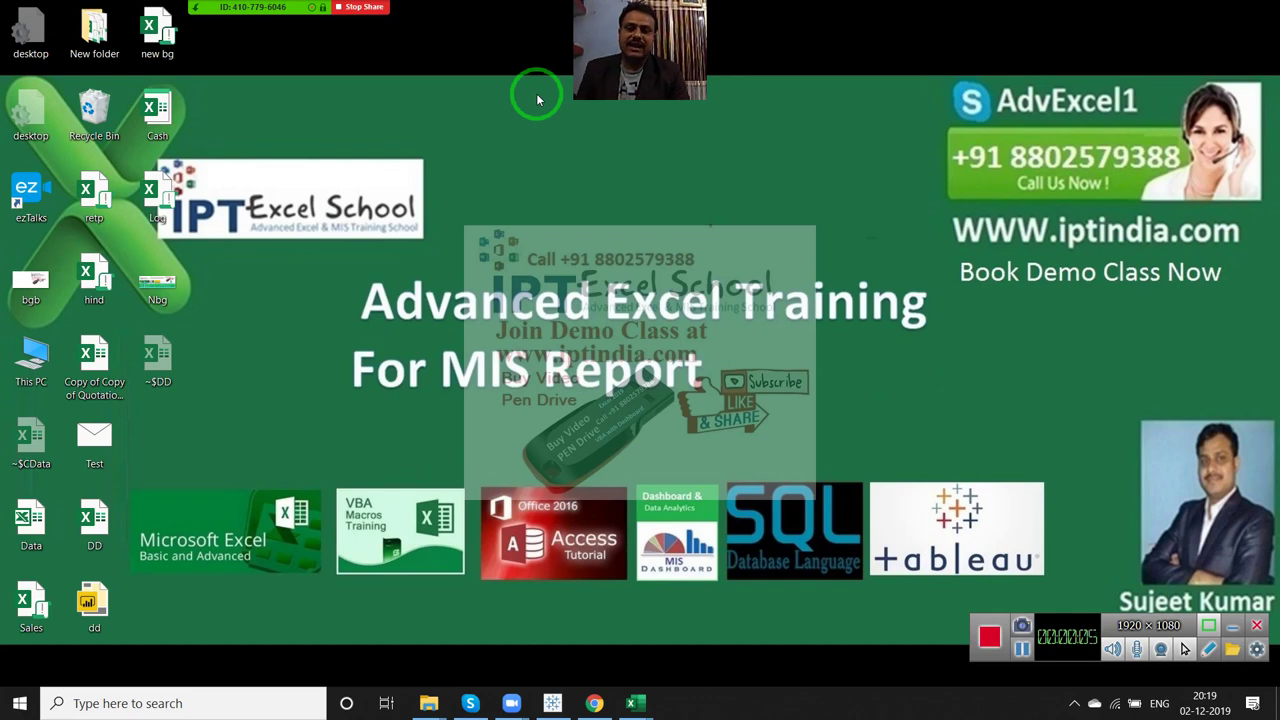
Review a participant's options in the Zoom list, close it, and switch to the DD Excel workbook.
mouse_move(263, 10)
click(218, 12)
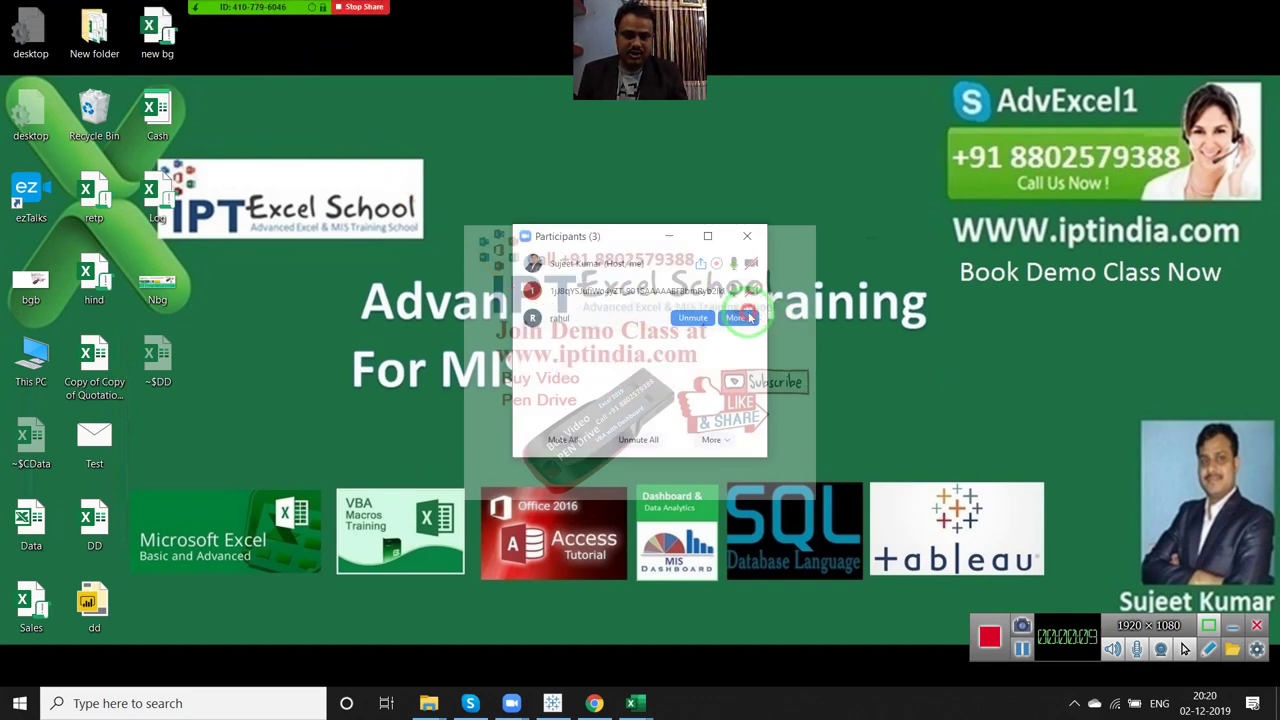
click(768, 318)
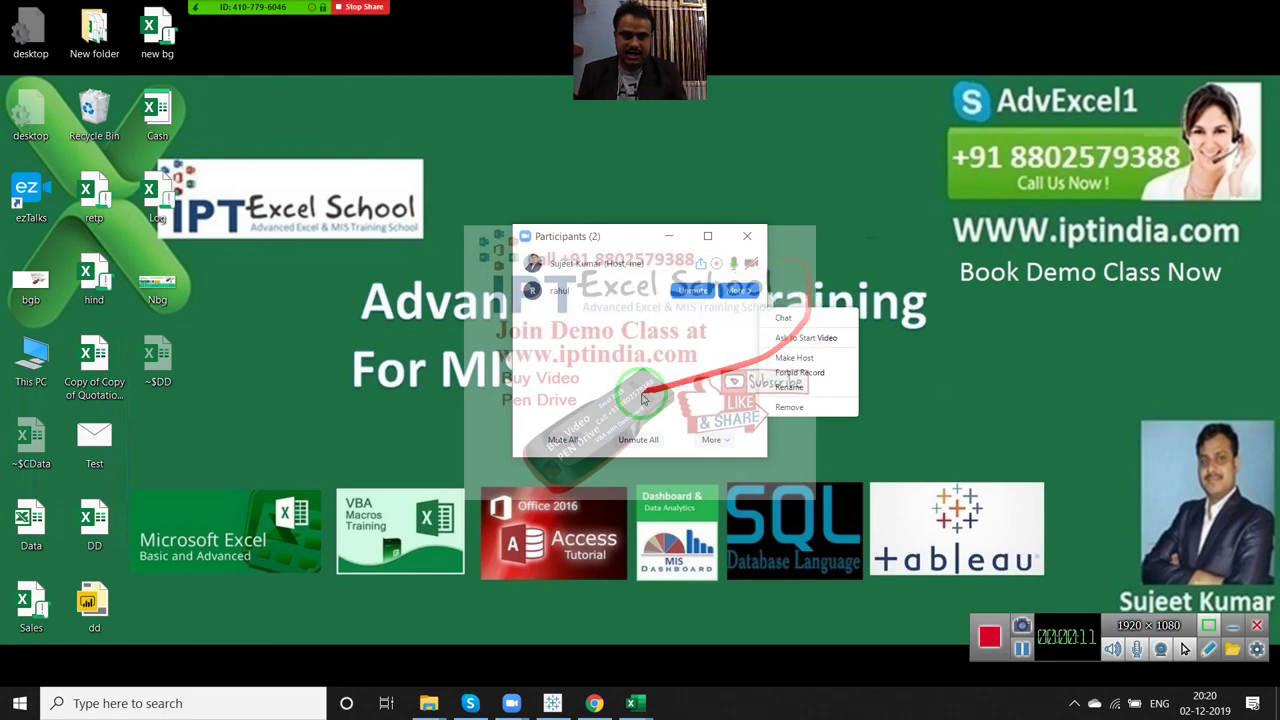
click(745, 236)
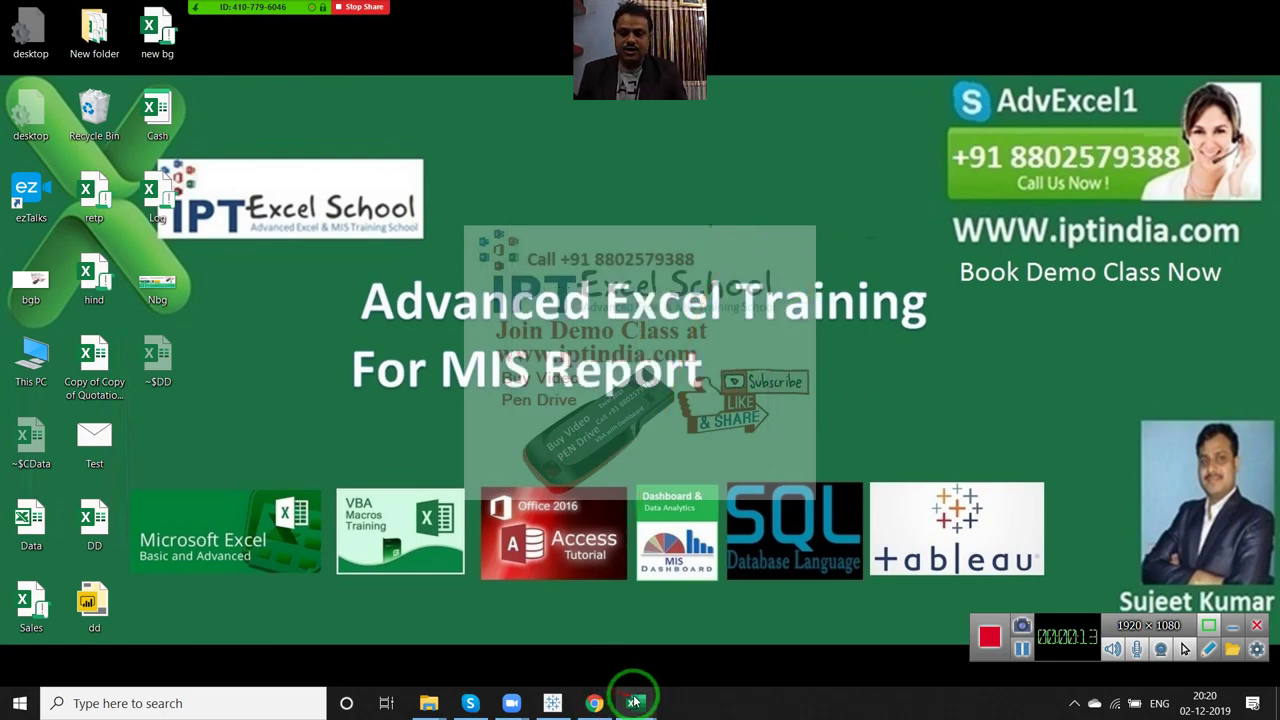
mouse_move(632, 703)
click(755, 651)
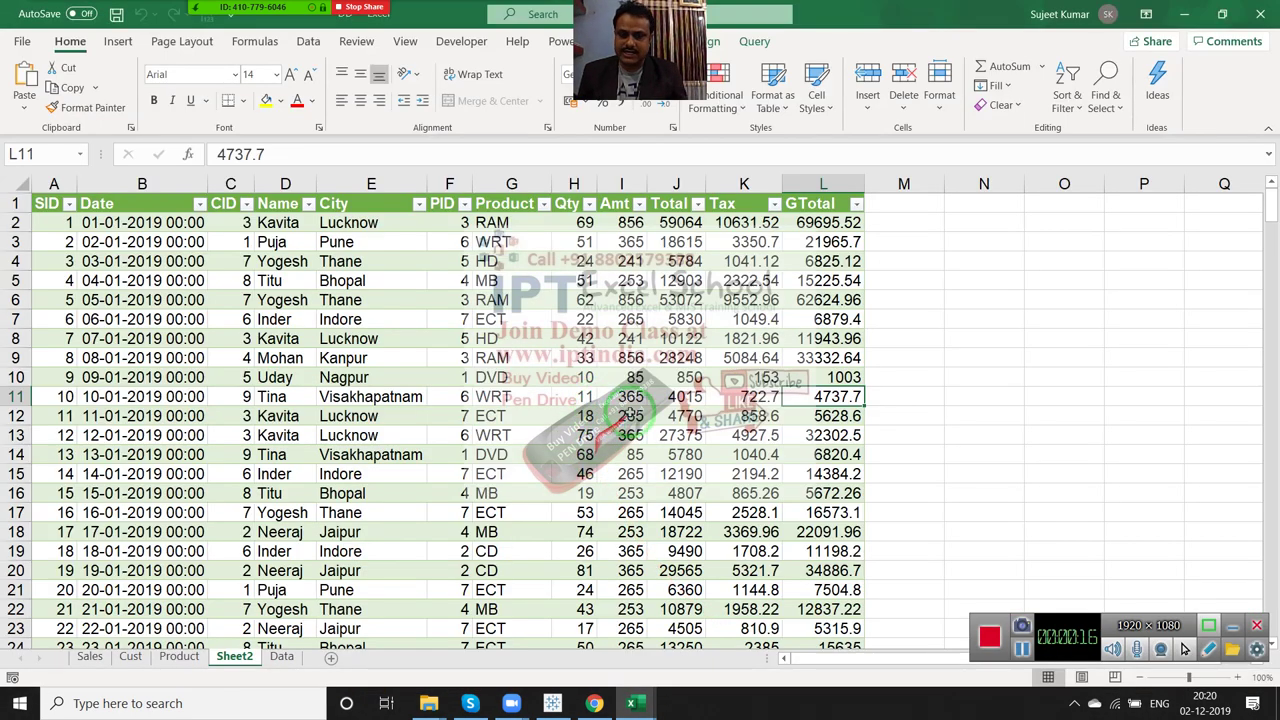
Inspect cells I11, B5 and B3, then try a yellow fill on H7 and undo it.
click(632, 397)
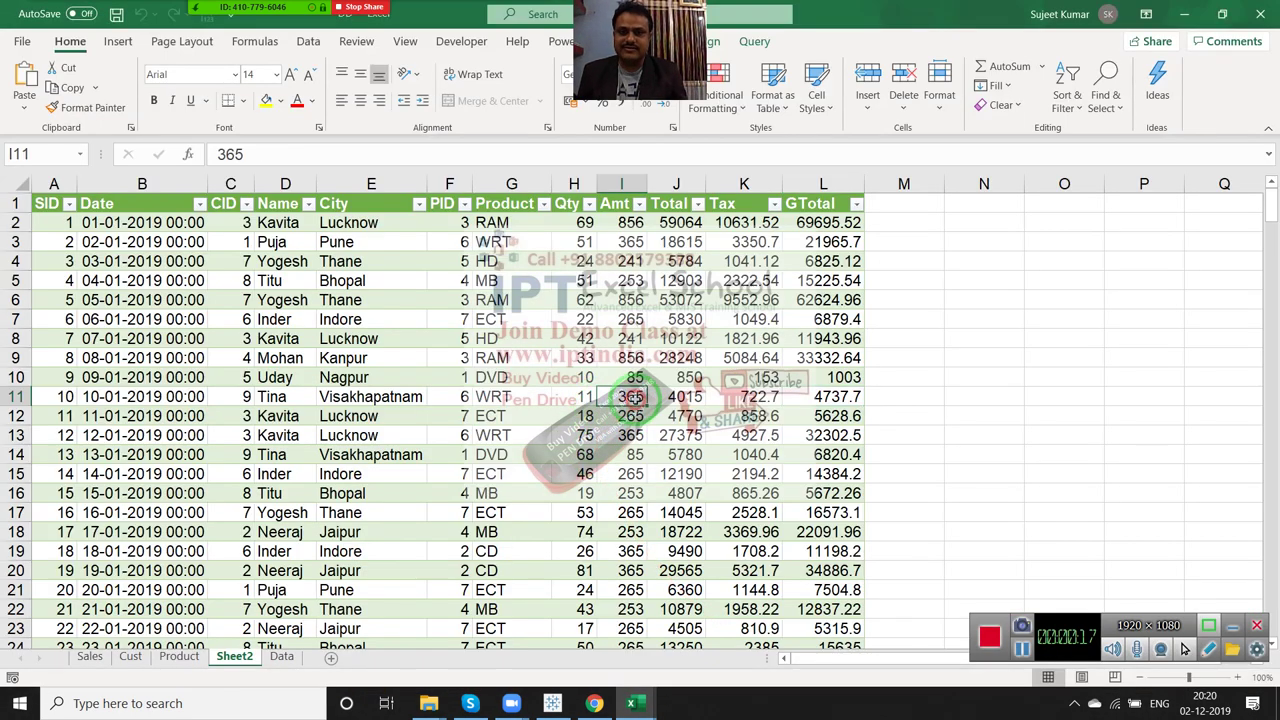
click(674, 128)
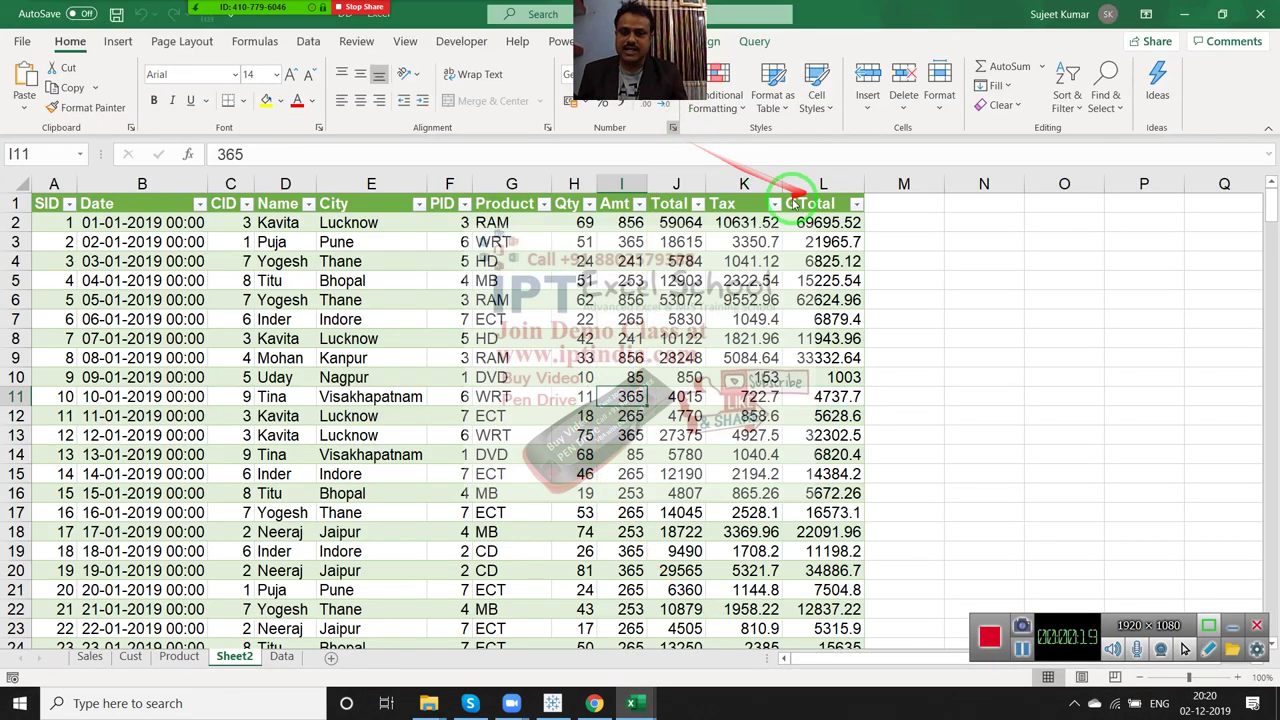
key(Escape)
click(203, 281)
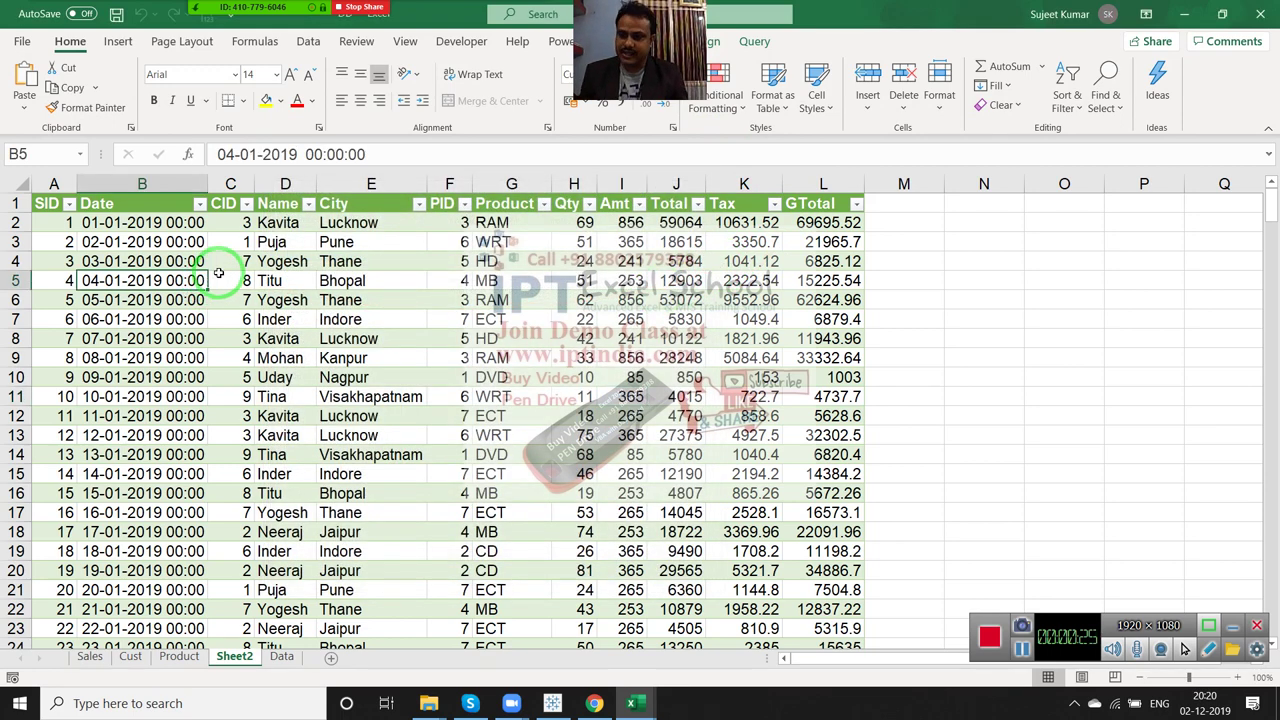
click(204, 241)
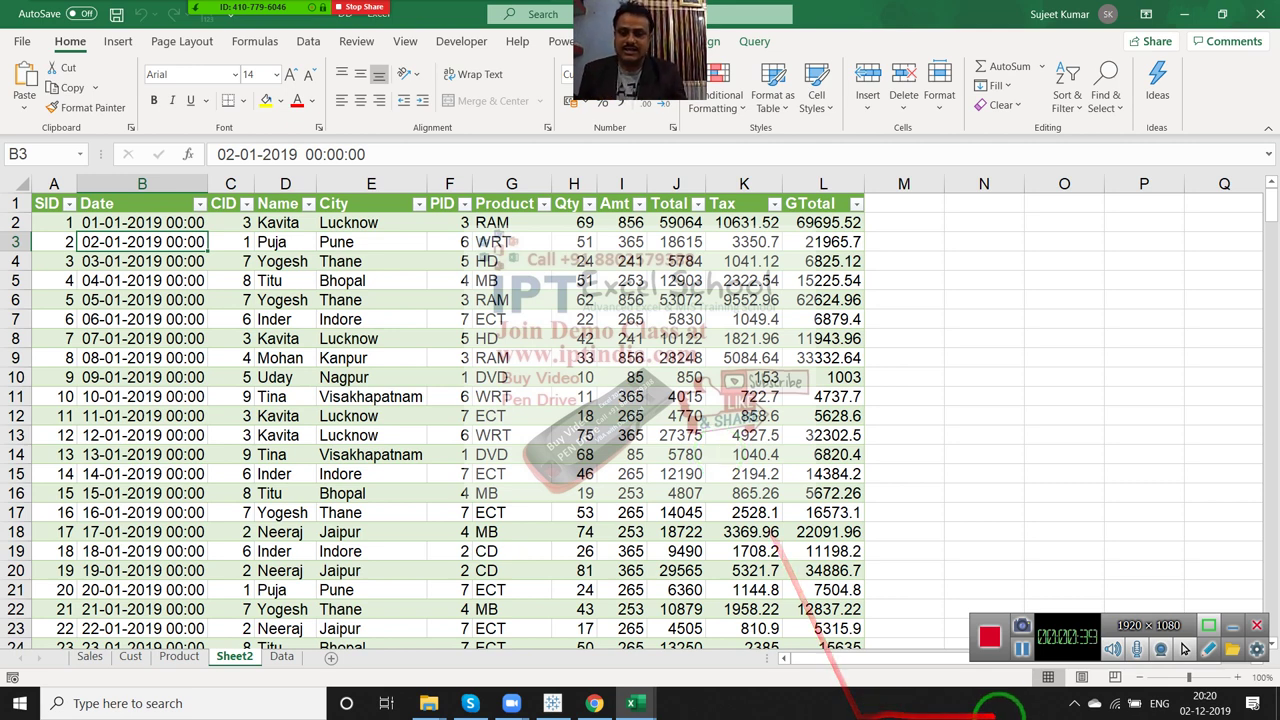
click(573, 319)
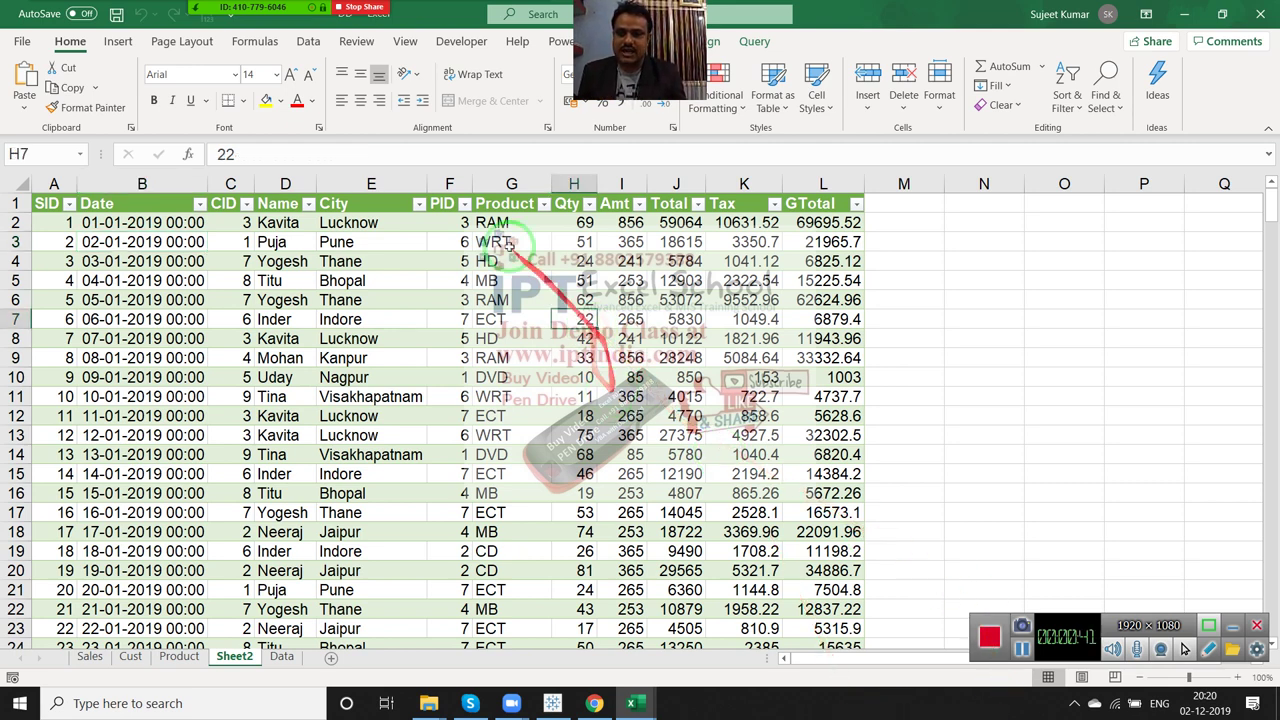
click(266, 100)
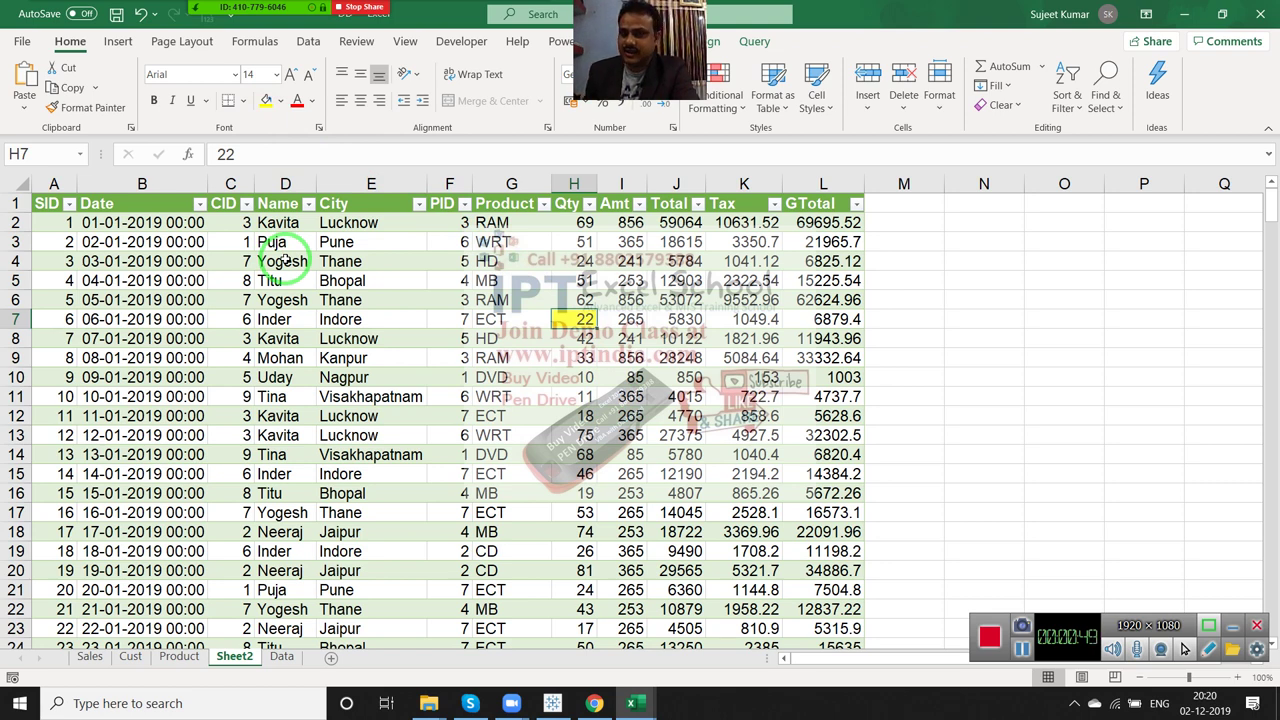
key(ctrl+z)
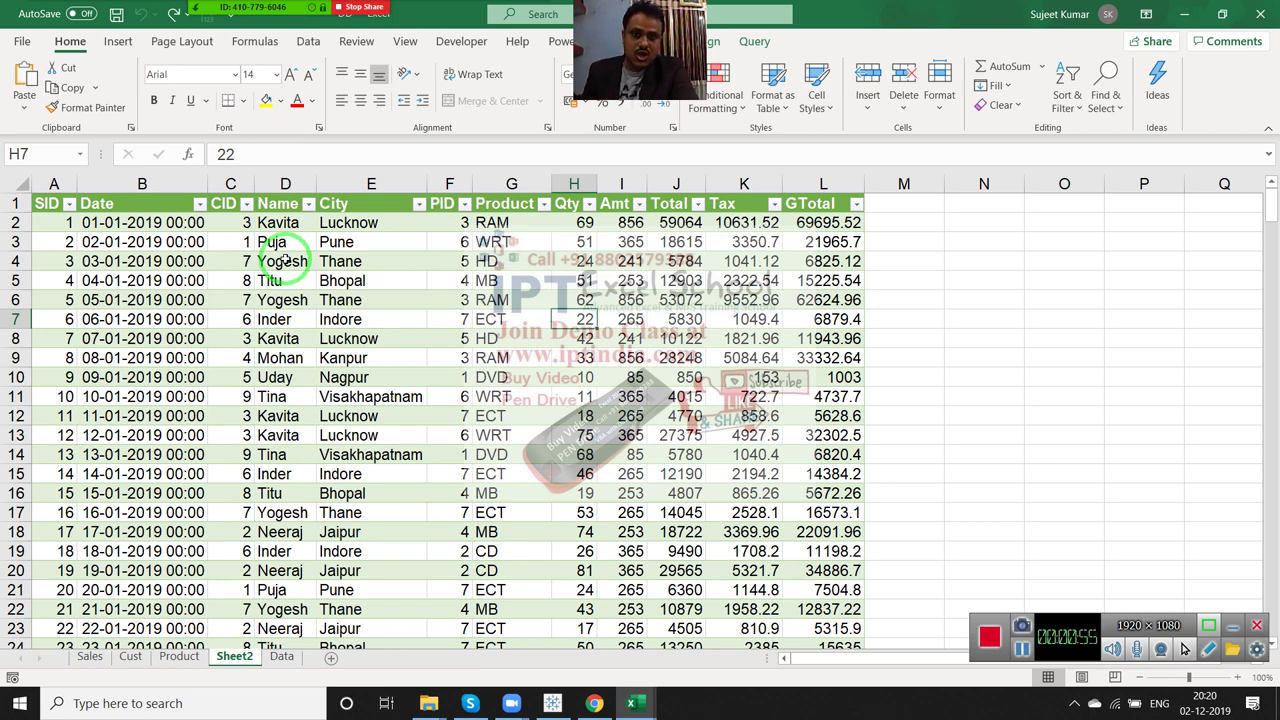
Change H5's quantity to 17 and leave the cell with No Fill.
click(572, 243)
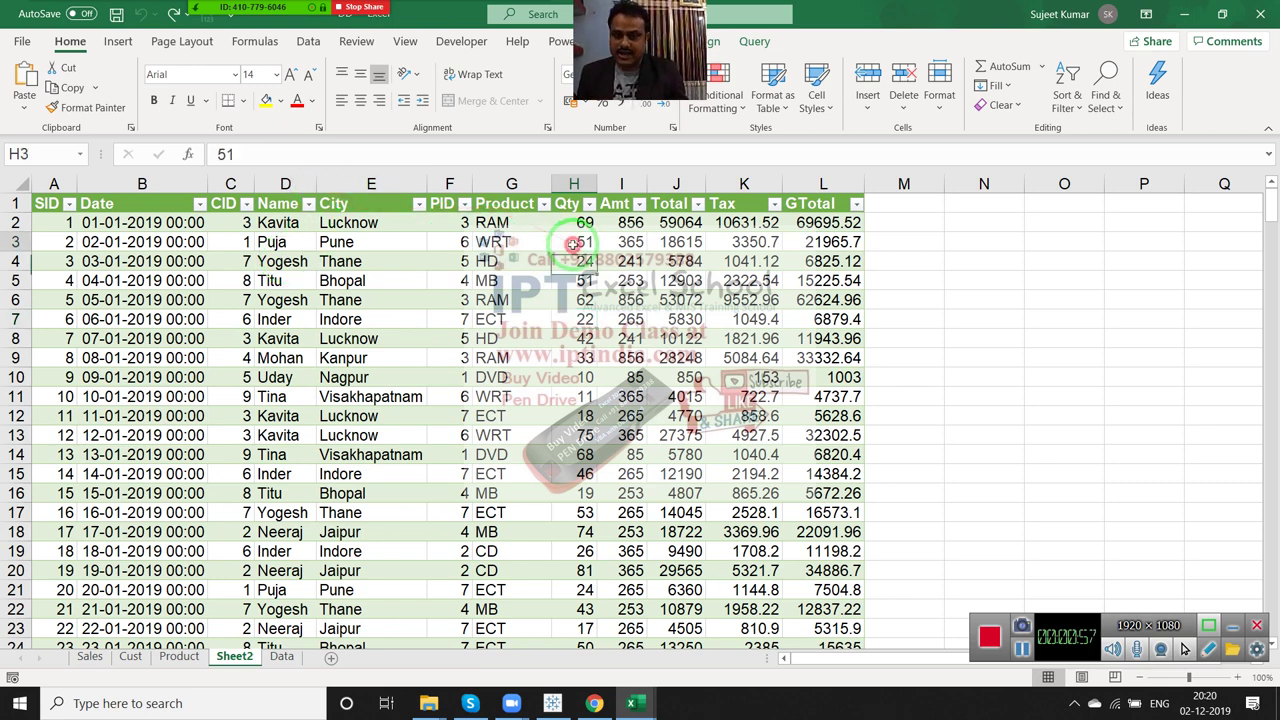
click(575, 281)
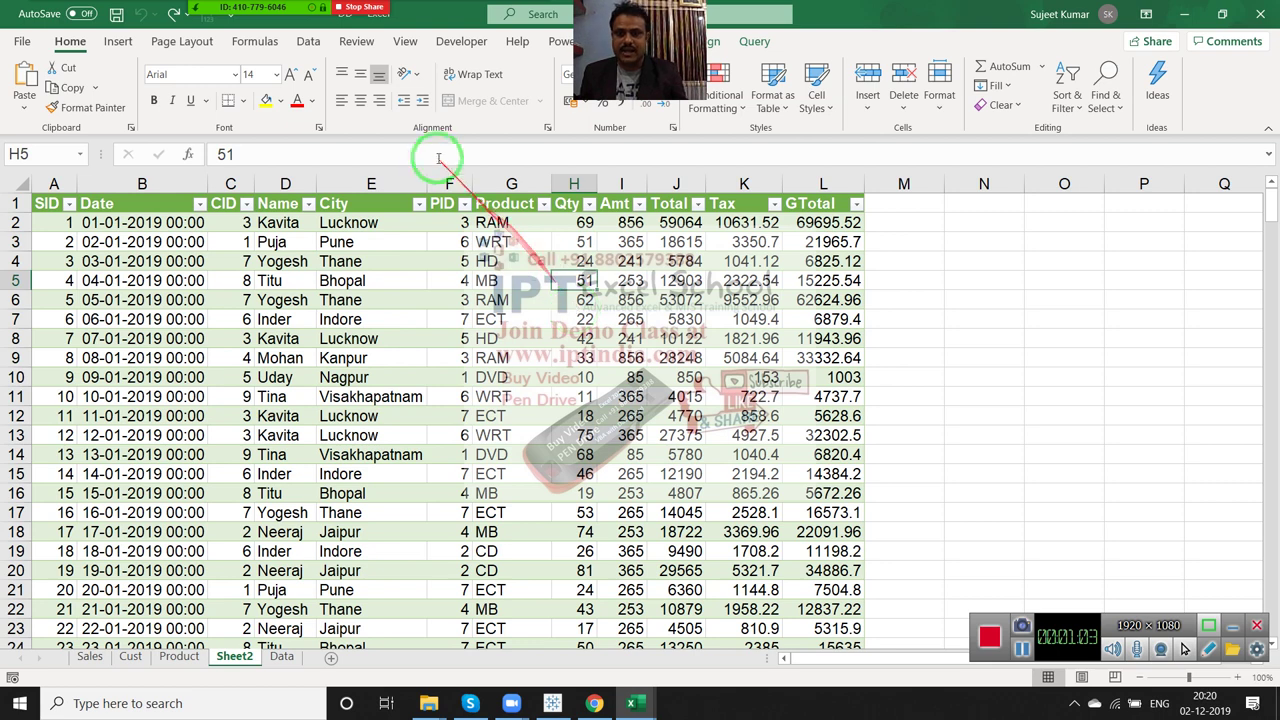
click(266, 100)
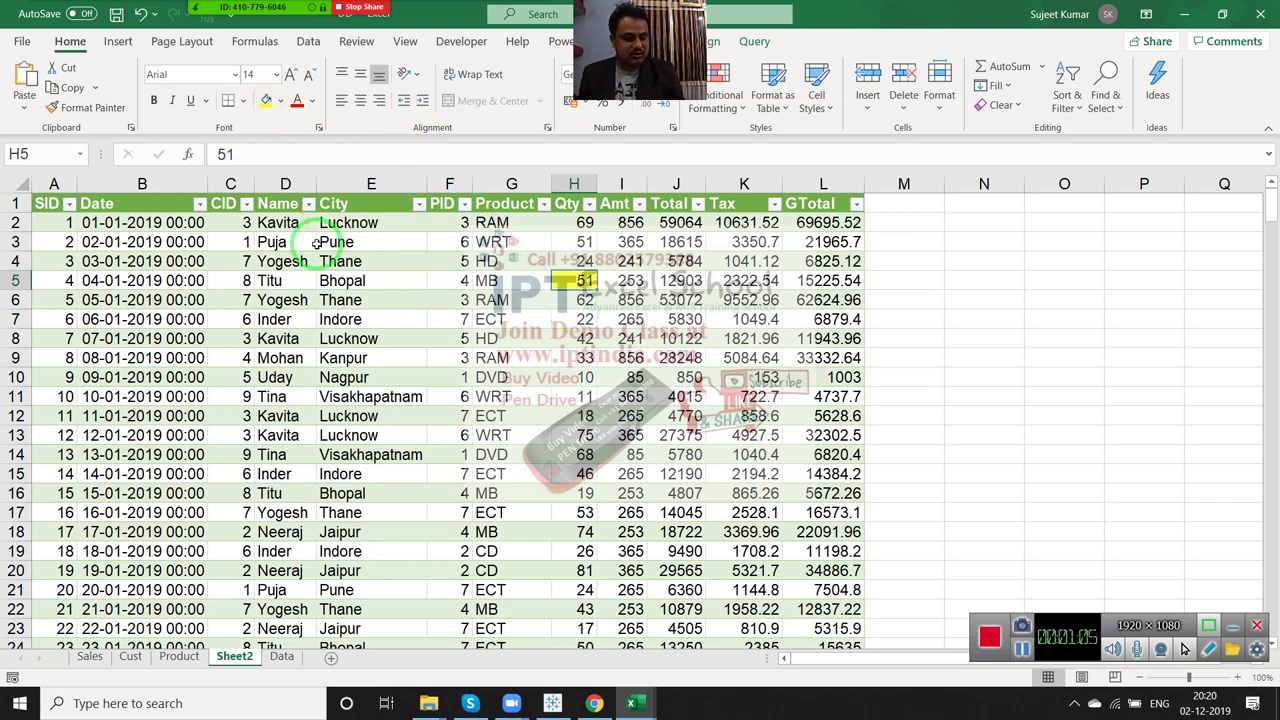
text(17)
key(Return)
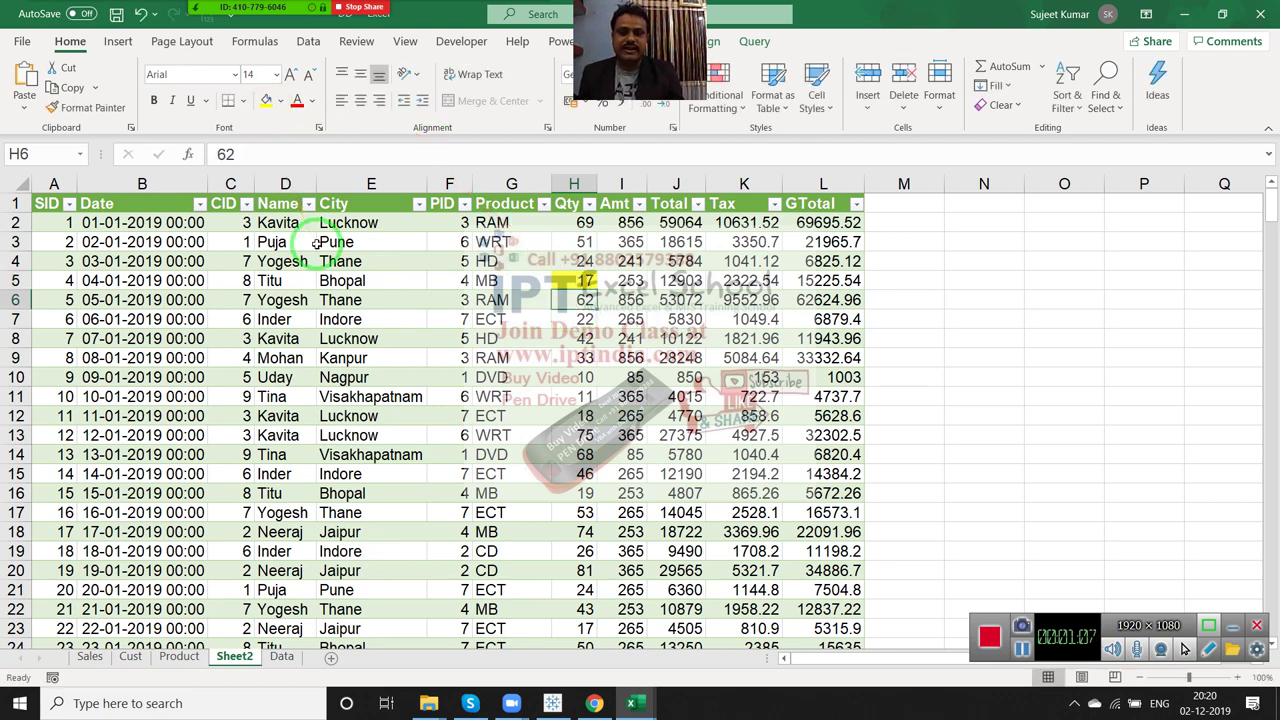
click(584, 281)
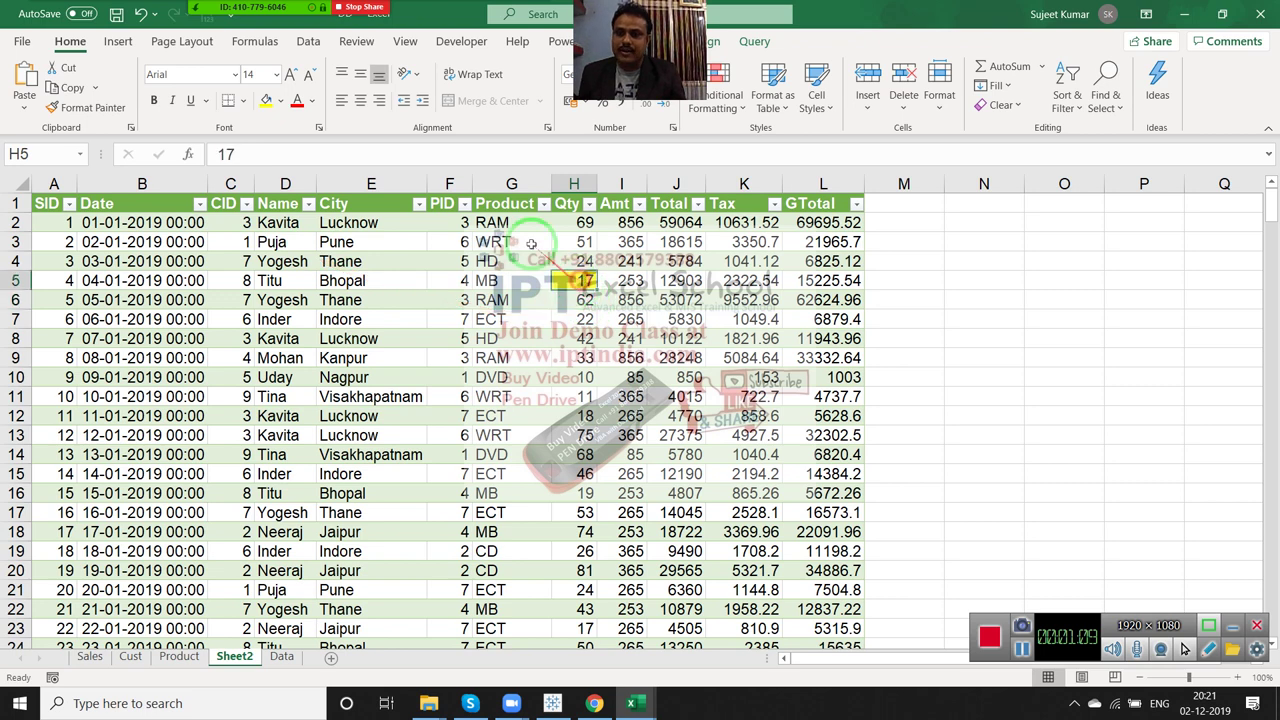
click(283, 100)
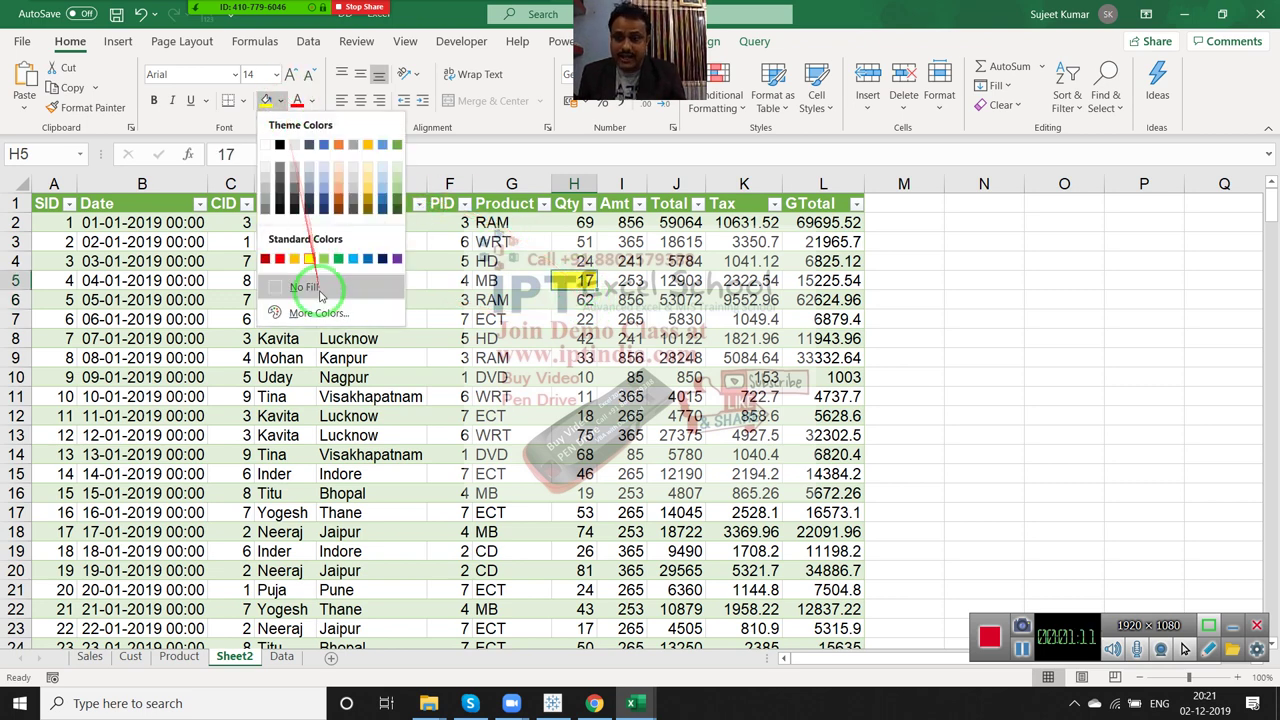
click(302, 288)
click(522, 264)
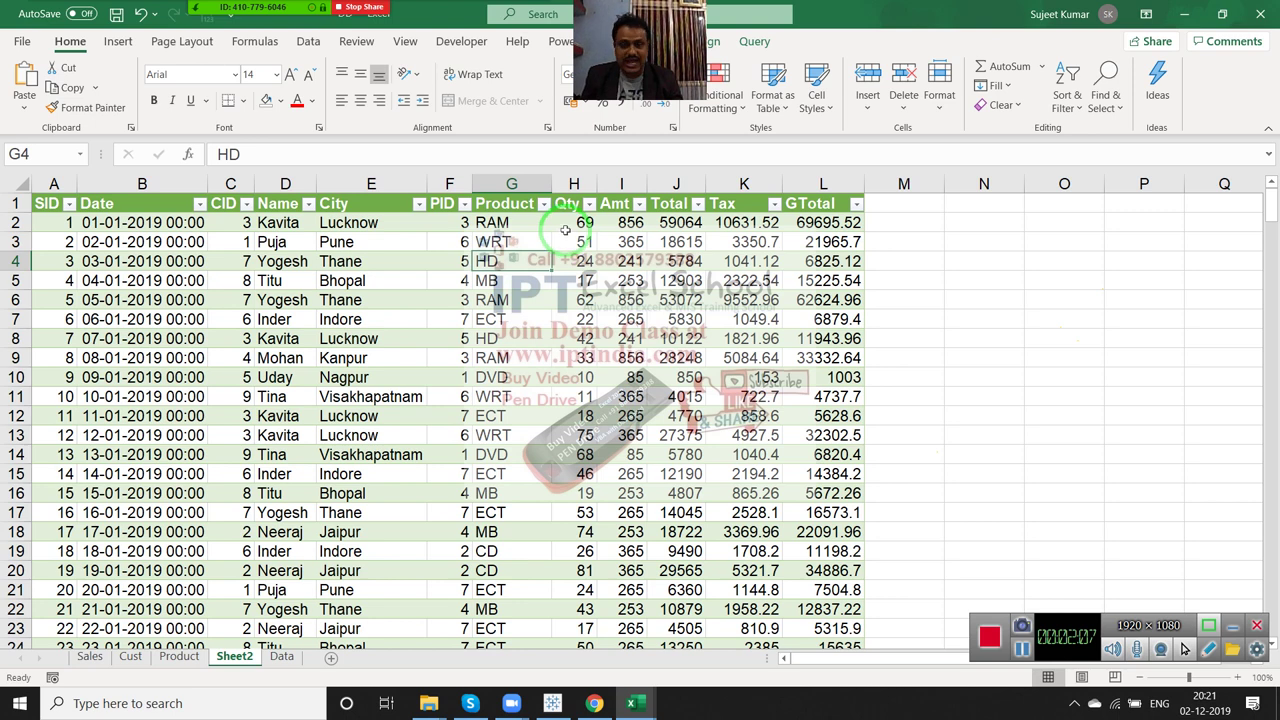
Select all of column H, the Qty column, starting from cell H3.
key(Down)
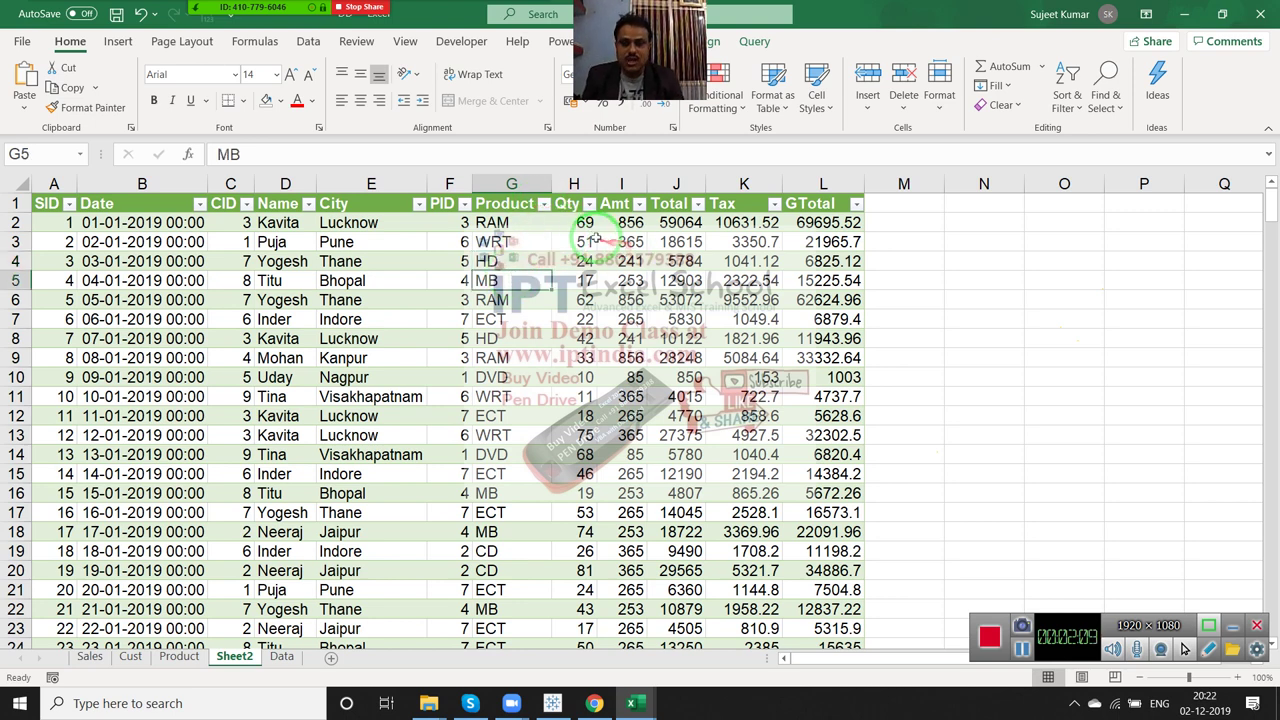
click(590, 241)
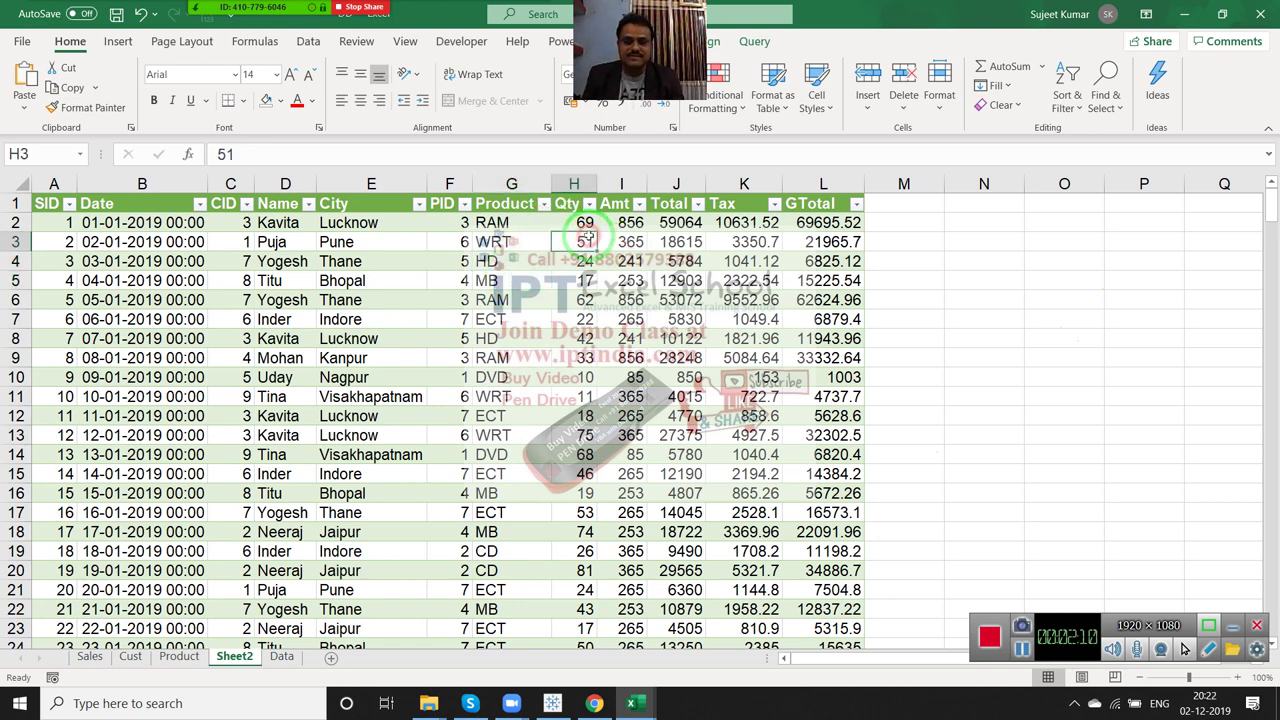
click(577, 186)
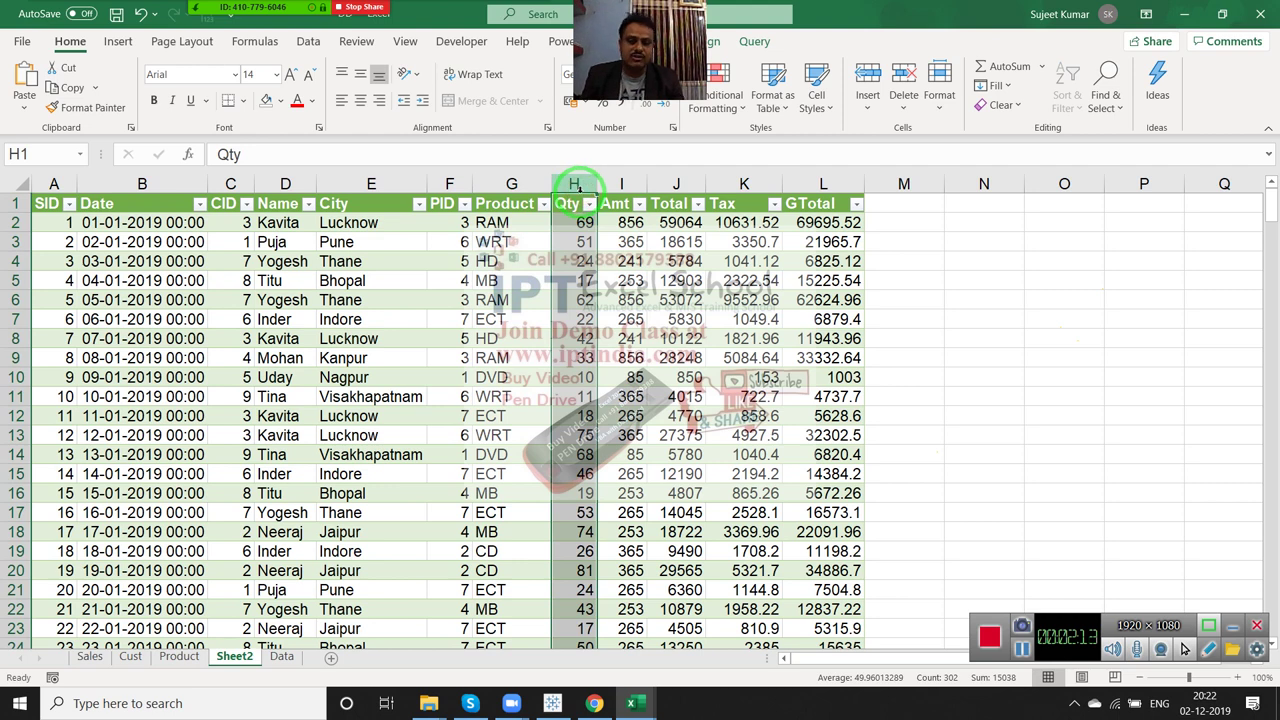
Start a Greater Than highlight cells rule on the Qty column.
click(722, 110)
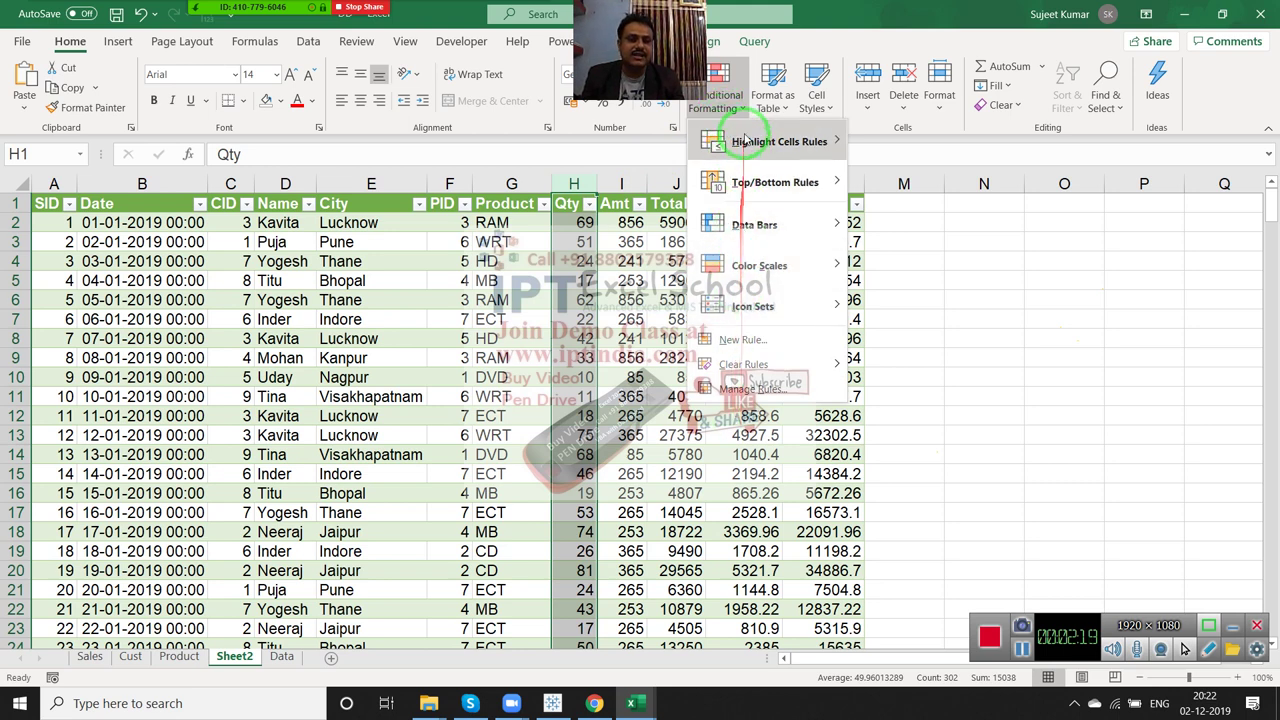
mouse_move(745, 142)
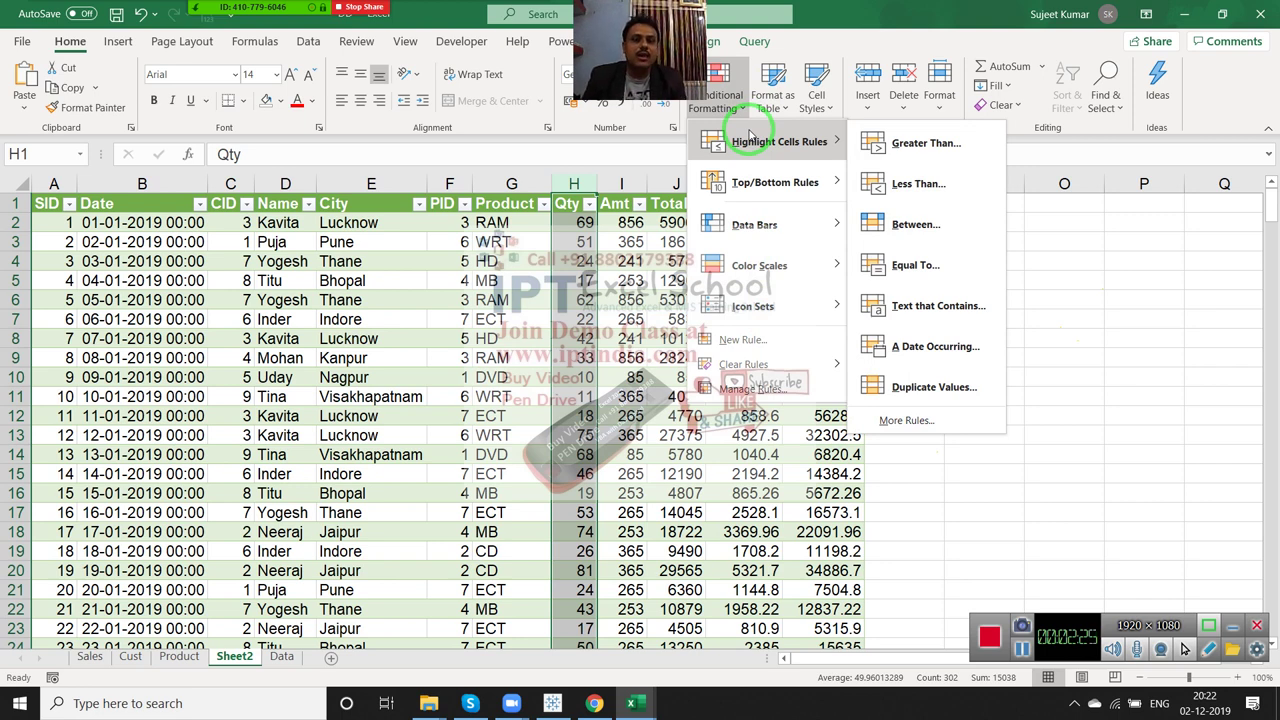
click(900, 145)
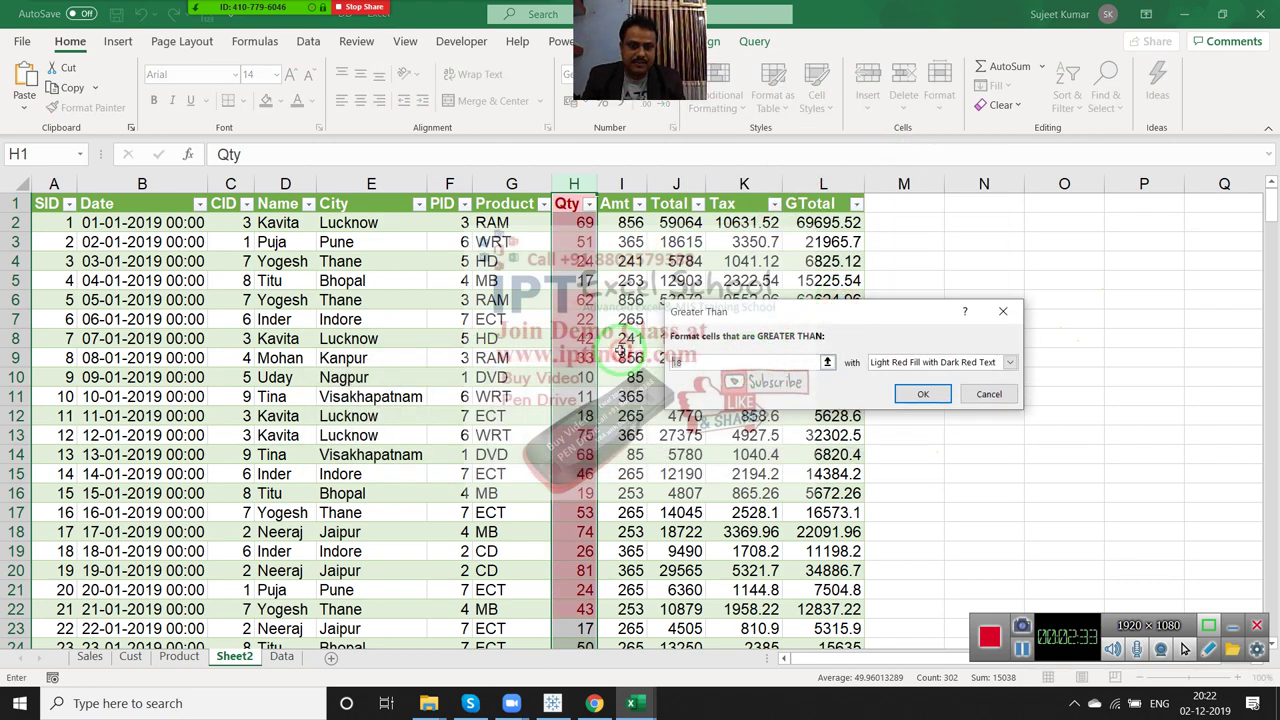
Enter 50 as the threshold and preview the yellow, green and light red fill presets.
text(5)
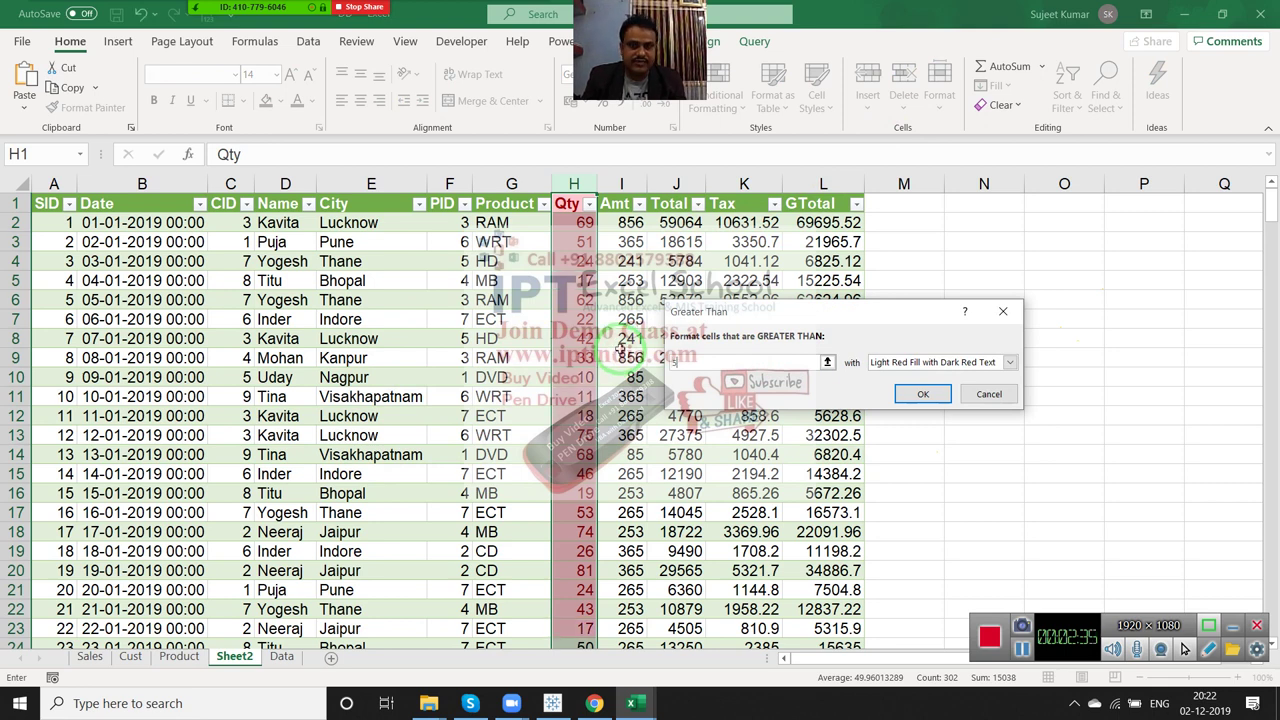
text(0)
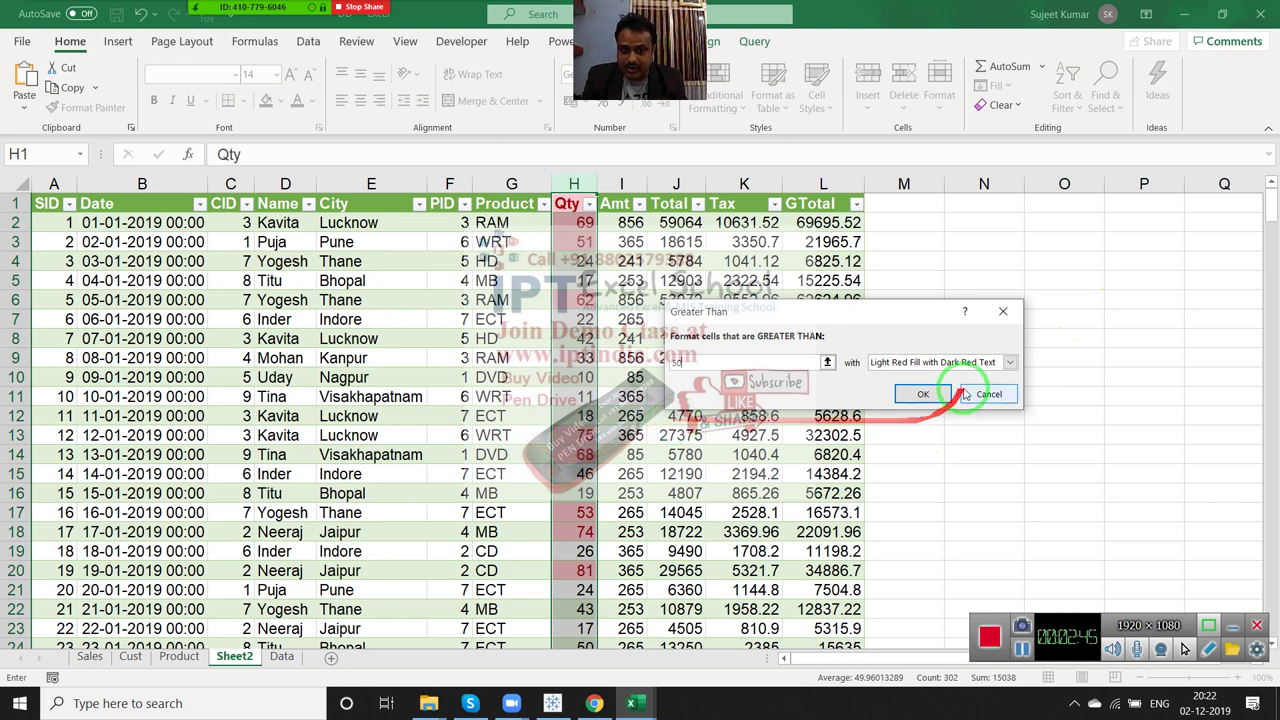
click(933, 363)
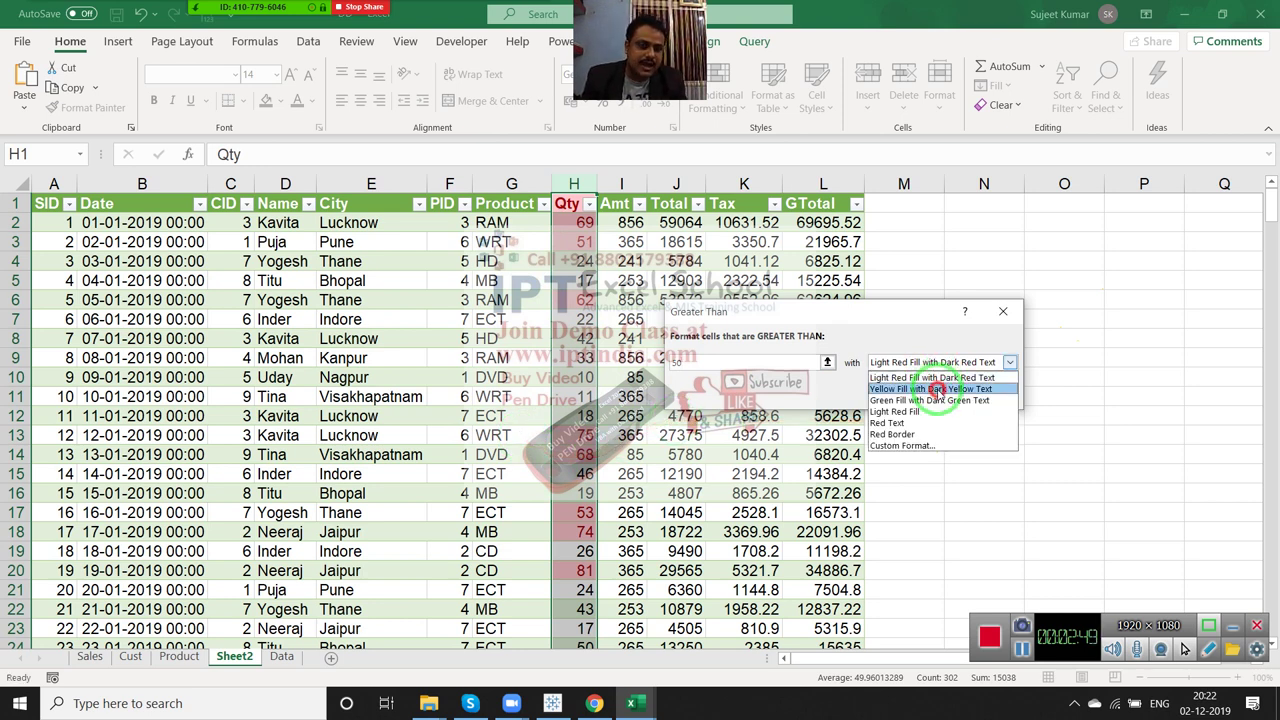
click(937, 389)
click(935, 362)
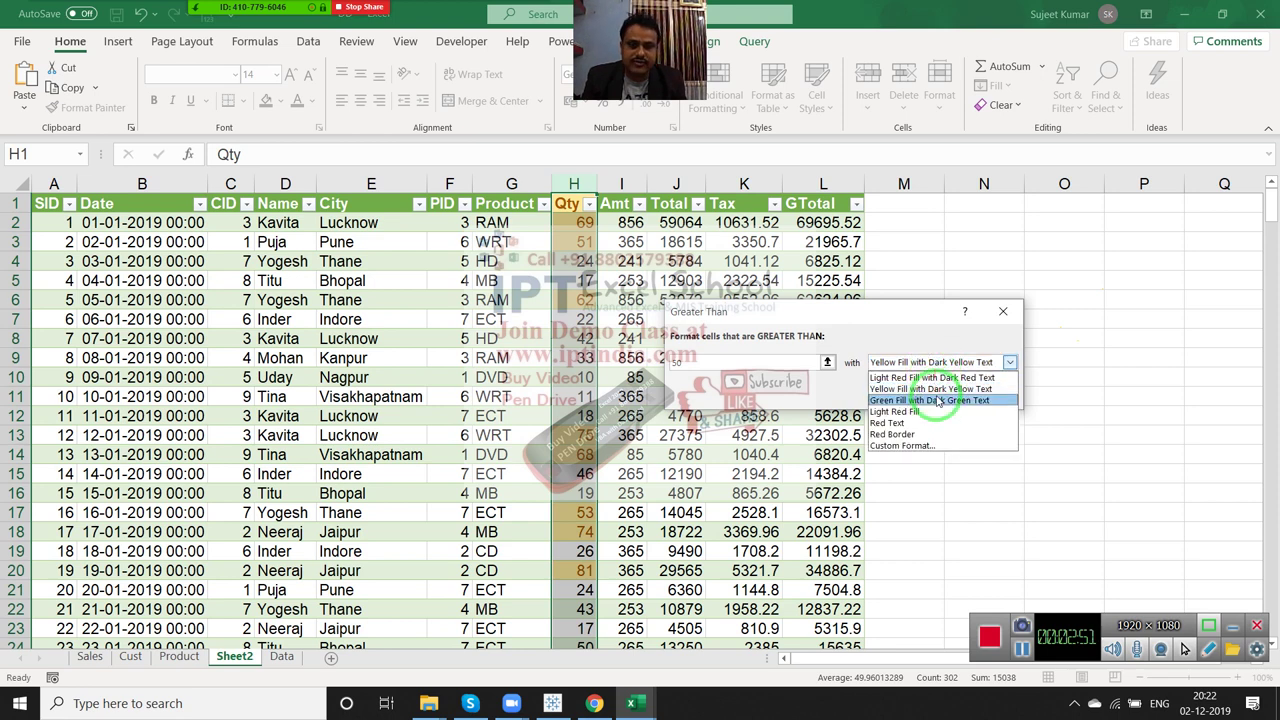
click(938, 400)
click(935, 363)
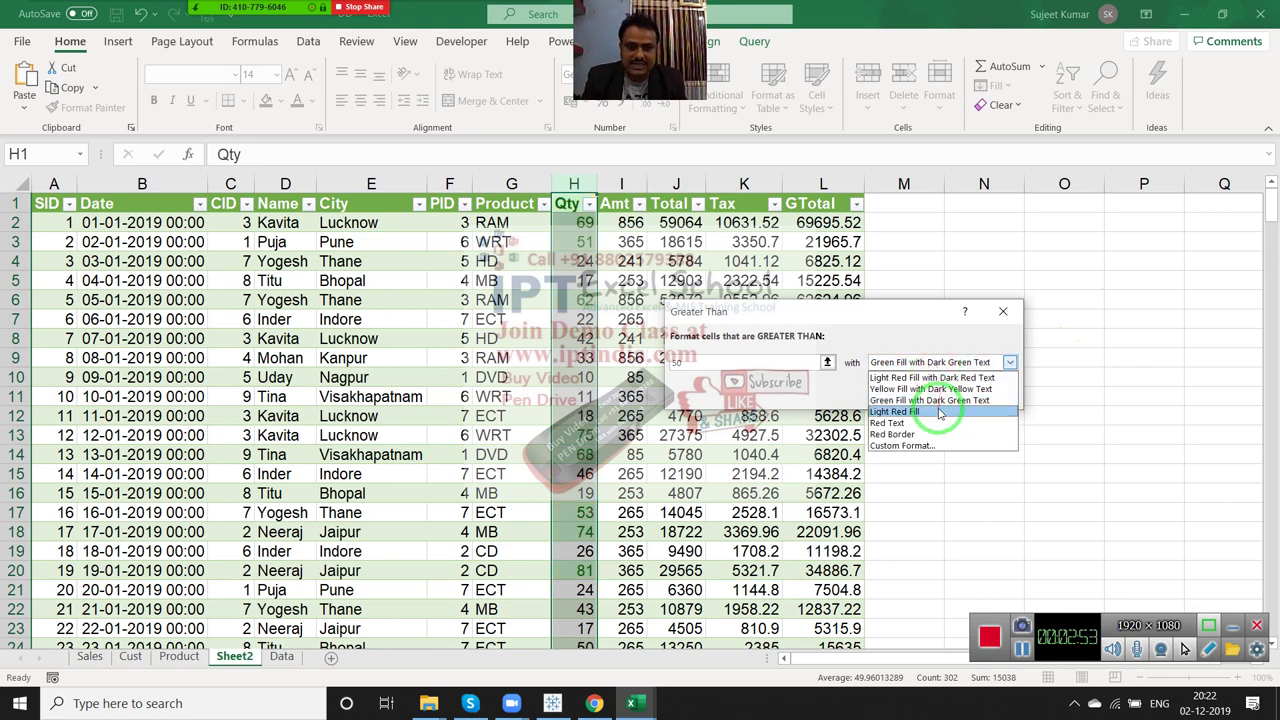
click(940, 412)
Preview the Red Text and Red Border styles, then choose Custom Format.
click(935, 362)
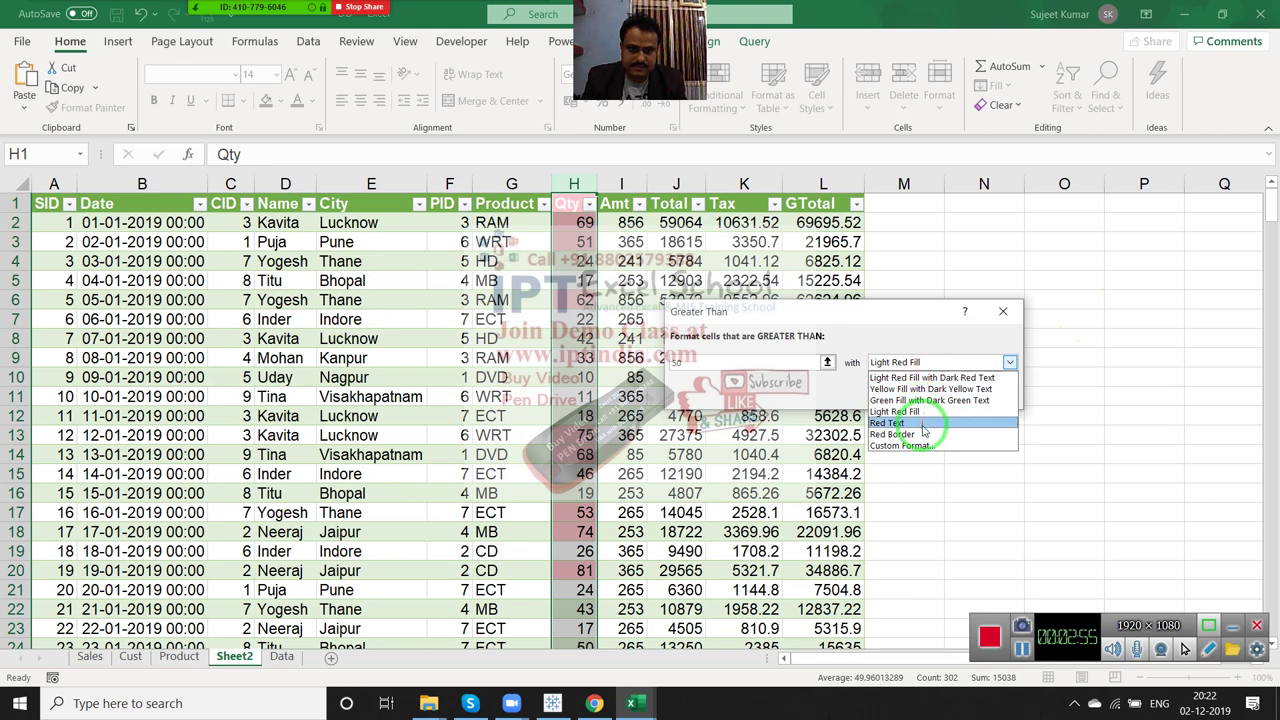
click(922, 423)
click(935, 362)
click(918, 434)
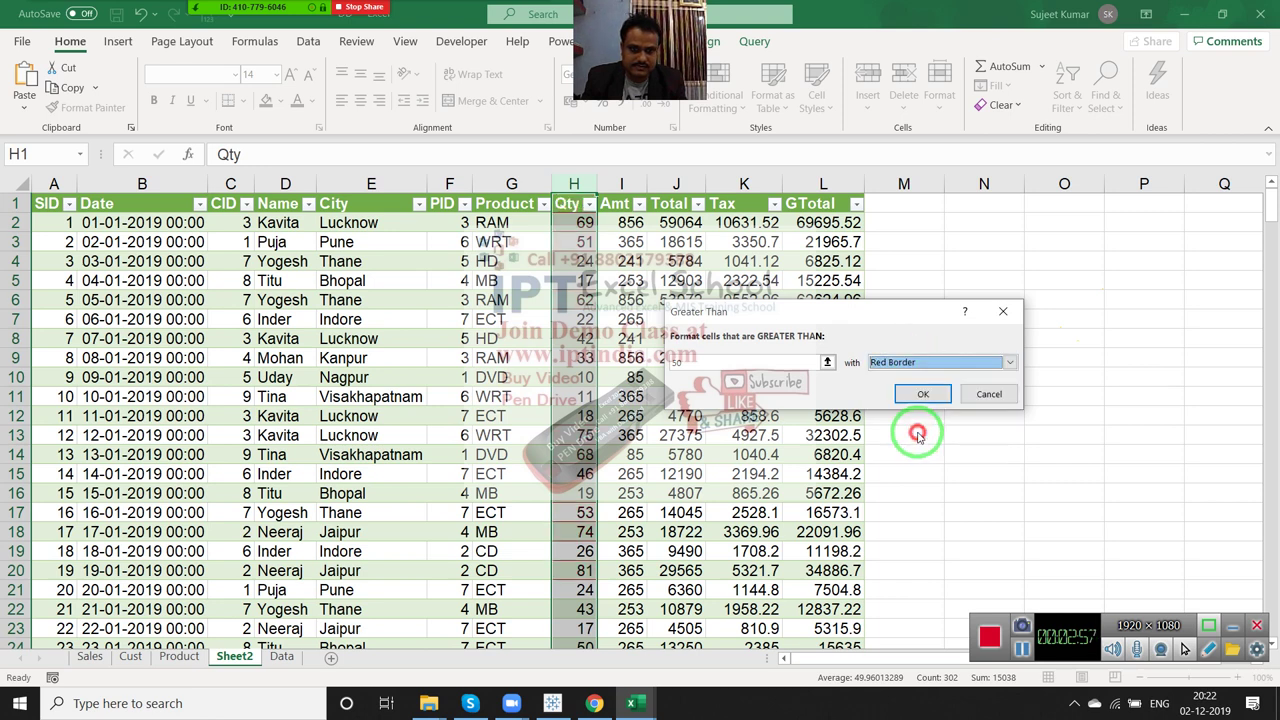
click(895, 363)
click(882, 448)
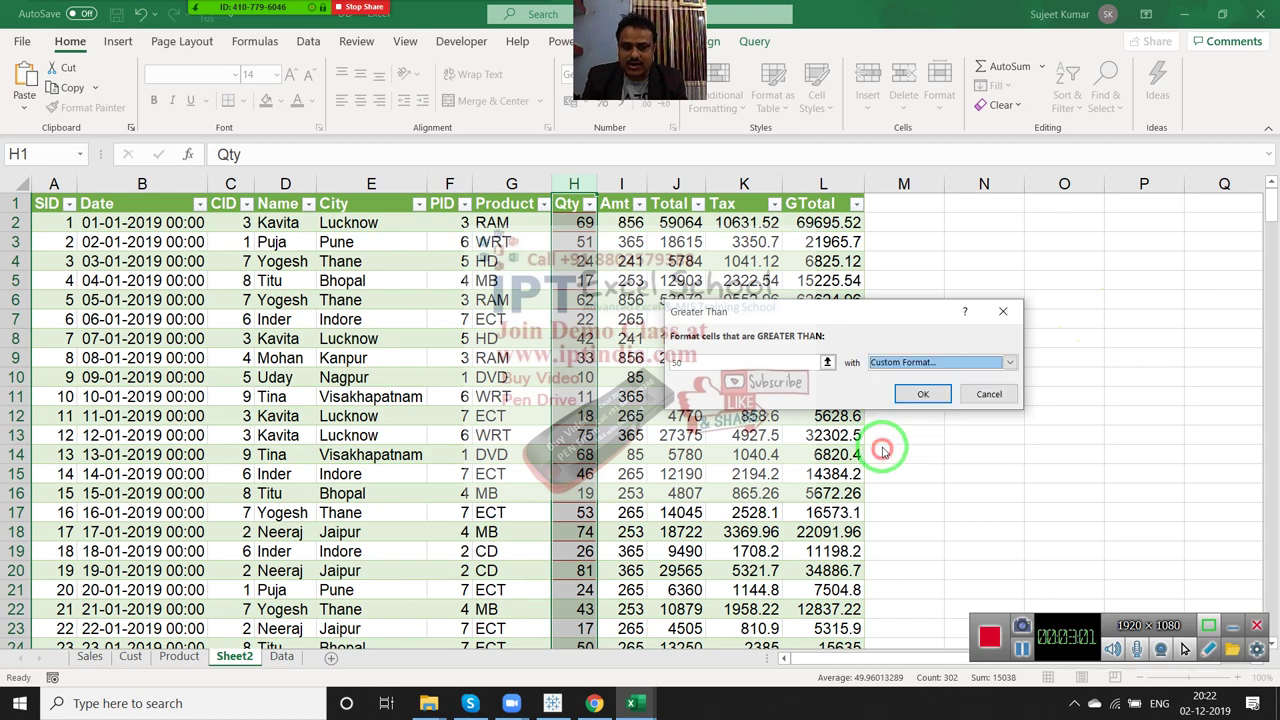
Give the custom highlight format a yellow background fill and confirm it.
mouse_move(423, 172)
mouse_down()
mouse_move(766, 170)
mouse_move(261, 155)
mouse_up()
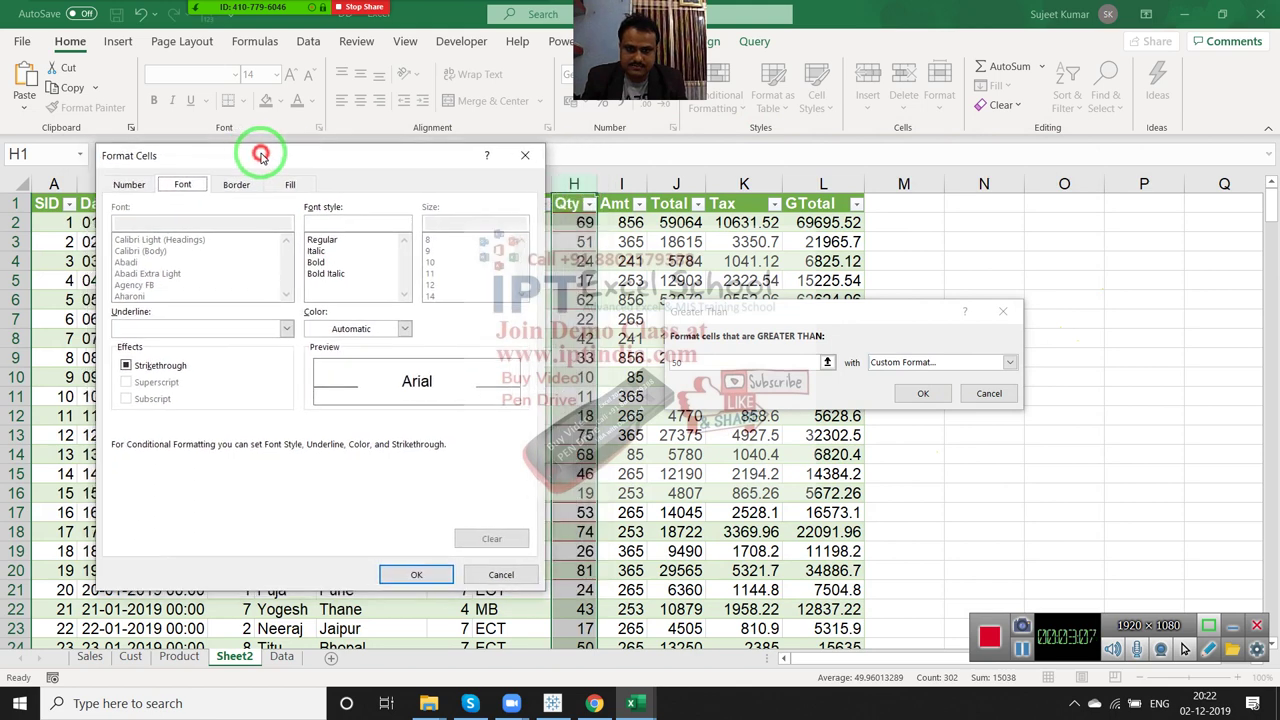
click(225, 185)
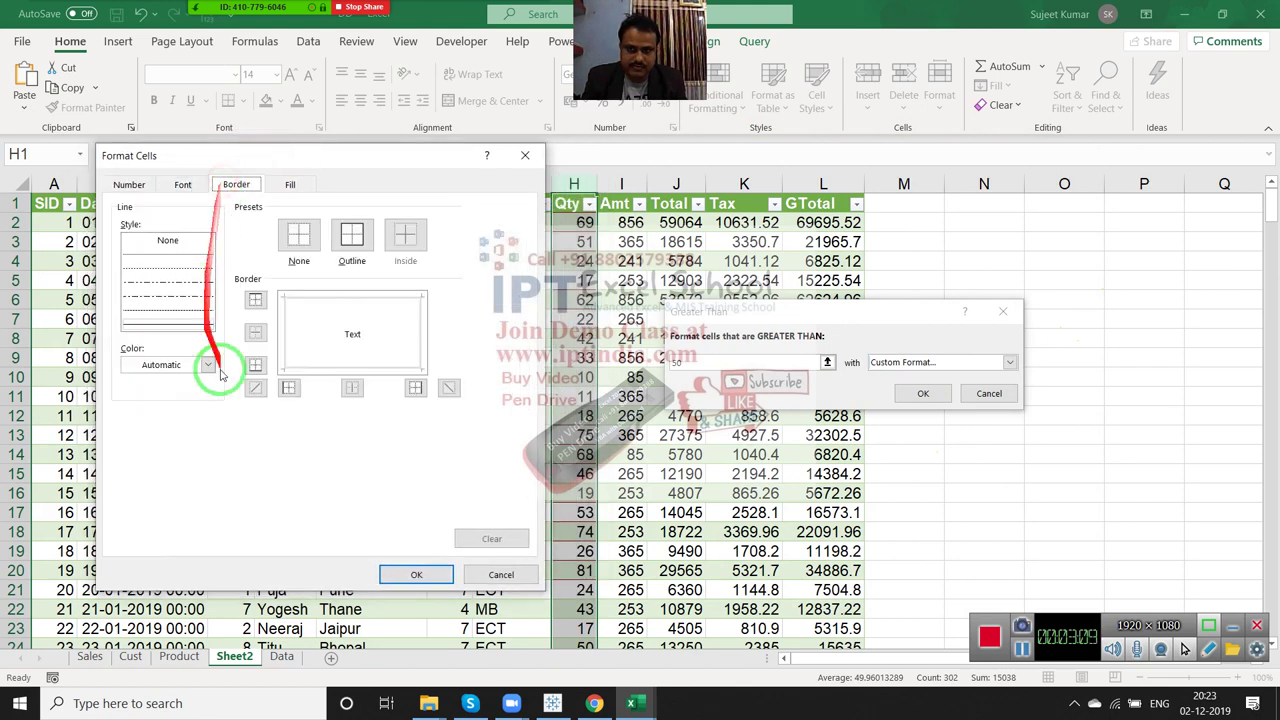
click(286, 186)
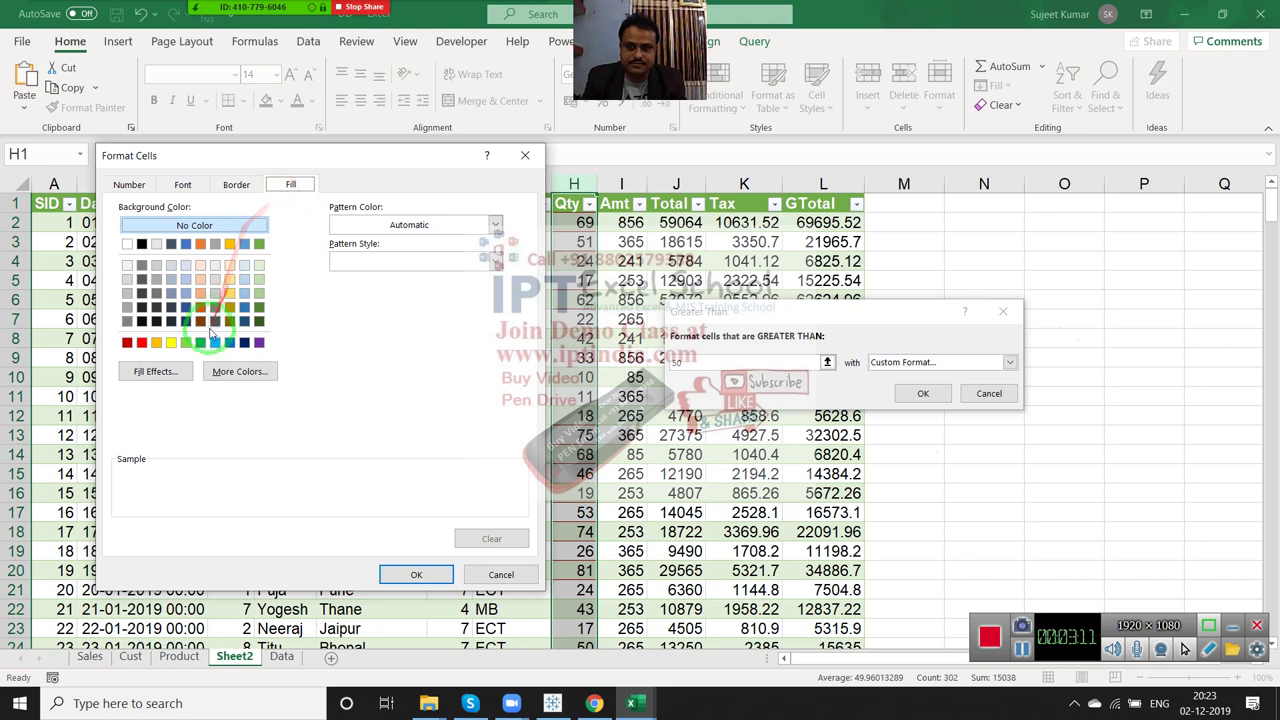
click(171, 342)
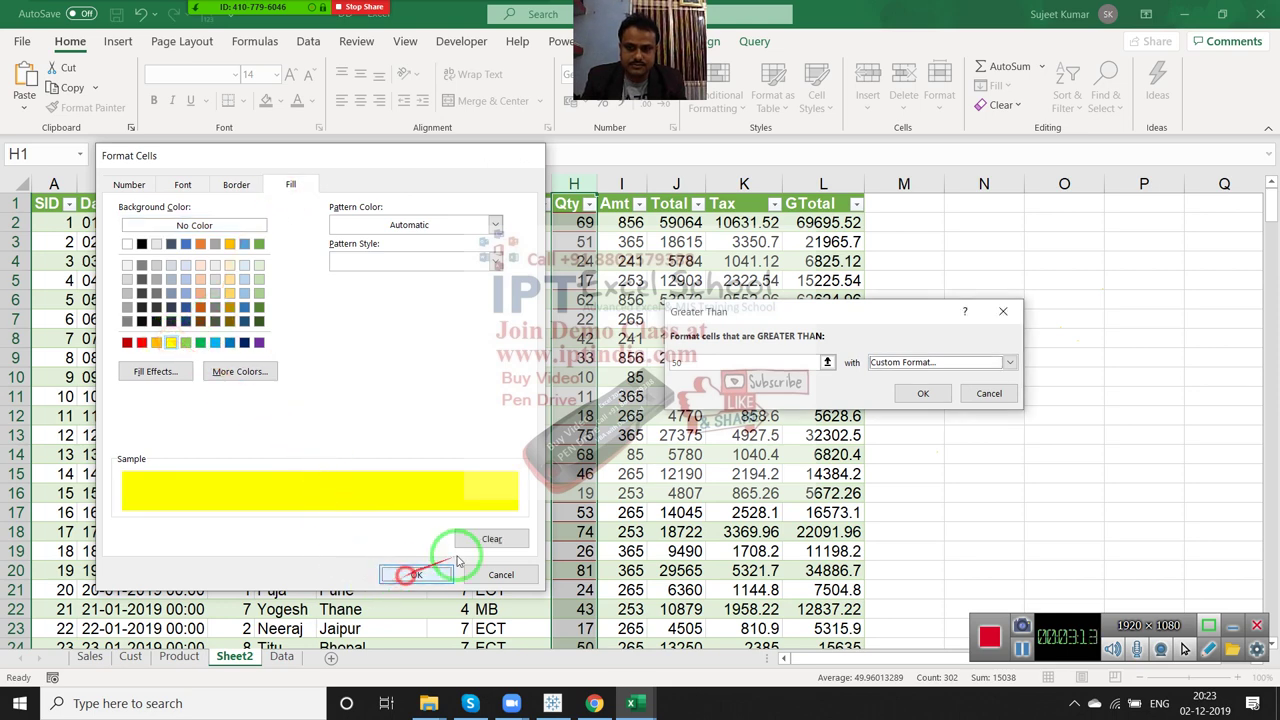
click(382, 585)
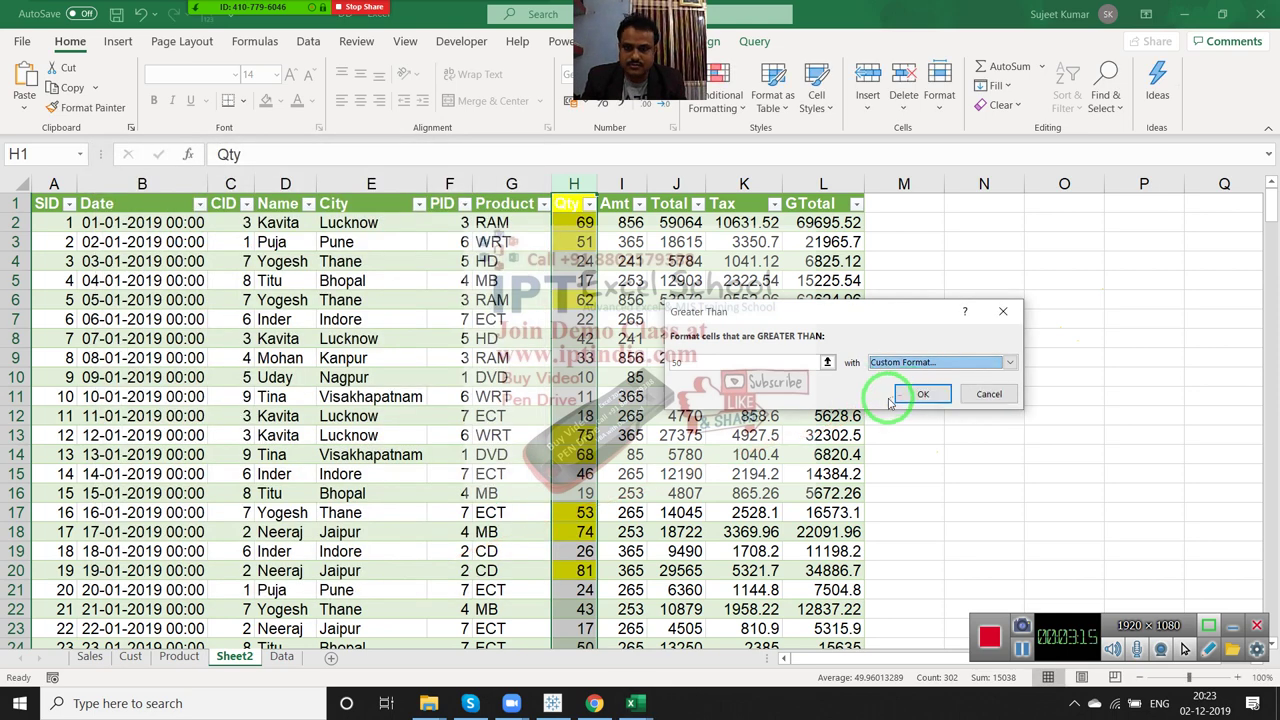
drag(890, 397, 977, 390)
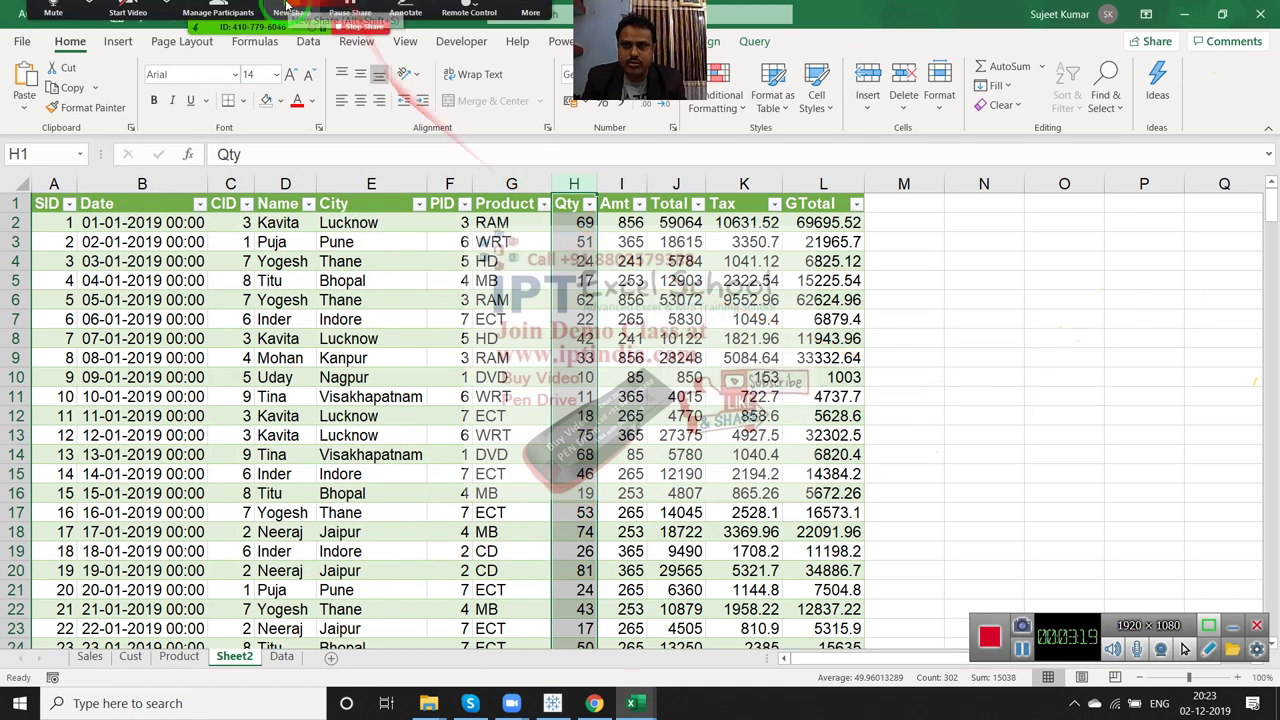
View the Zoom meeting's participant list, then close it.
click(290, 16)
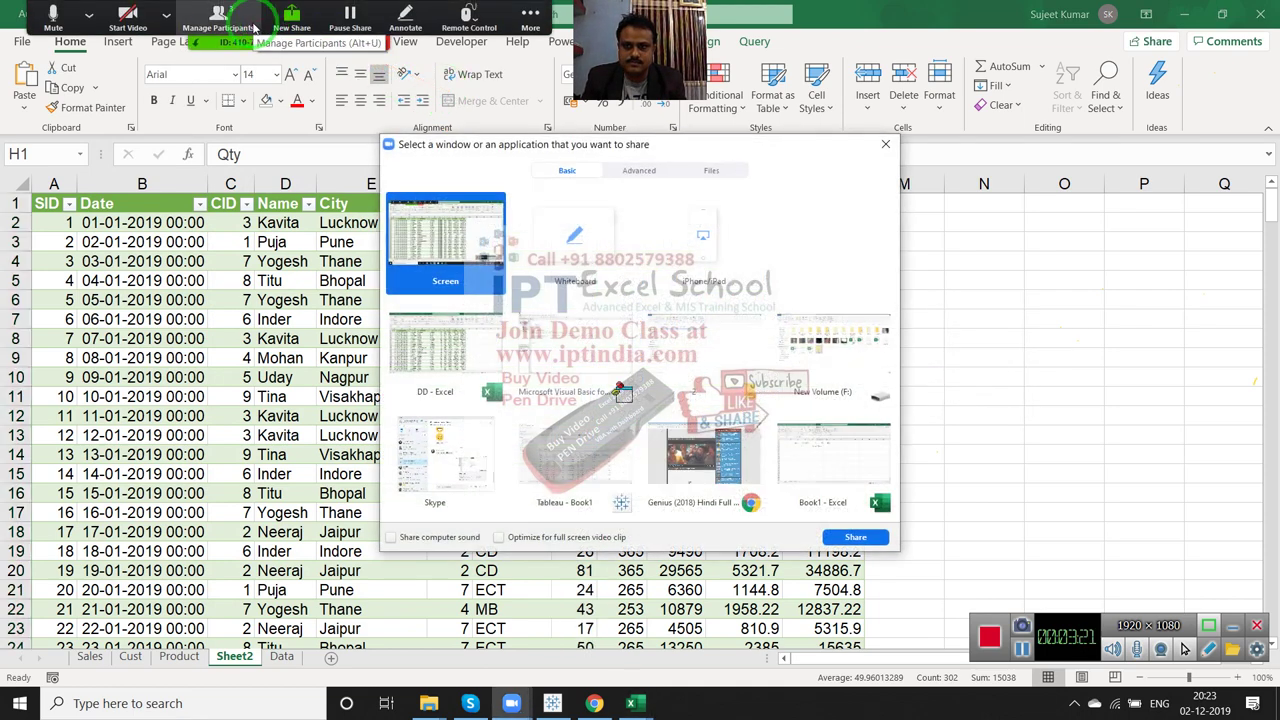
click(254, 28)
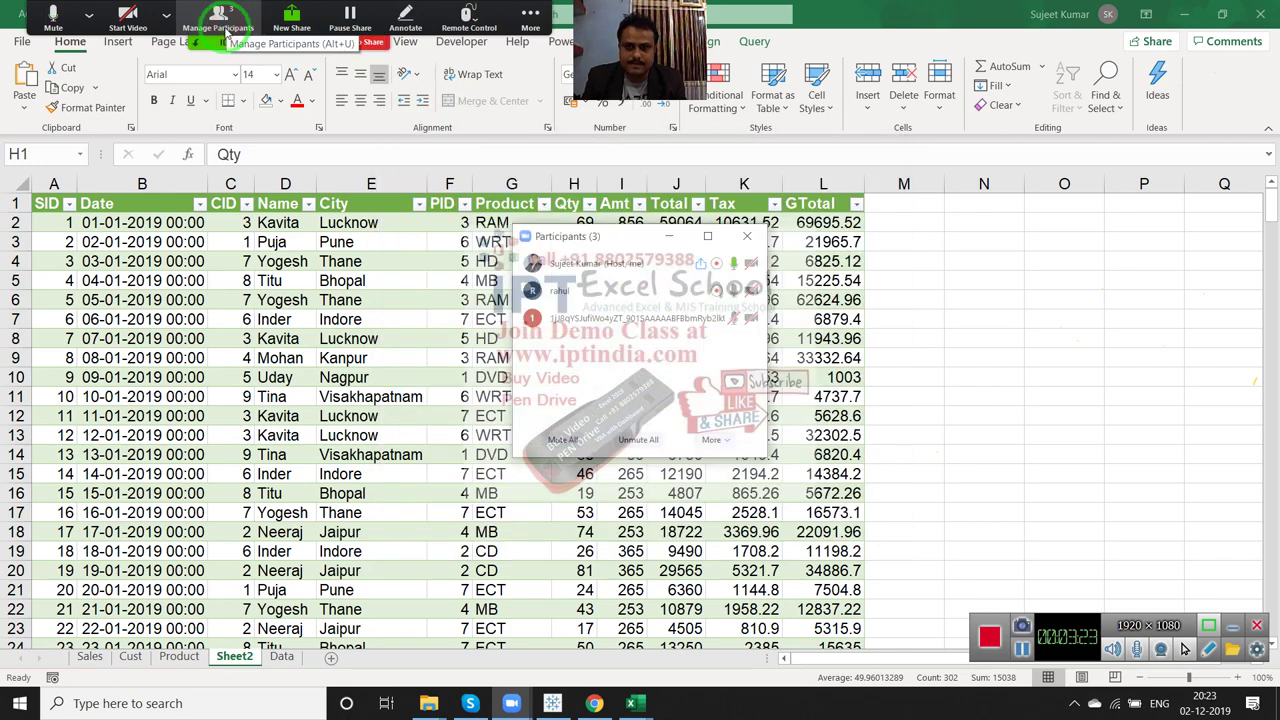
click(224, 30)
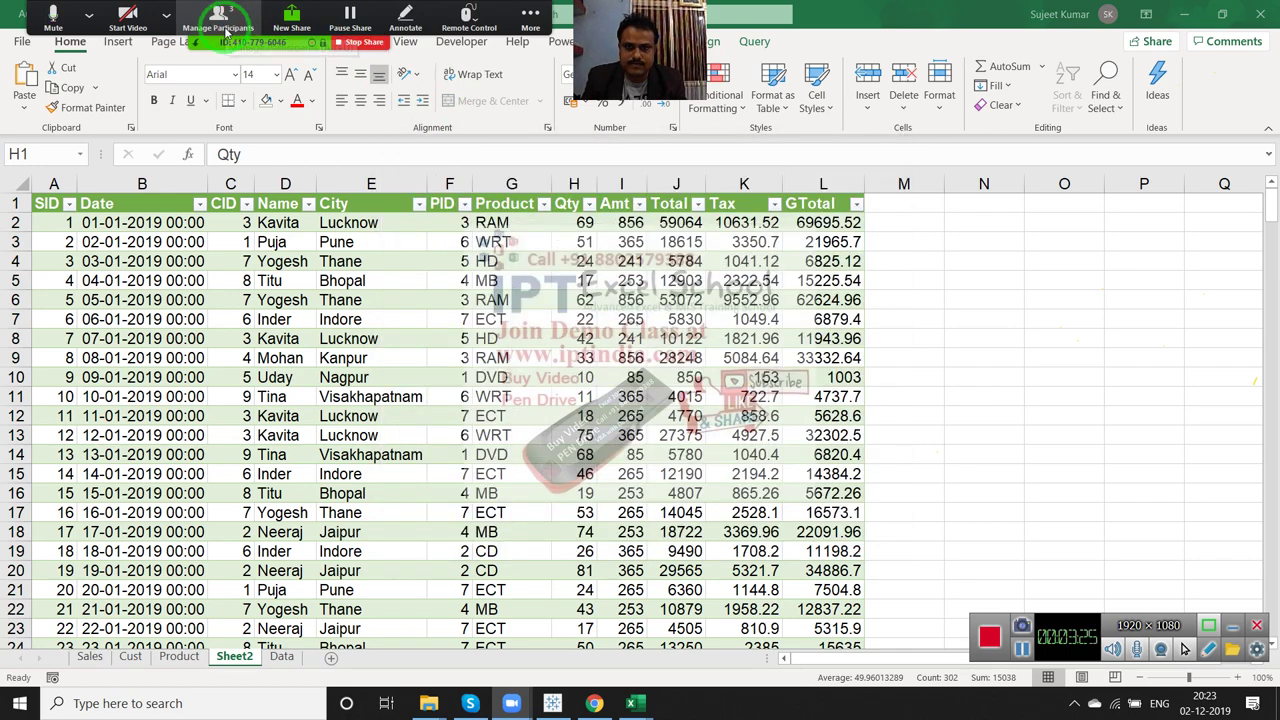
Select column H and start a Less Than highlight rule for Qty.
click(566, 198)
click(706, 104)
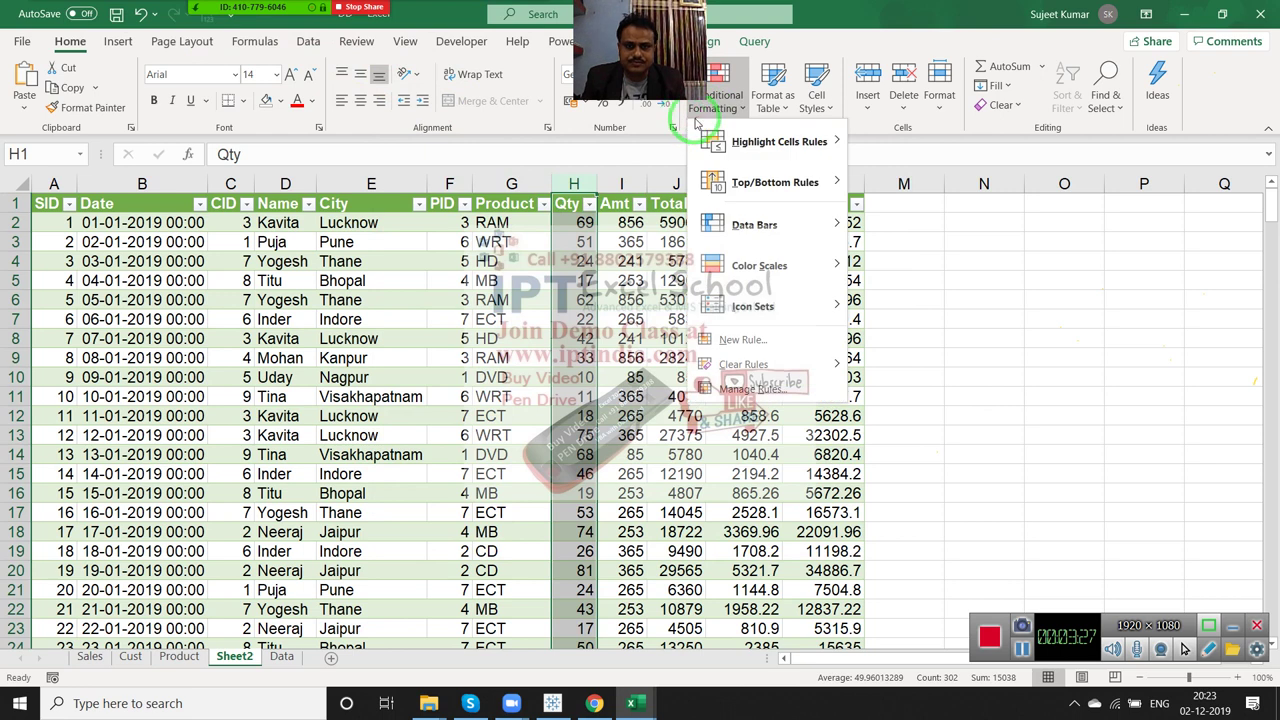
mouse_move(711, 135)
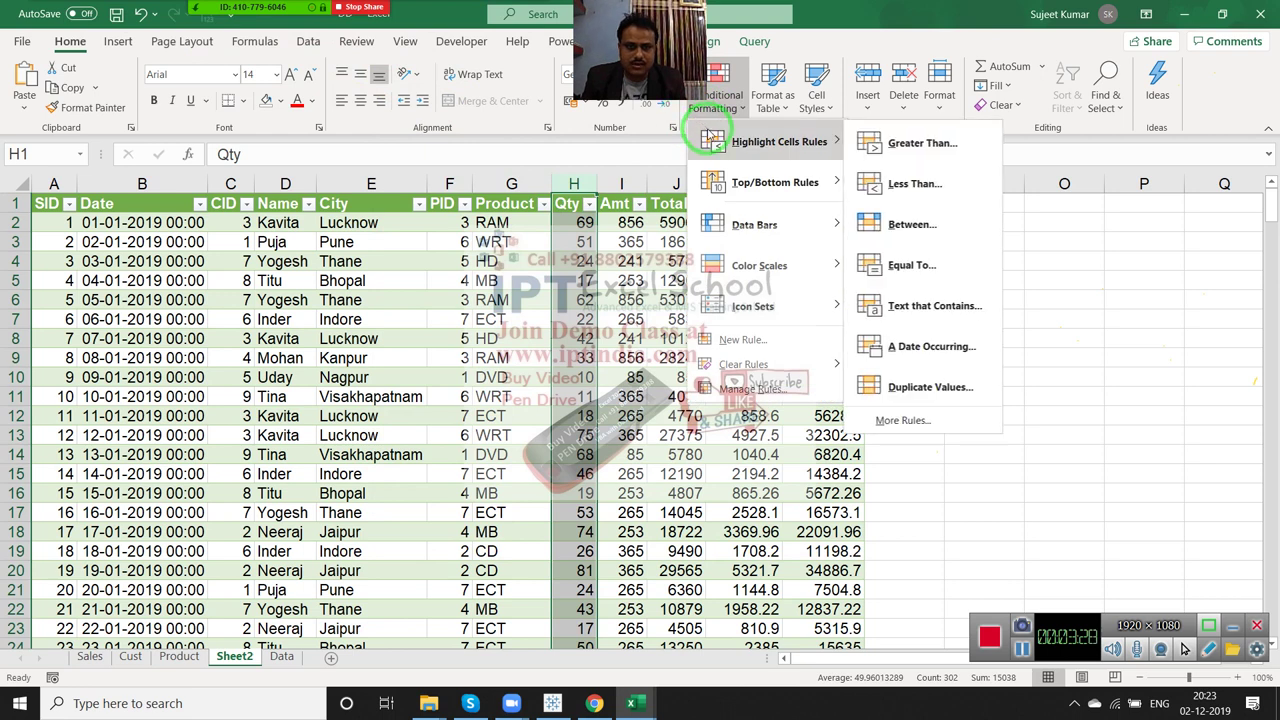
click(912, 184)
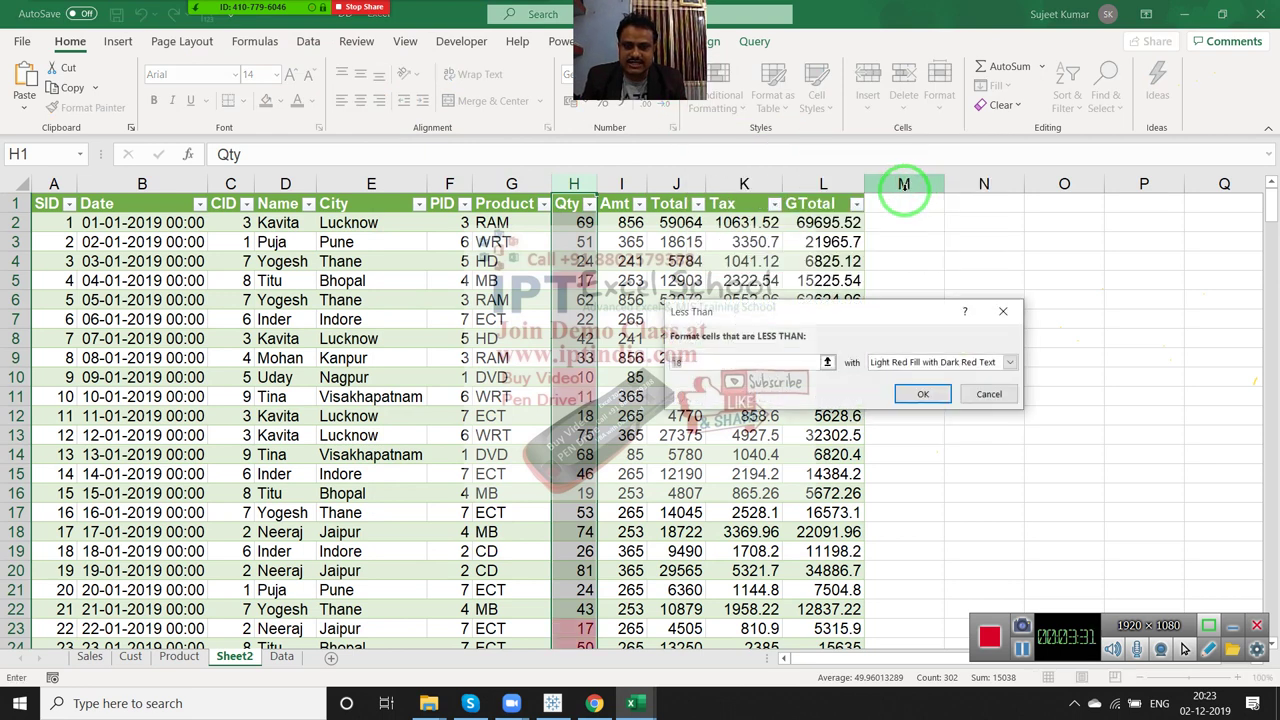
Preview the Between highlight rule for Qty and cancel it.
click(715, 104)
mouse_move(740, 141)
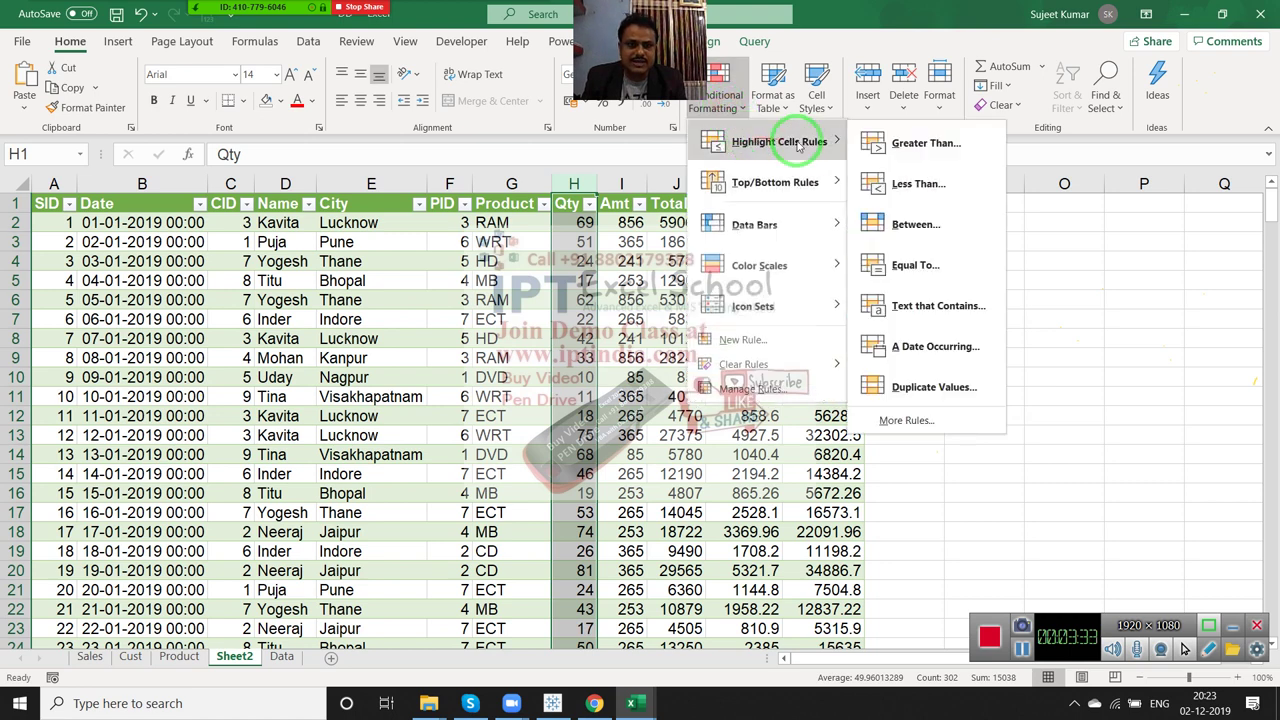
click(893, 224)
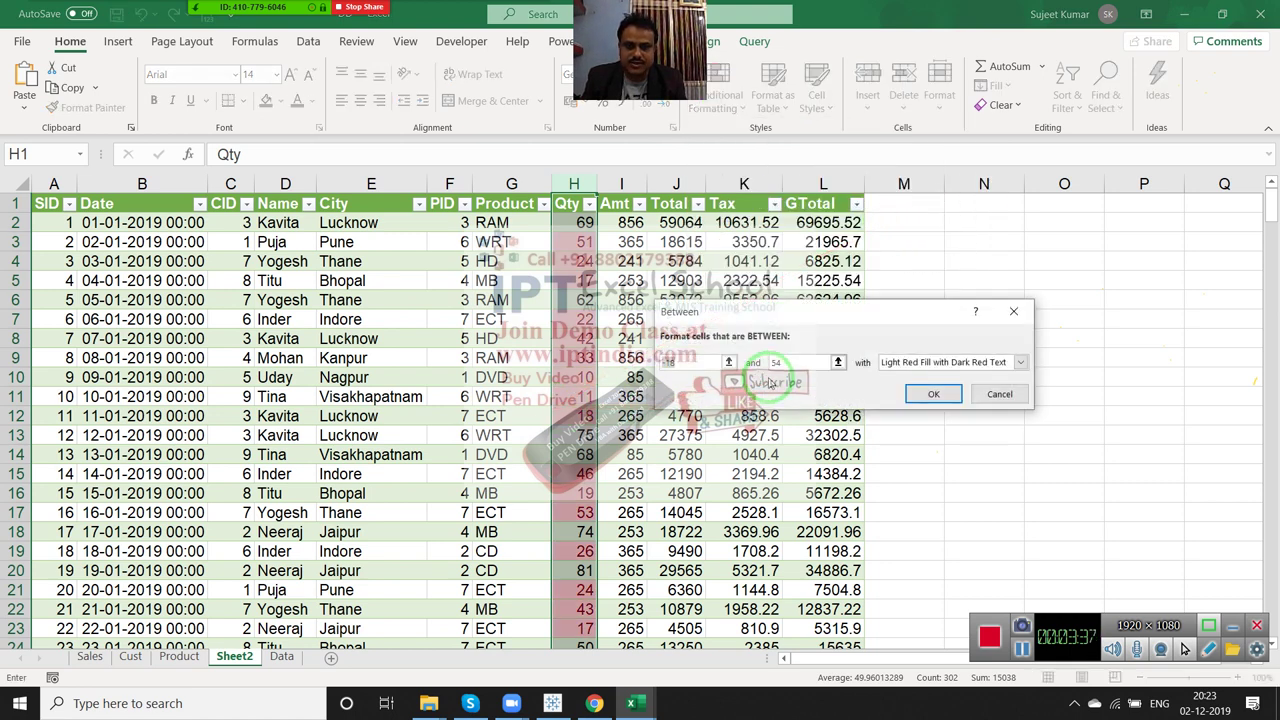
key(Escape)
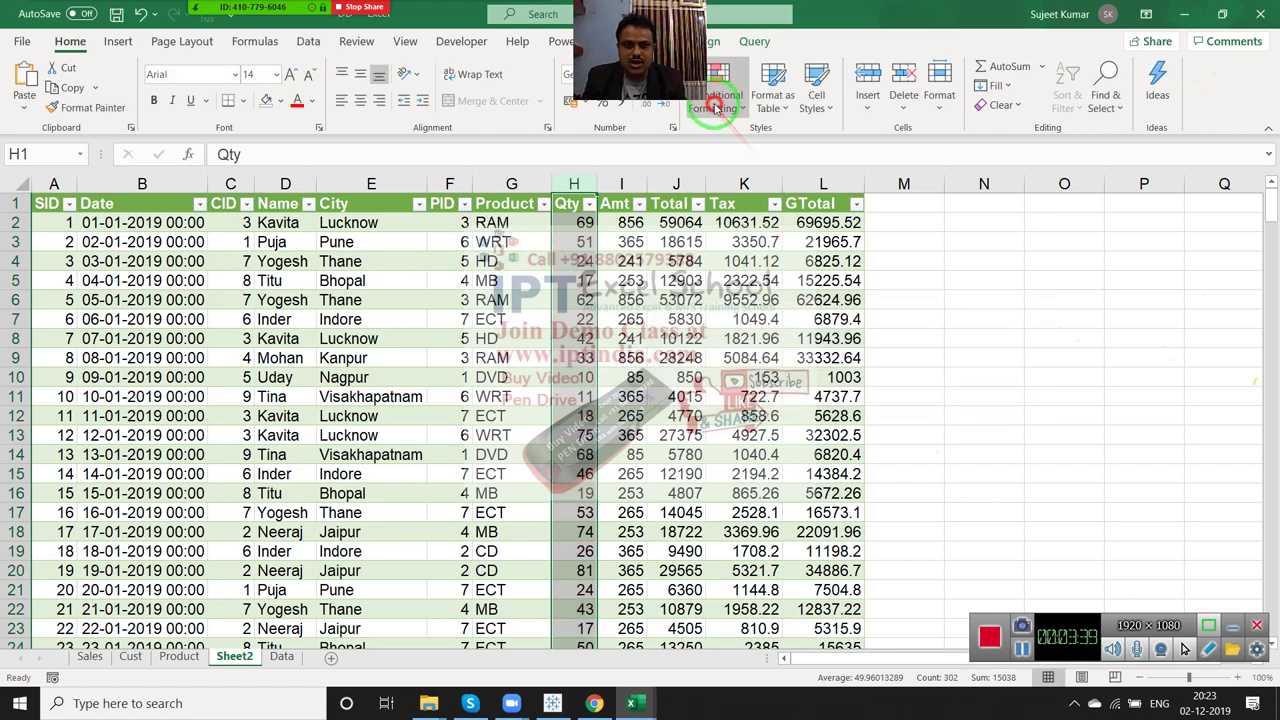
Preview the Equal To highlight rule for Qty and cancel it.
click(715, 100)
mouse_move(740, 146)
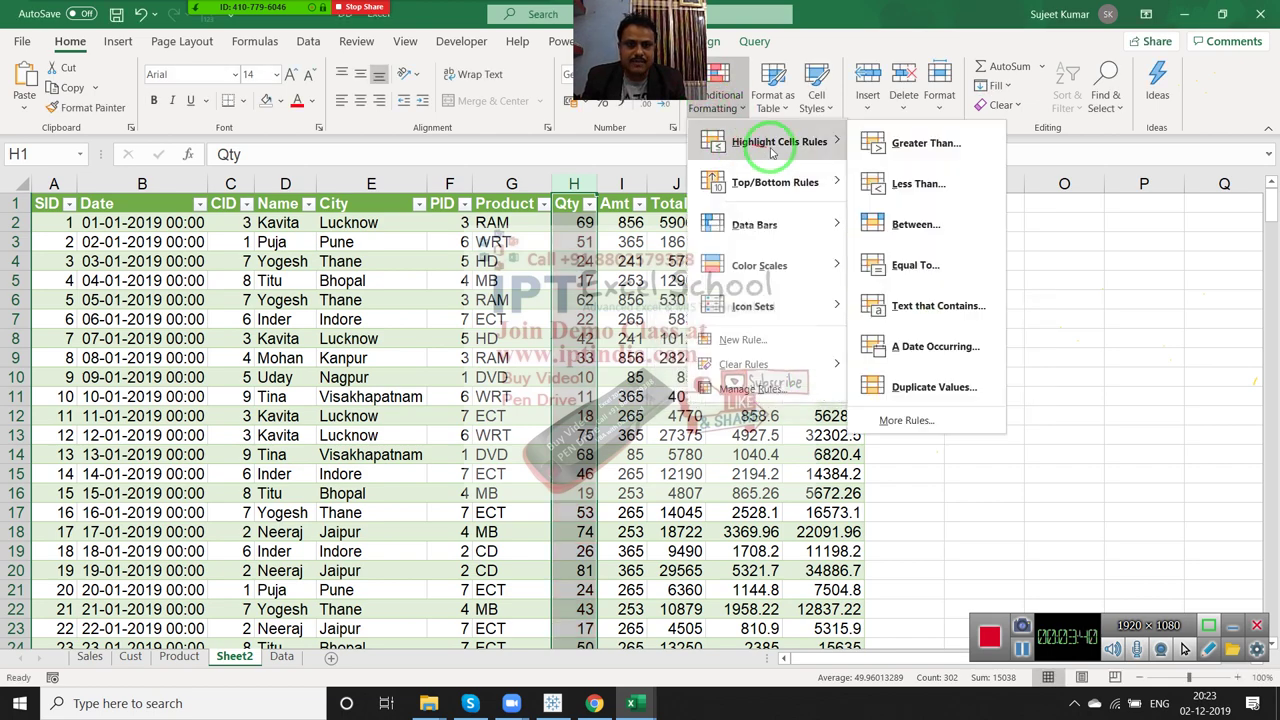
click(916, 266)
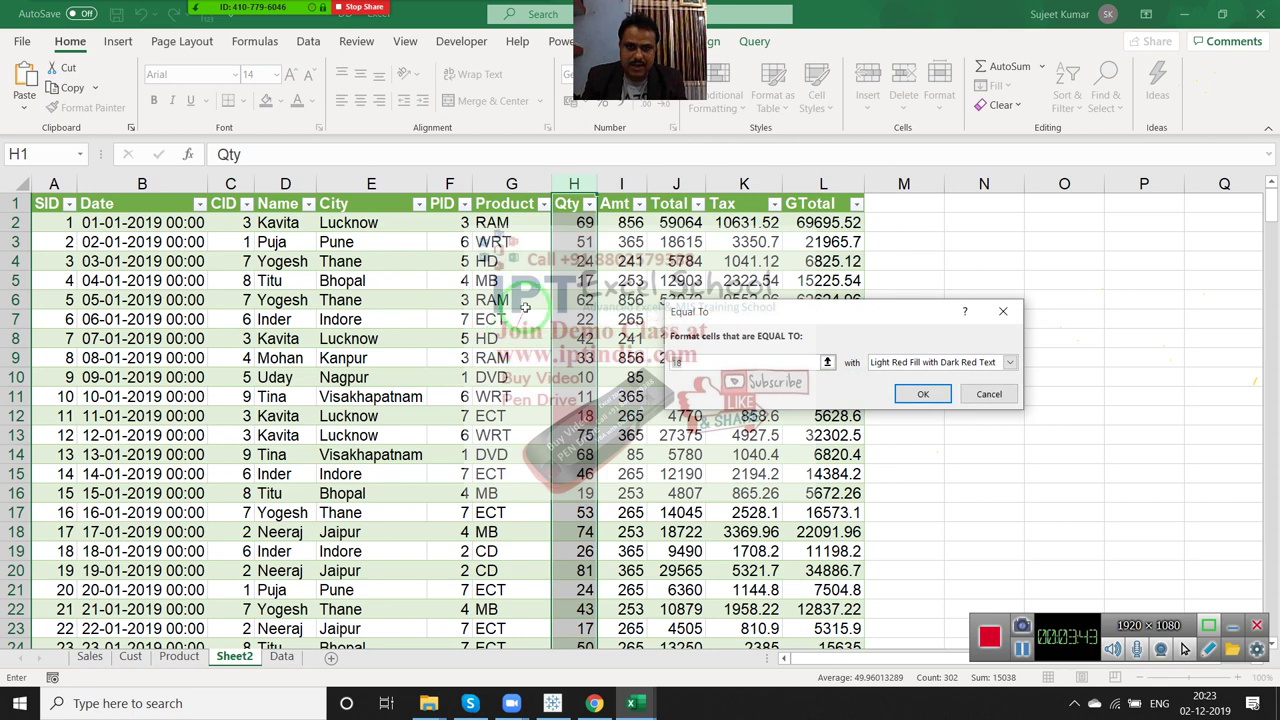
key(Escape)
click(709, 106)
mouse_move(750, 141)
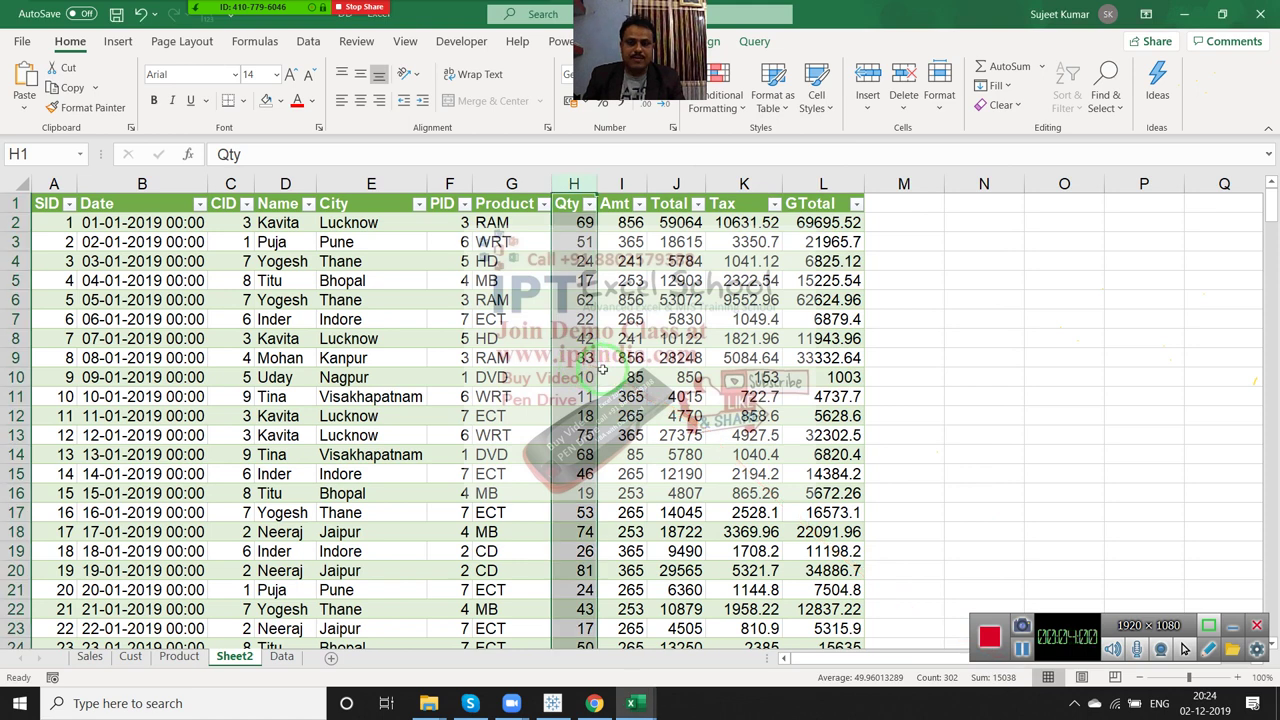
click(290, 242)
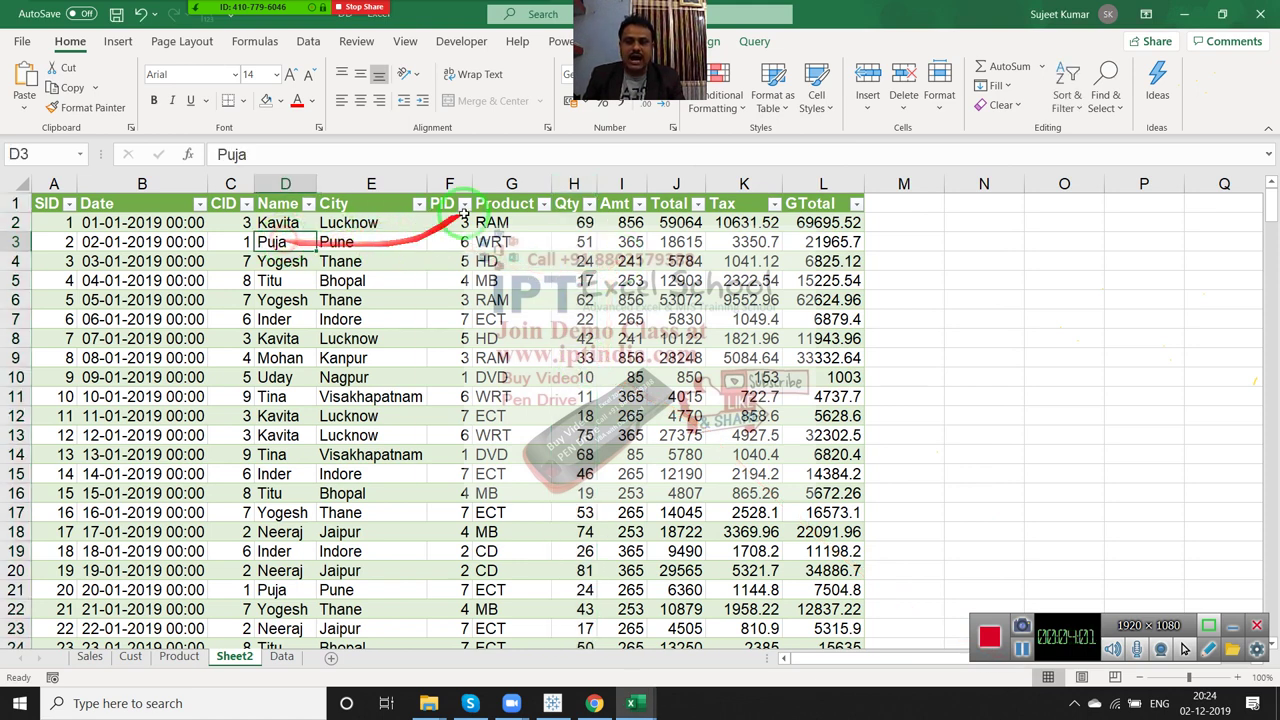
click(573, 184)
click(725, 100)
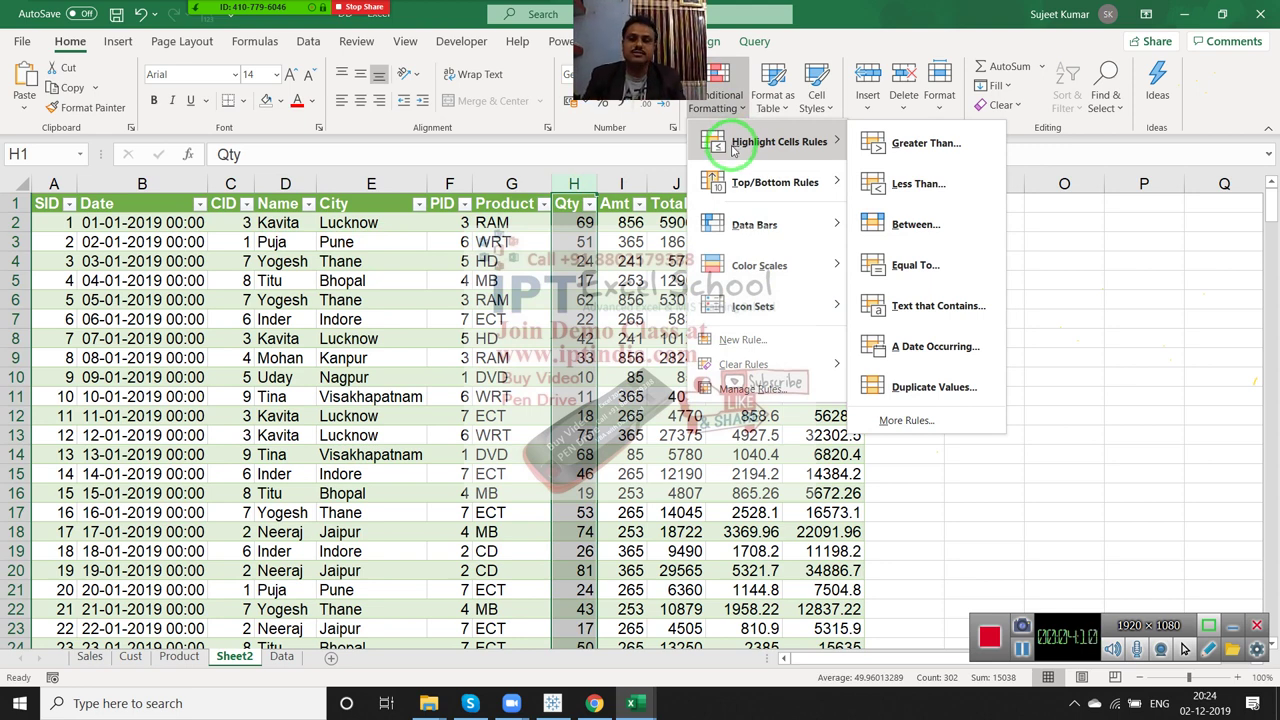
click(176, 184)
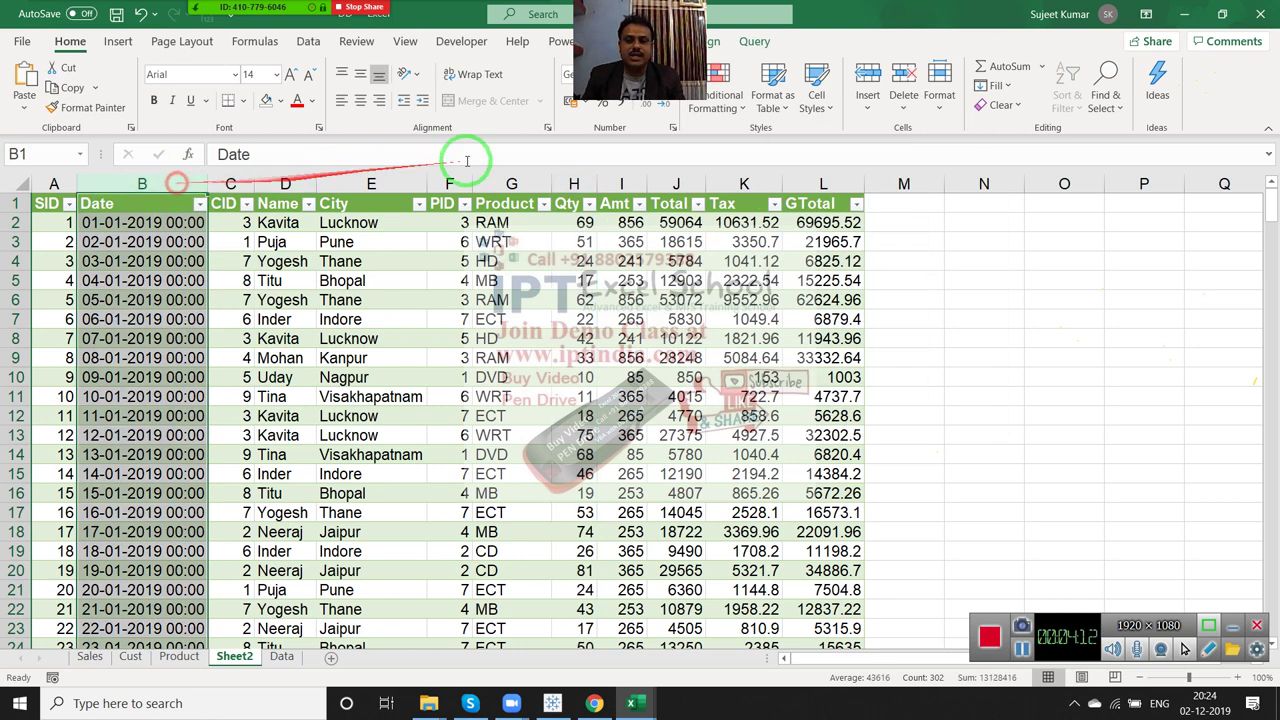
click(720, 100)
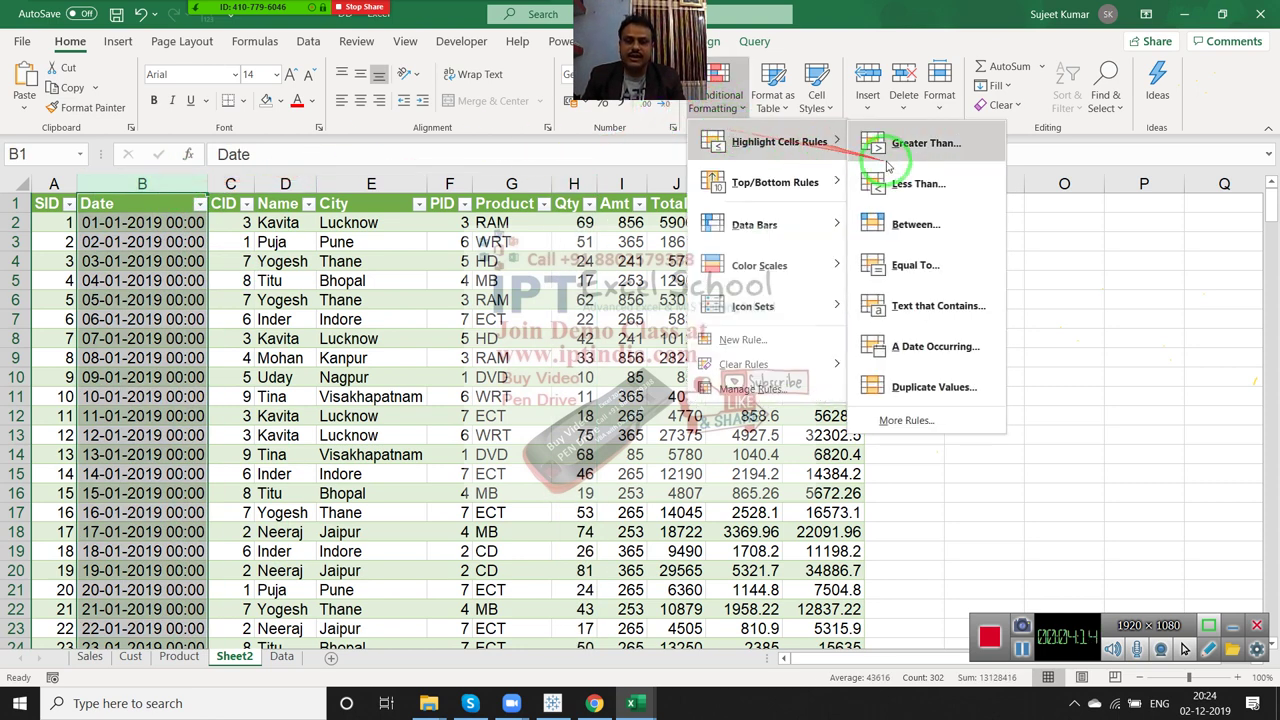
click(912, 224)
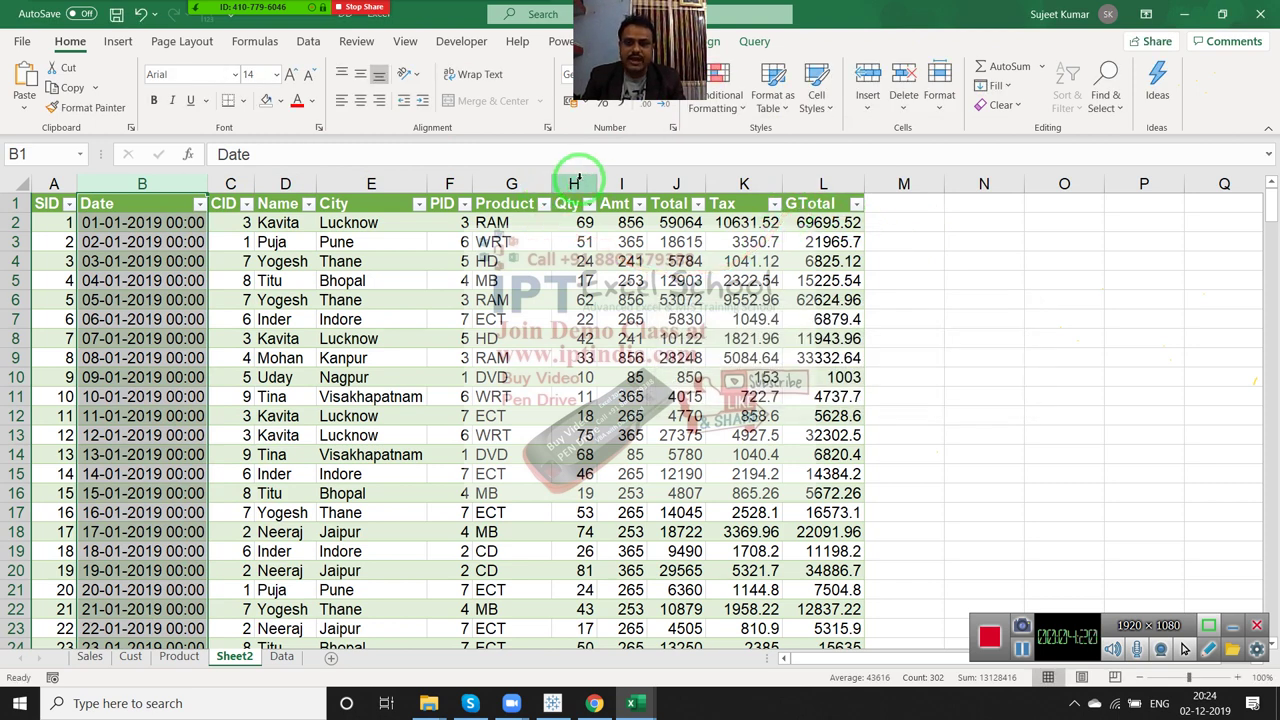
click(574, 183)
click(712, 95)
mouse_move(772, 145)
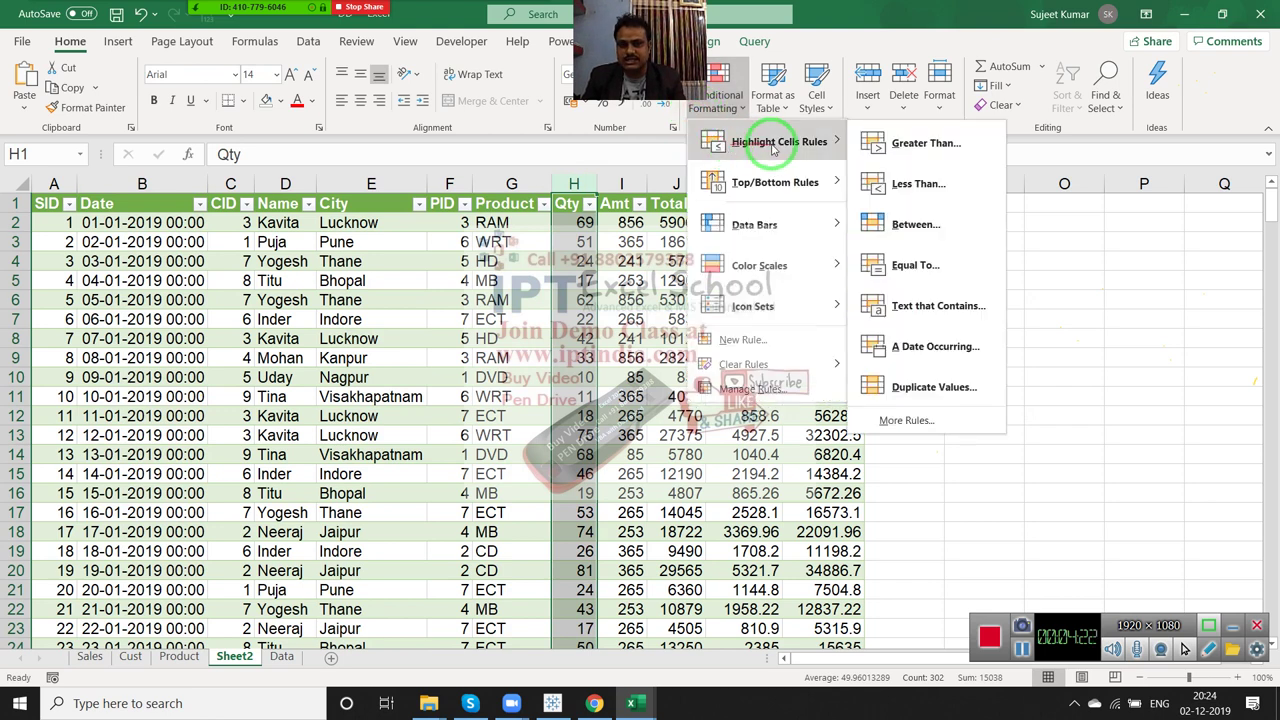
click(910, 266)
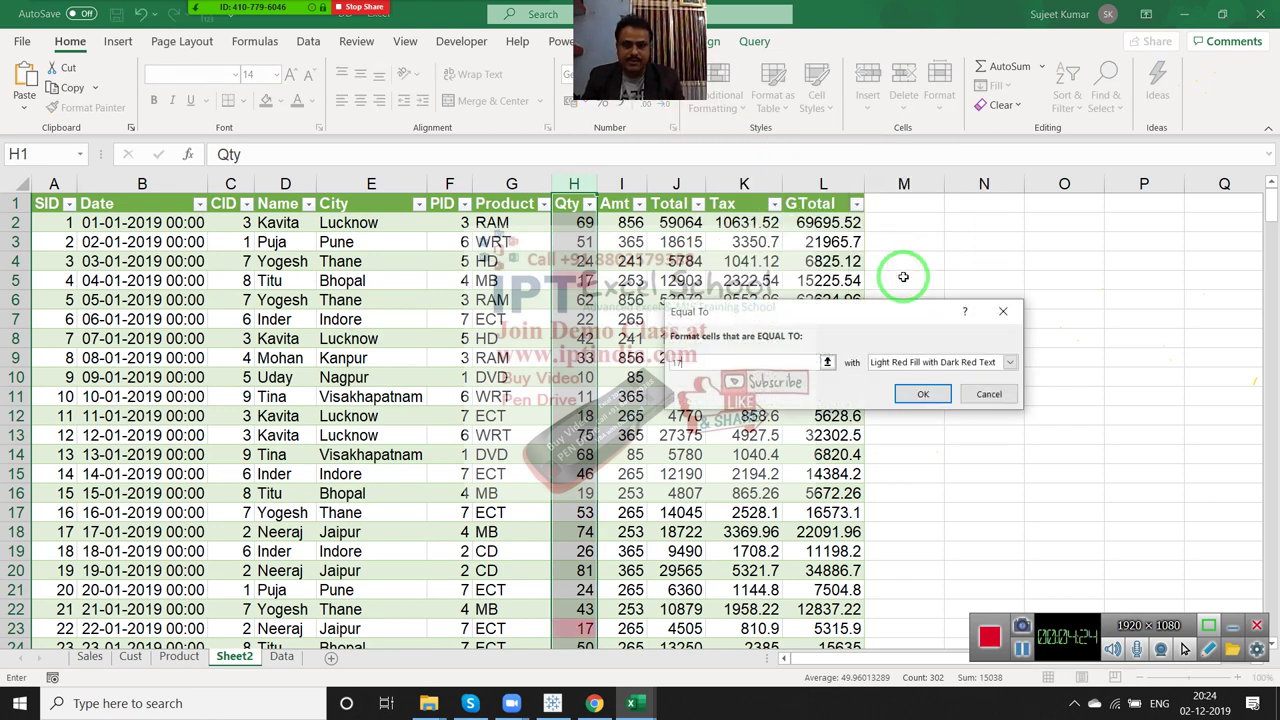
key(Escape)
click(505, 183)
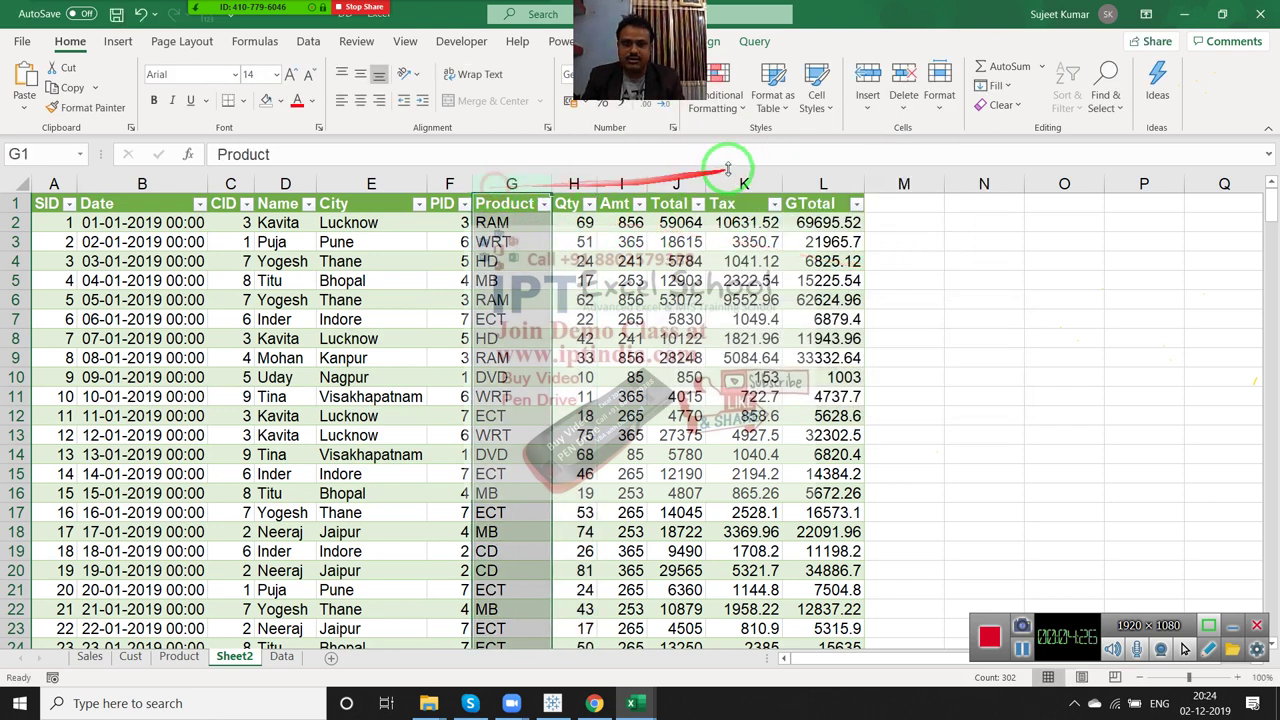
click(712, 92)
mouse_move(772, 142)
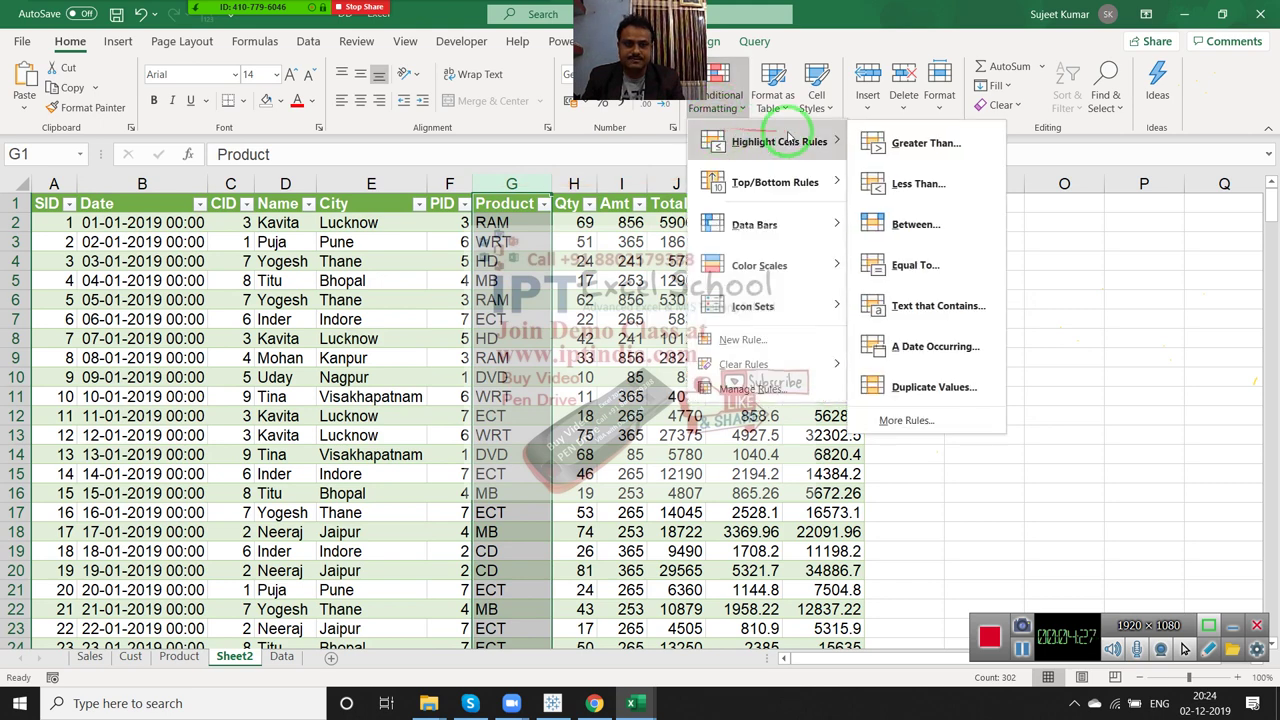
click(905, 264)
text(DVD)
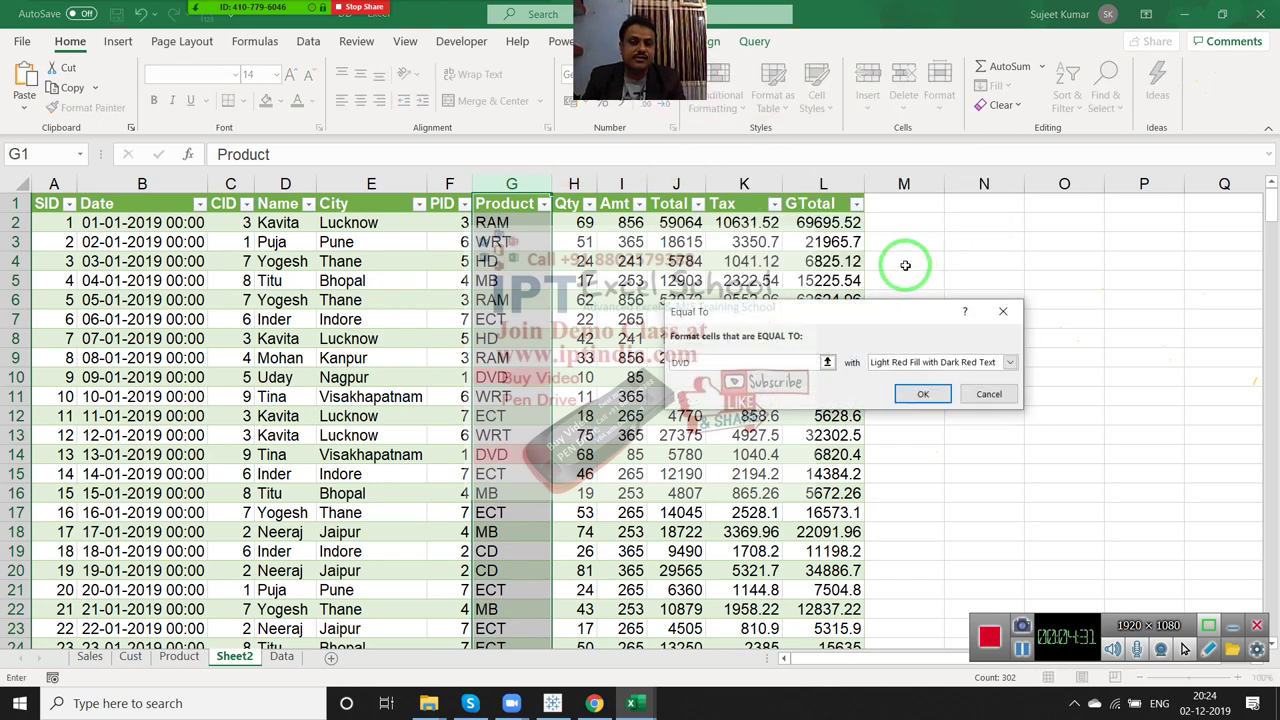
key(Escape)
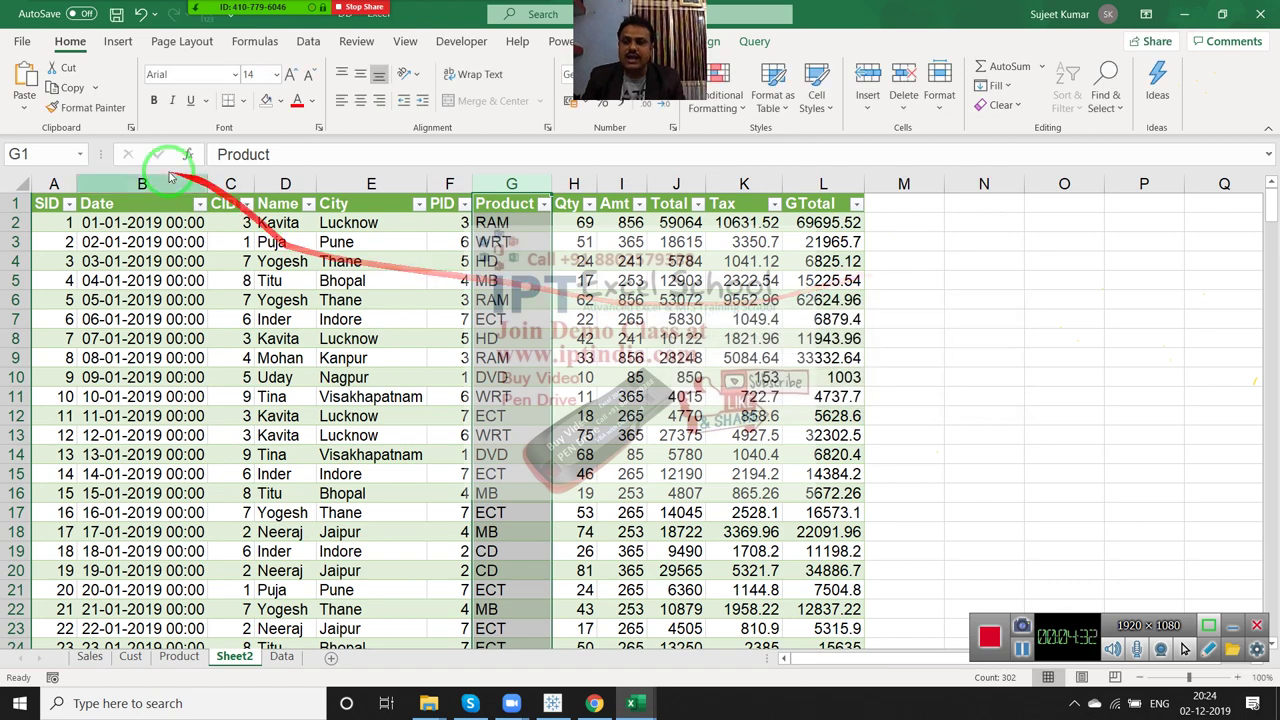
click(165, 180)
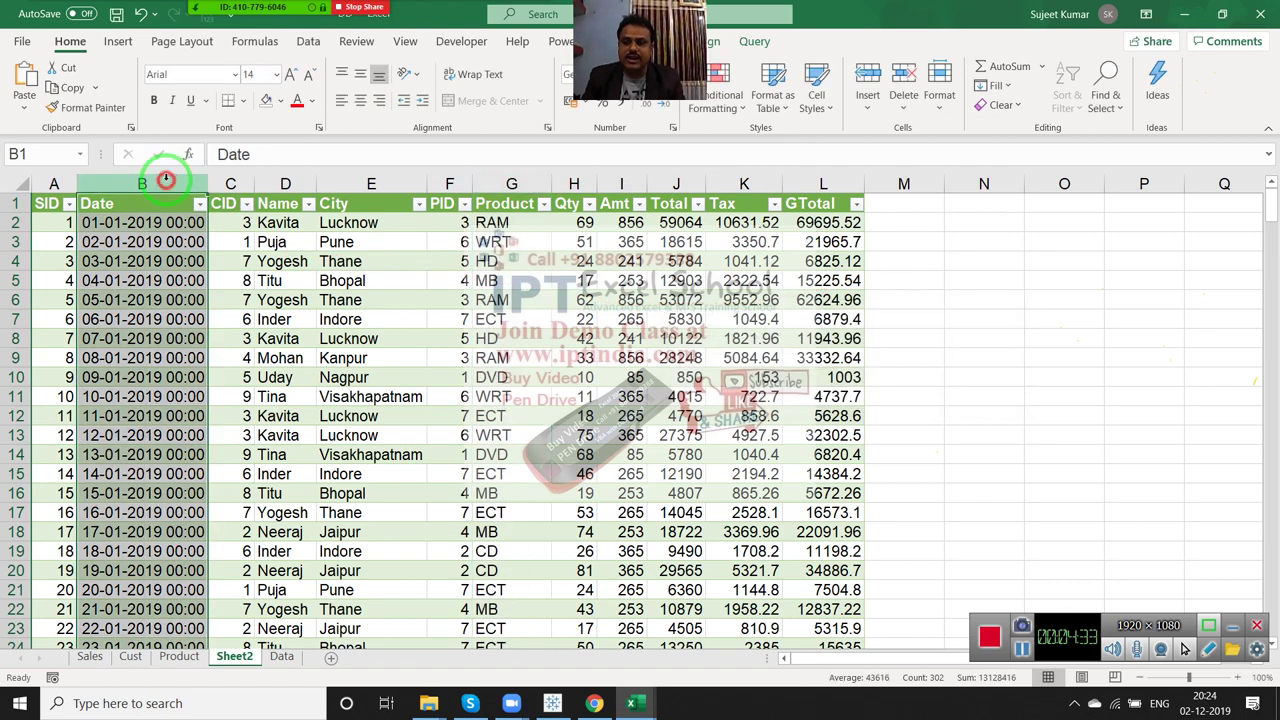
click(710, 100)
mouse_move(750, 142)
click(900, 266)
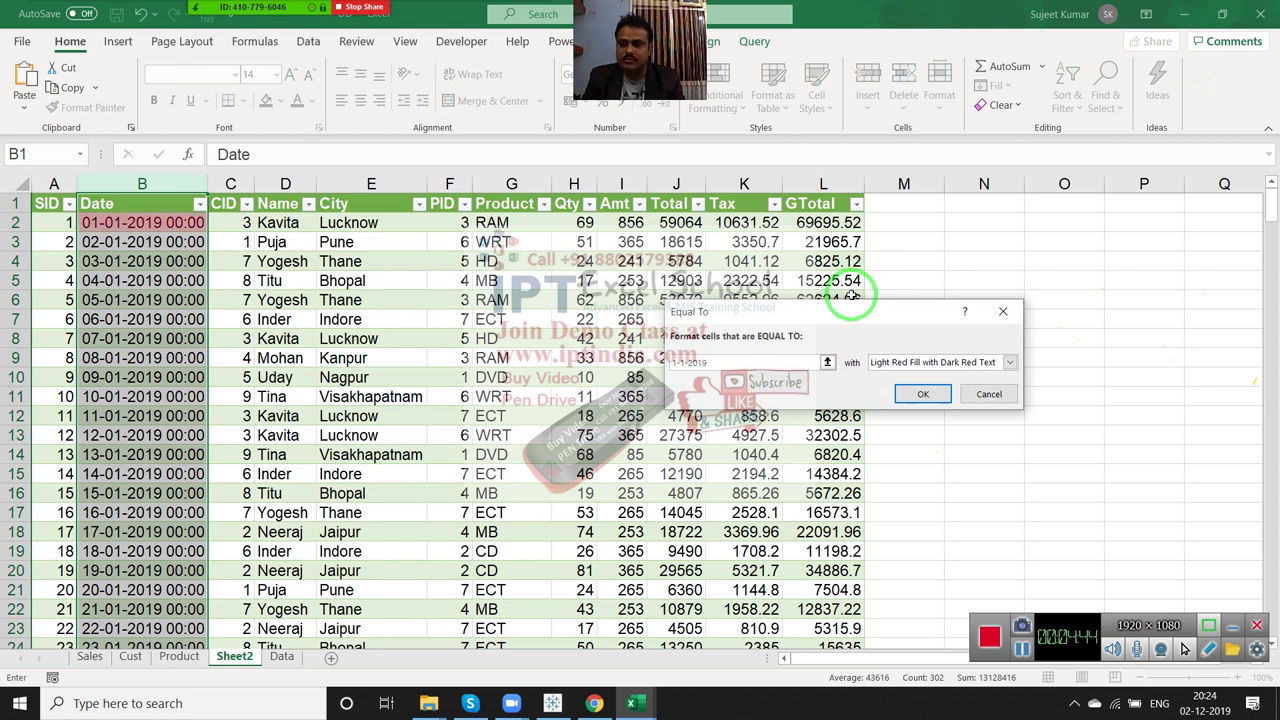
key(Escape)
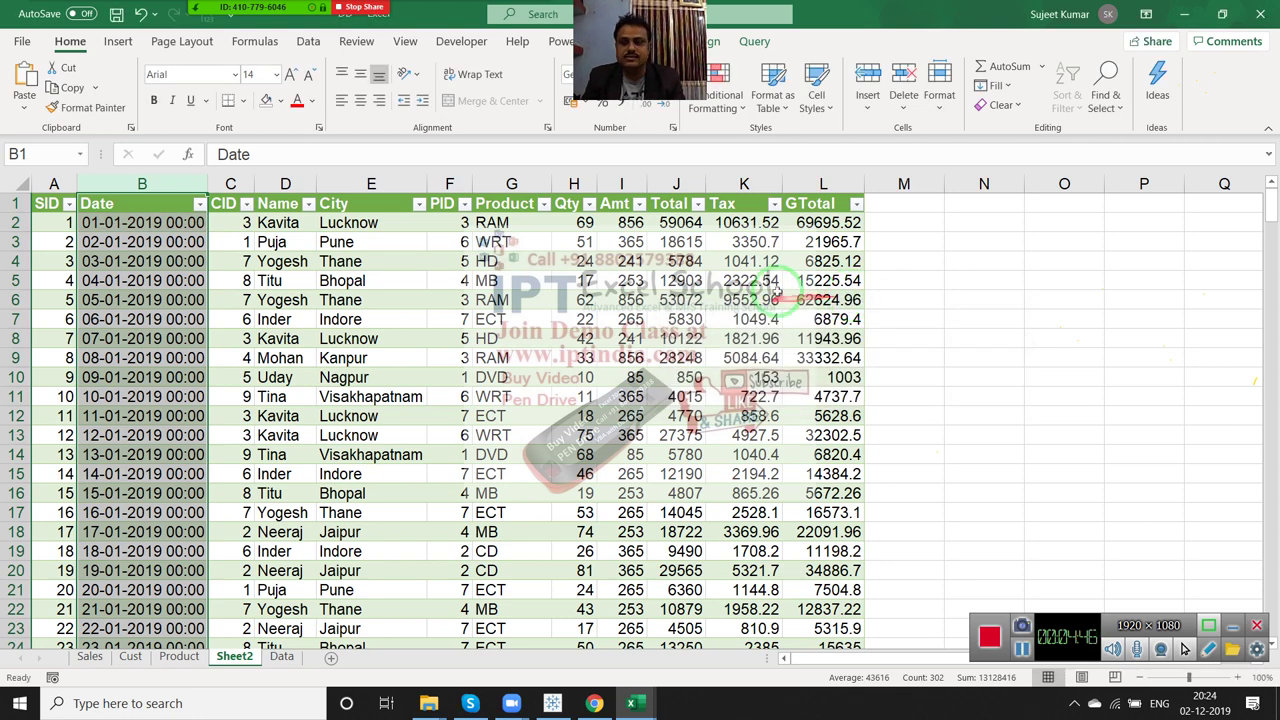
Dismiss the Conditional Formatting menu and enter a new person's full name in D13.
click(728, 102)
mouse_move(780, 141)
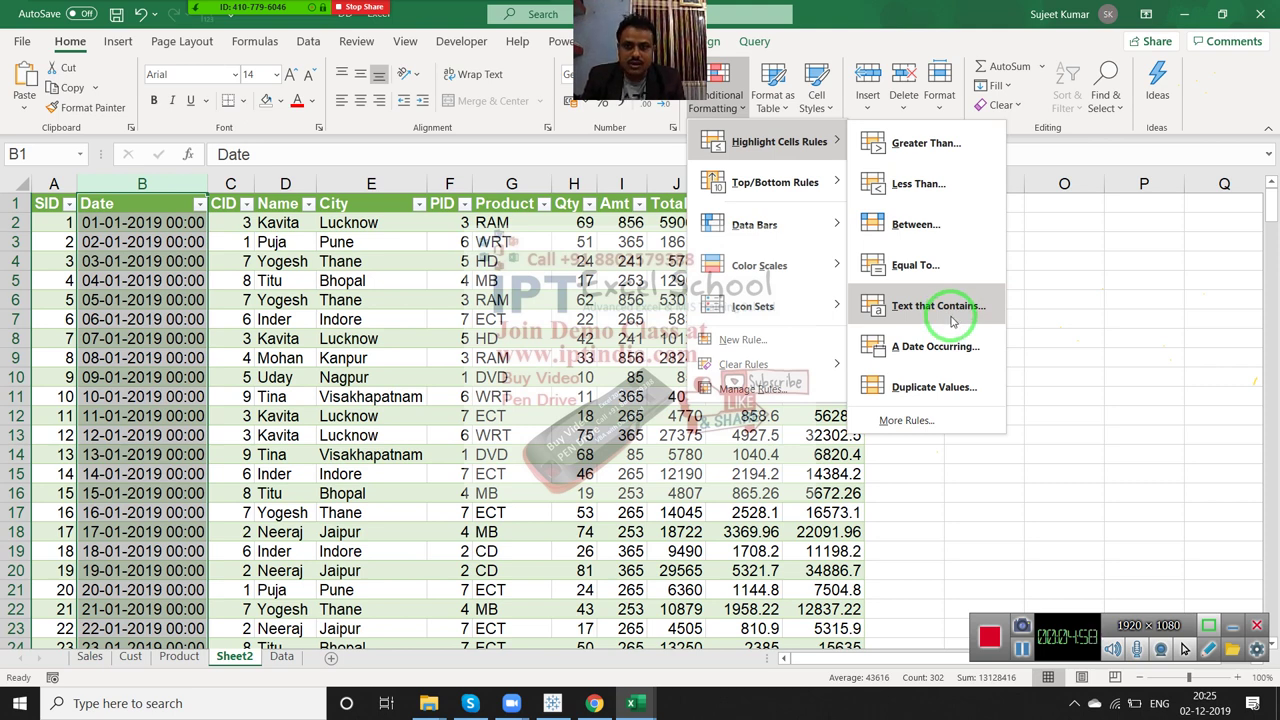
key(Escape)
key(Escape)
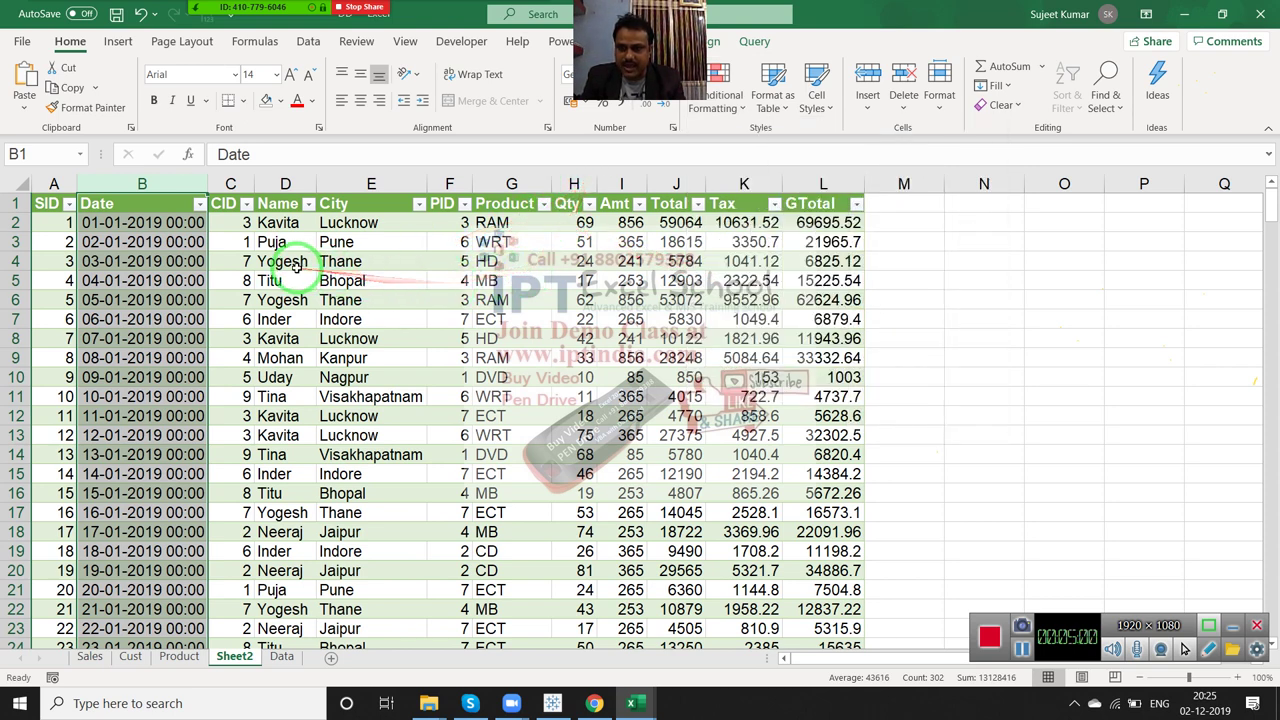
click(296, 264)
click(290, 243)
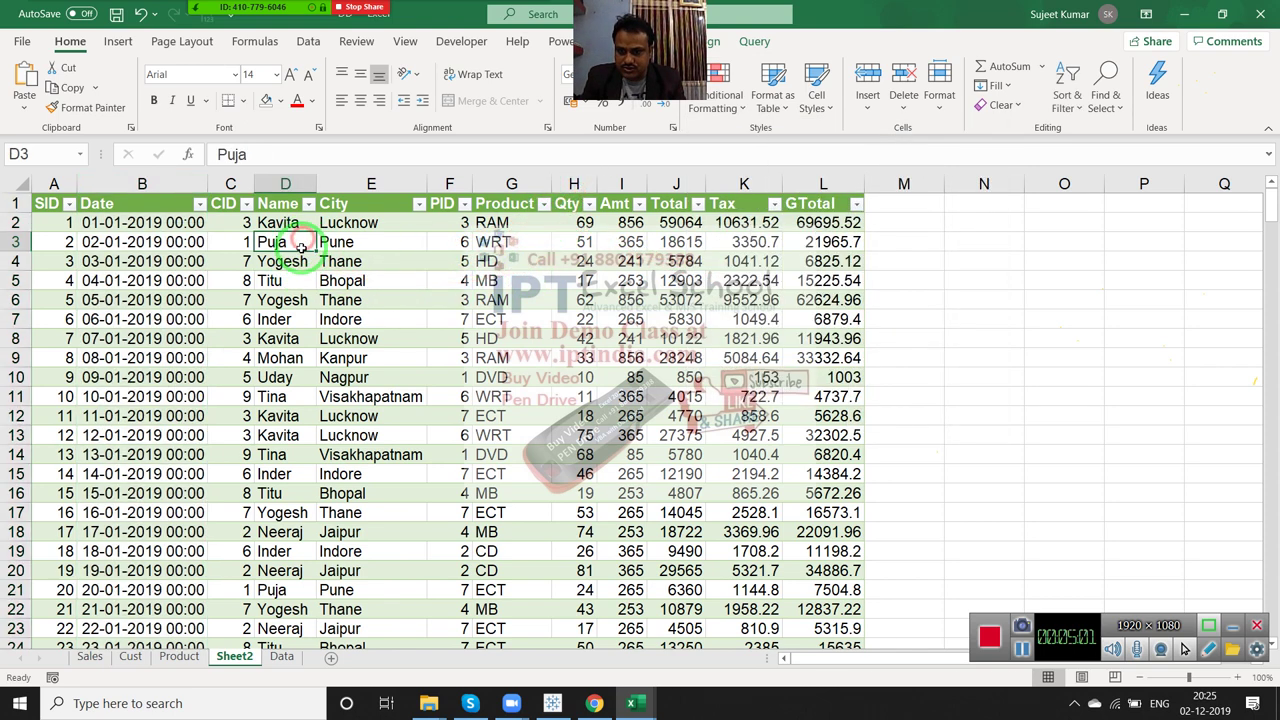
click(278, 435)
text(Puja Singh)
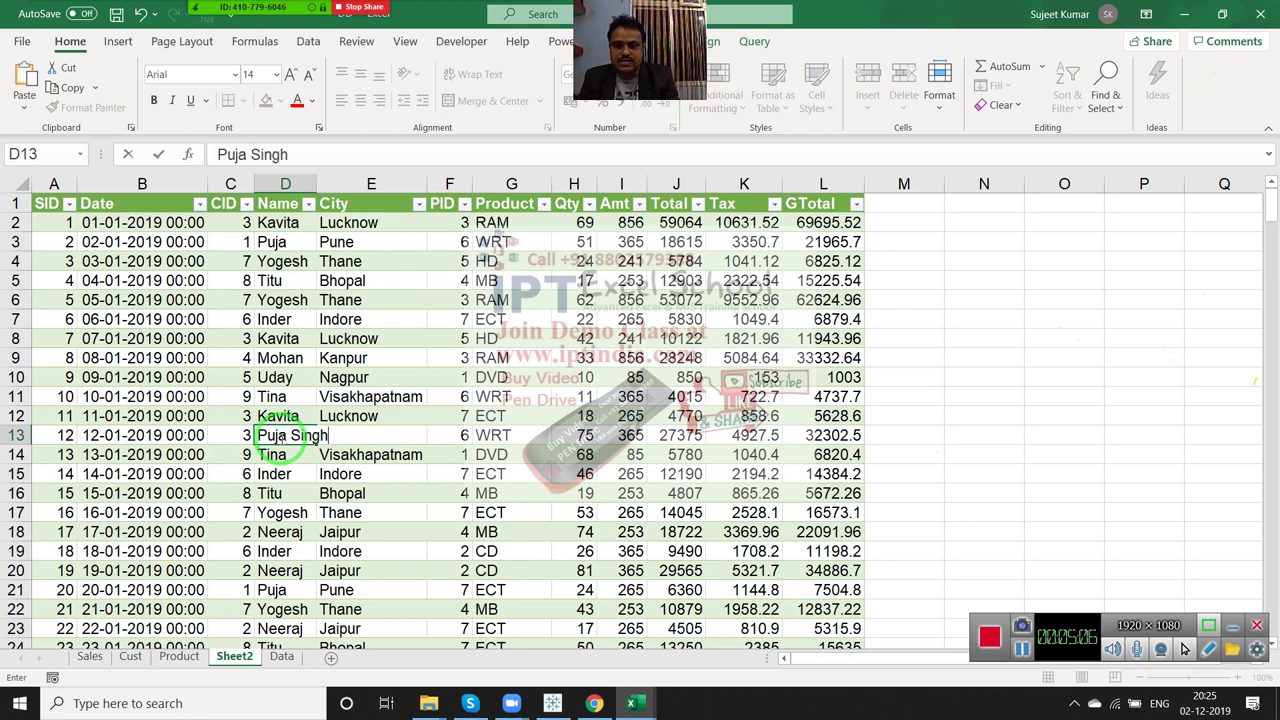
key(Return)
click(277, 437)
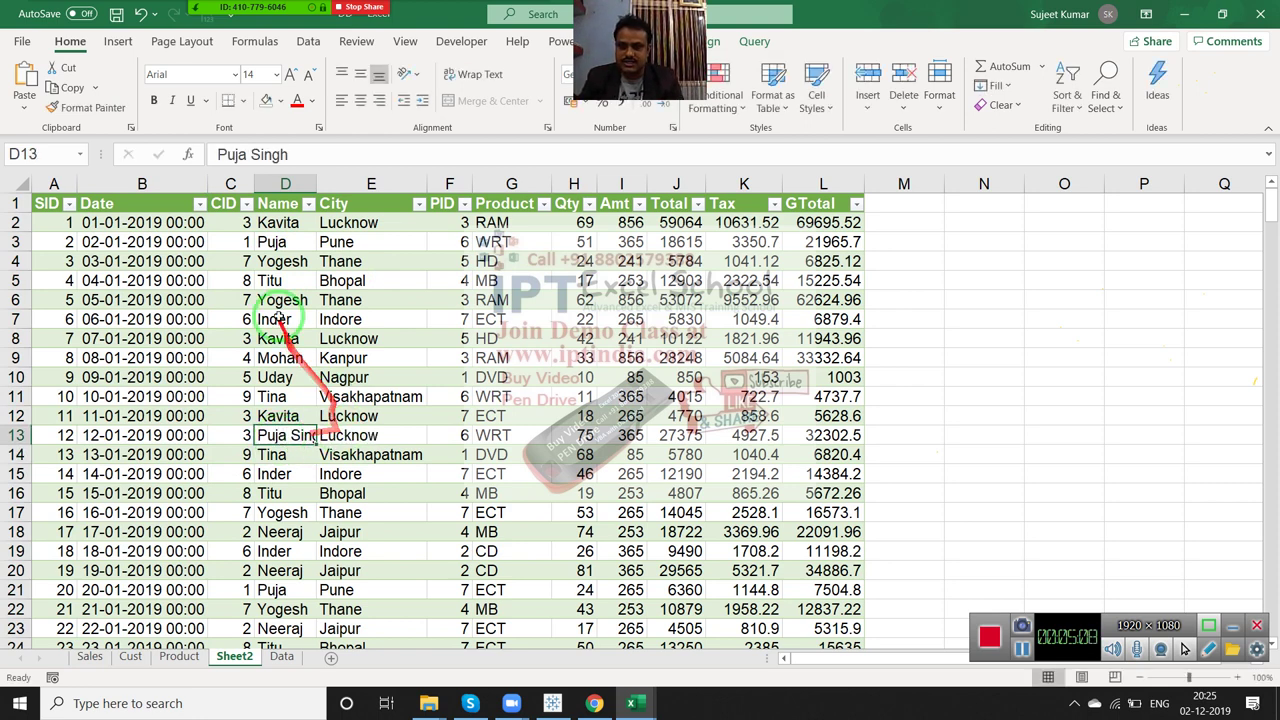
Change the city in E6 to Delhi and E15 to New Delhi, then select Name column D.
click(328, 300)
text(Delhi)
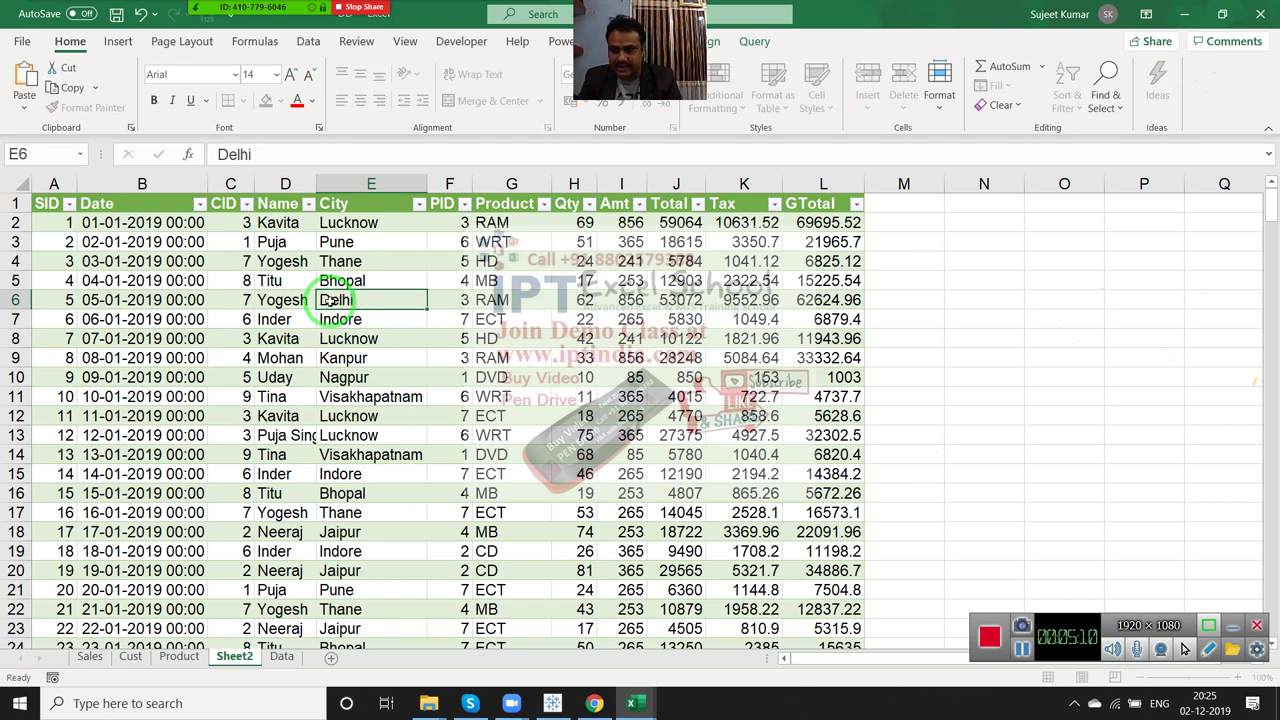
key(Return)
click(434, 457)
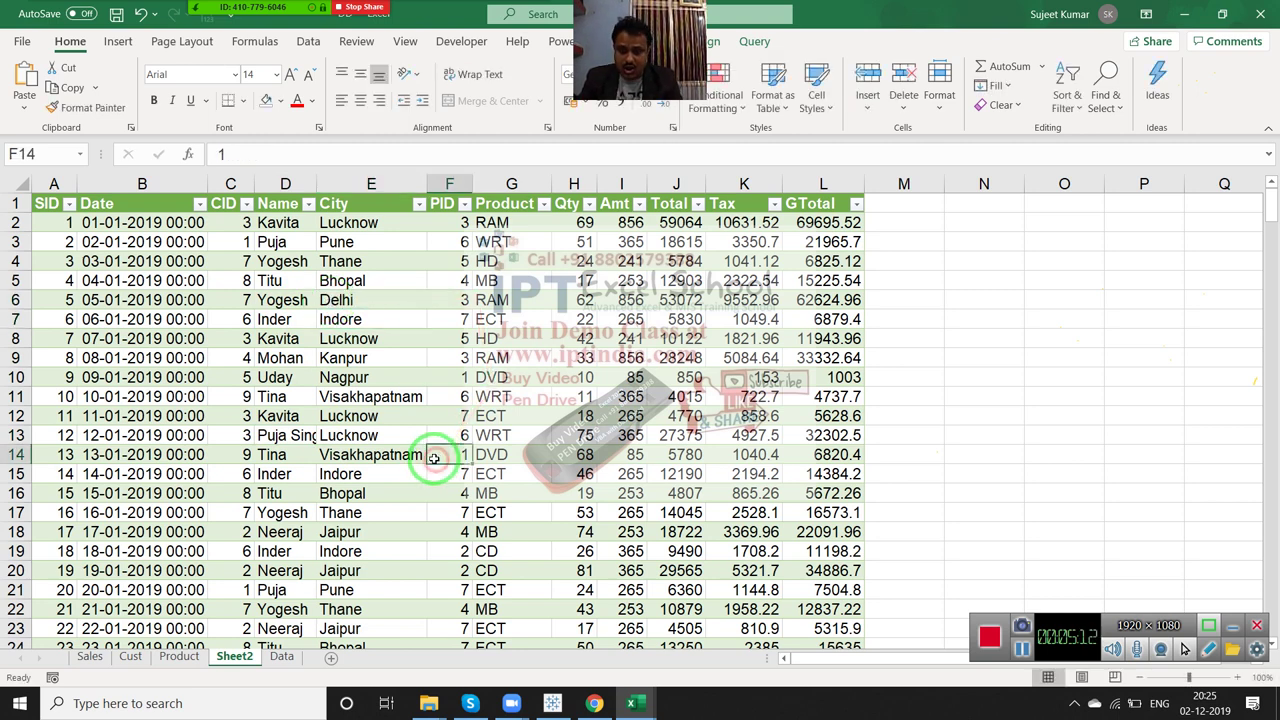
key(Down)
key(Left)
text(N)
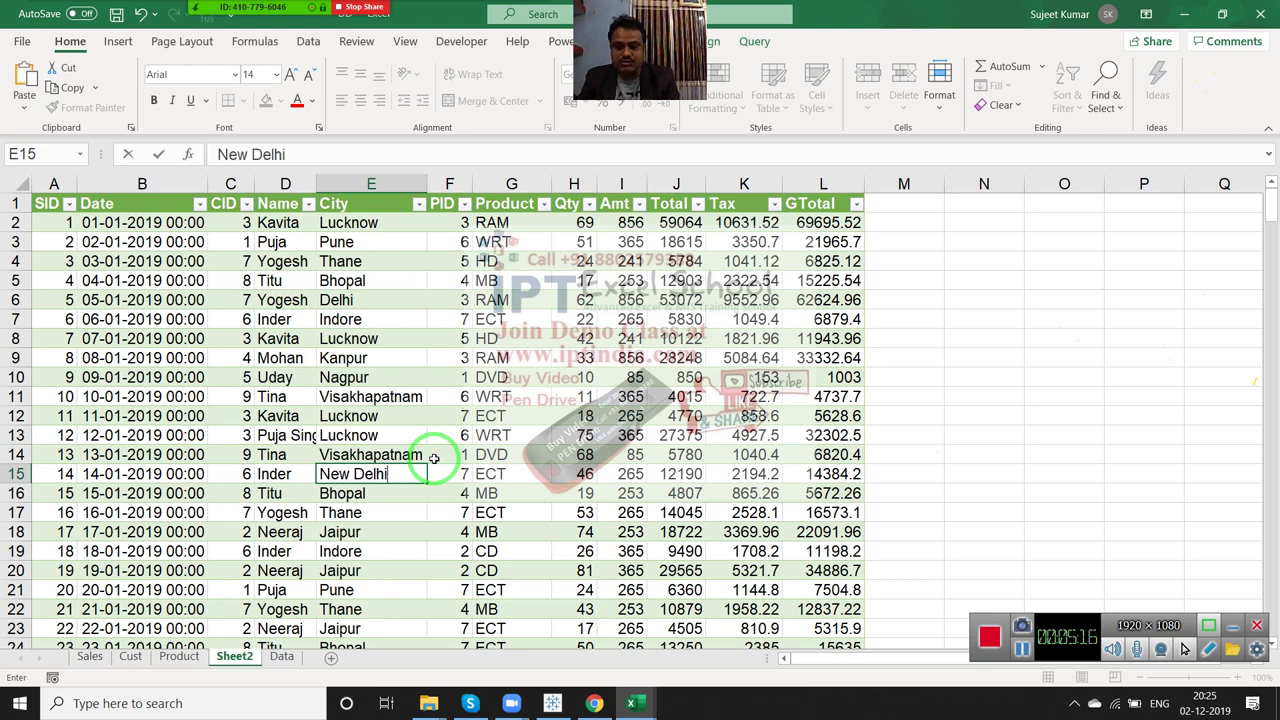
key(Return)
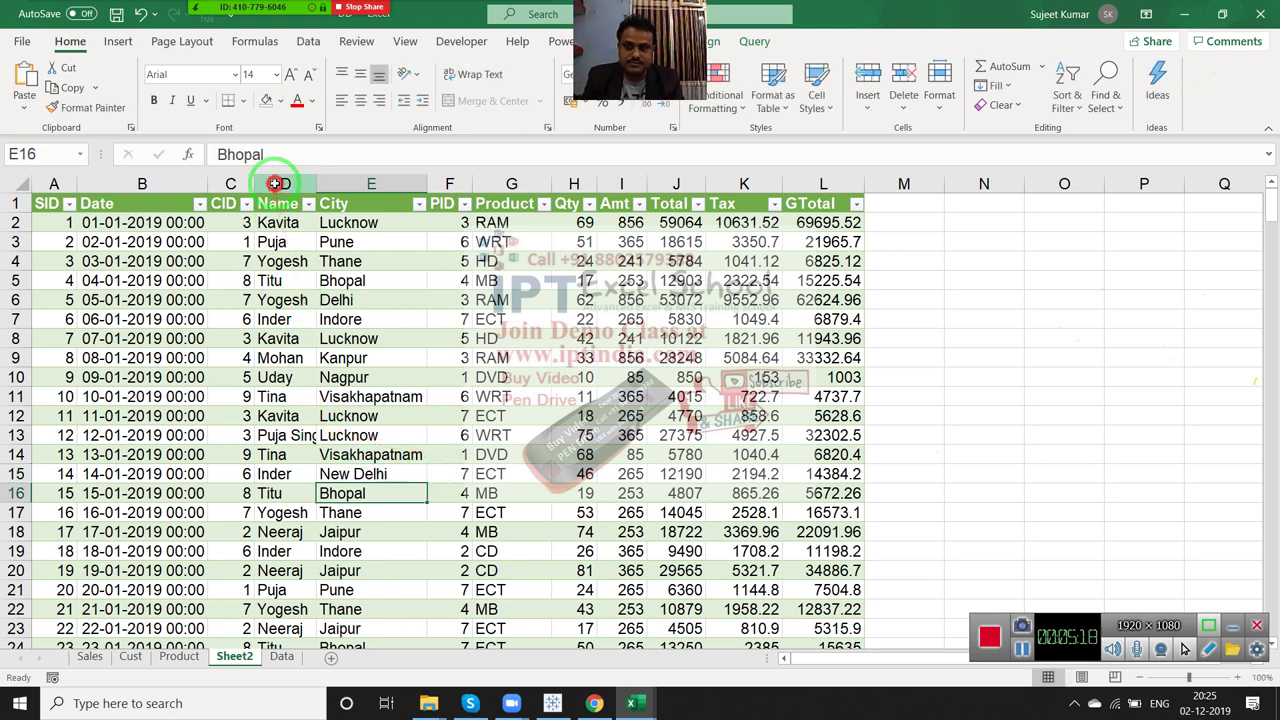
click(280, 184)
click(722, 105)
Preview a Text that Contains highlight rule on the names and cancel it.
mouse_move(720, 140)
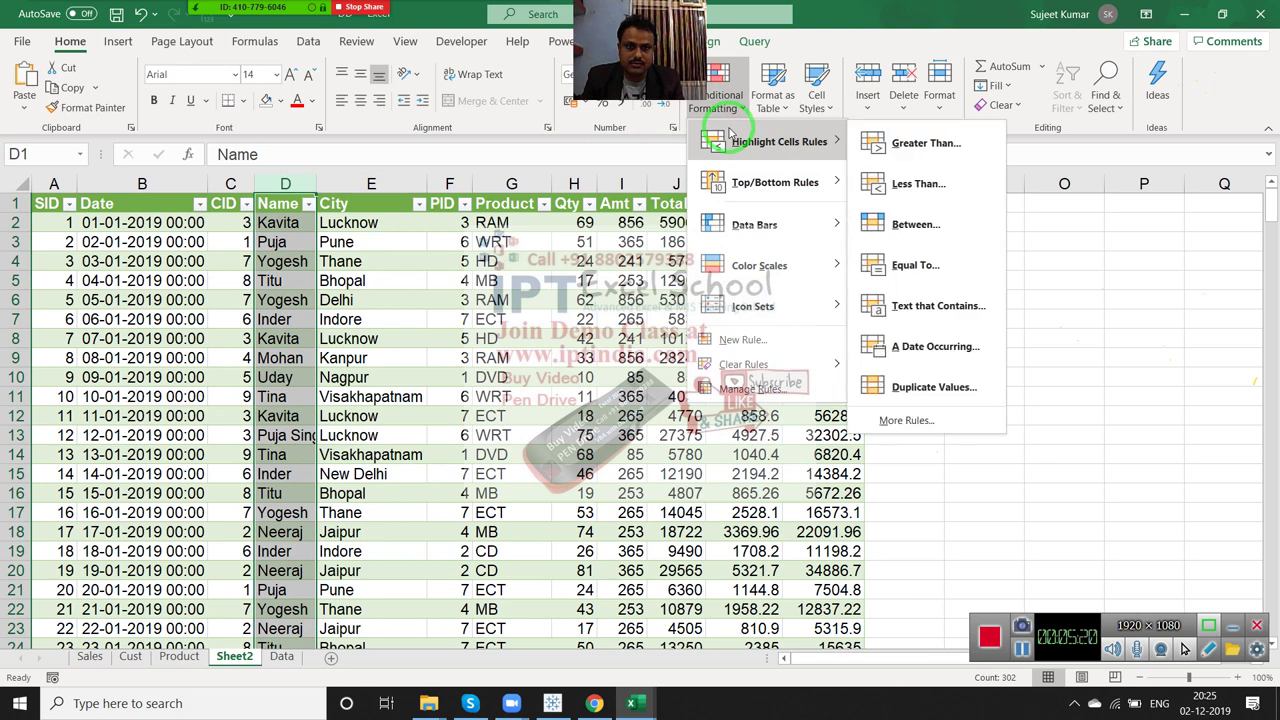
click(921, 307)
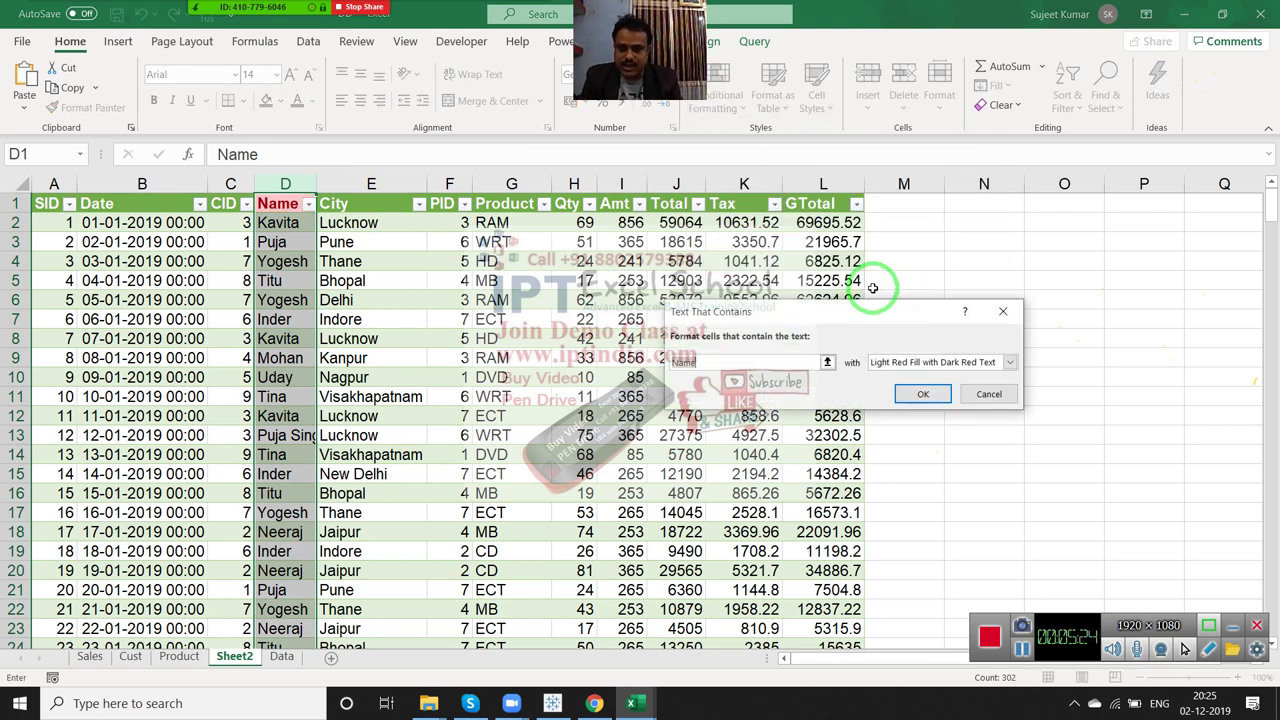
text(Puja)
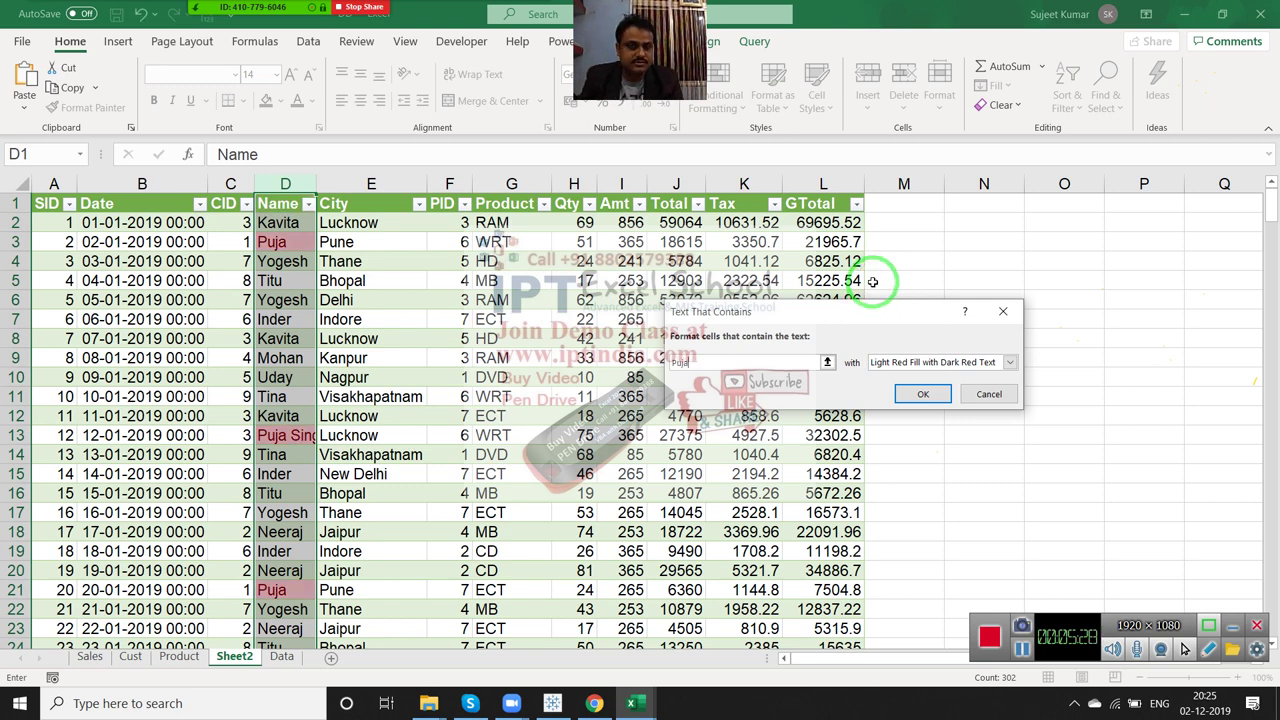
key(Escape)
Set an Equal To rule highlighting names exactly matching the typed first name in light red.
click(725, 85)
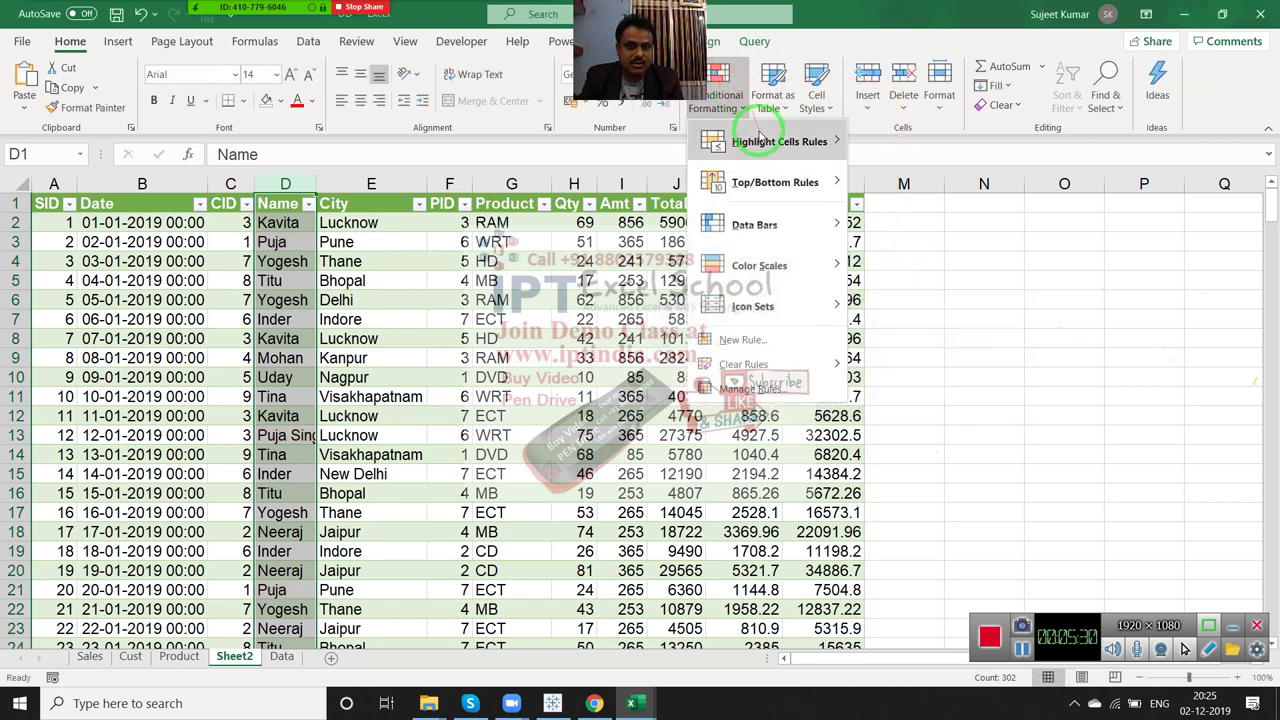
click(940, 258)
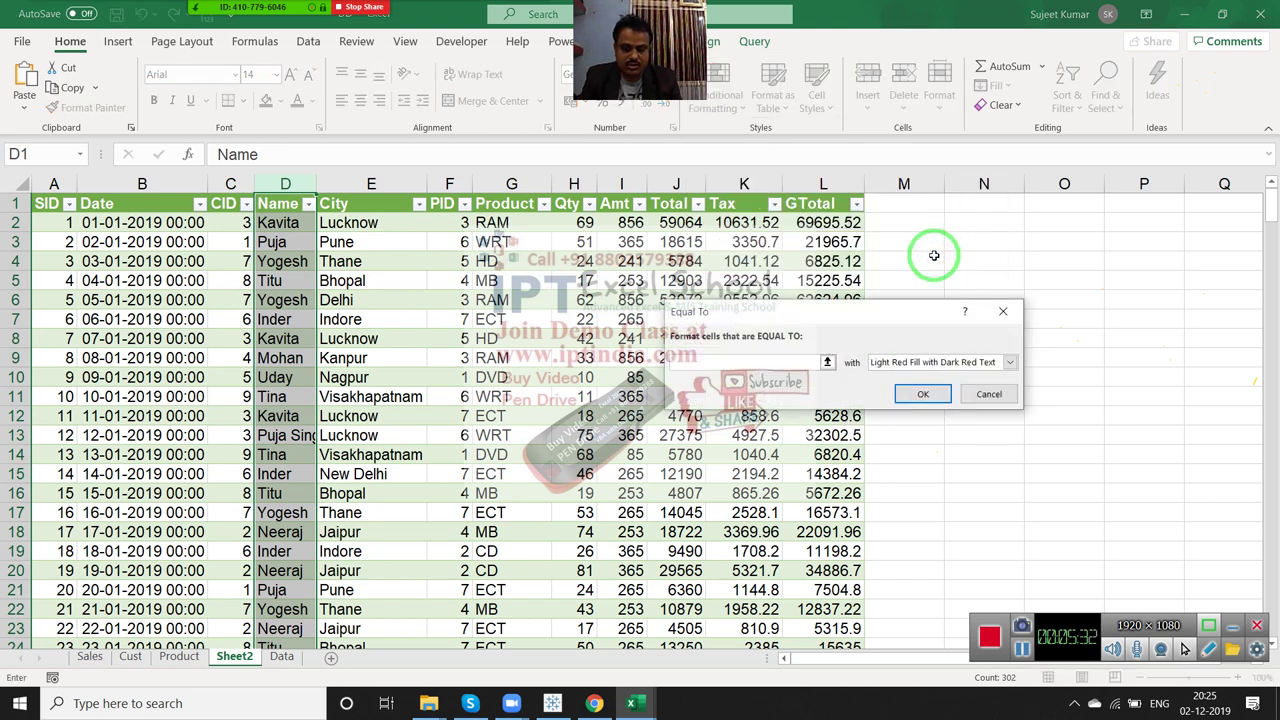
text(Puja)
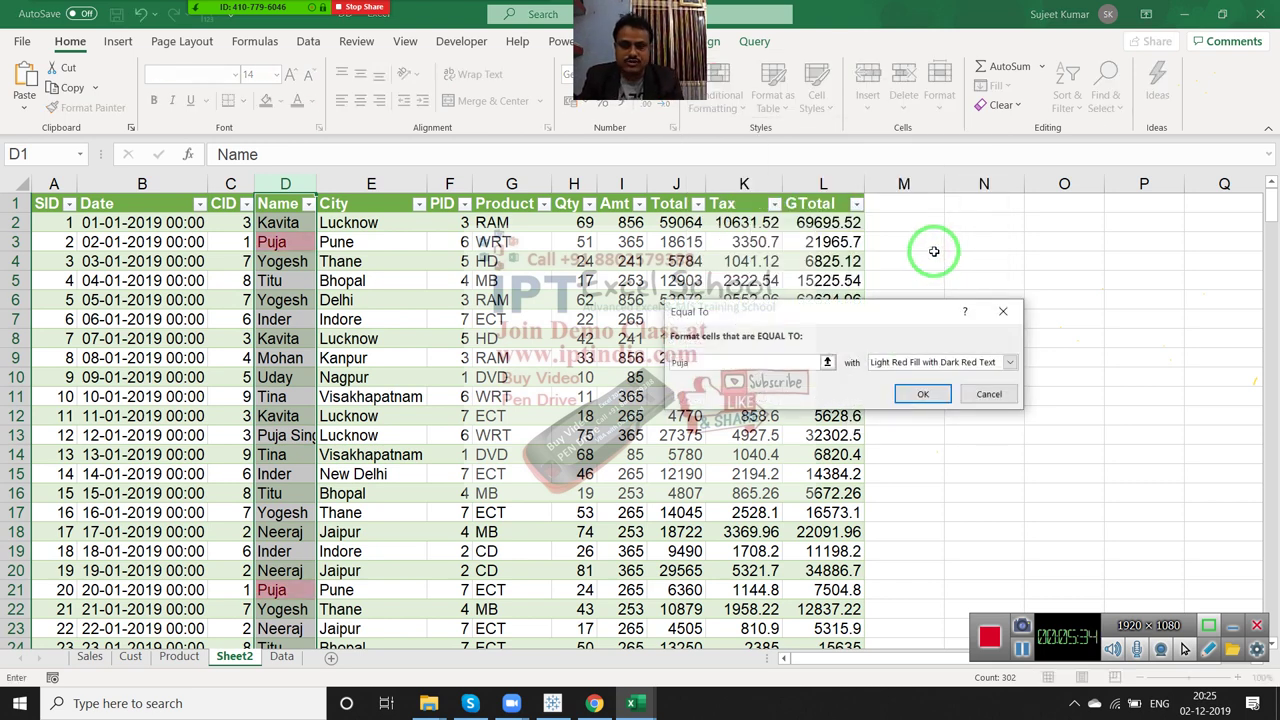
drag(660, 250, 244, 321)
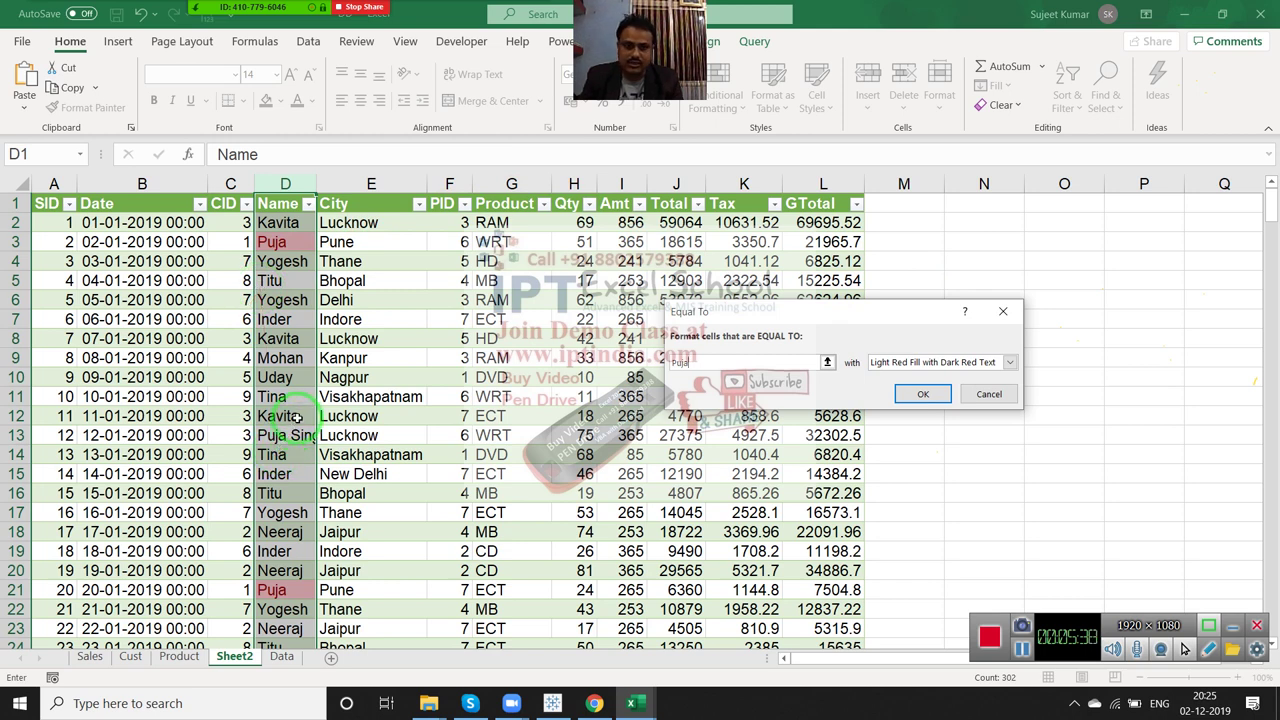
drag(502, 472, 850, 705)
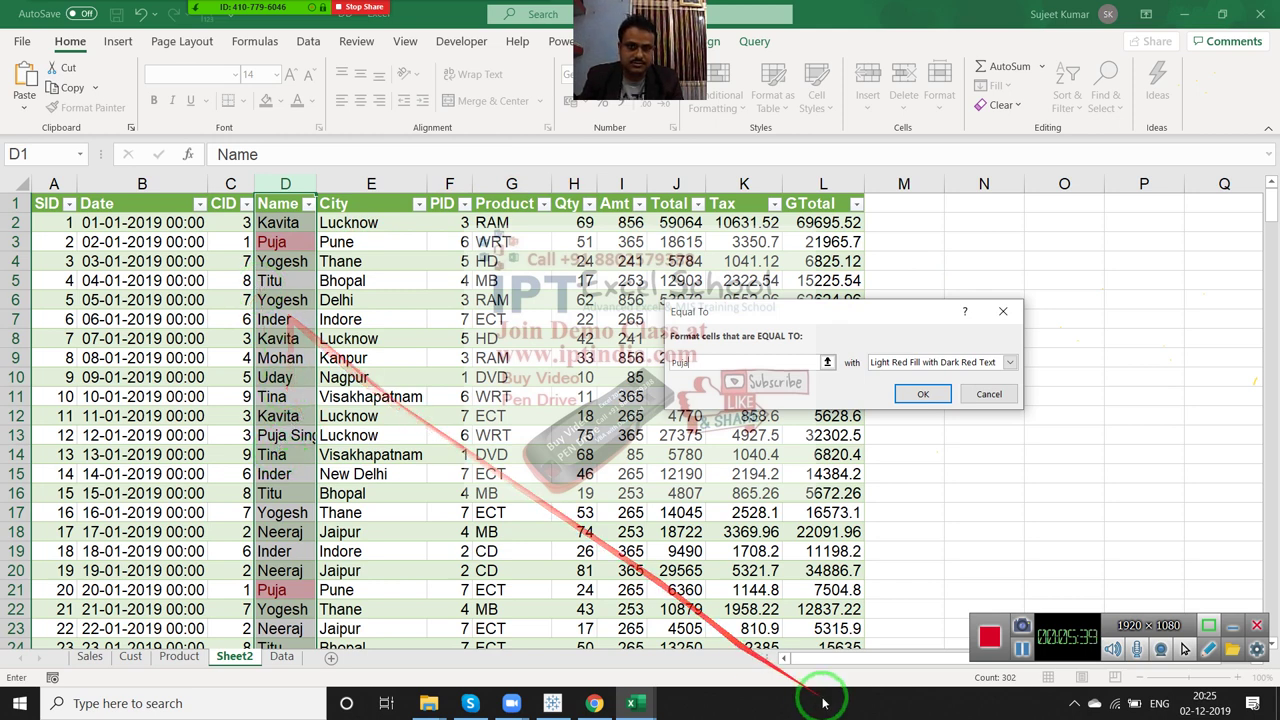
click(1022, 649)
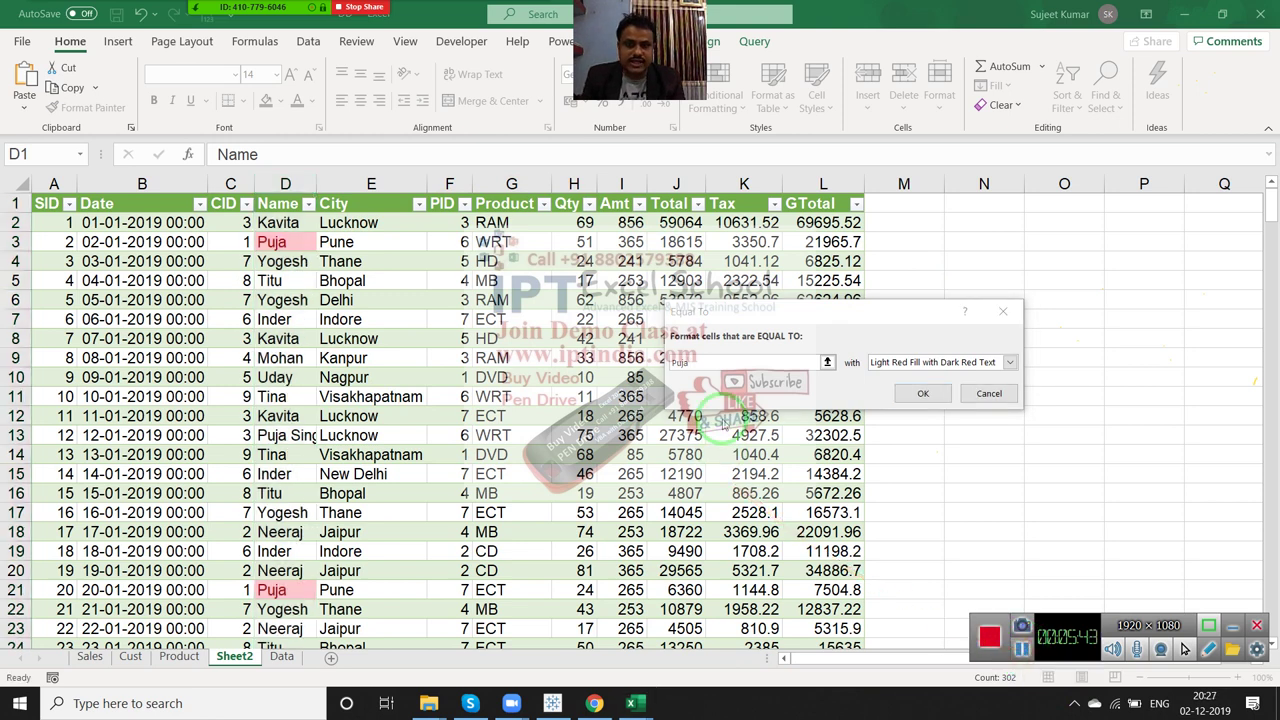
click(724, 155)
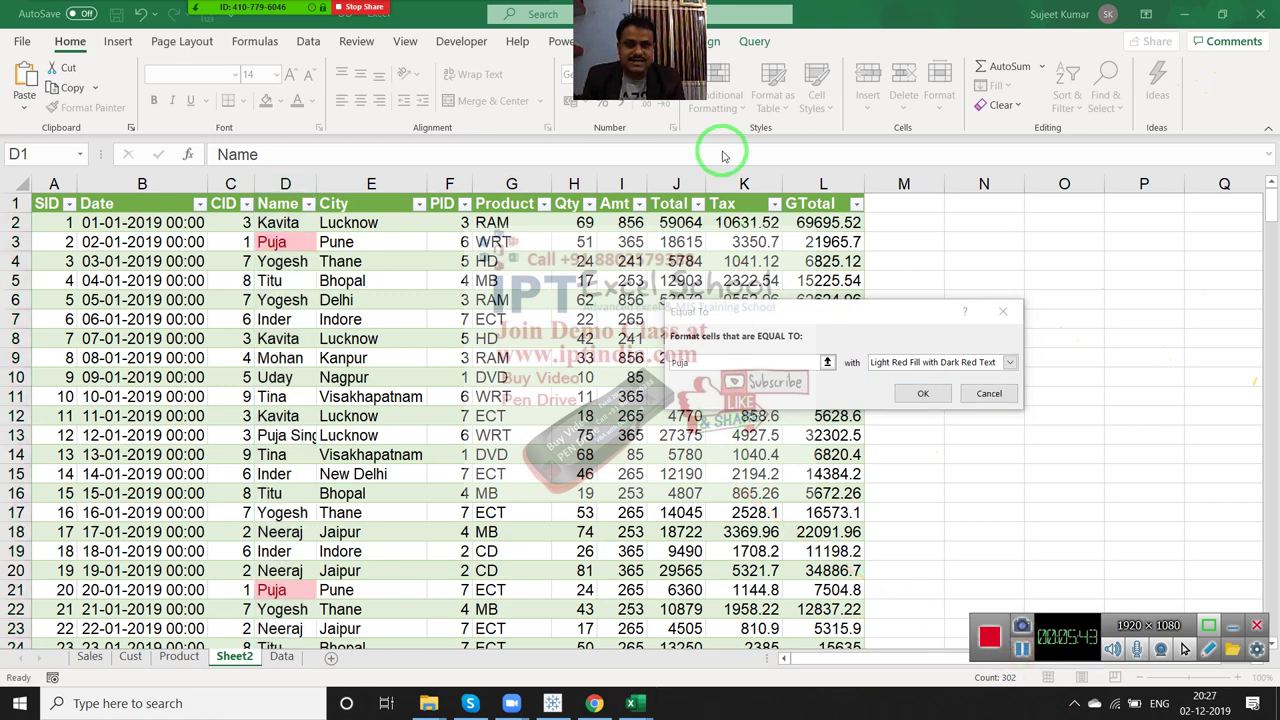
drag(760, 205, 960, 352)
click(989, 393)
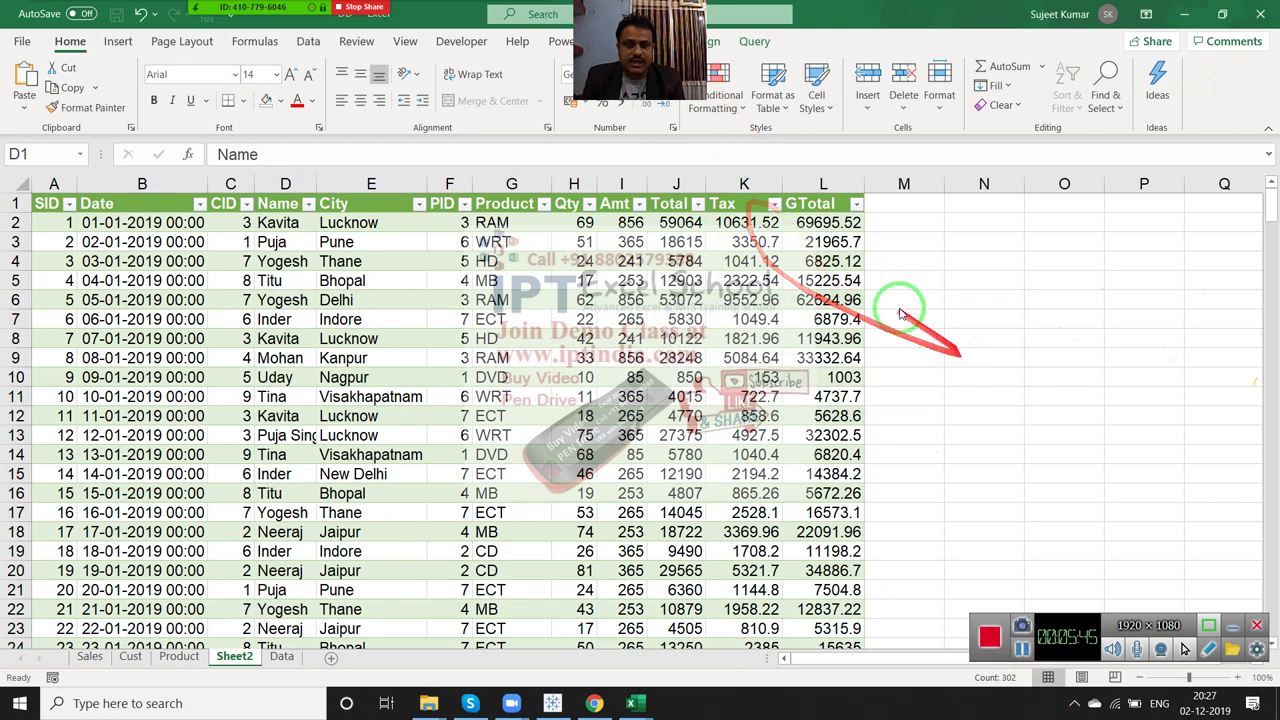
click(285, 185)
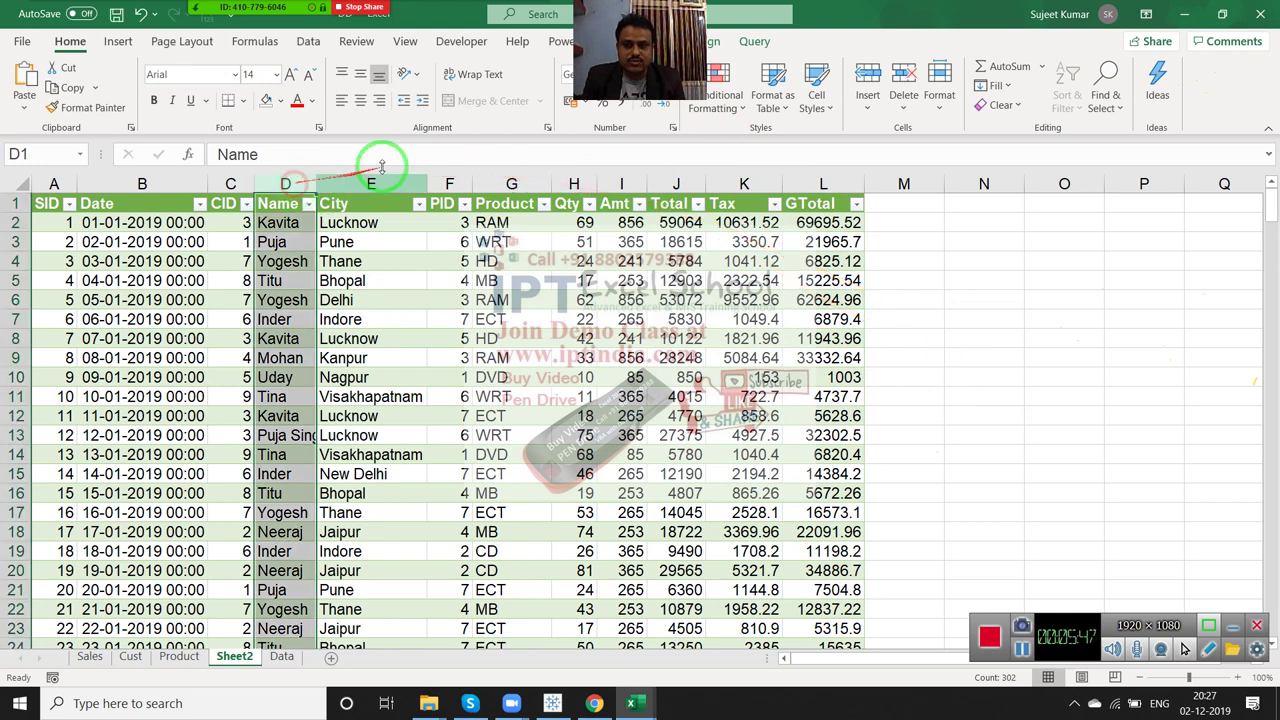
click(697, 104)
mouse_move(714, 140)
drag(750, 135, 1000, 283)
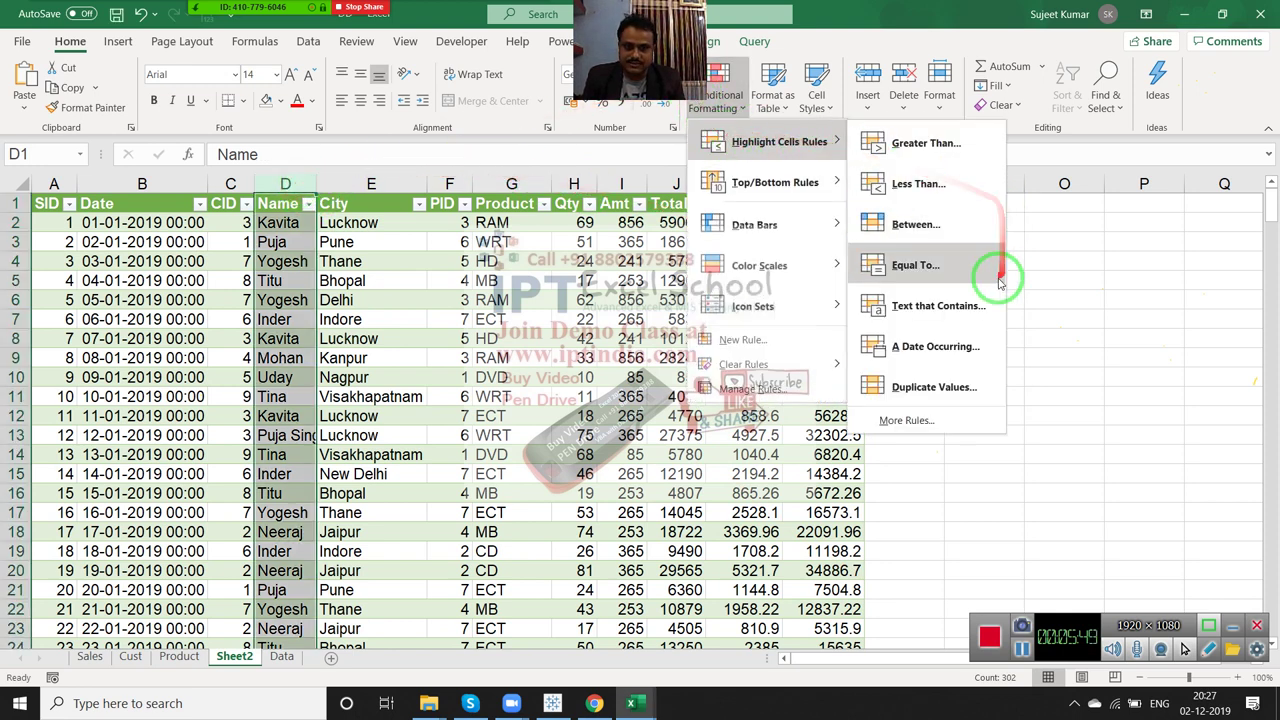
click(978, 305)
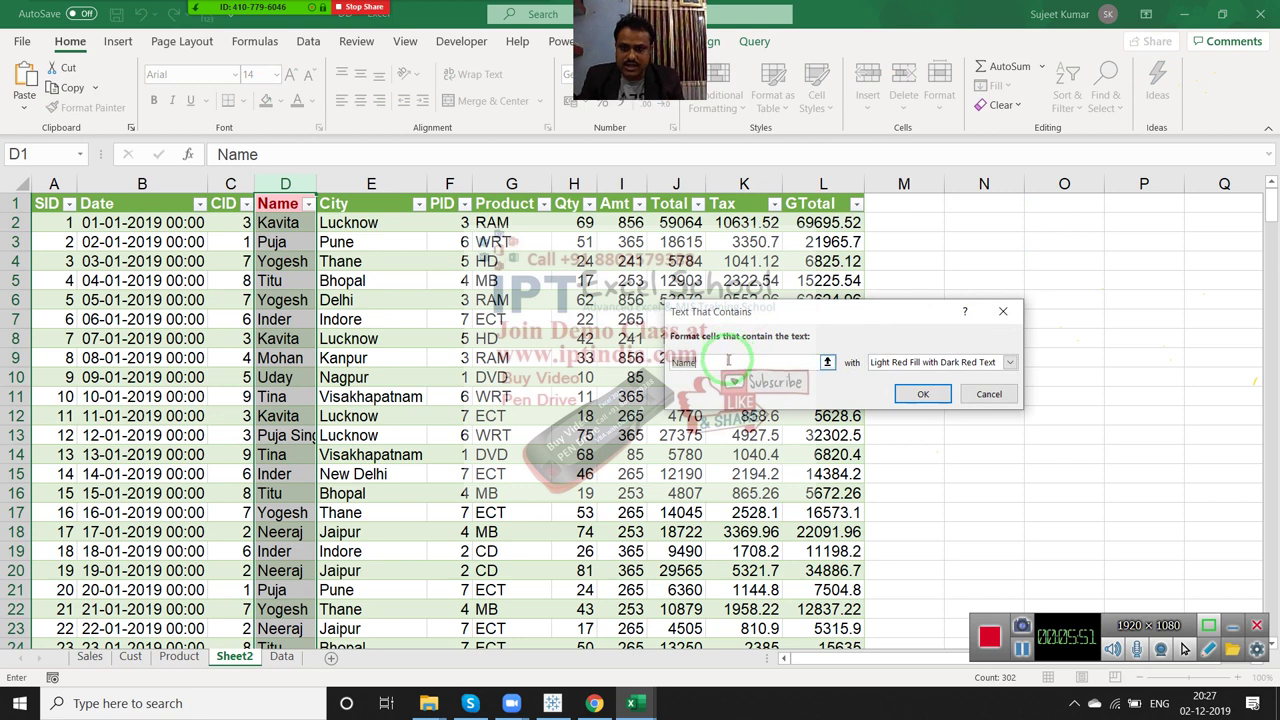
text(t)
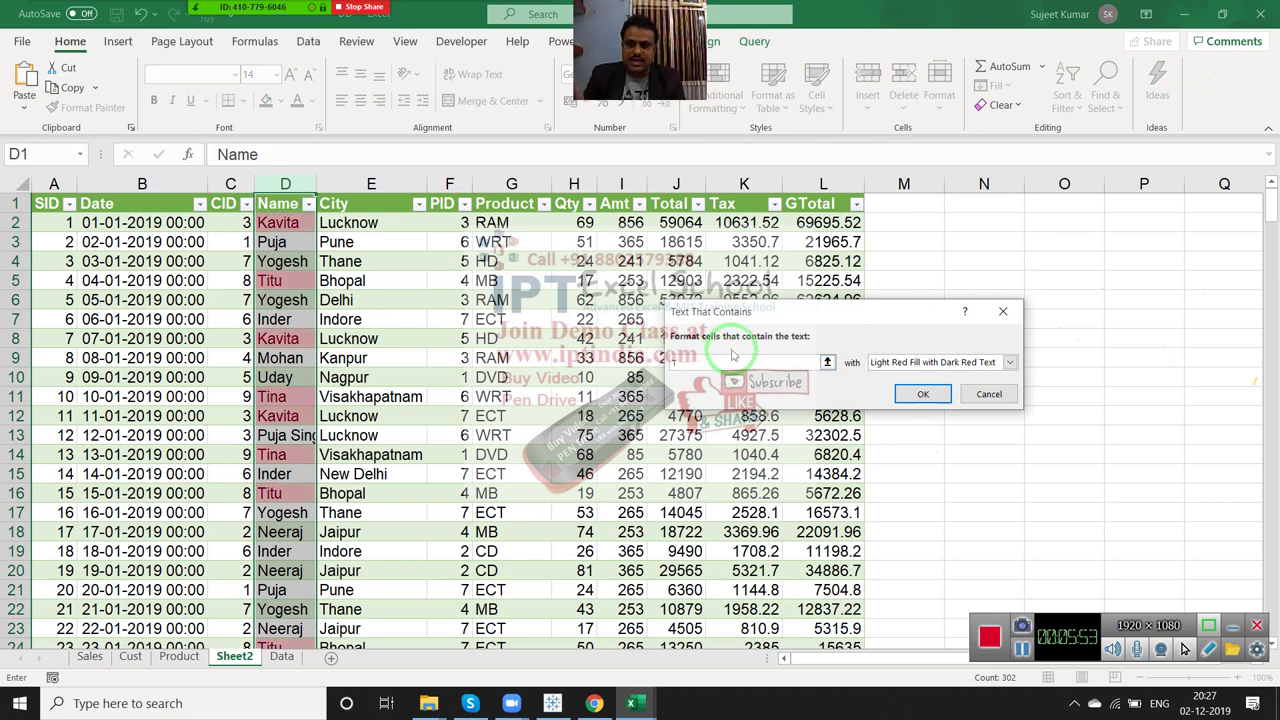
key(Escape)
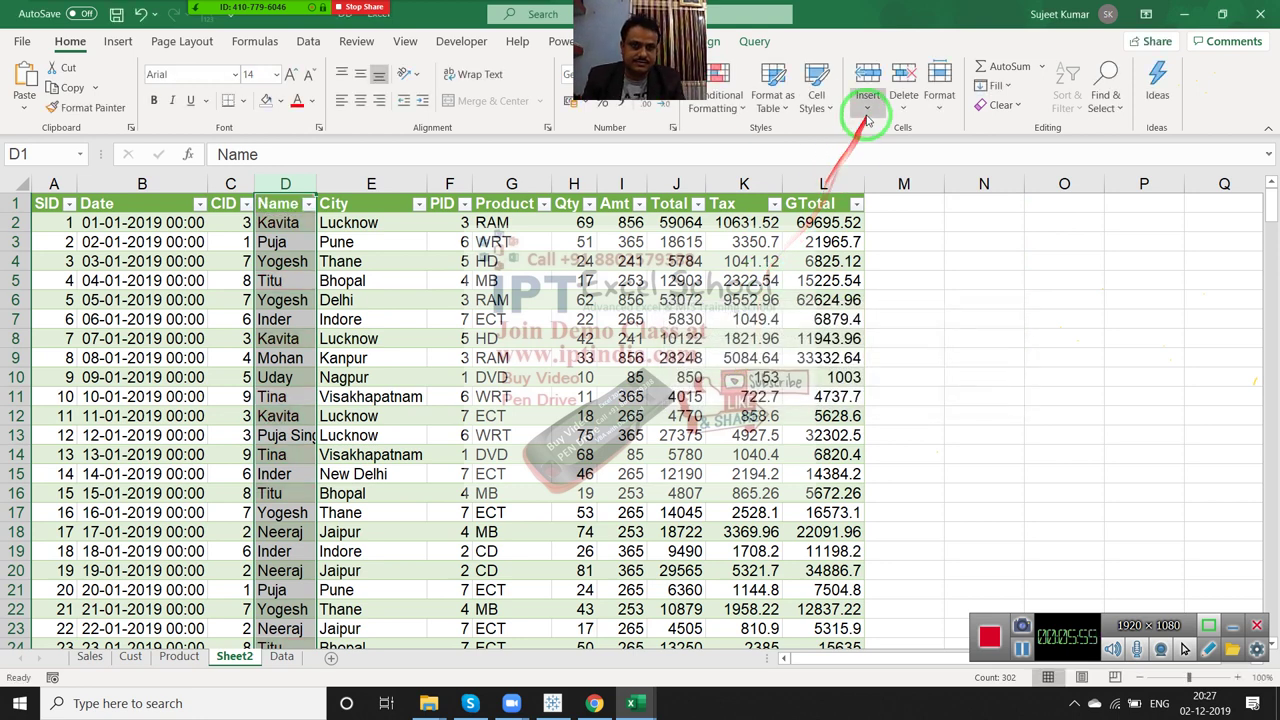
click(736, 108)
mouse_move(779, 142)
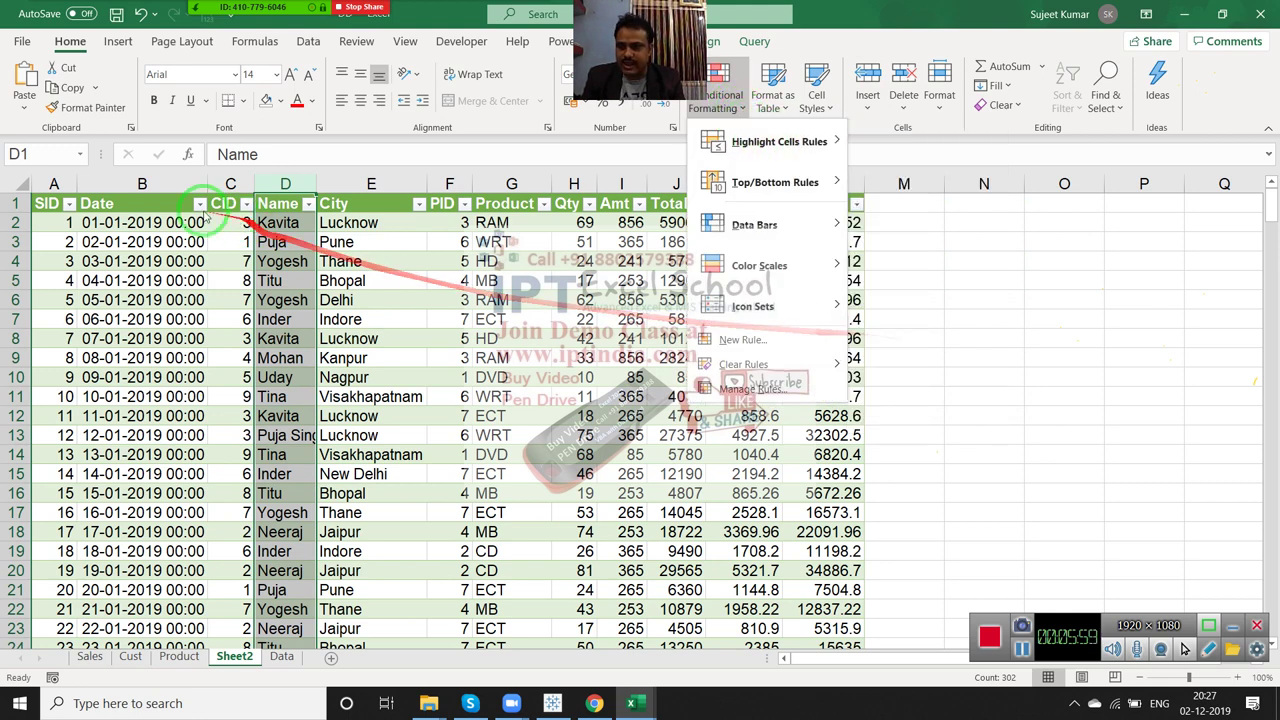
click(133, 204)
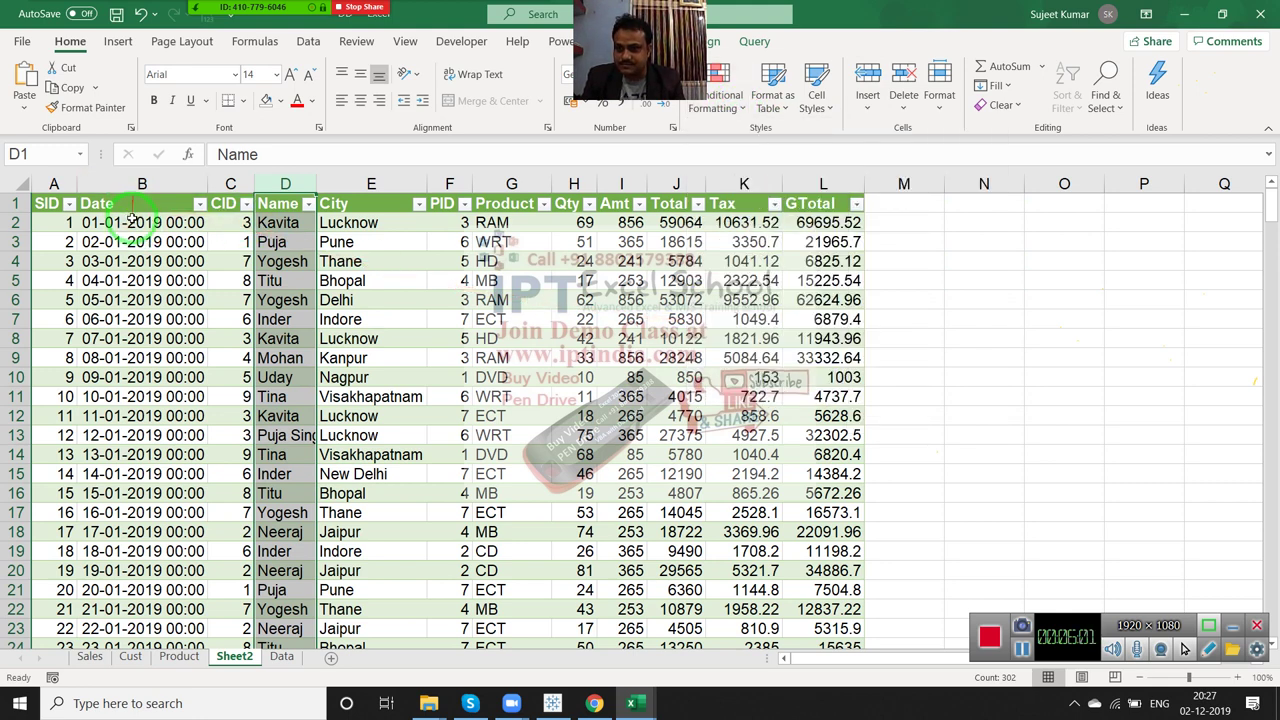
Change the first date to 01-12-2019 and fill the Date column down as daily dates.
click(133, 222)
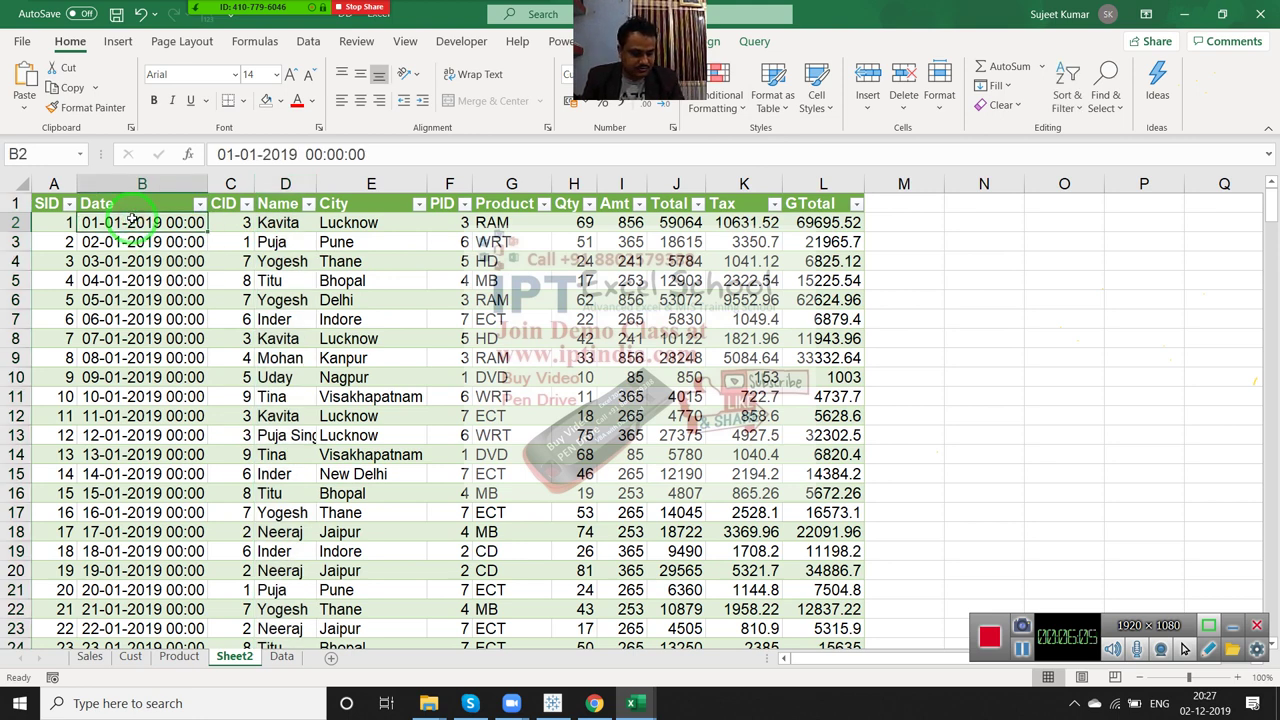
text(1-12-)
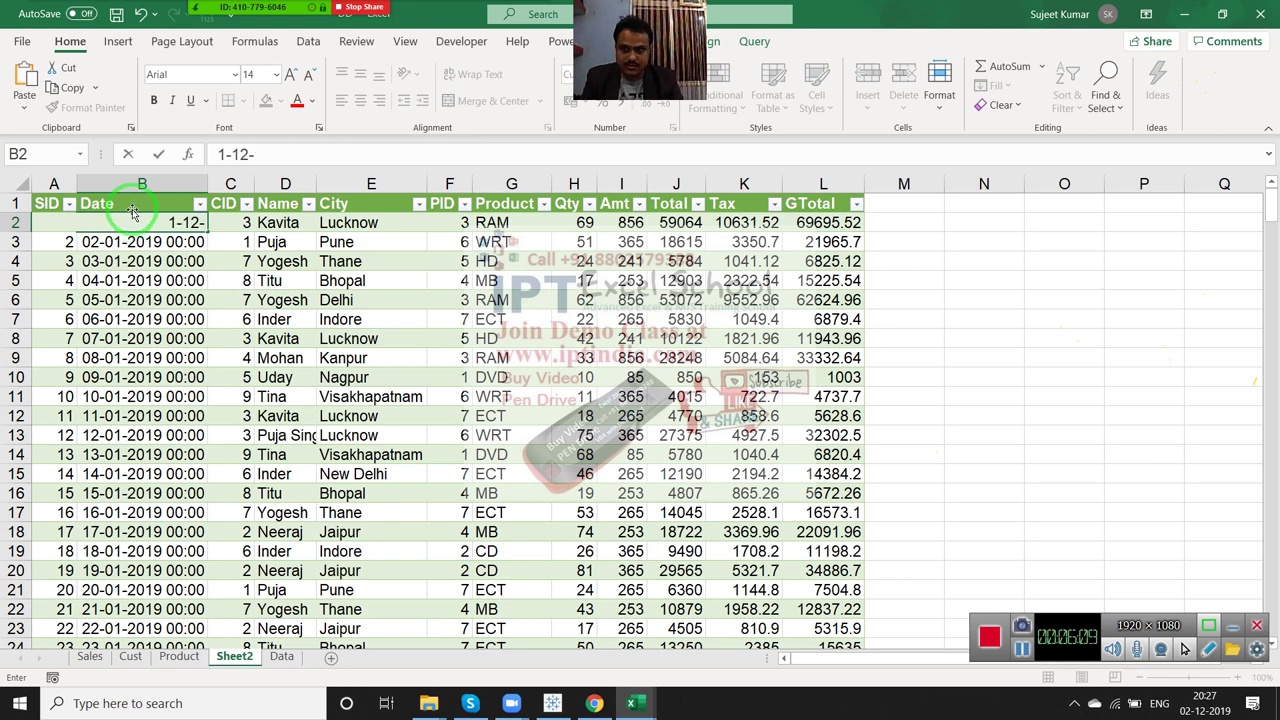
text(2019)
key(Return)
click(133, 215)
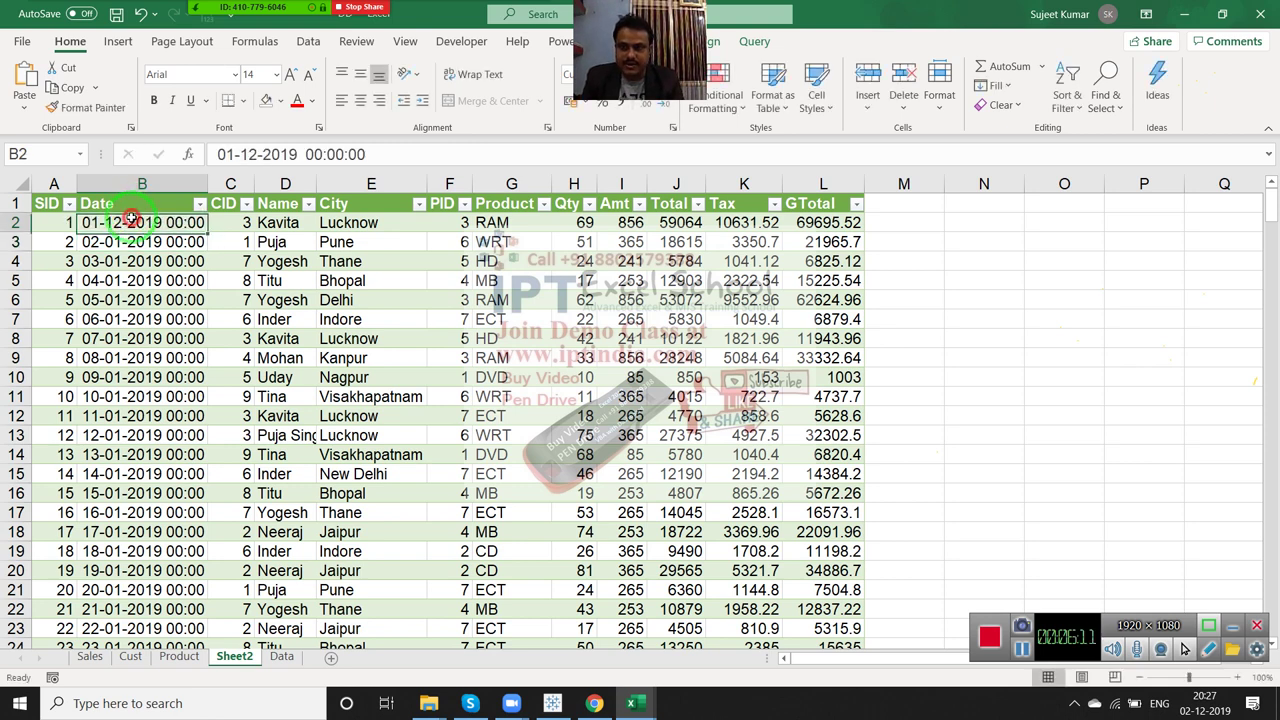
double_click(204, 230)
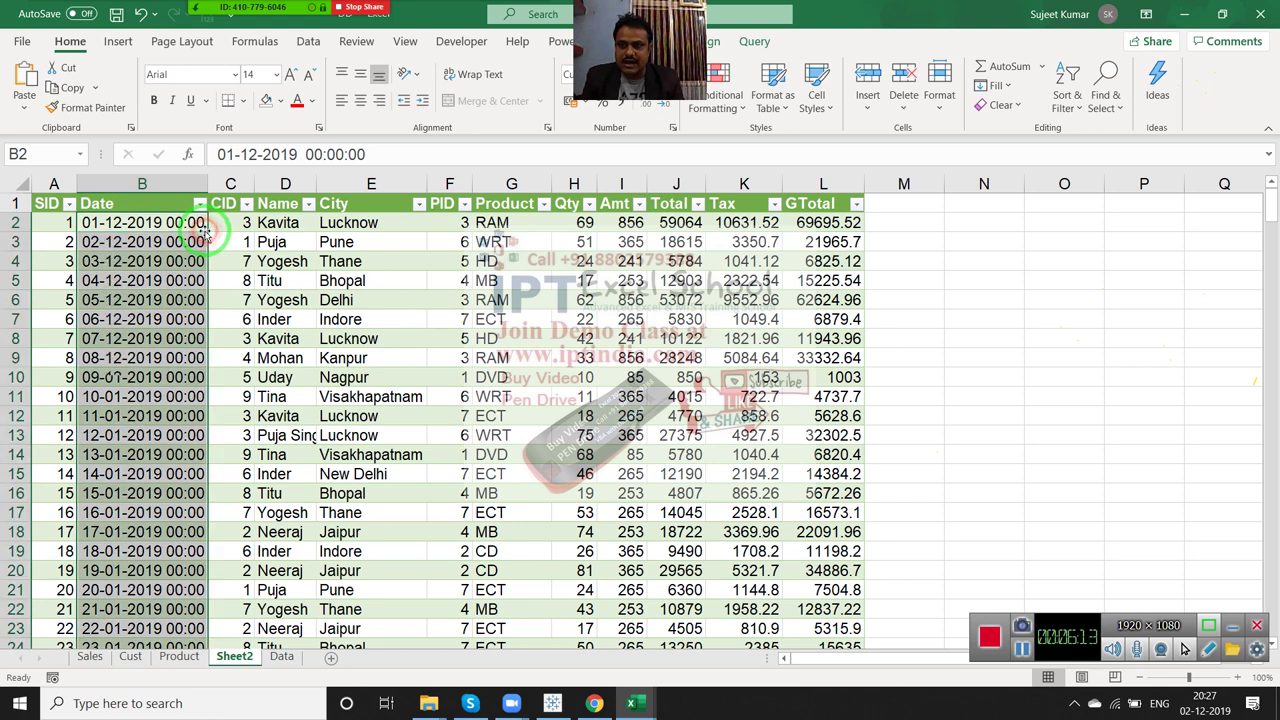
Try an Equal To highlight for 02-12-2019 on the dates, then cancel it.
click(705, 100)
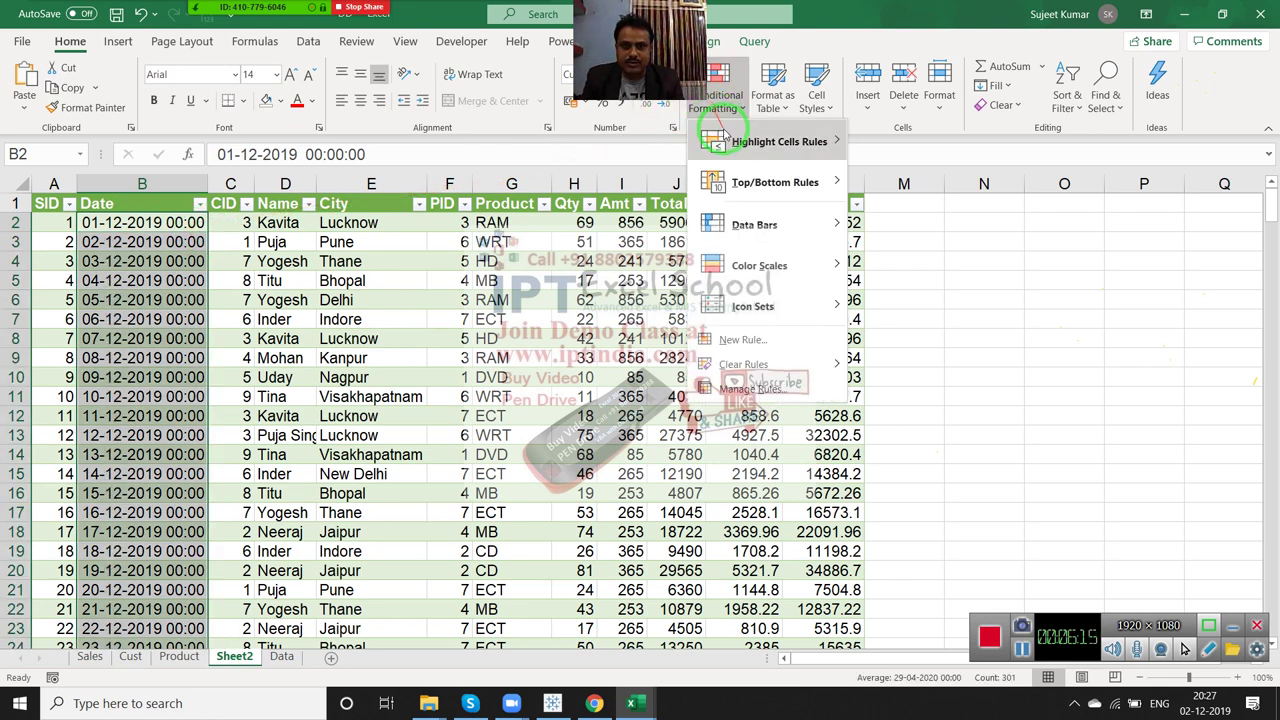
mouse_move(770, 141)
click(945, 278)
text(0)
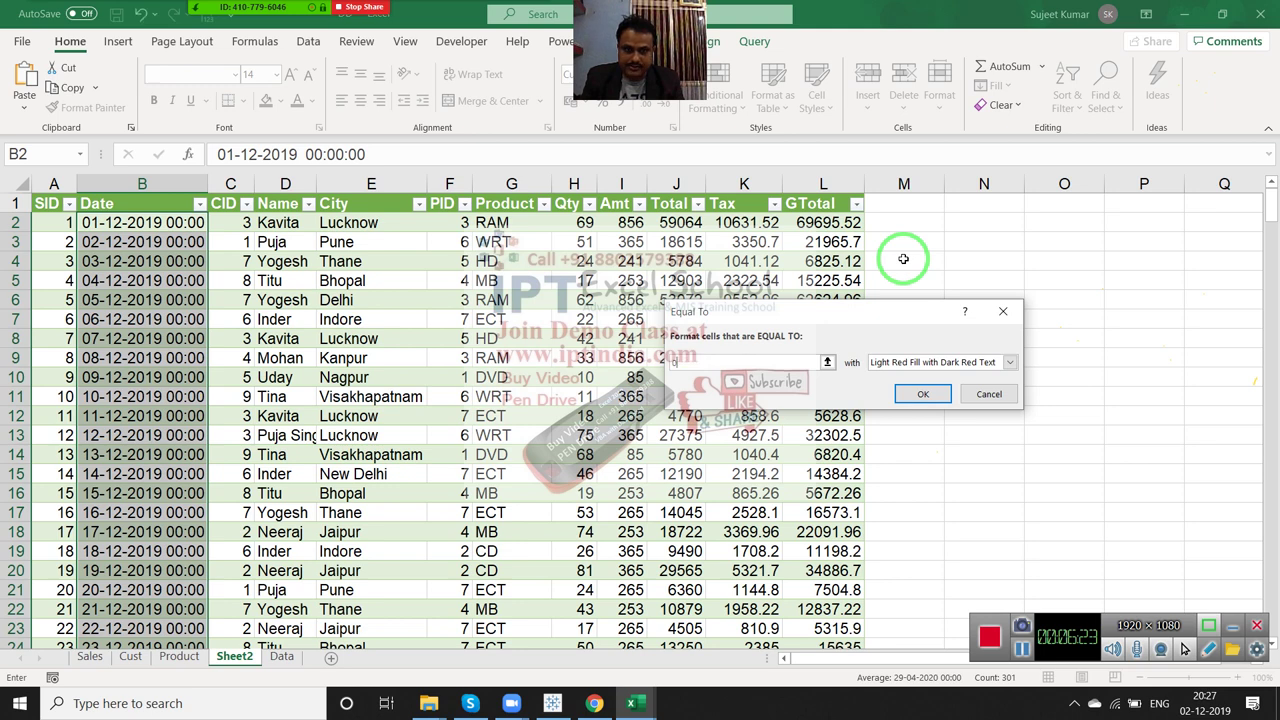
text(2-12)
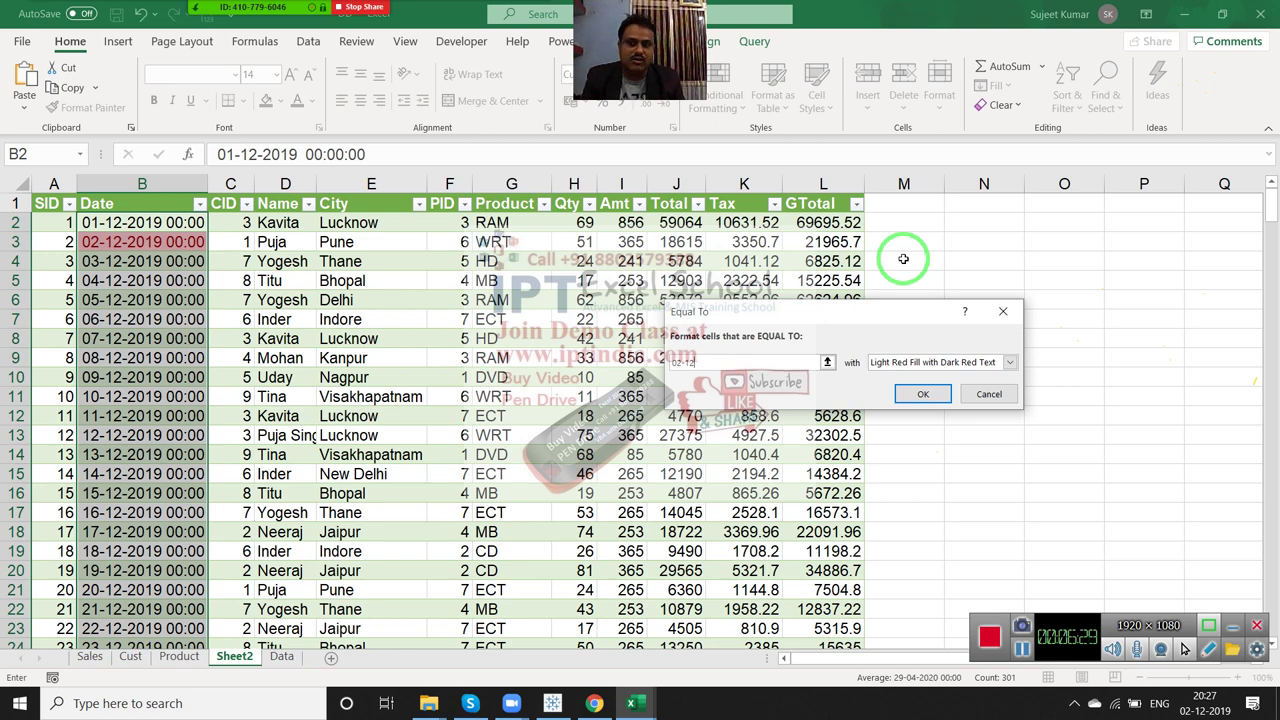
key(Escape)
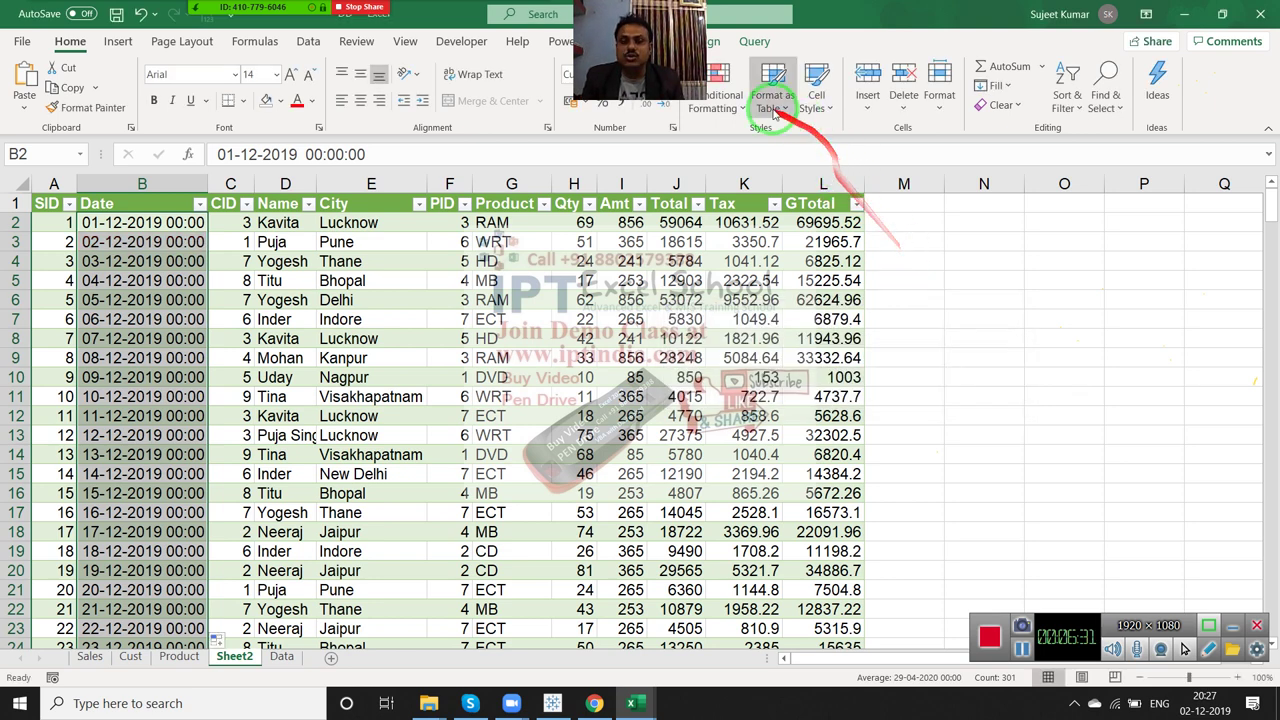
click(728, 102)
mouse_move(770, 141)
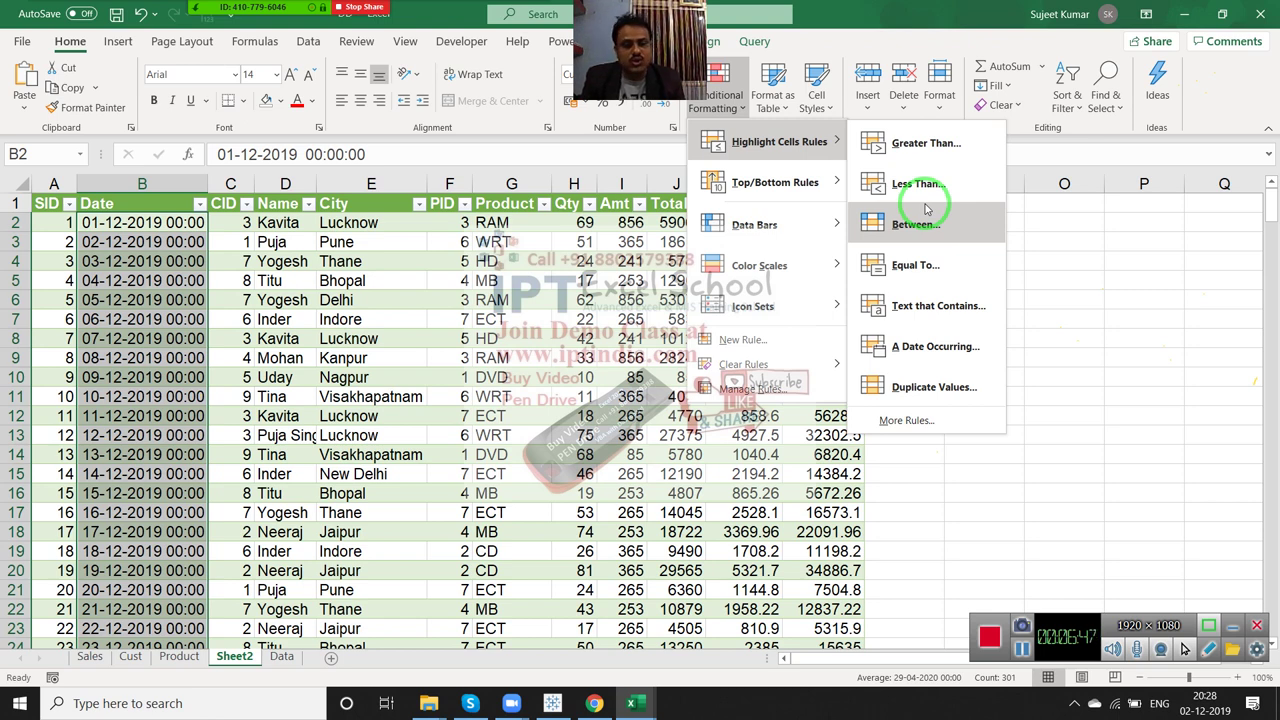
click(928, 340)
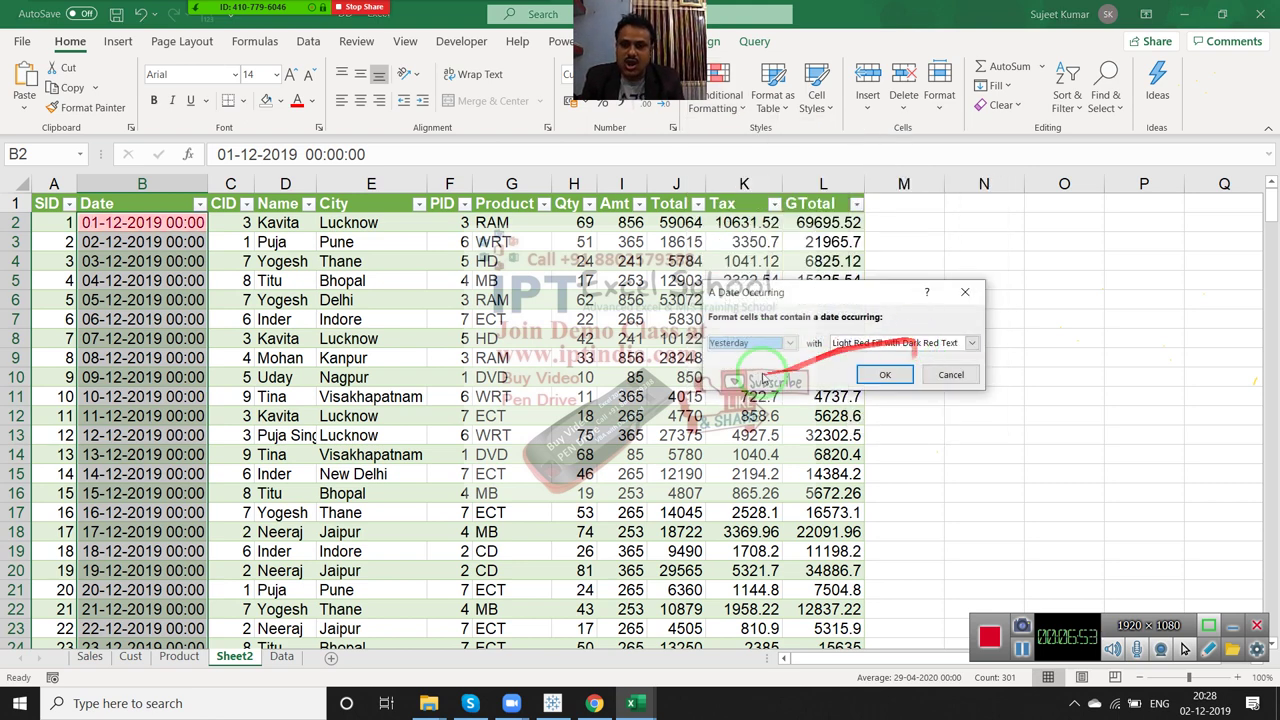
drag(760, 292, 451, 182)
click(437, 233)
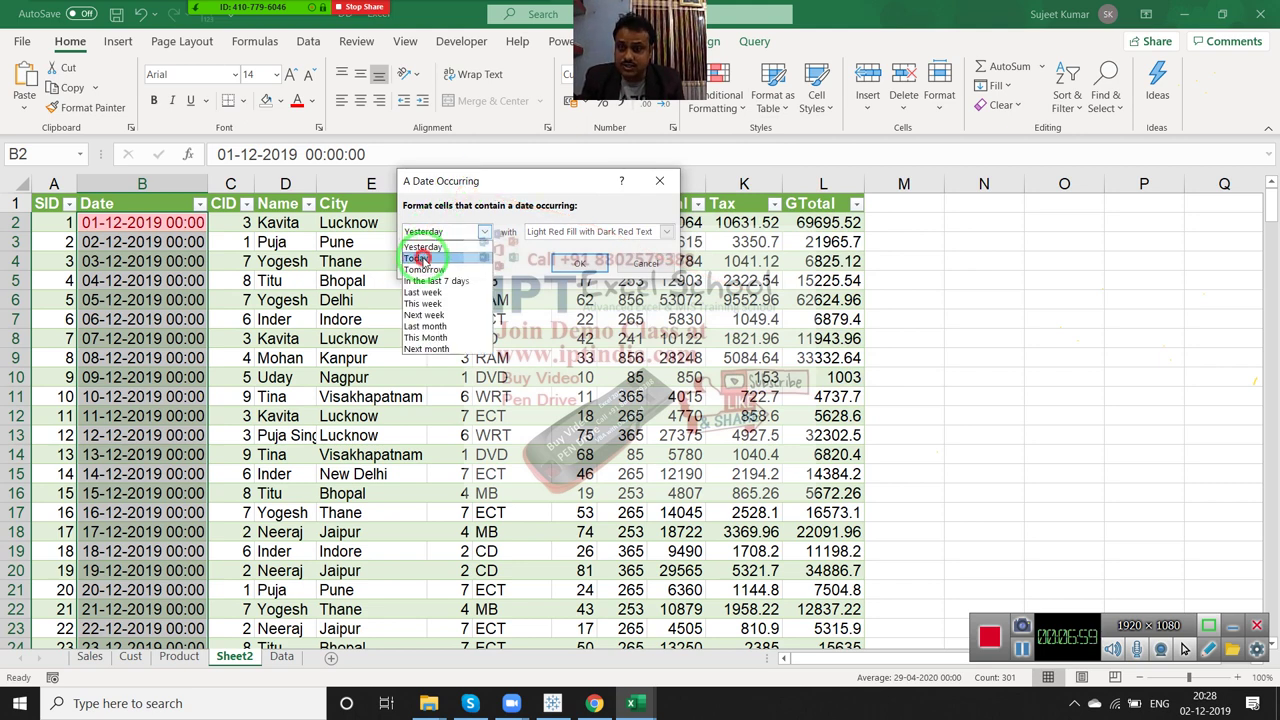
click(427, 258)
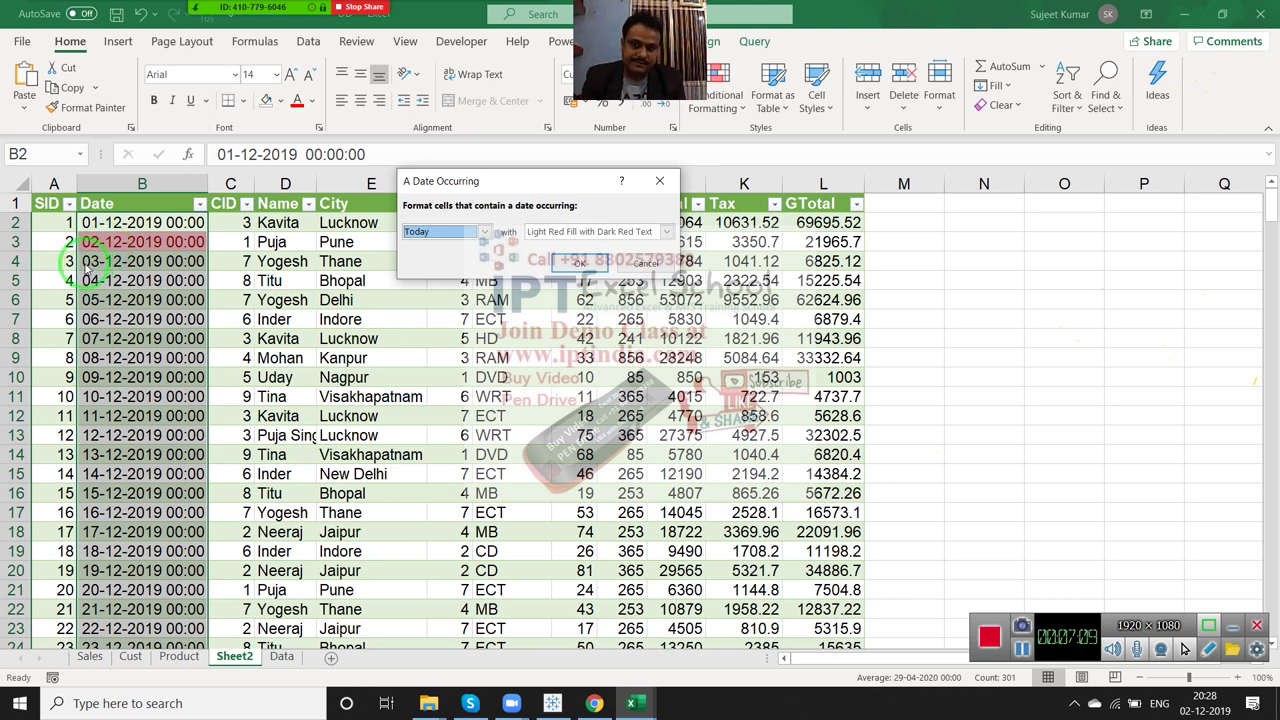
click(440, 231)
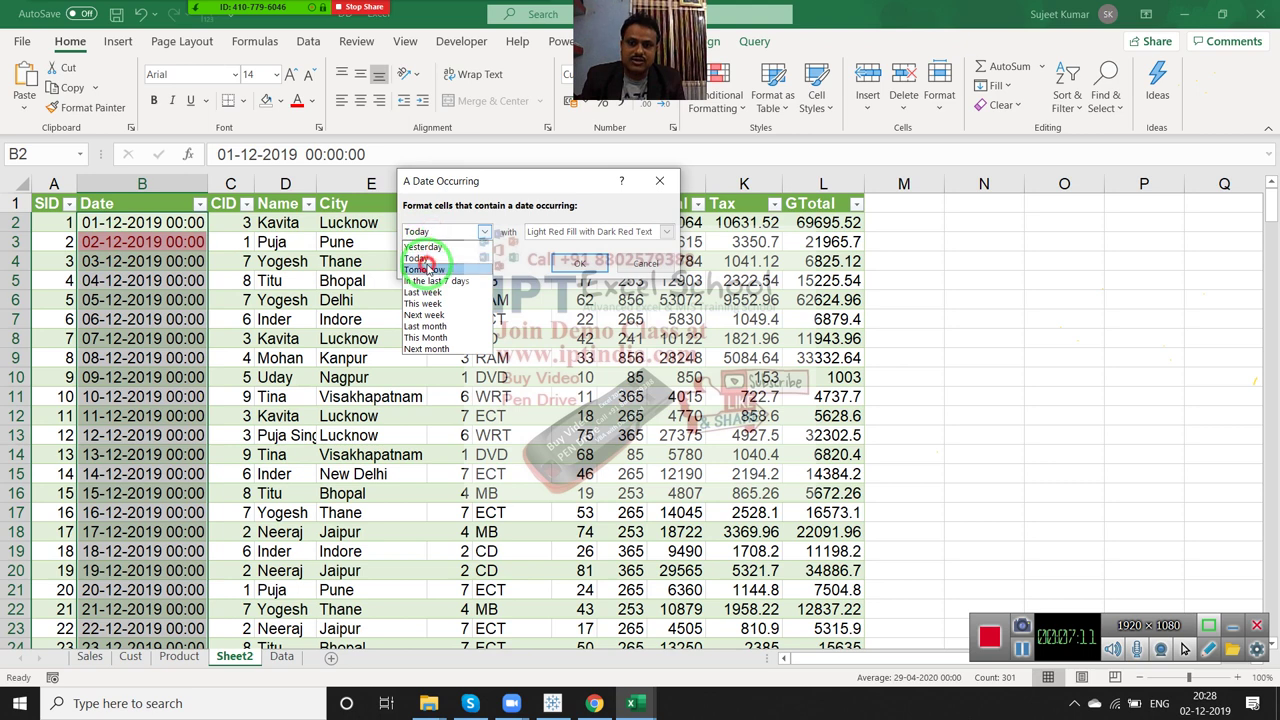
click(425, 262)
click(440, 231)
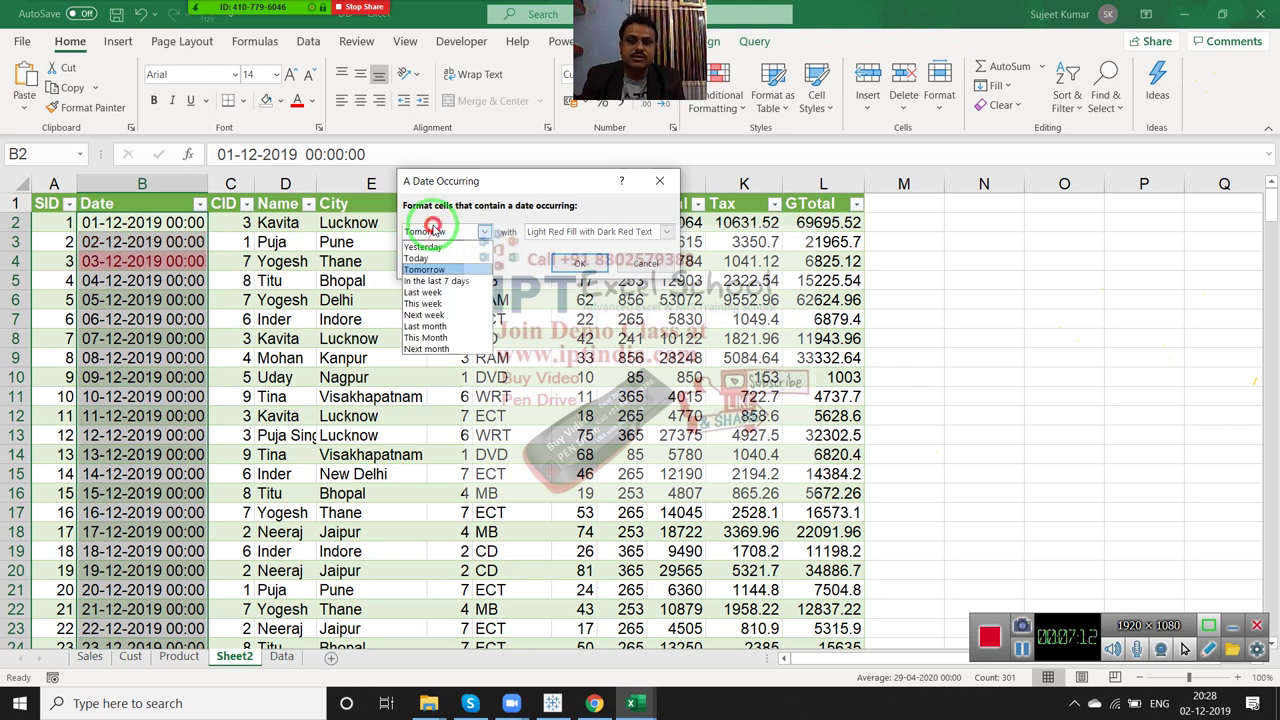
click(420, 287)
click(415, 232)
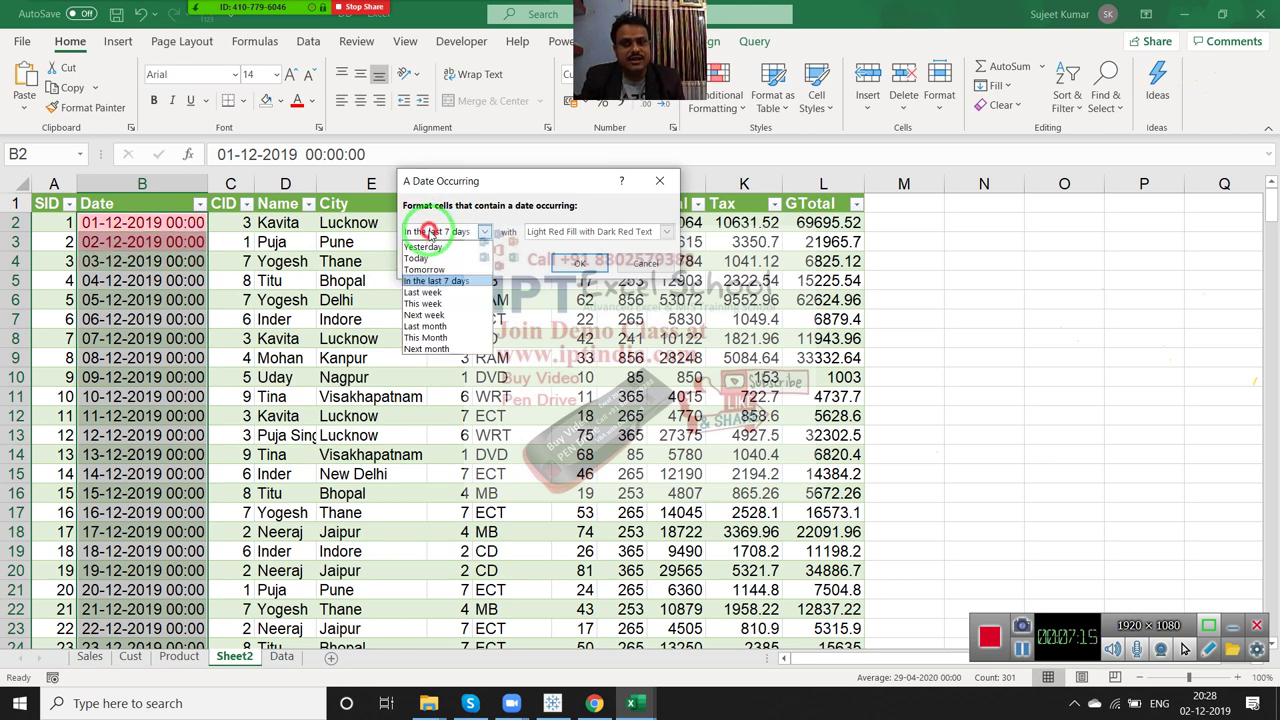
click(421, 300)
click(430, 231)
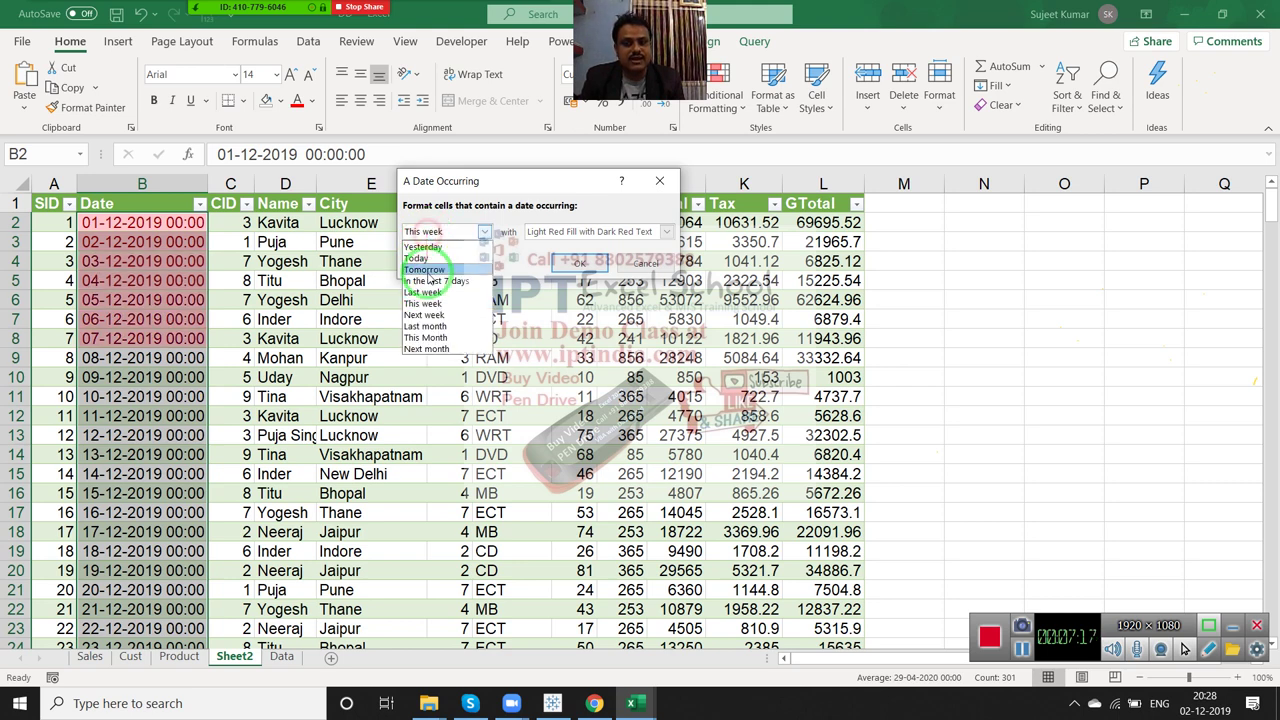
click(430, 315)
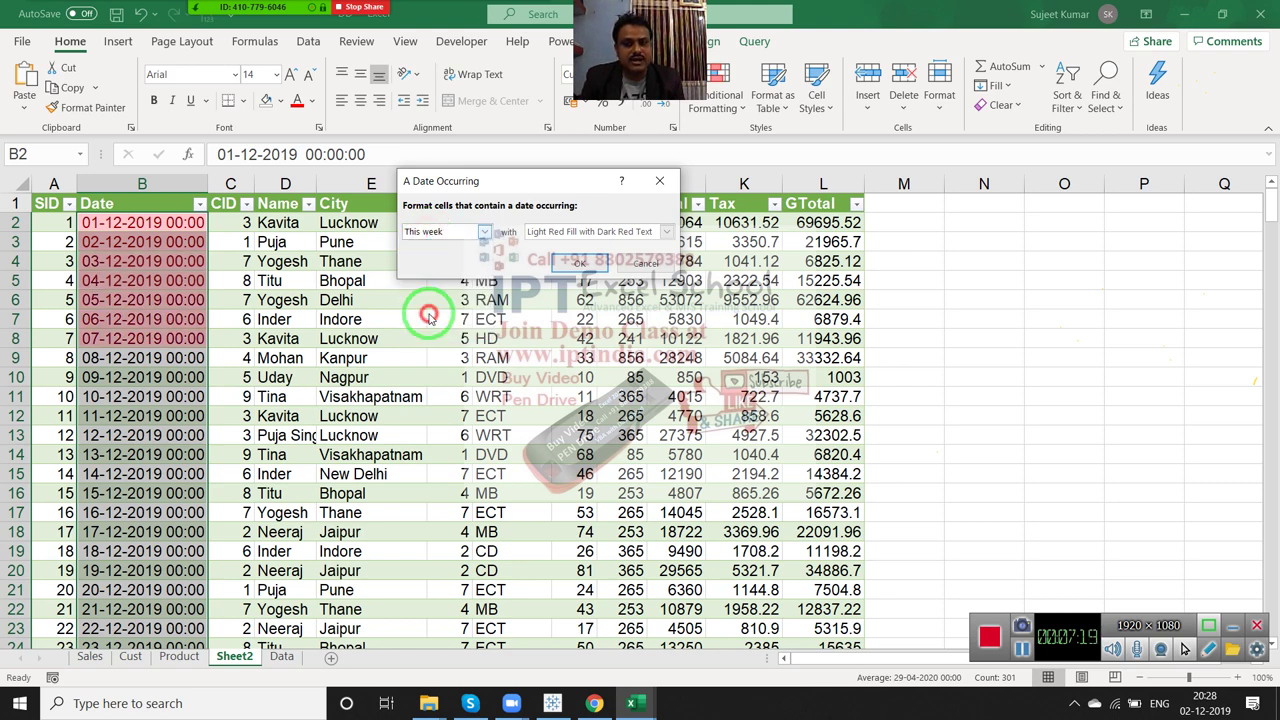
click(430, 231)
click(425, 326)
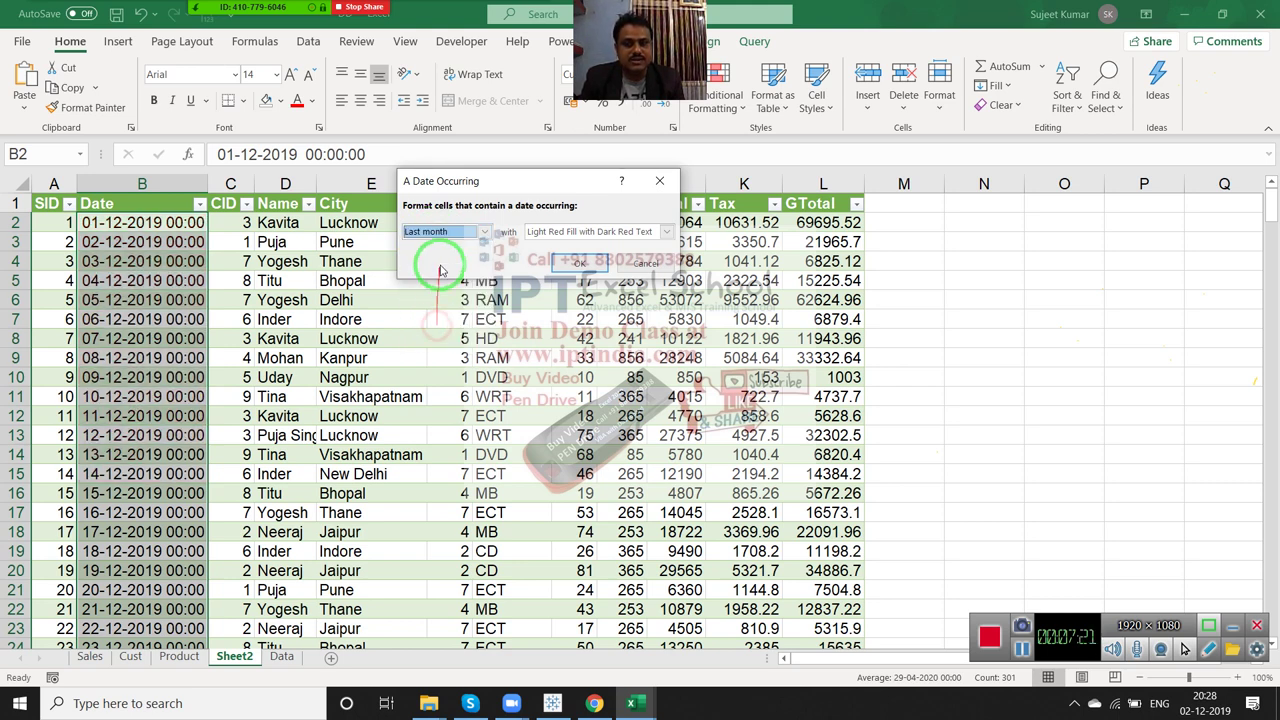
click(430, 231)
click(425, 337)
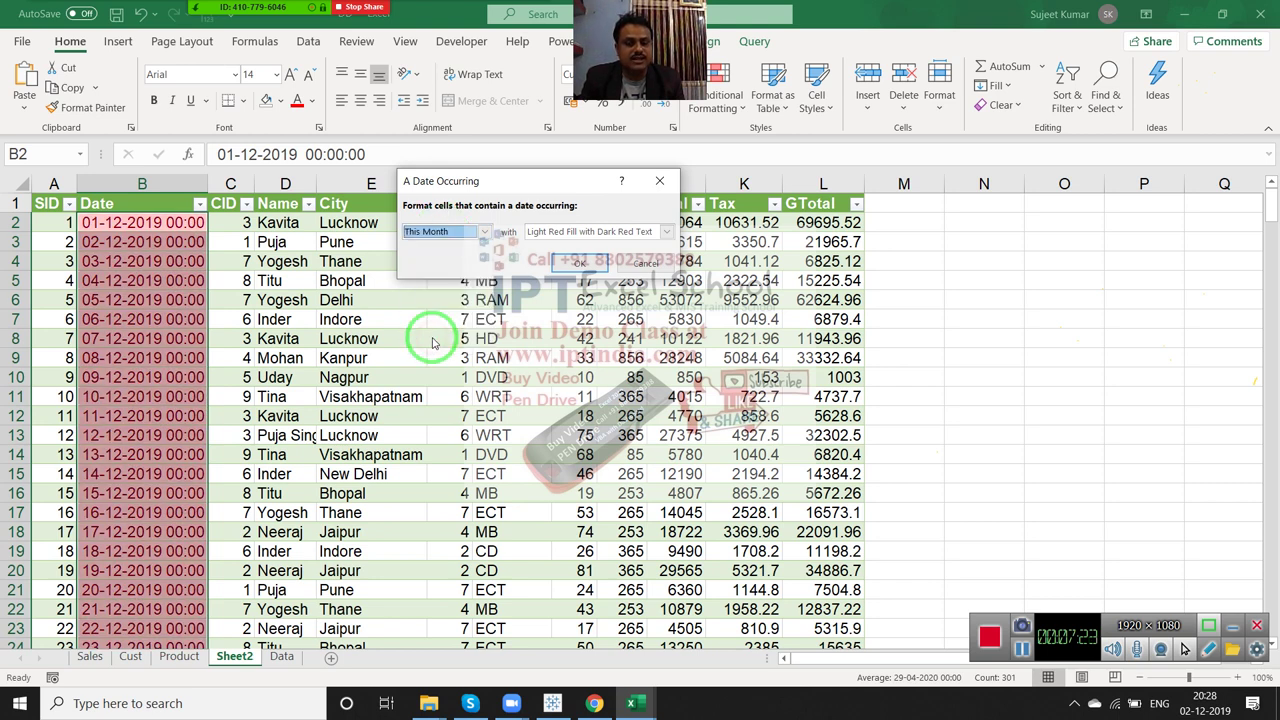
click(438, 232)
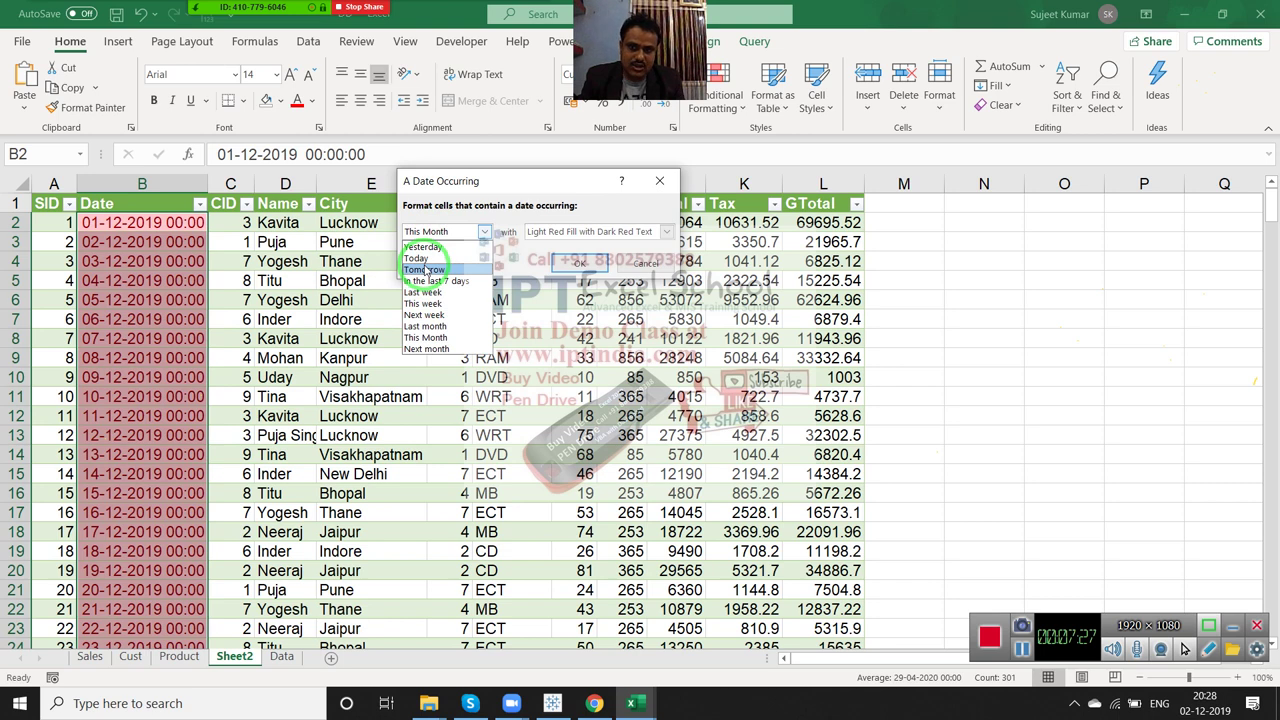
click(423, 258)
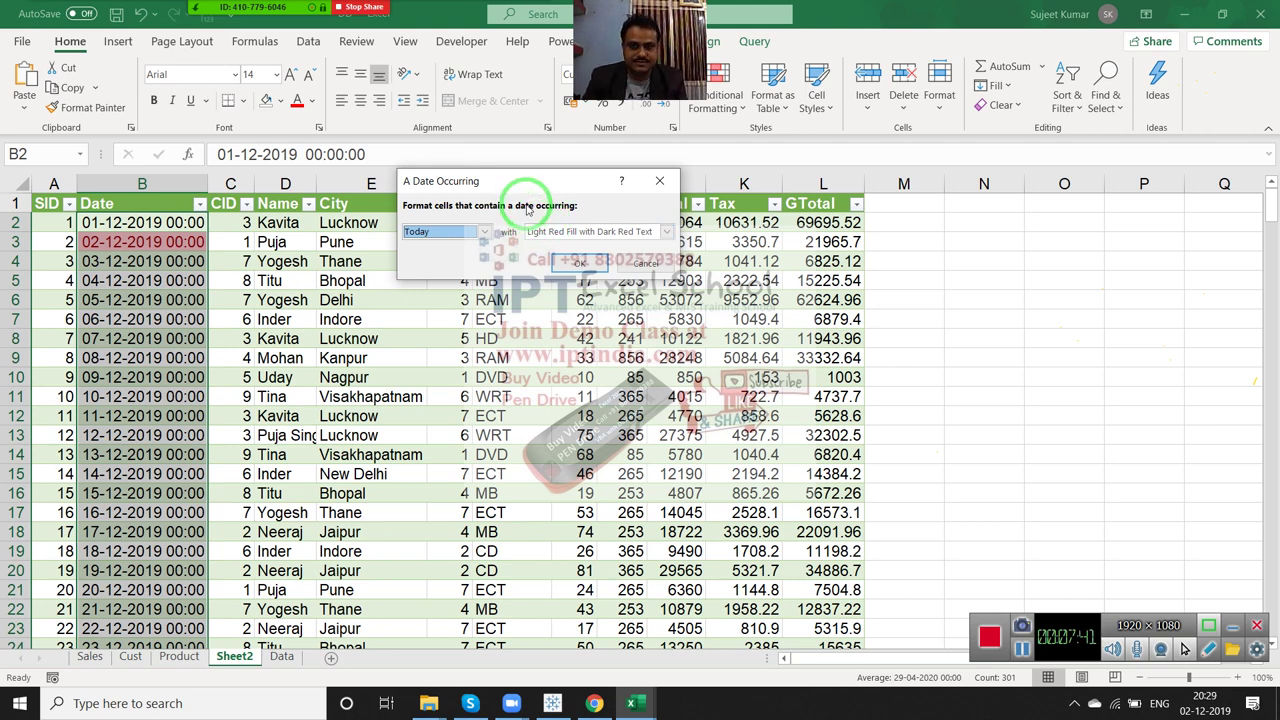
key(Escape)
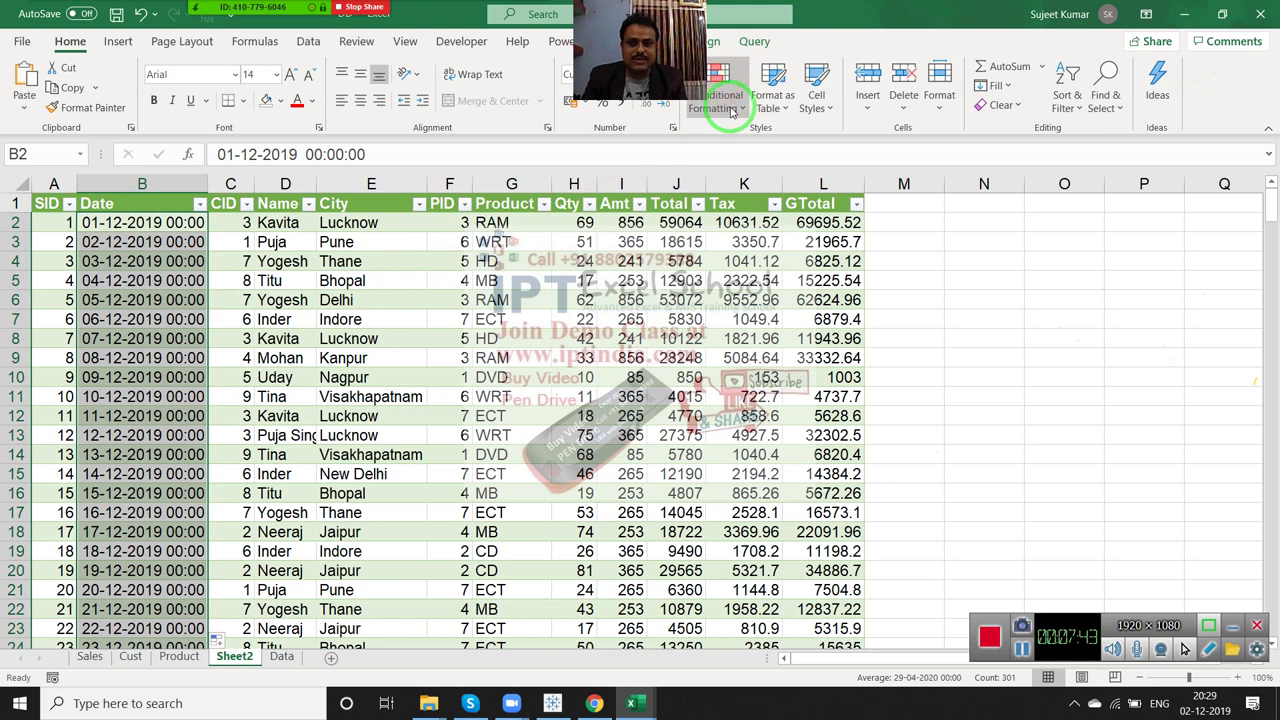
click(511, 241)
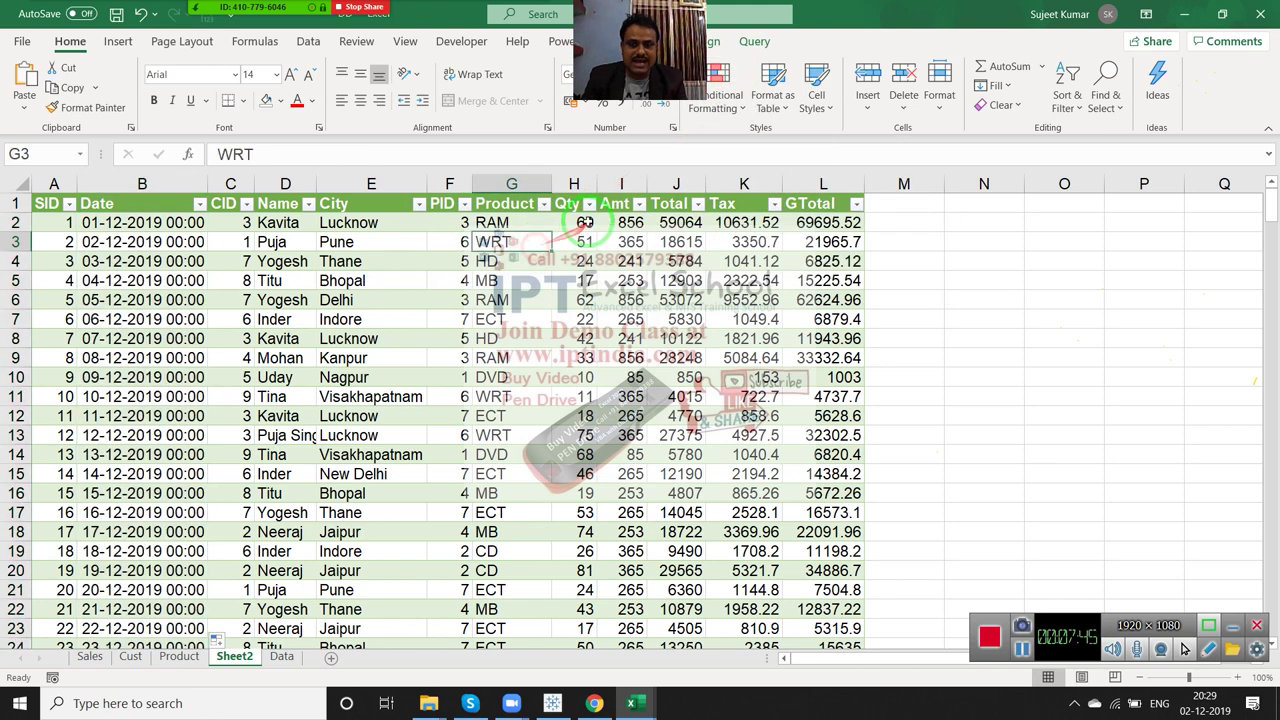
mouse_move(573, 222)
mouse_down()
mouse_move(572, 493)
mouse_move(560, 531)
mouse_up()
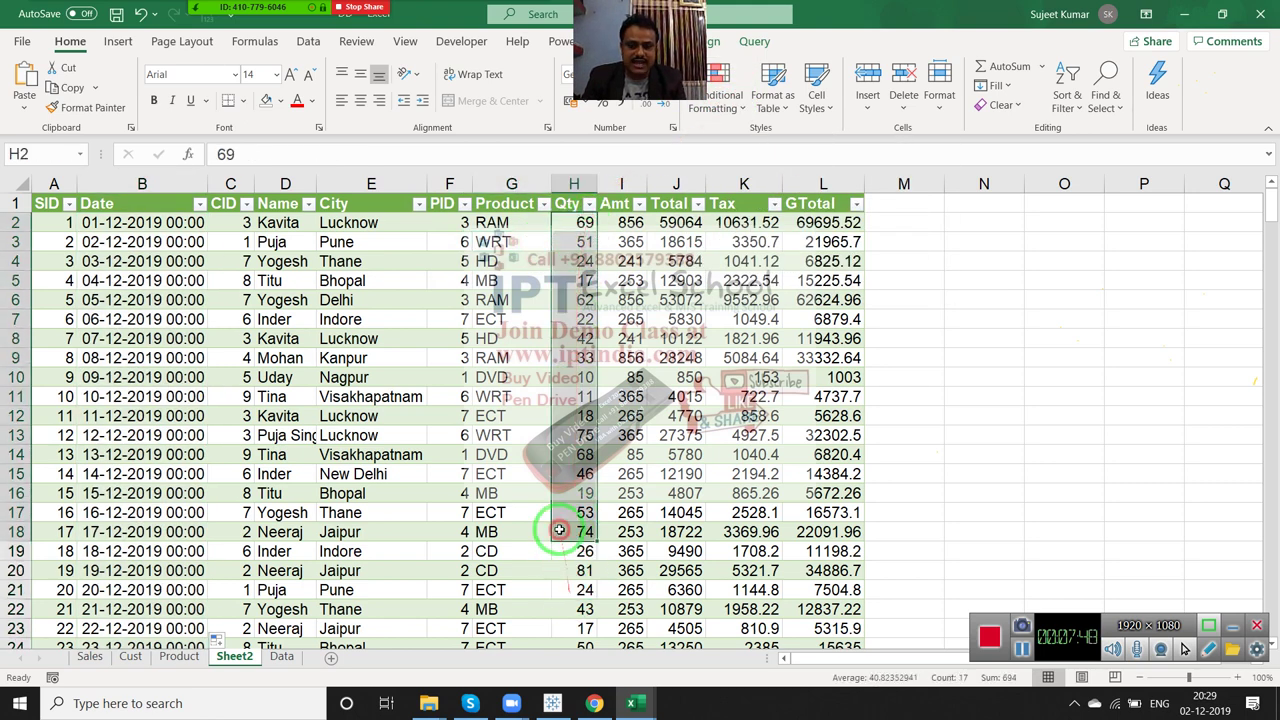
click(724, 100)
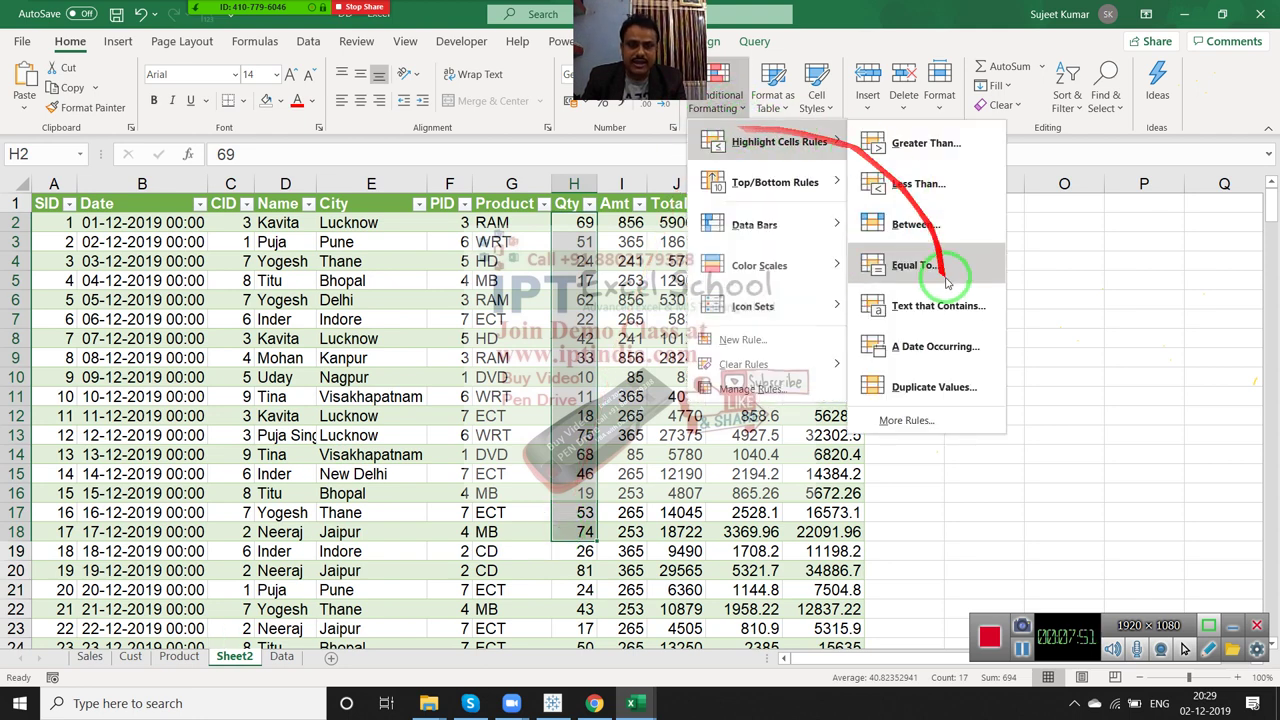
click(927, 390)
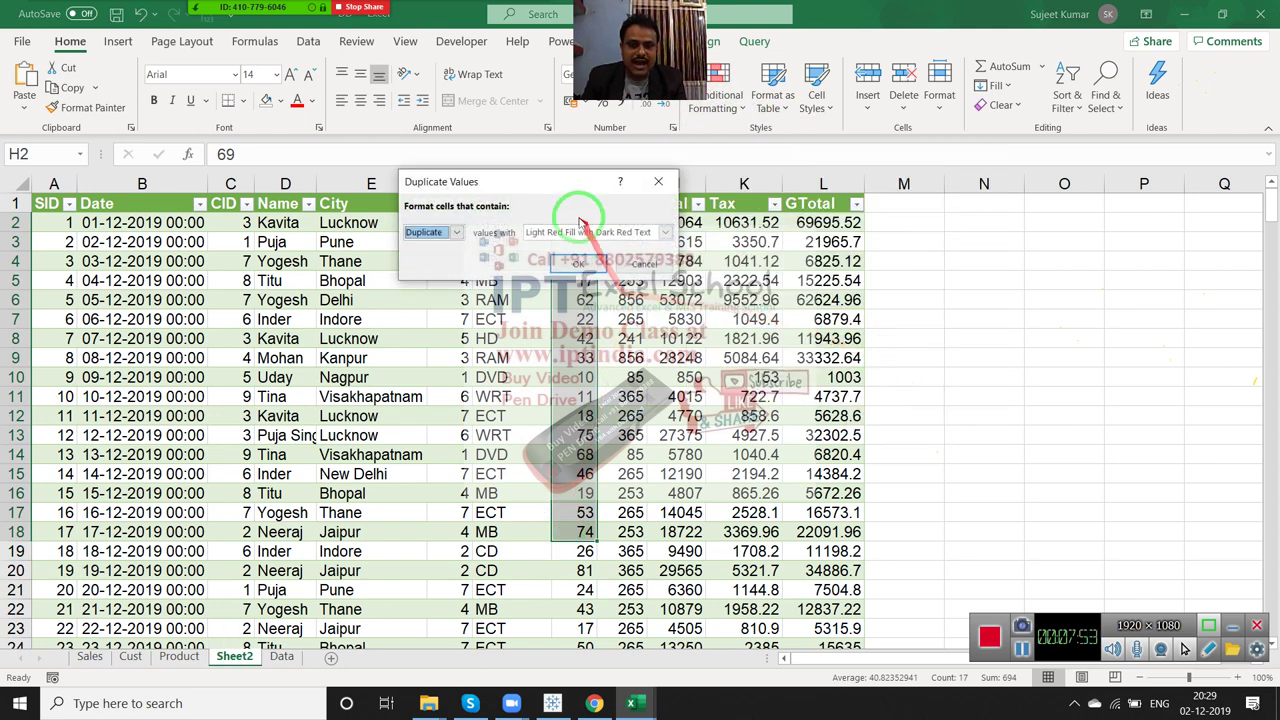
click(578, 263)
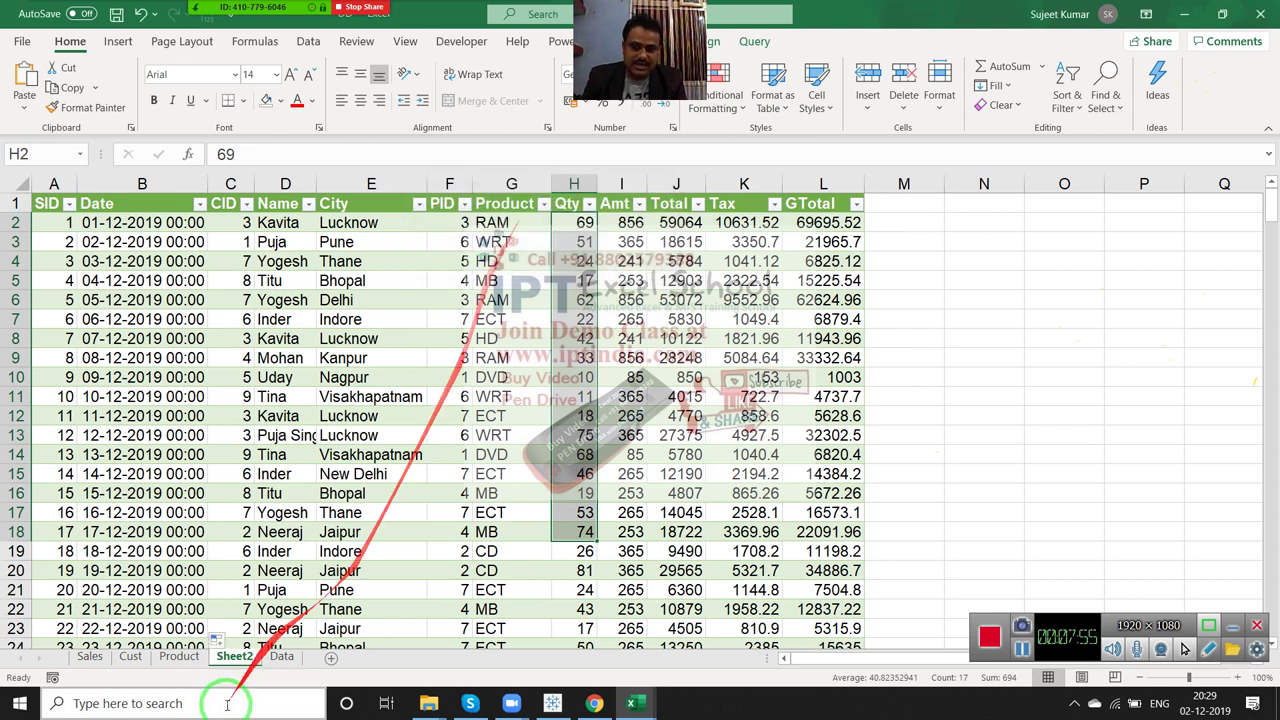
mouse_move(234, 656)
mouse_down()
mouse_move(177, 670)
mouse_move(240, 657)
mouse_up()
On the Data sheet, enter the heading A/c in cell A1.
click(281, 656)
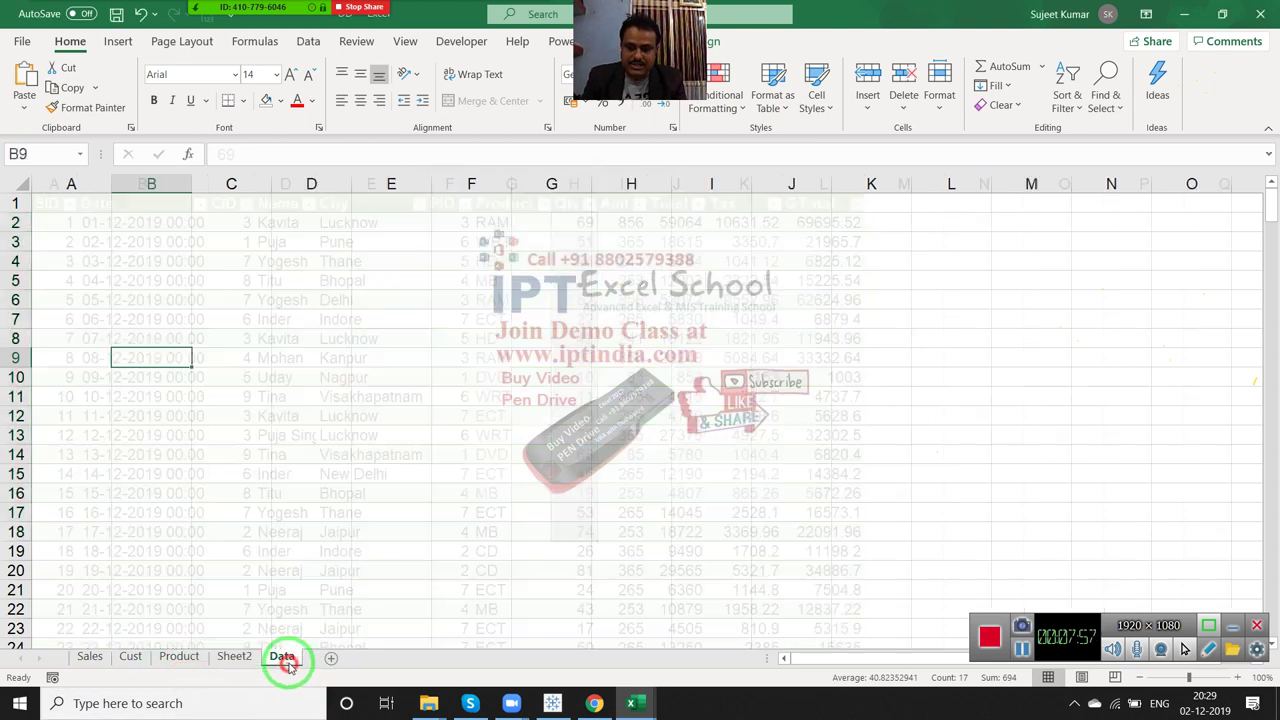
click(86, 201)
text(A/)
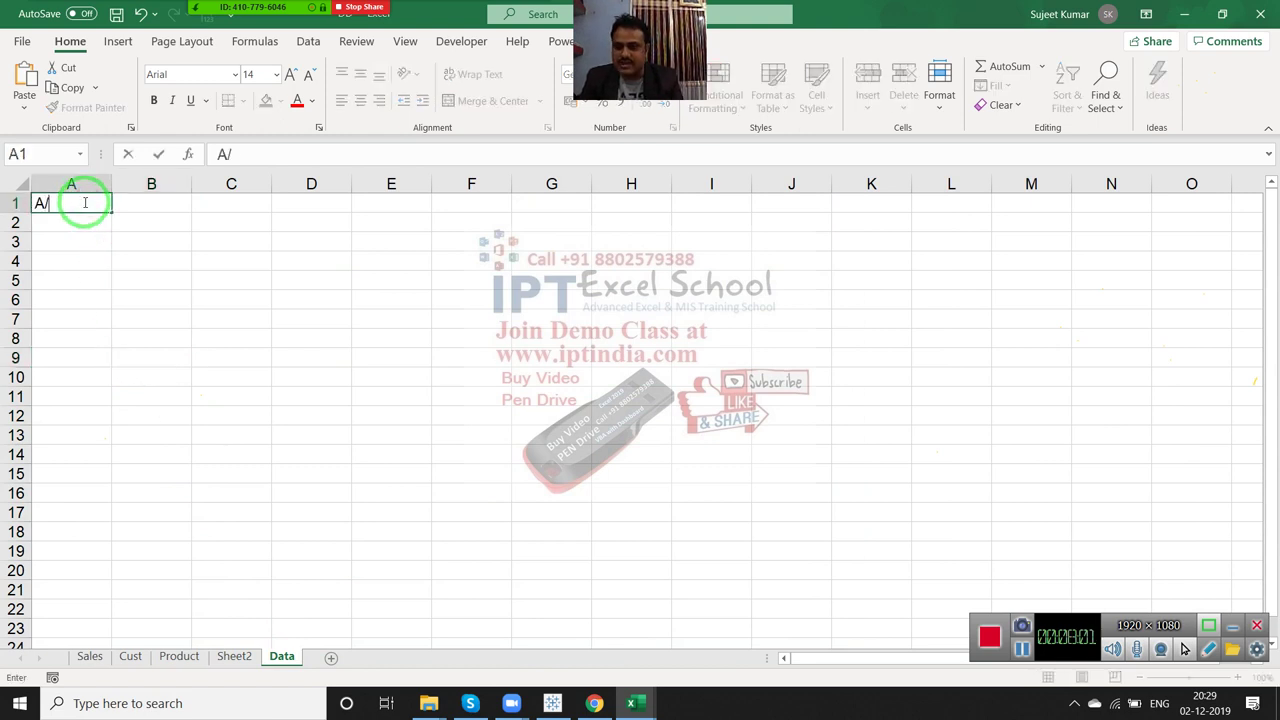
text(c)
key(Return)
Highlight duplicate values in column A with light red fill.
click(97, 187)
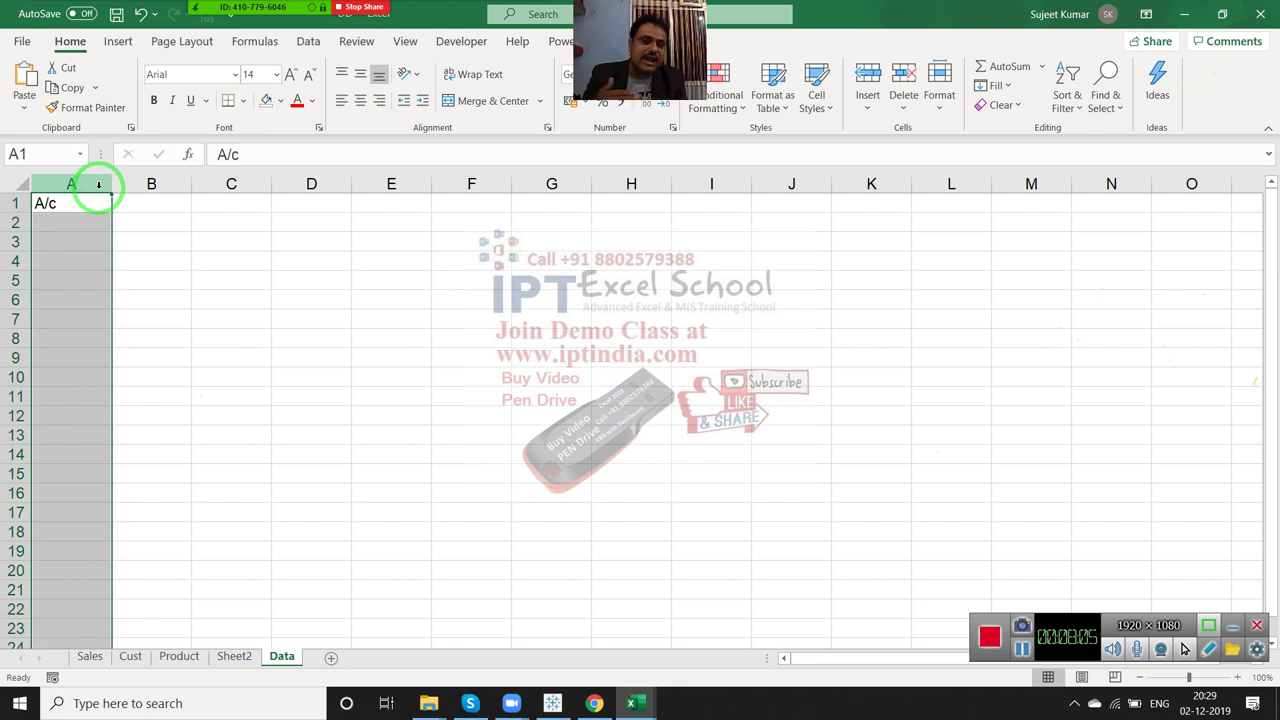
click(705, 108)
mouse_move(715, 145)
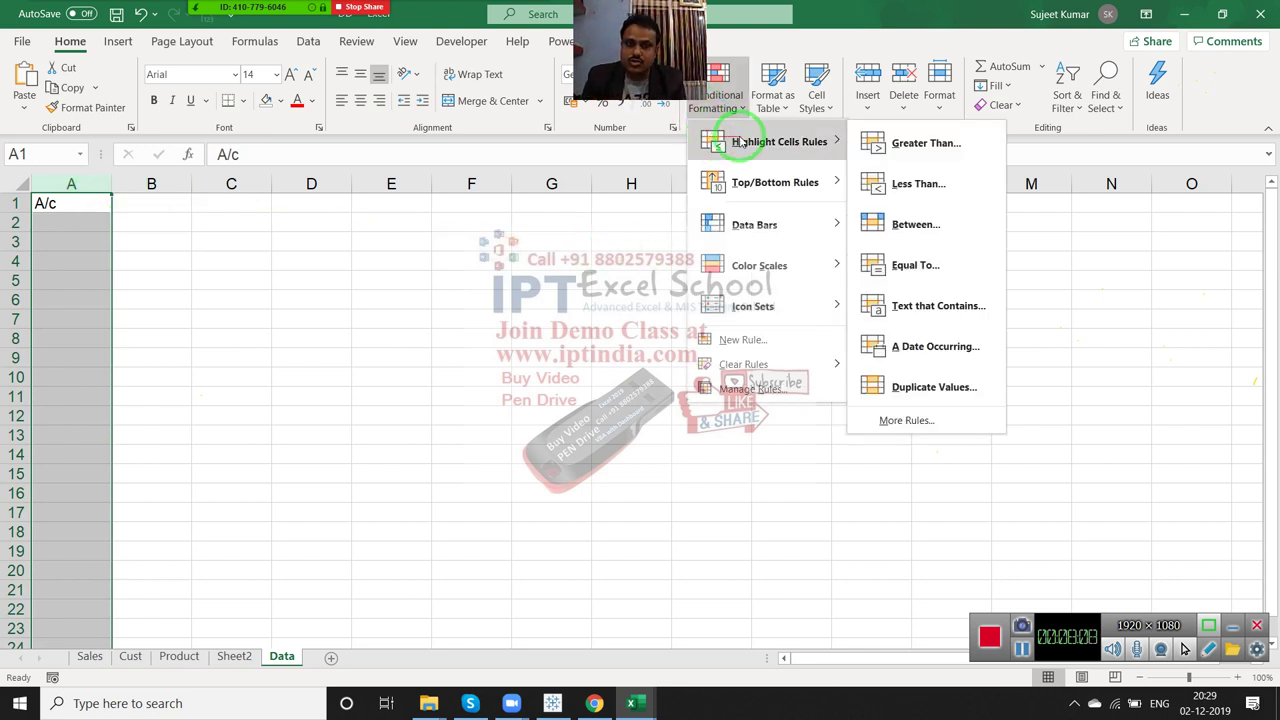
click(908, 393)
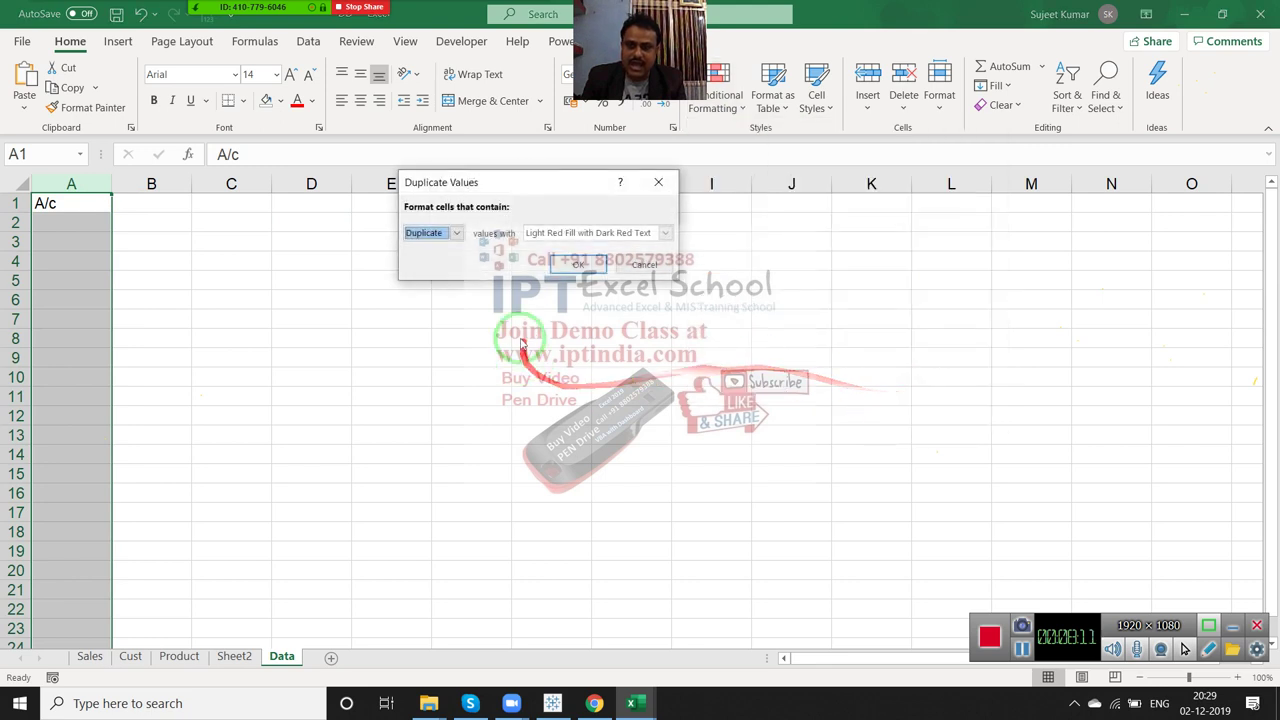
click(576, 264)
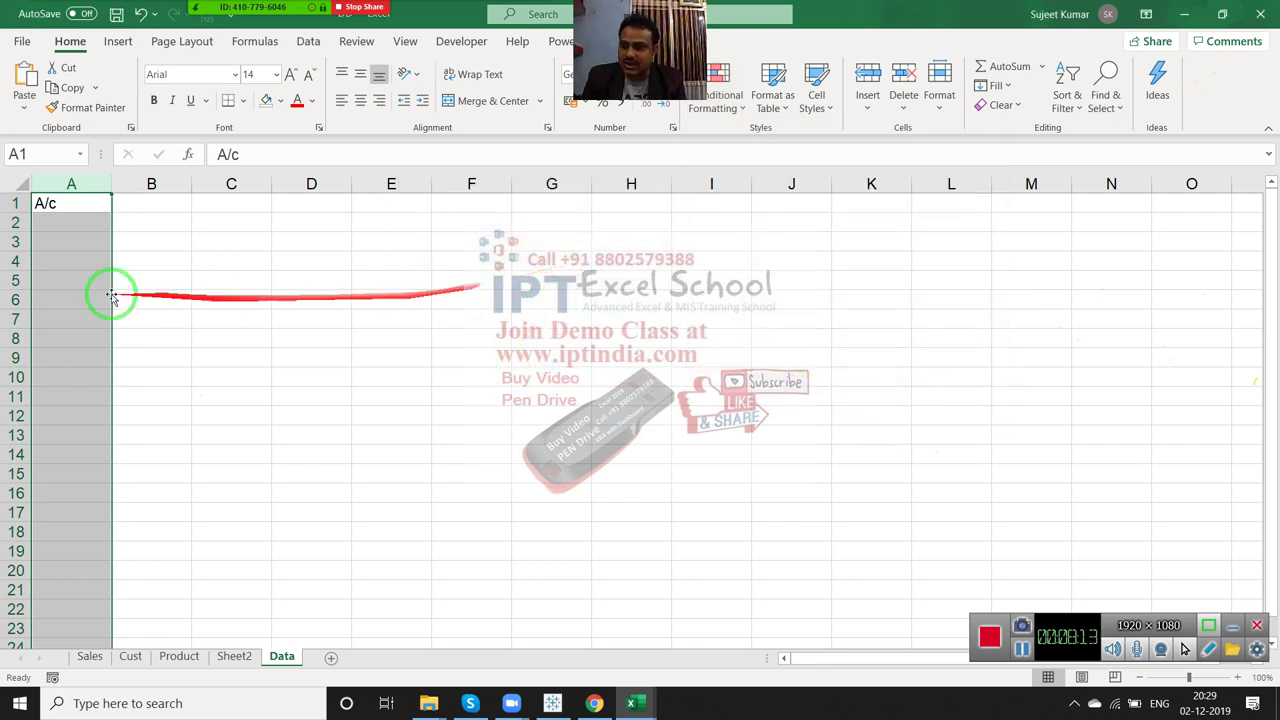
Enter 1 in A2, A9 and A15 so they show as highlighted duplicates.
click(57, 223)
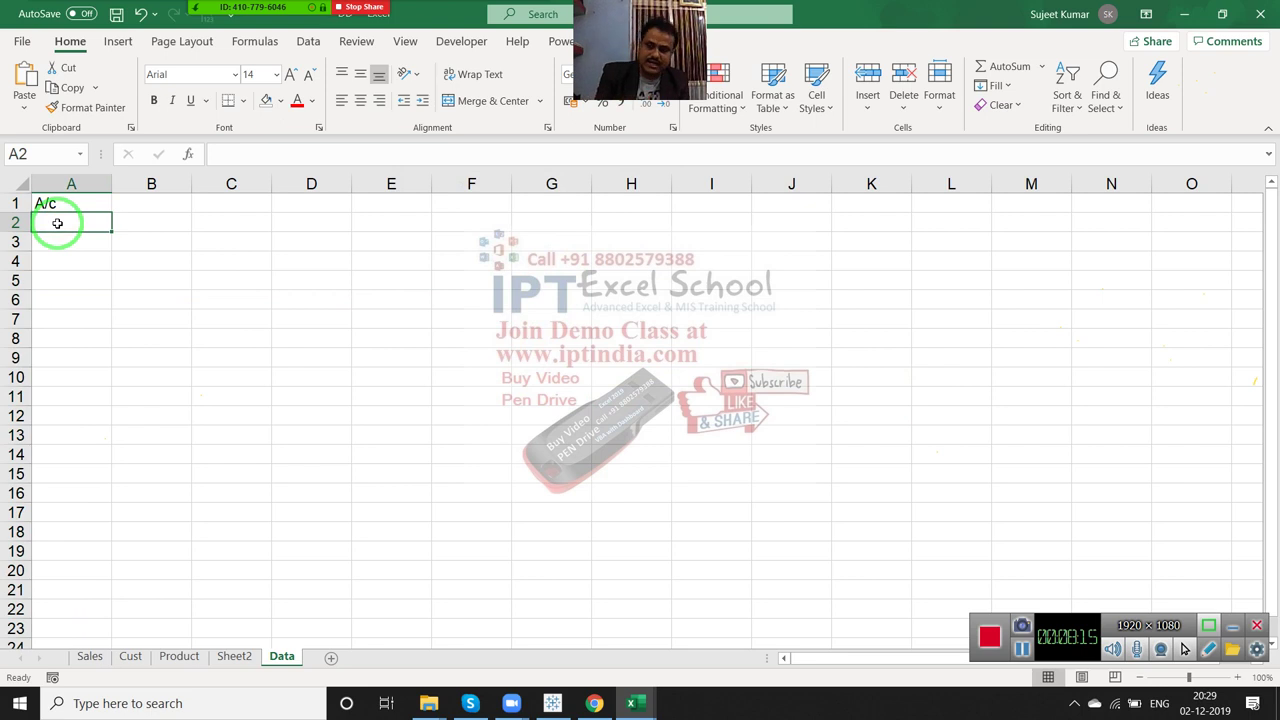
text(1)
key(Return)
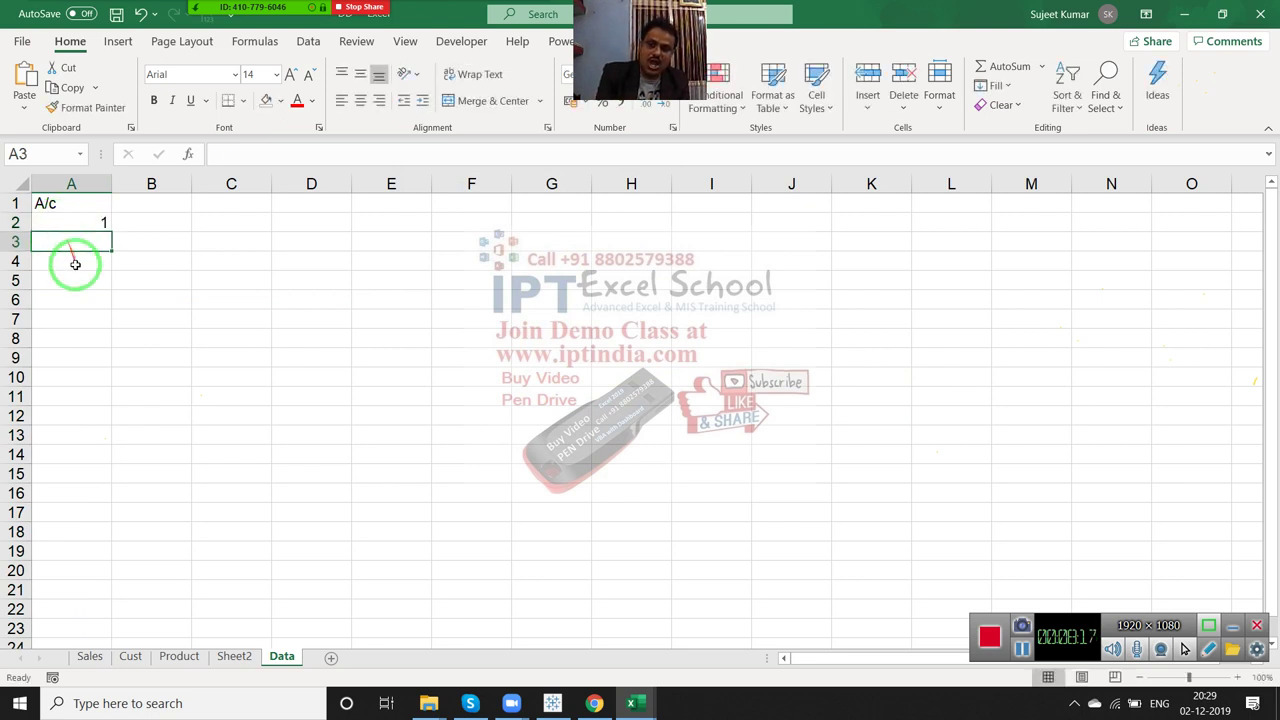
click(94, 358)
text(1)
click(104, 394)
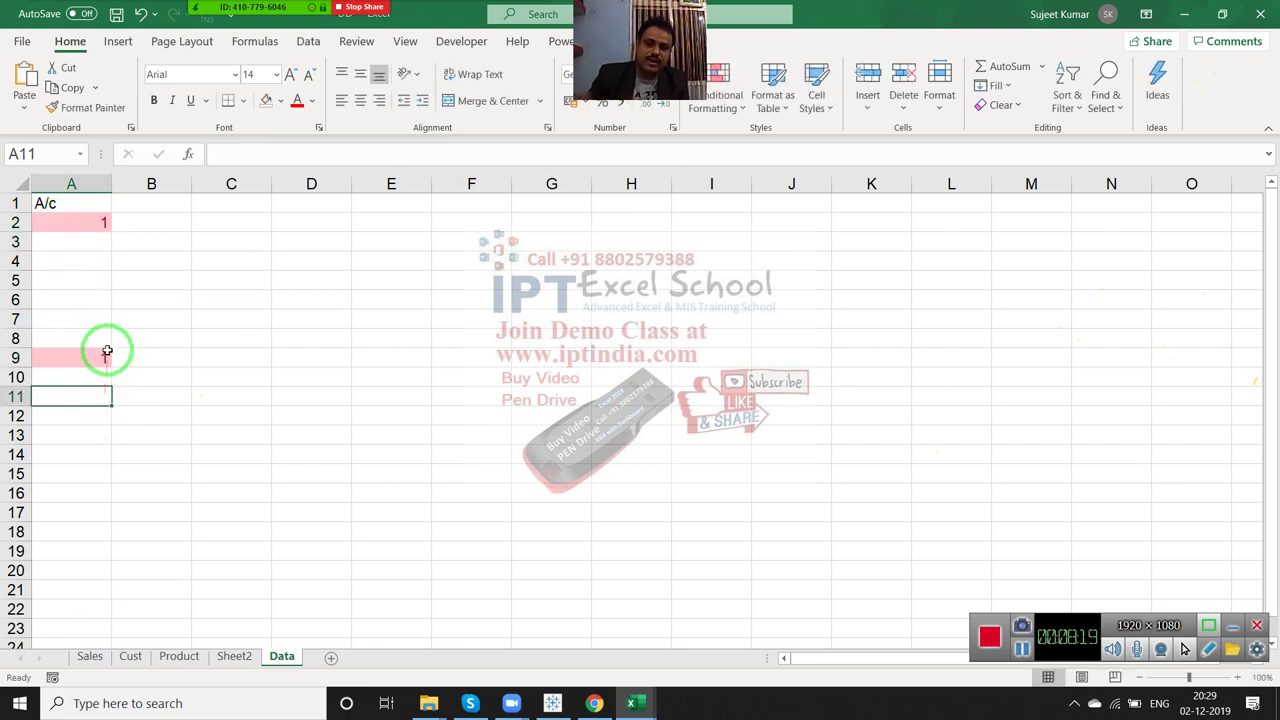
click(106, 472)
text(1)
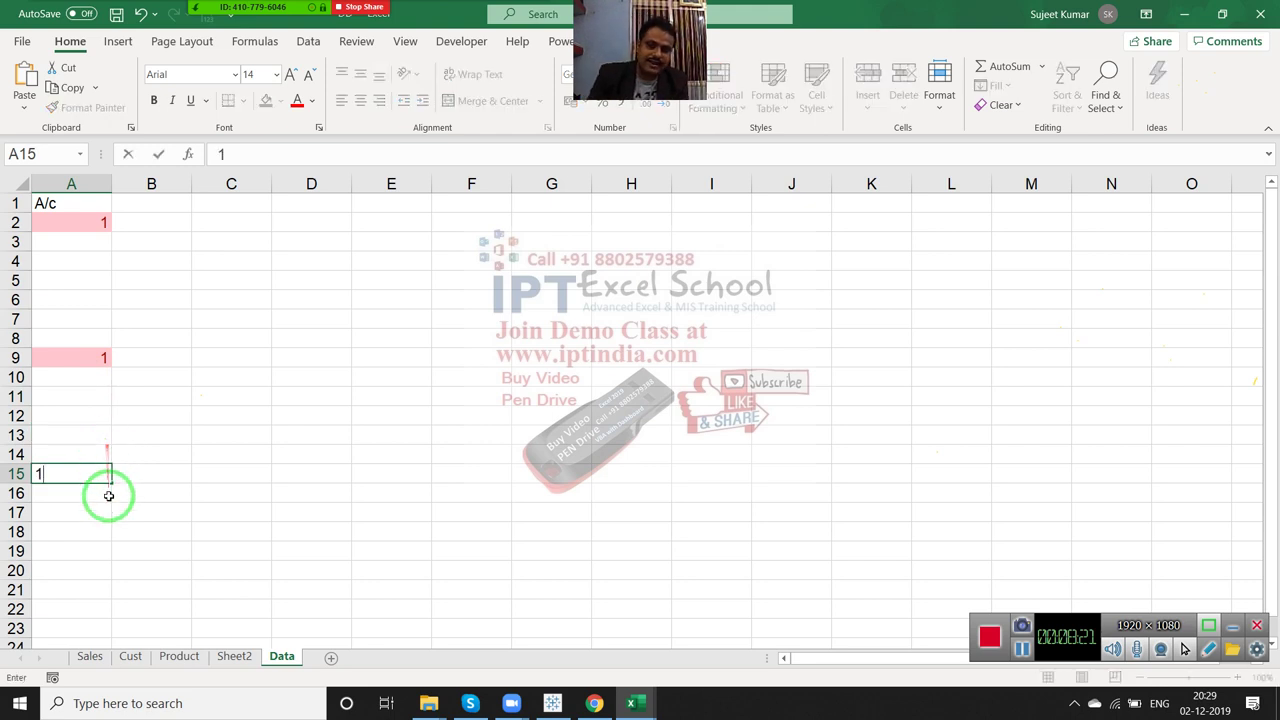
click(109, 496)
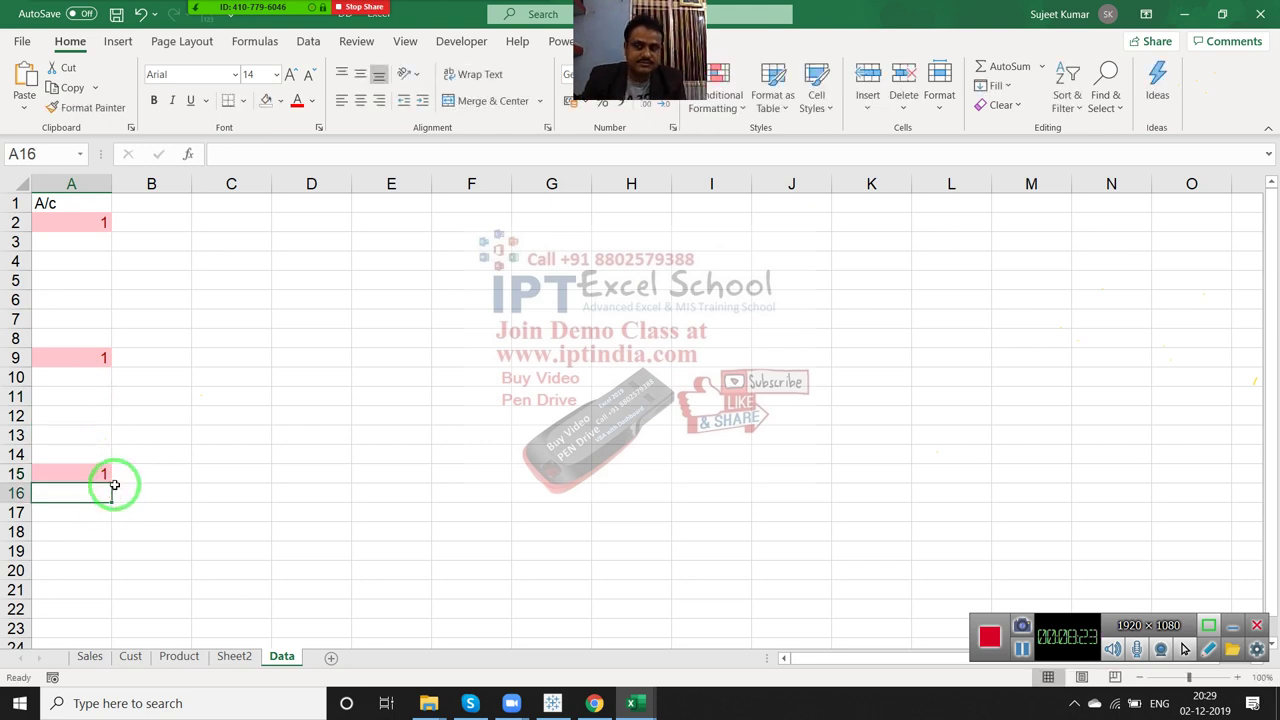
click(727, 115)
Dismiss the formatting menu and go from the Data sheet to Sheet2's sales table.
mouse_move(758, 158)
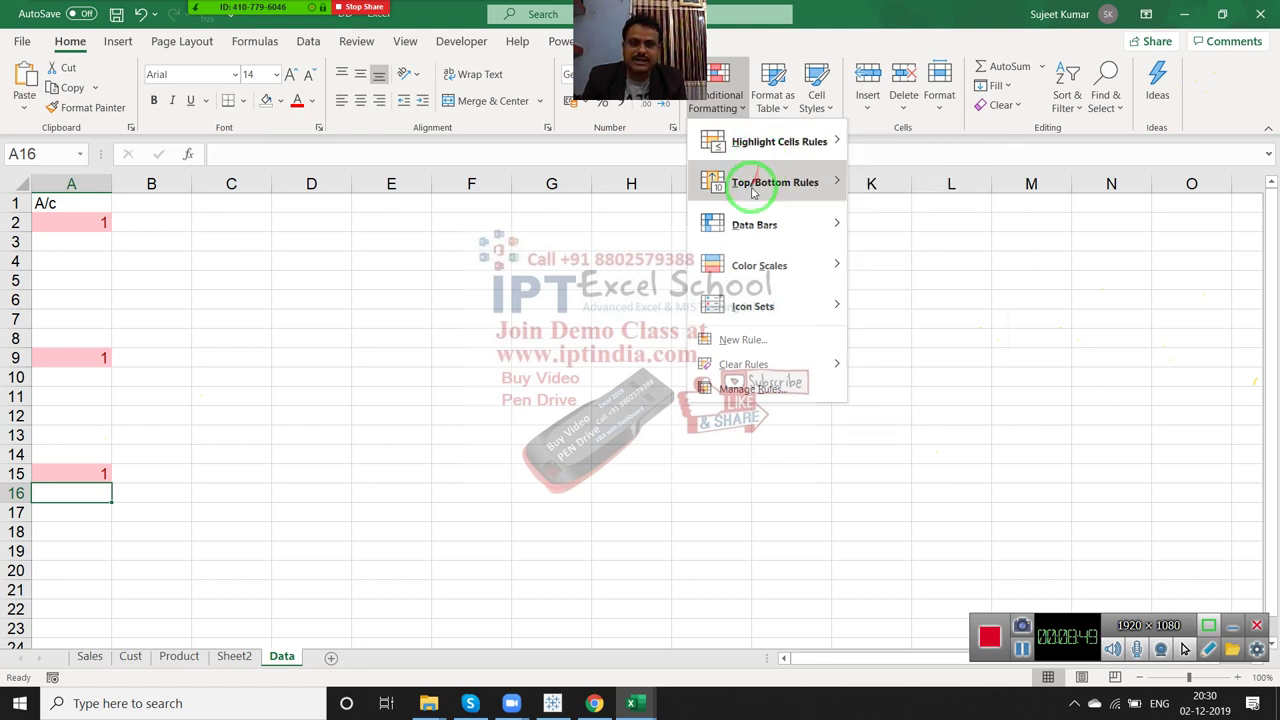
drag(650, 215, 302, 462)
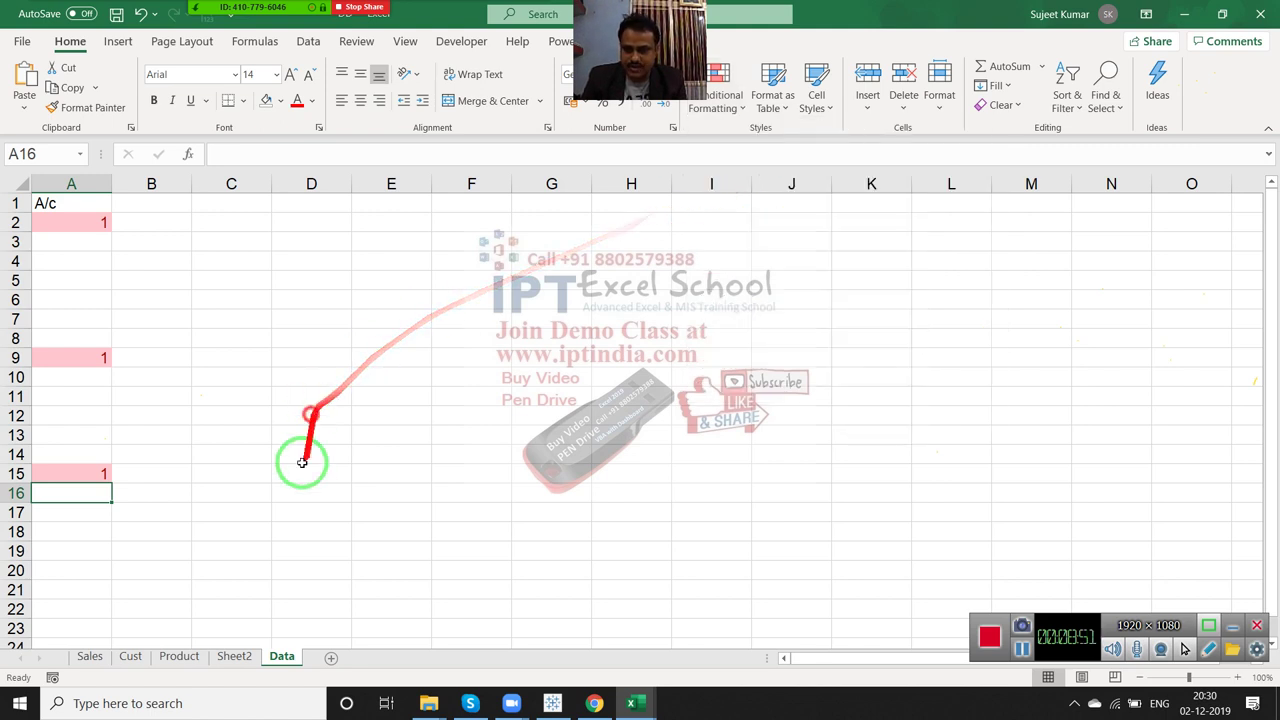
click(238, 664)
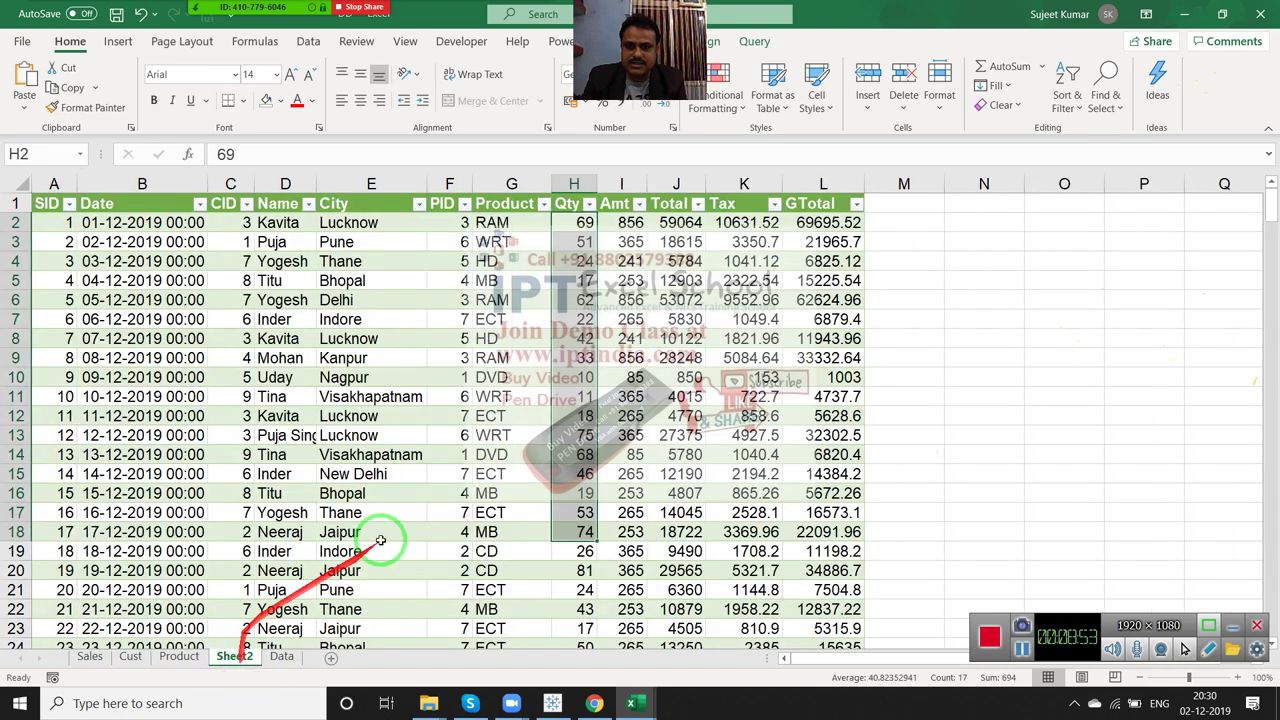
Preview a Top 10 Items rule on the Amt column with light red fill and dark red text.
click(505, 377)
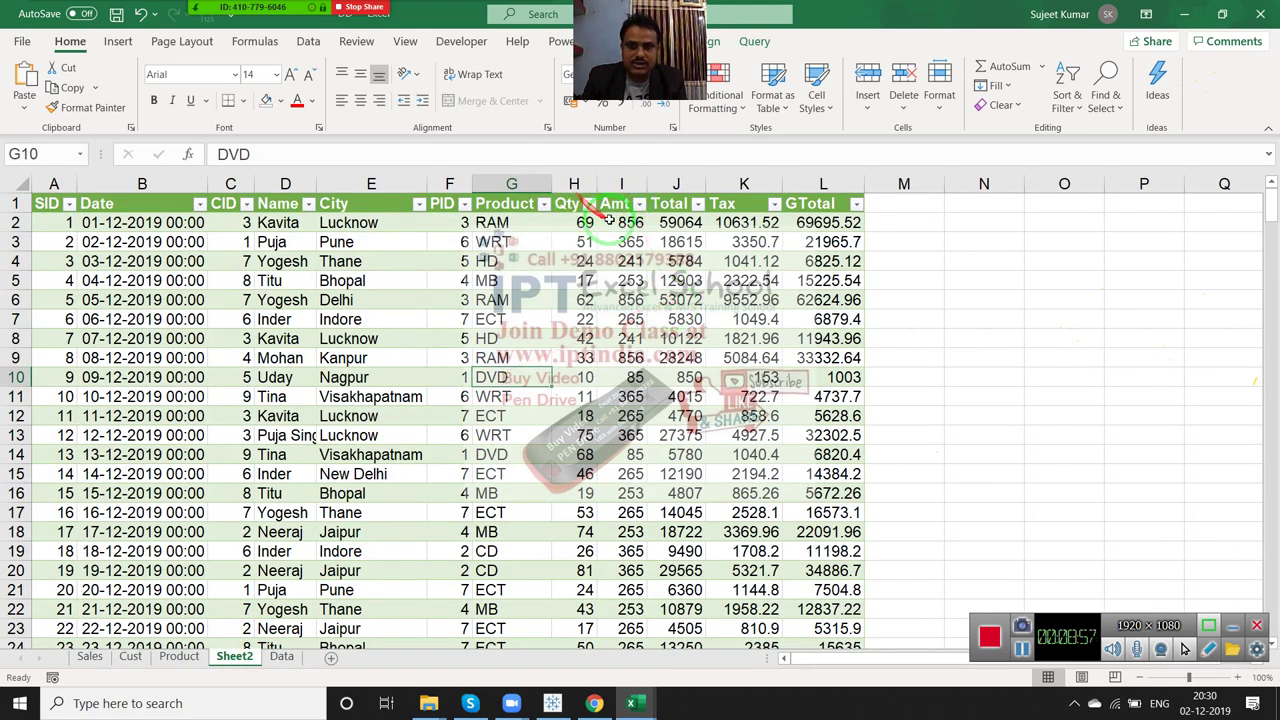
click(613, 184)
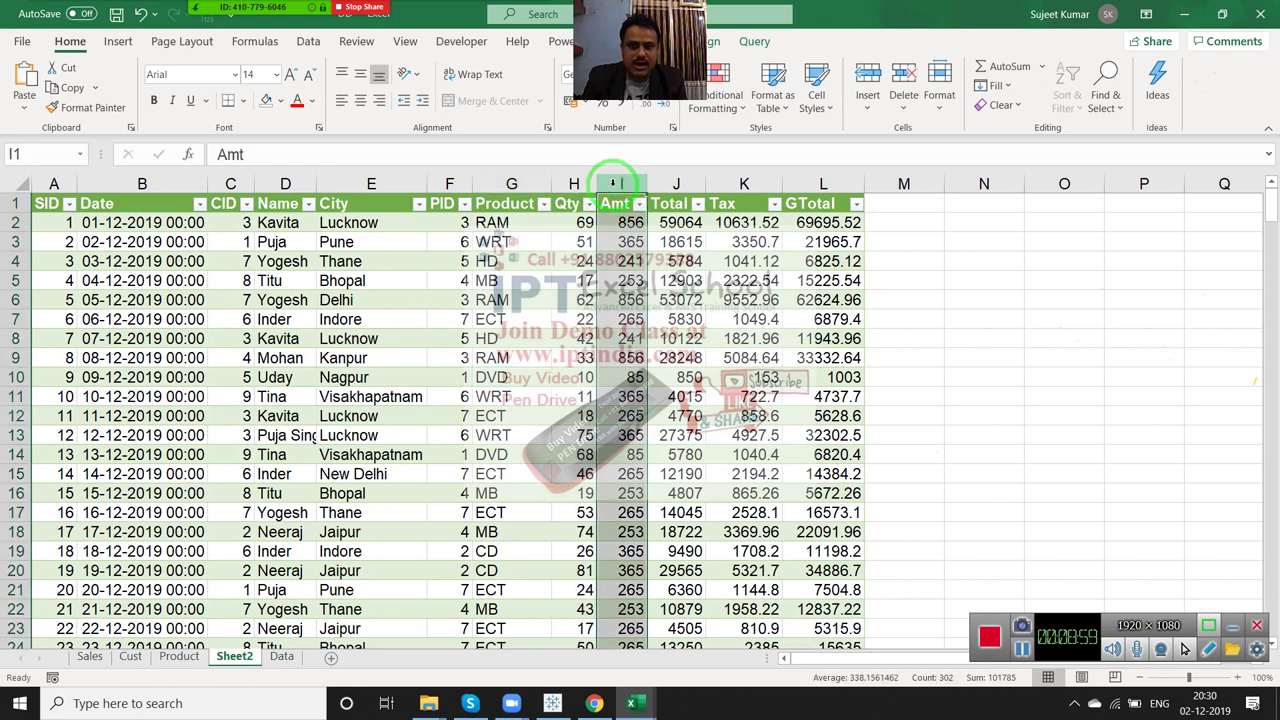
drag(613, 184, 565, 190)
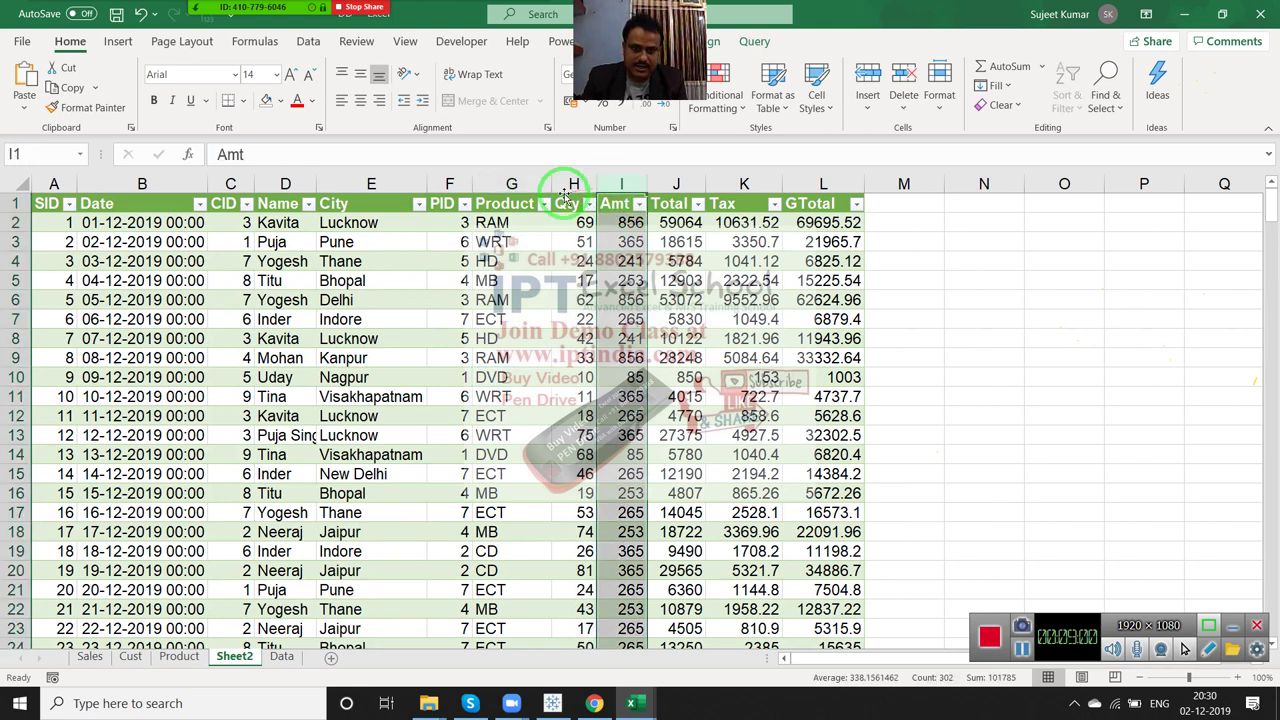
click(714, 104)
mouse_move(706, 141)
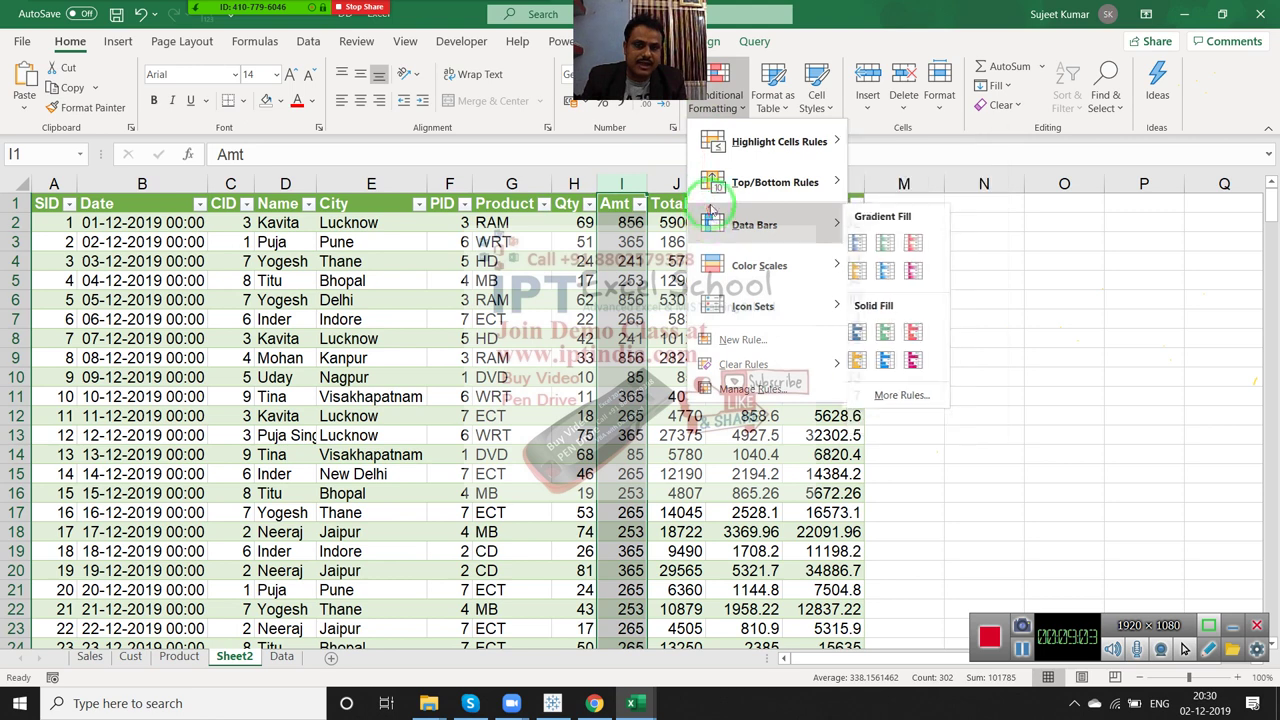
mouse_move(712, 182)
click(878, 195)
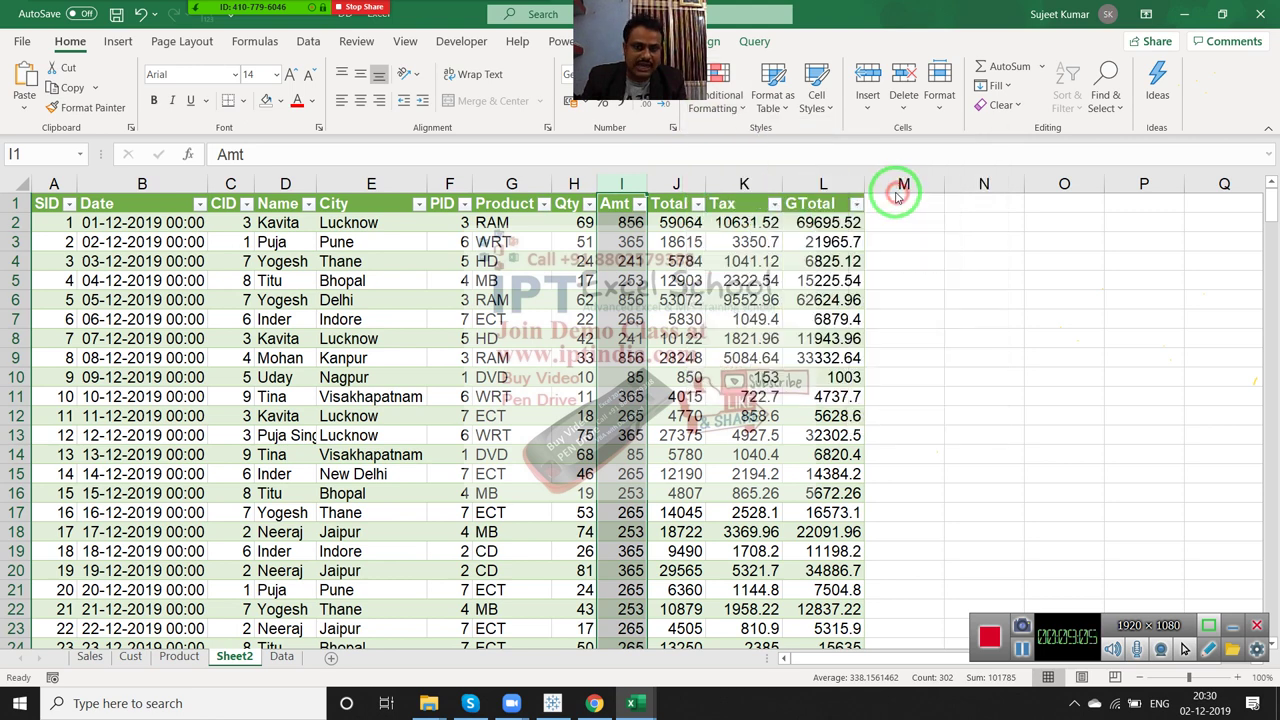
drag(538, 175, 922, 193)
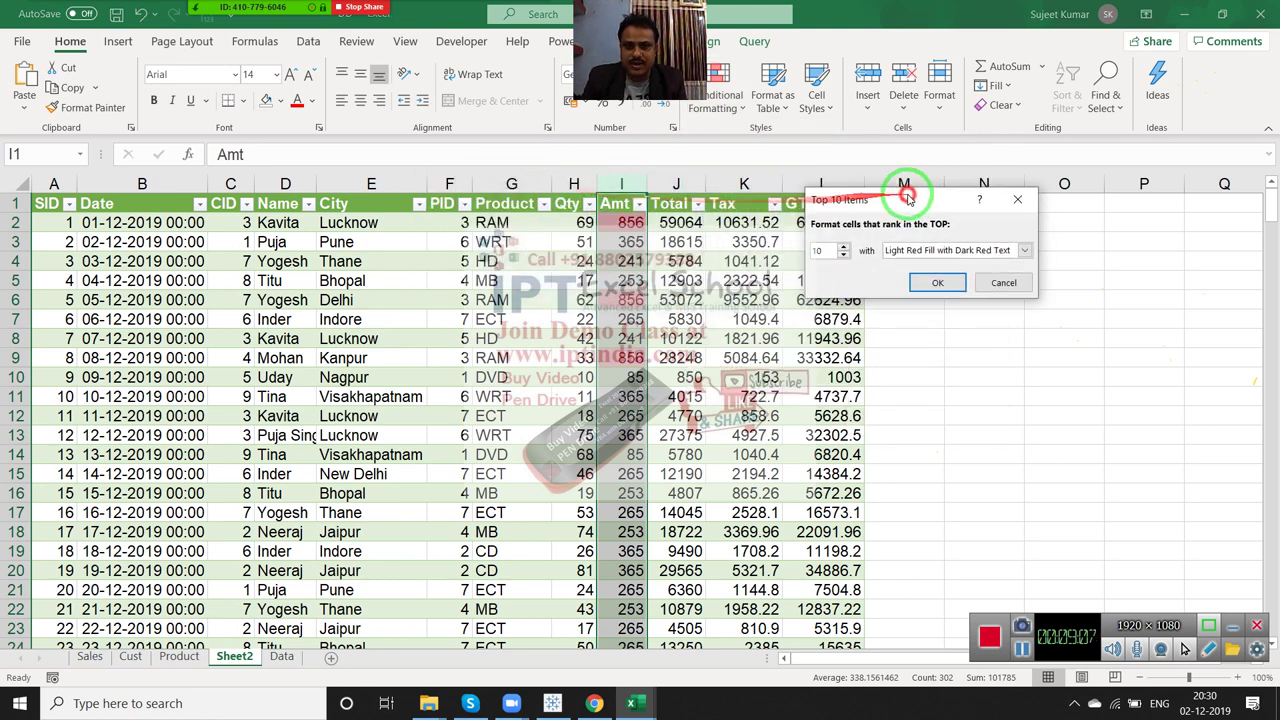
double_click(816, 251)
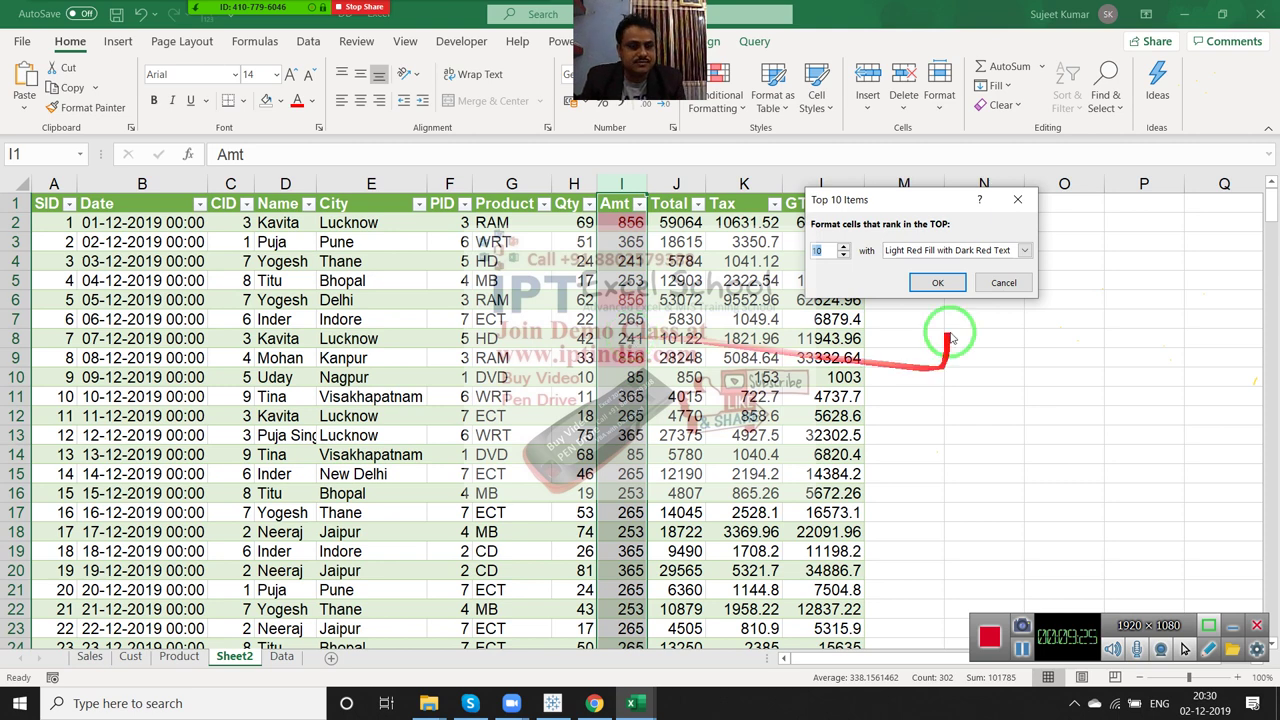
Replace the Top 10 rule with a Bottom 10 Items light red highlight on Amt.
click(1003, 282)
click(724, 104)
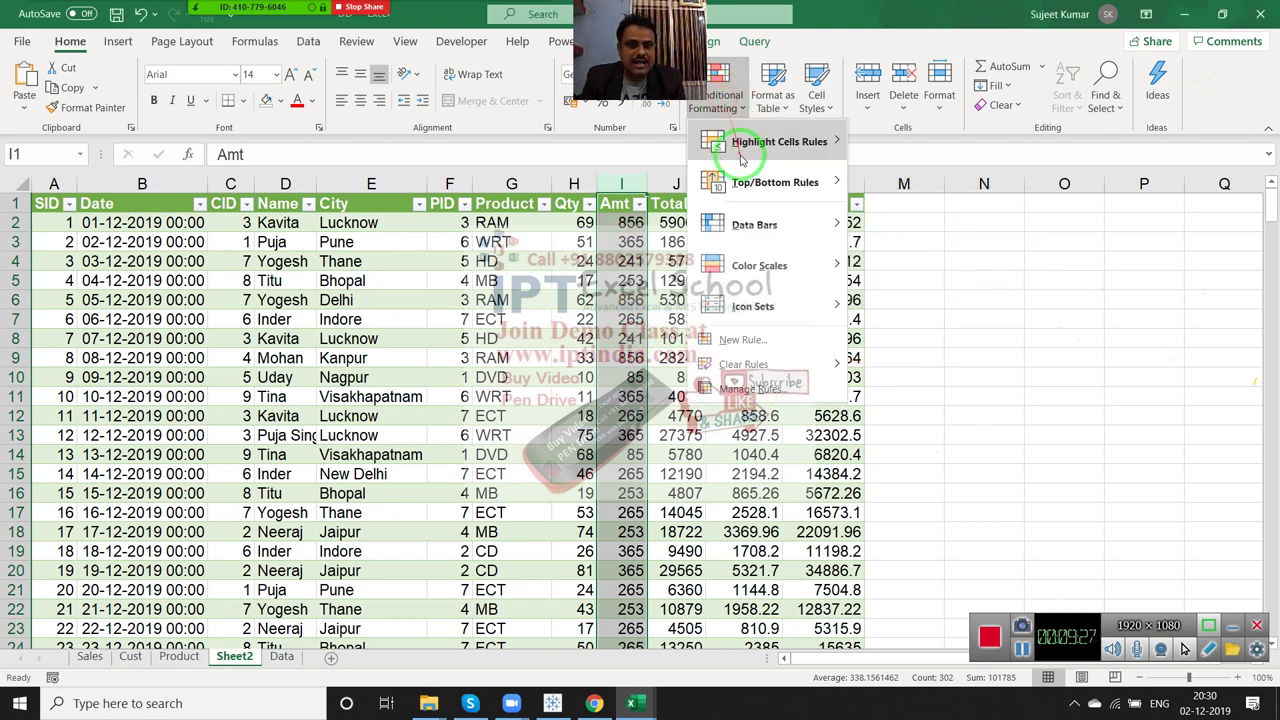
mouse_move(757, 185)
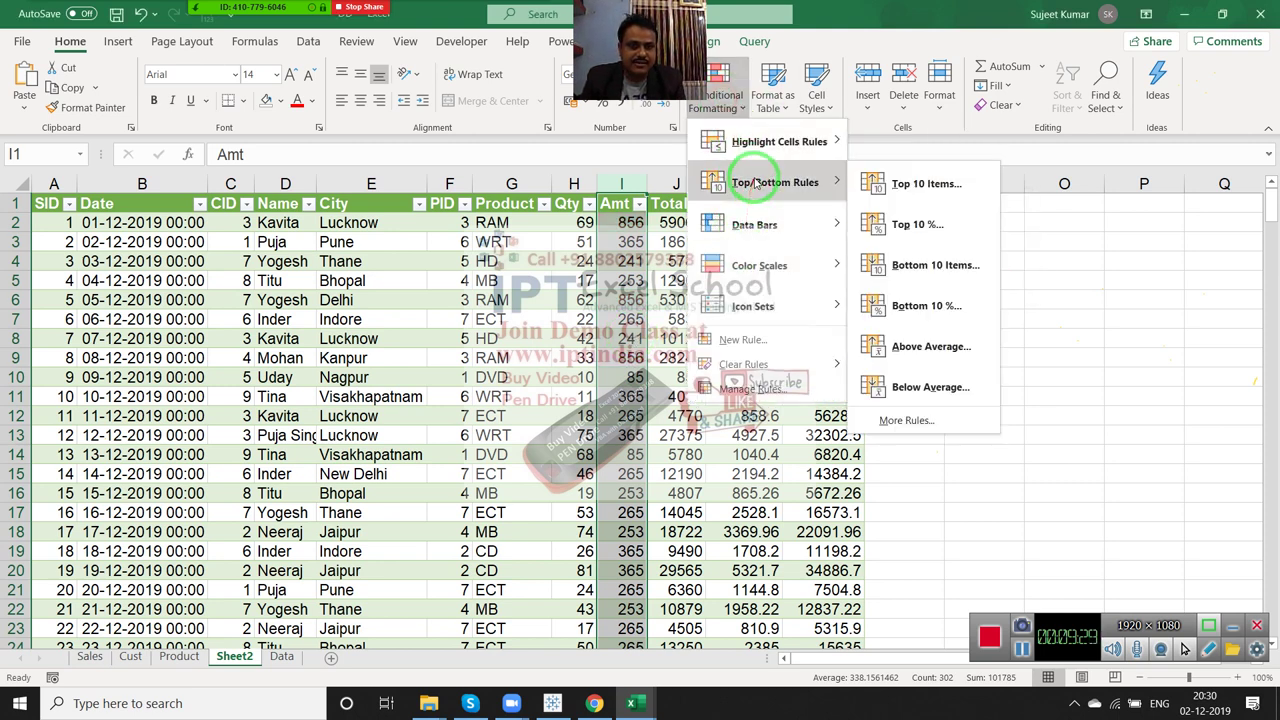
click(910, 267)
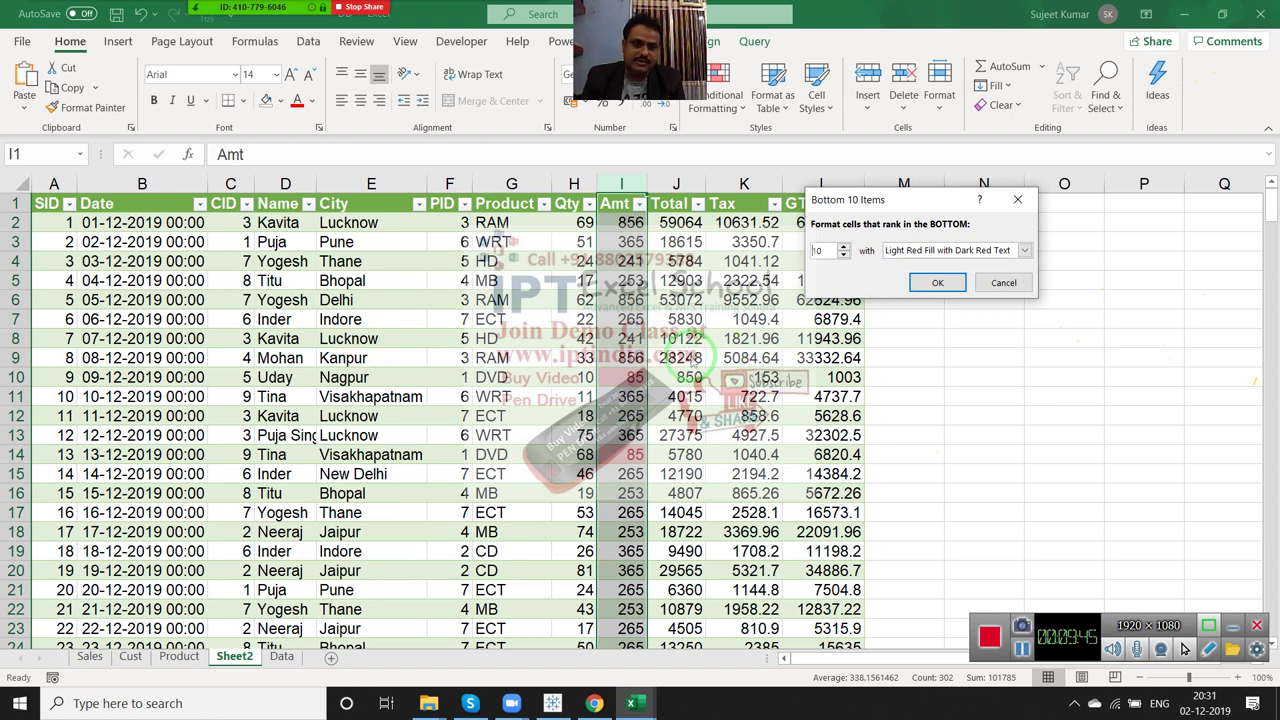
key(Return)
click(715, 95)
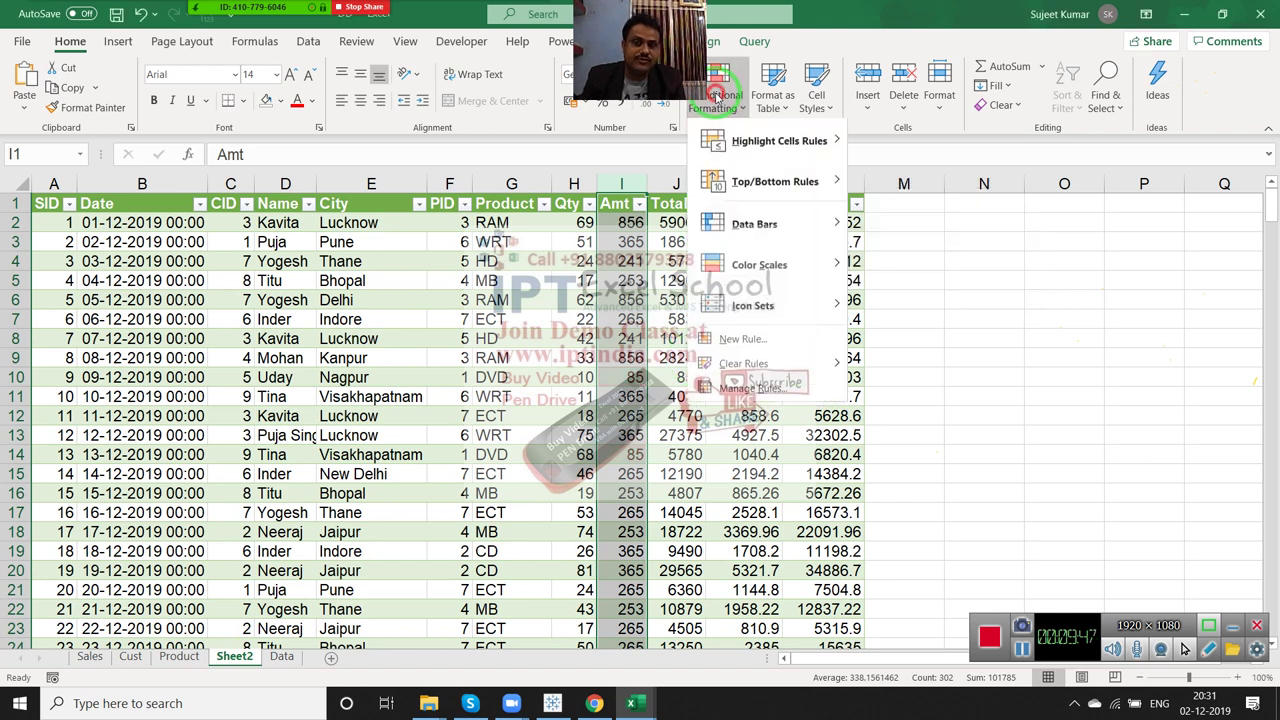
mouse_move(762, 160)
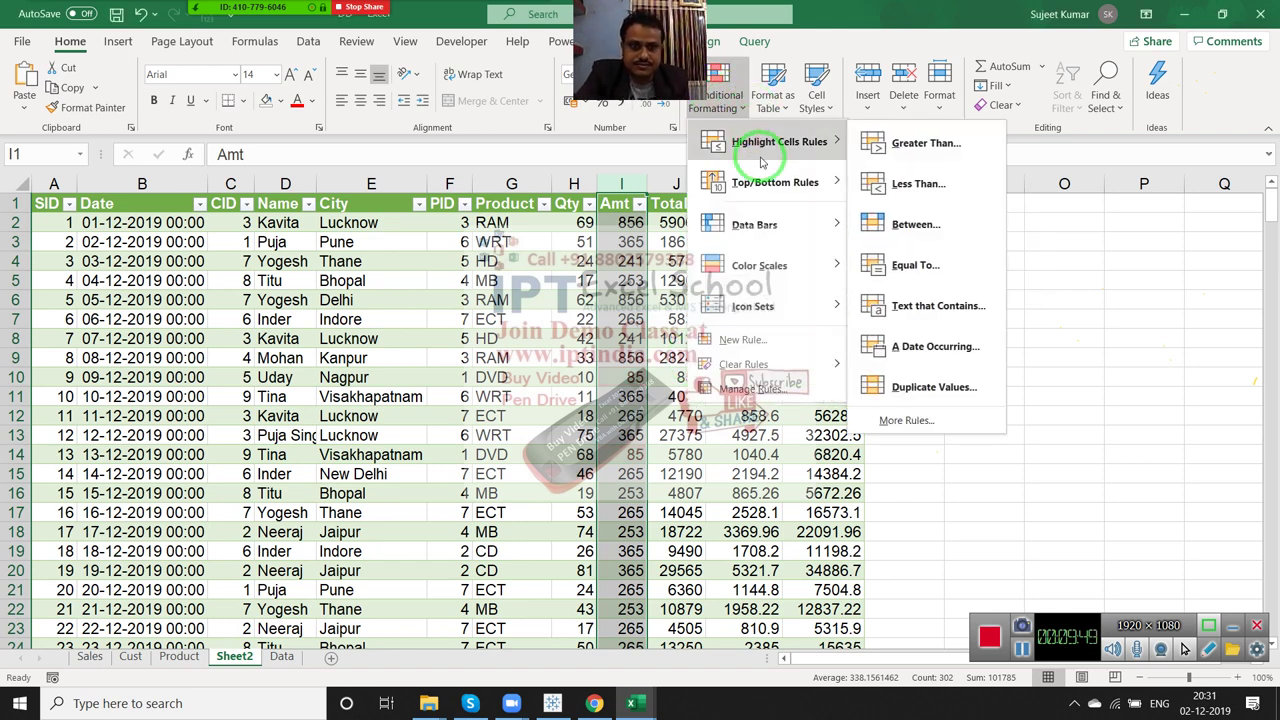
mouse_move(760, 182)
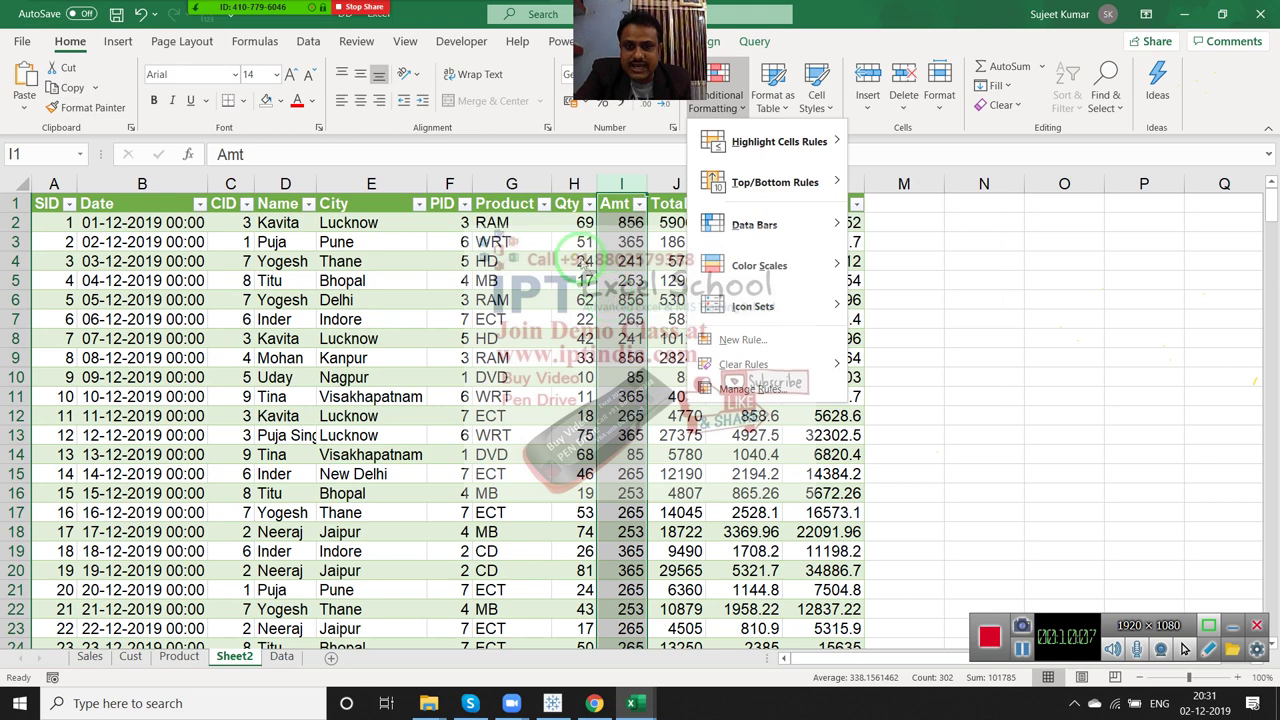
key(Escape)
click(573, 184)
drag(700, 140, 678, 280)
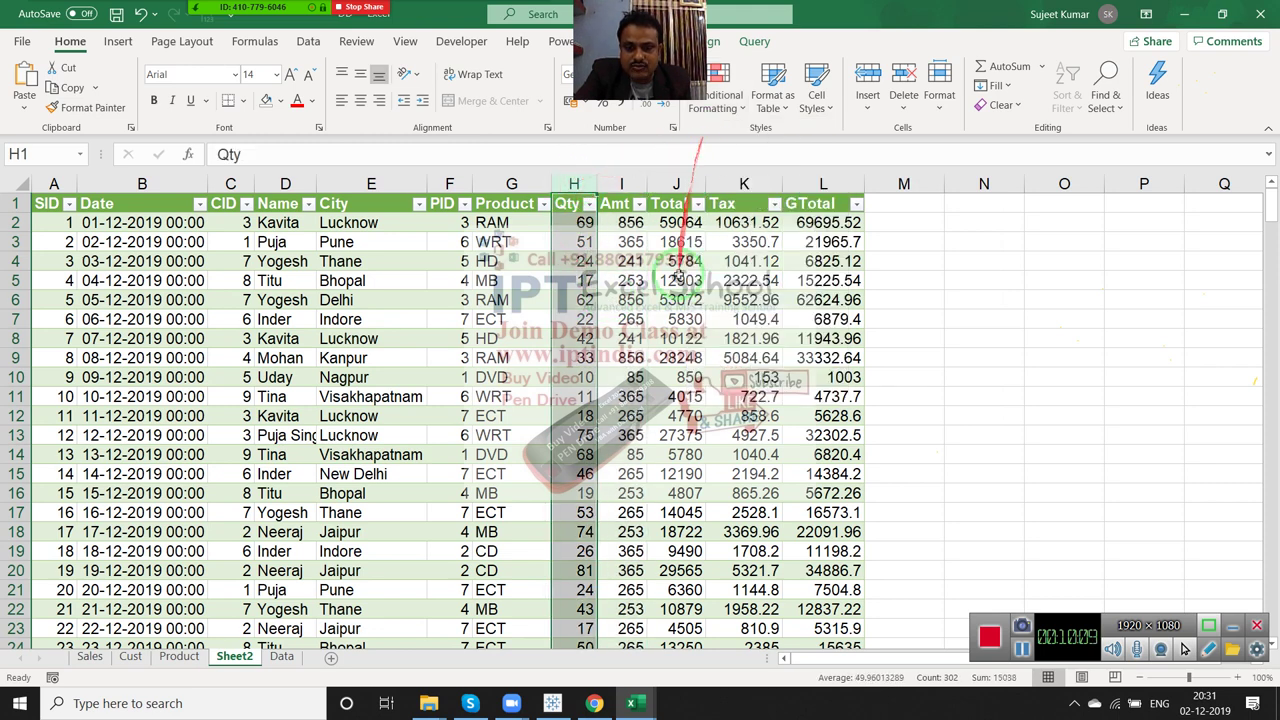
click(676, 357)
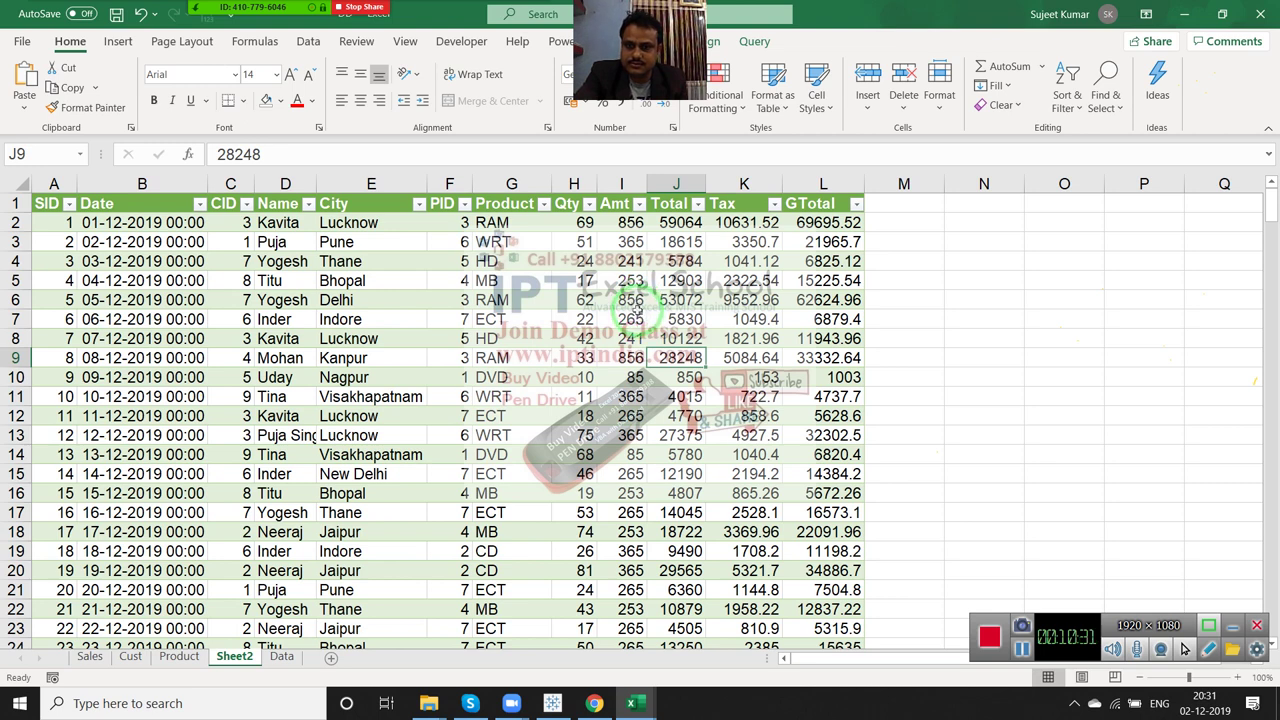
click(593, 257)
click(573, 184)
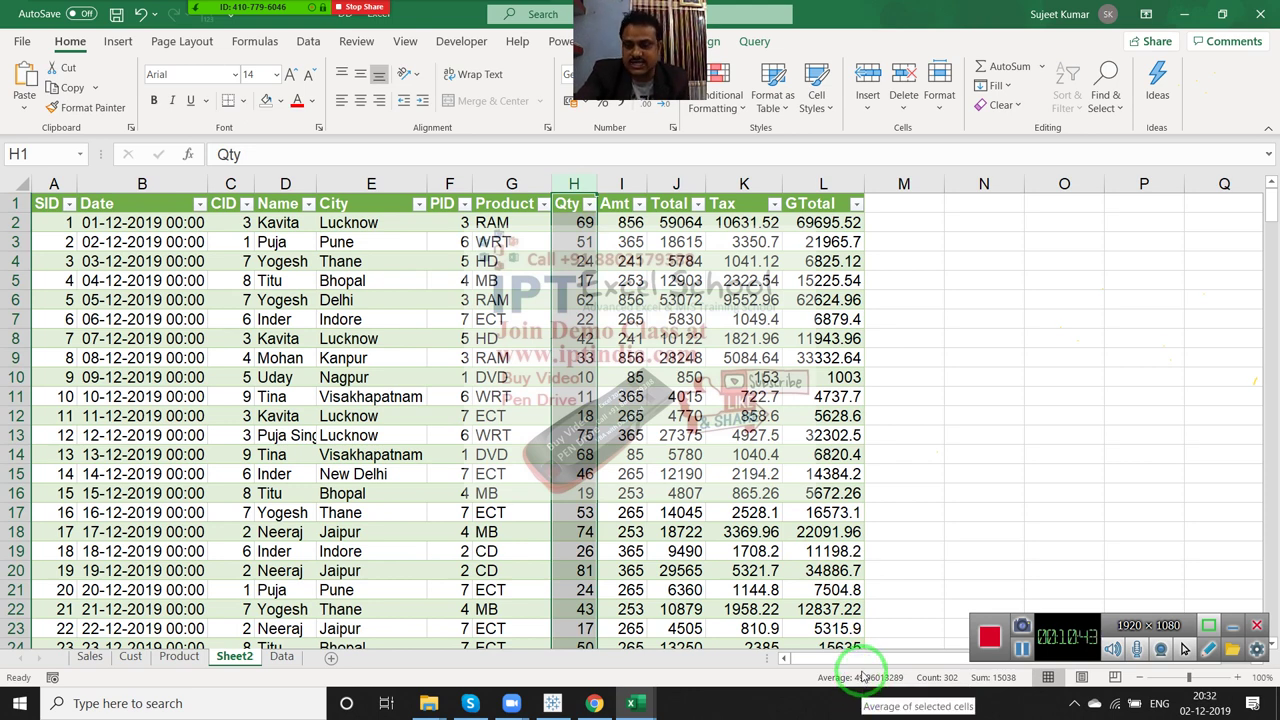
click(574, 338)
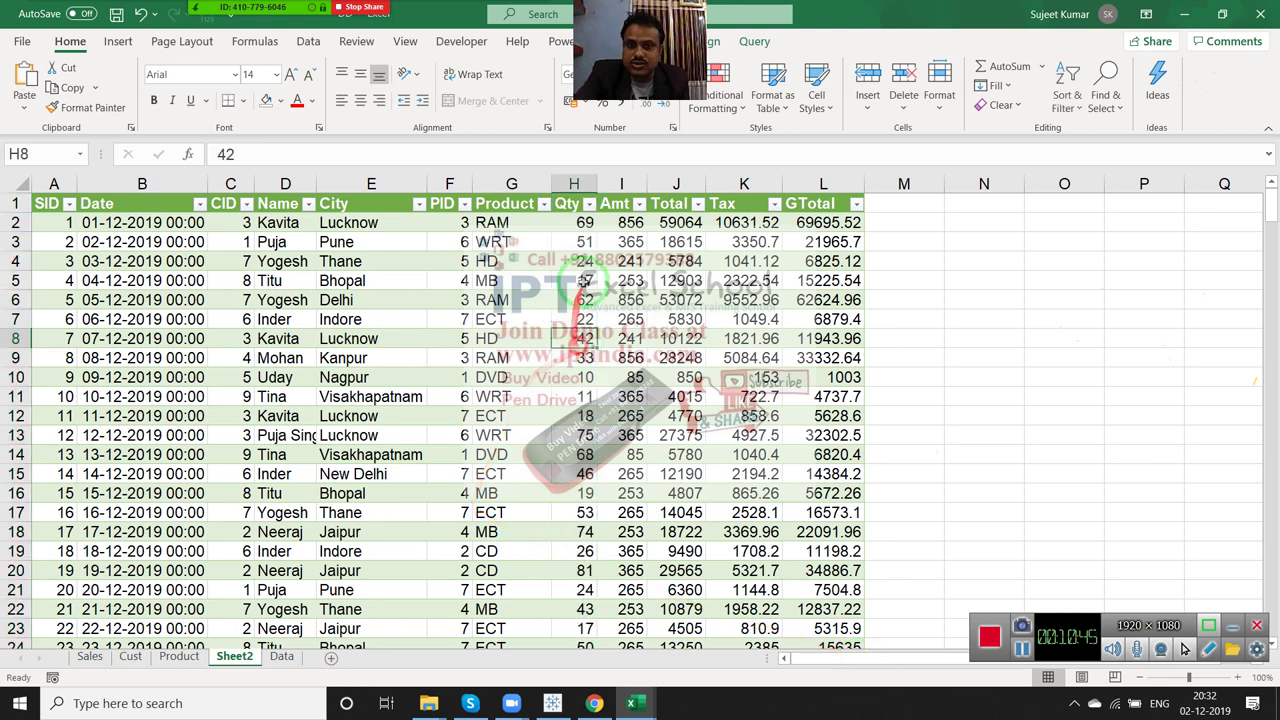
drag(573, 182, 675, 131)
click(712, 97)
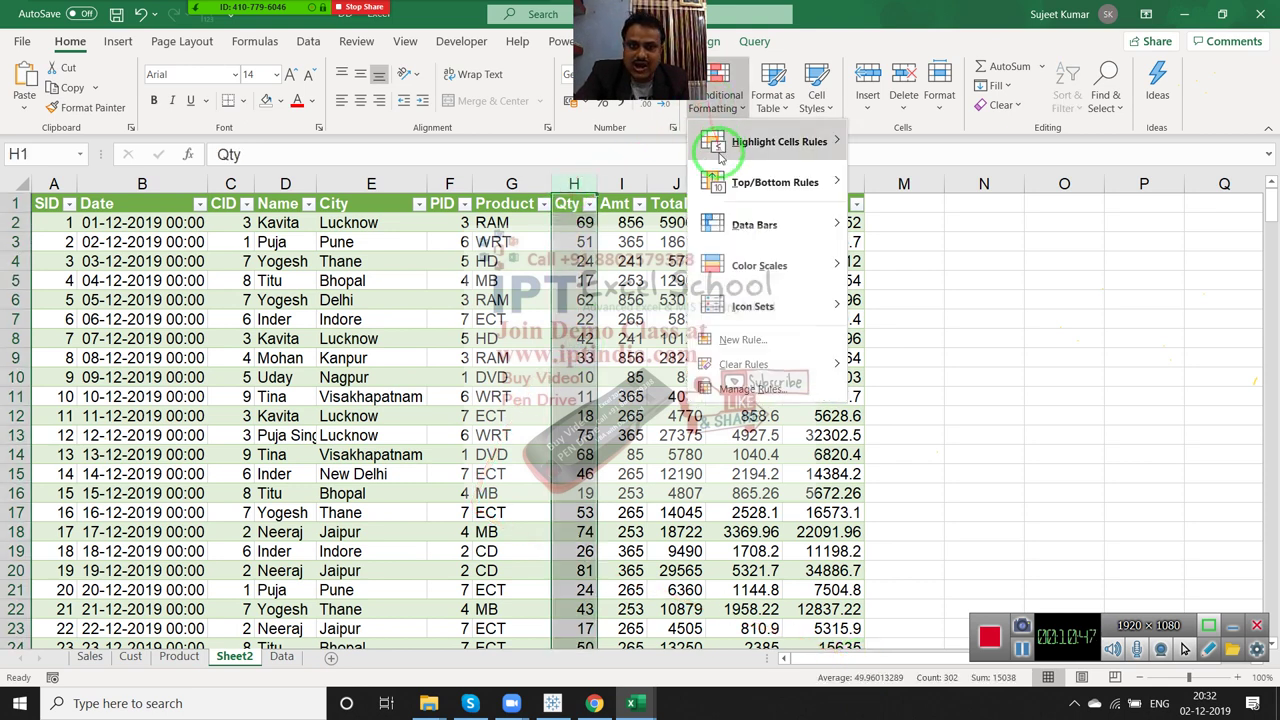
mouse_move(720, 182)
click(910, 346)
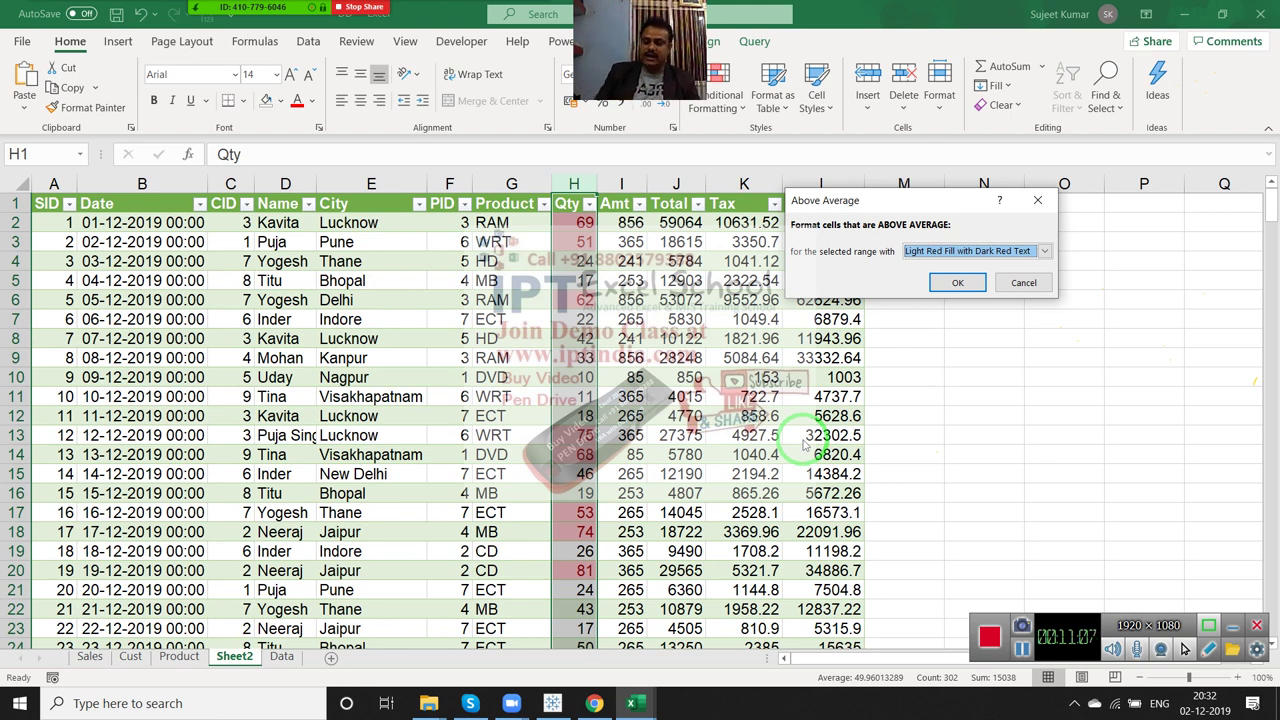
key(Return)
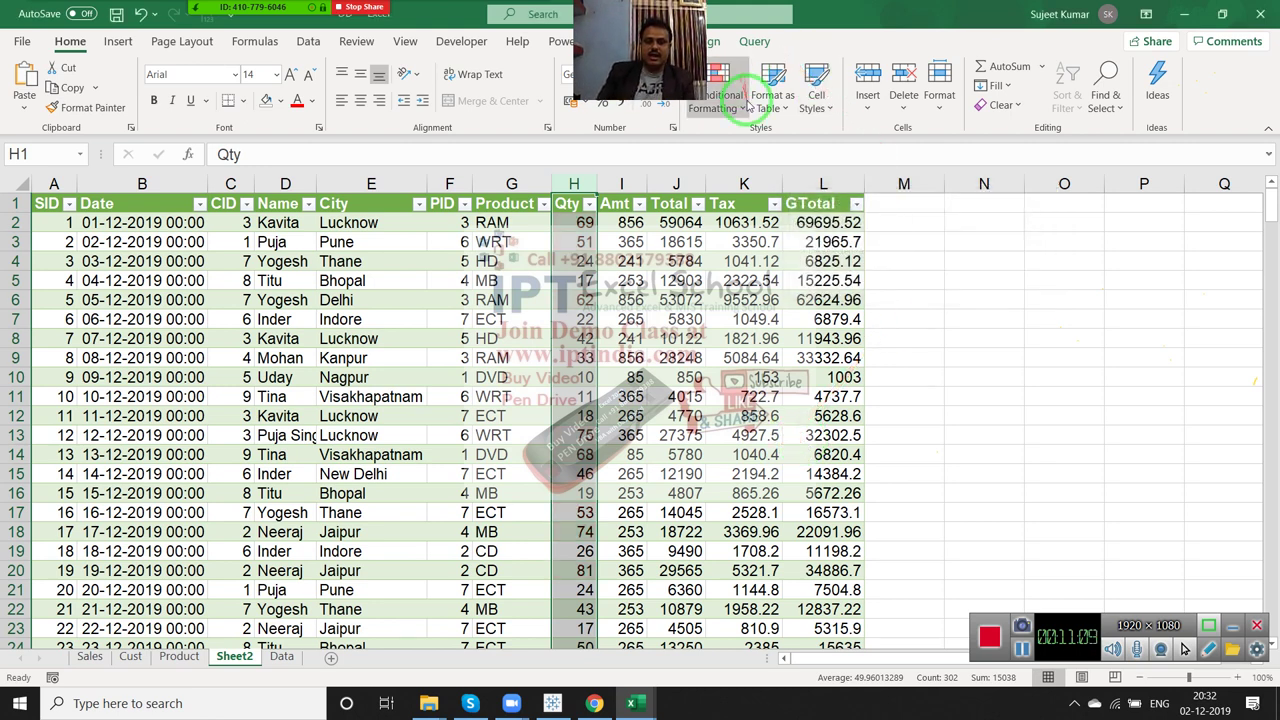
click(746, 104)
mouse_move(770, 182)
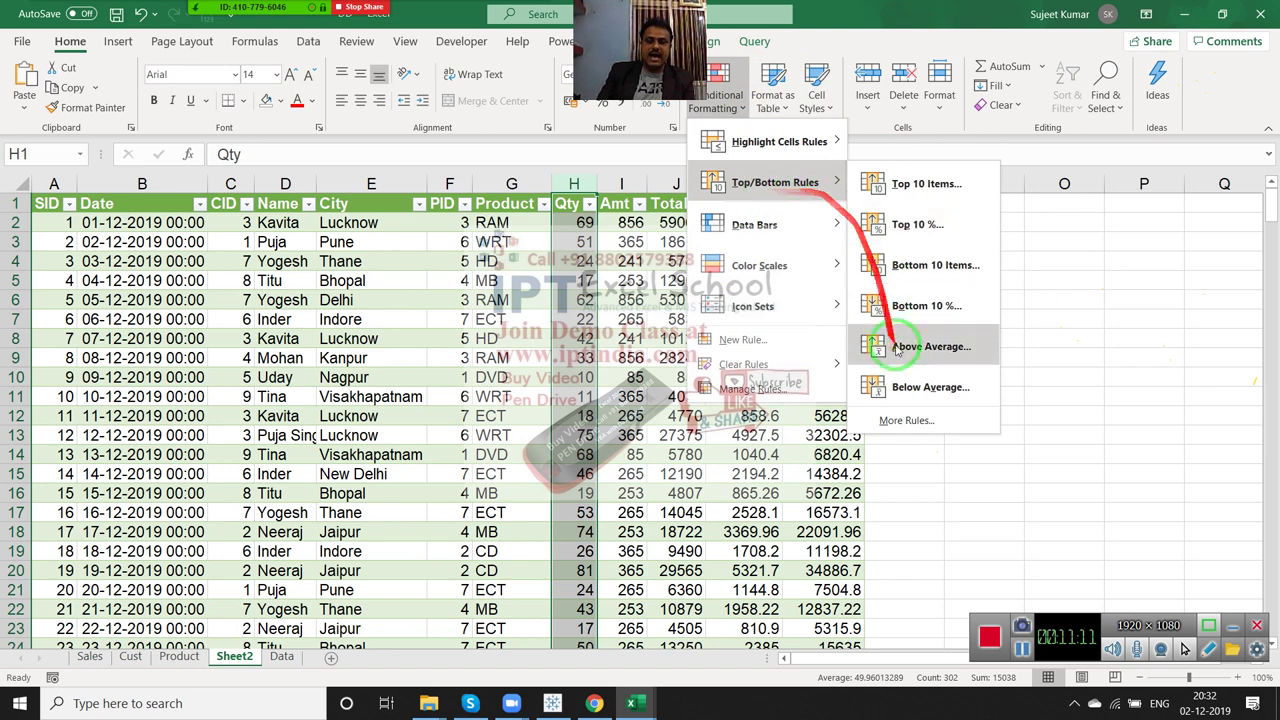
click(903, 388)
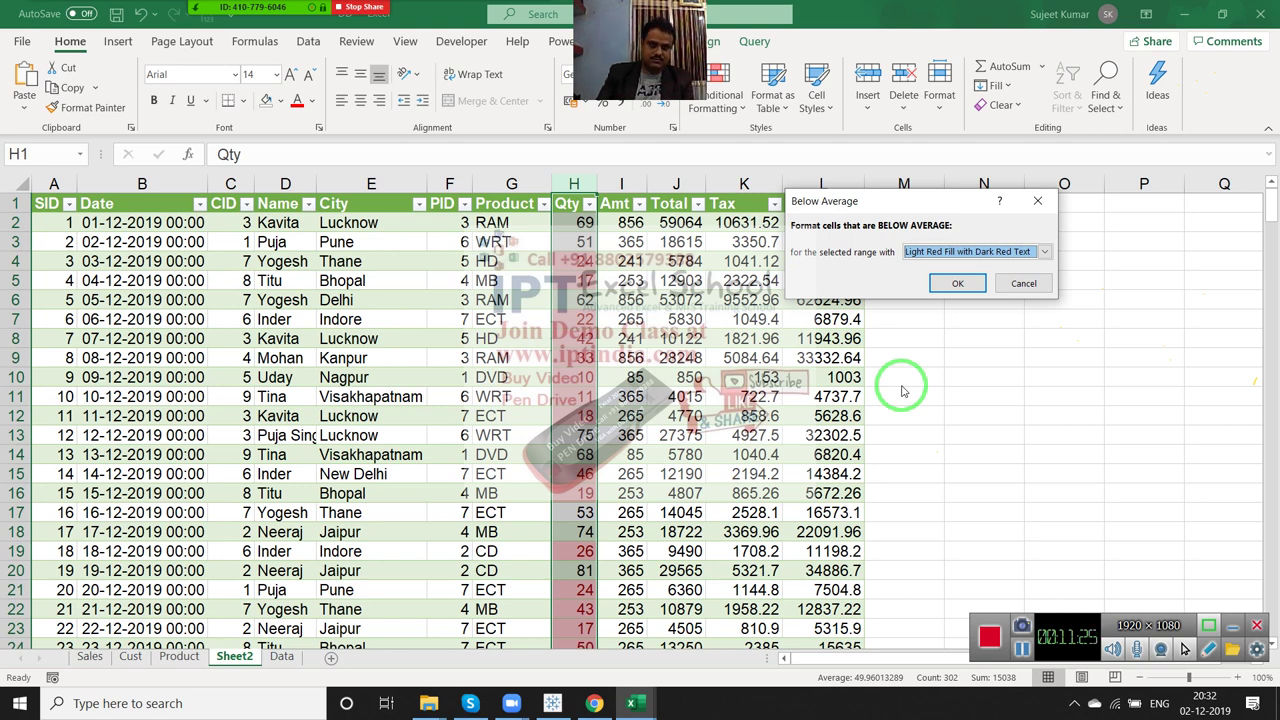
key(Return)
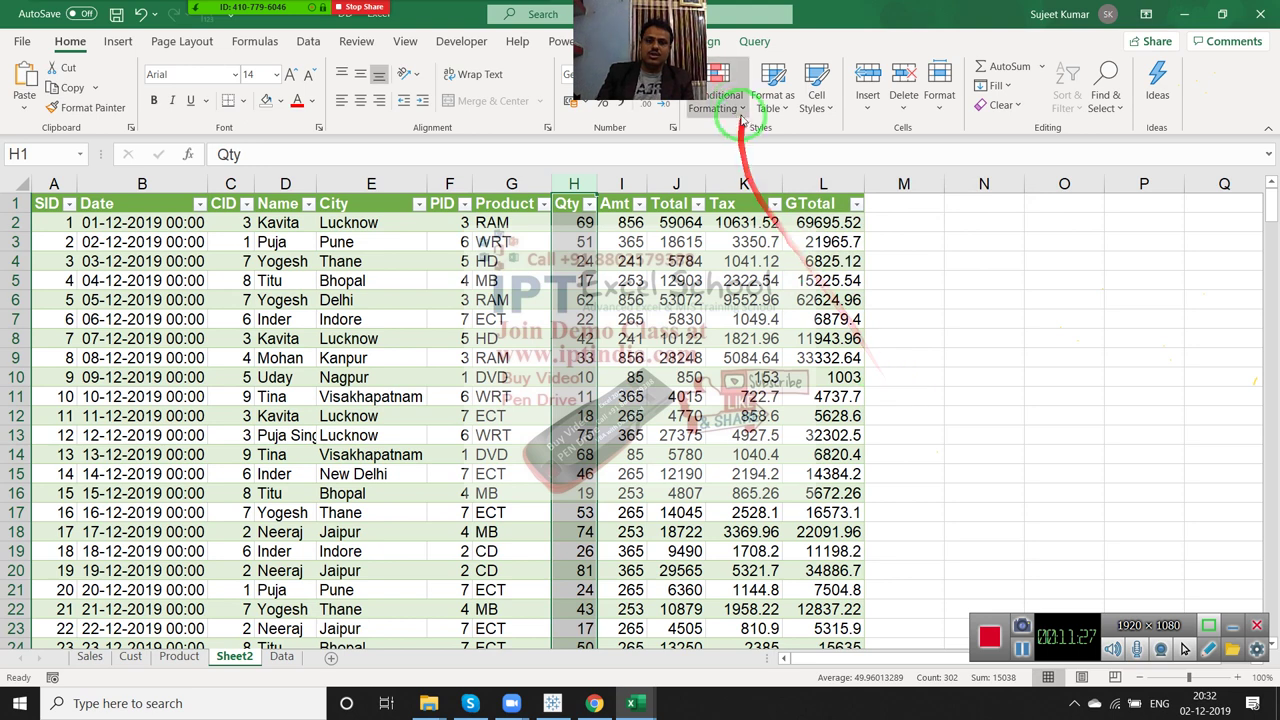
Close the conditional formatting menu unused and select the whole Qty column H.
click(716, 100)
mouse_move(752, 184)
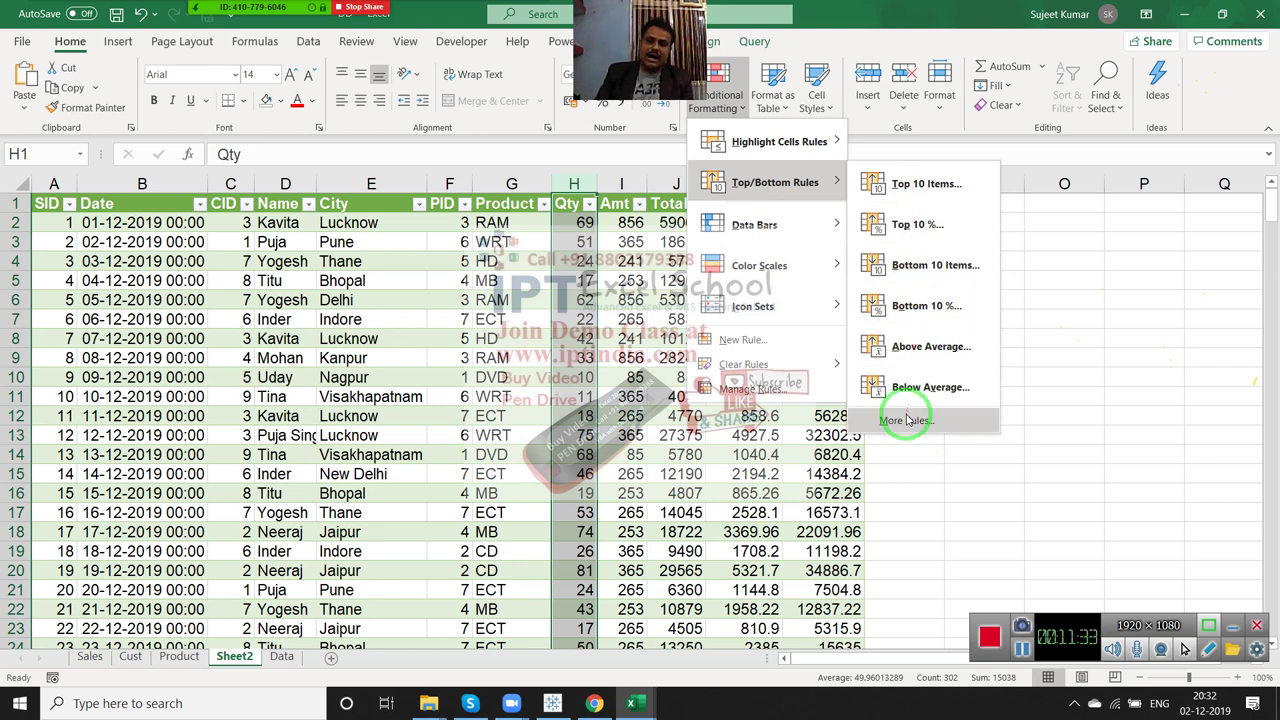
click(572, 250)
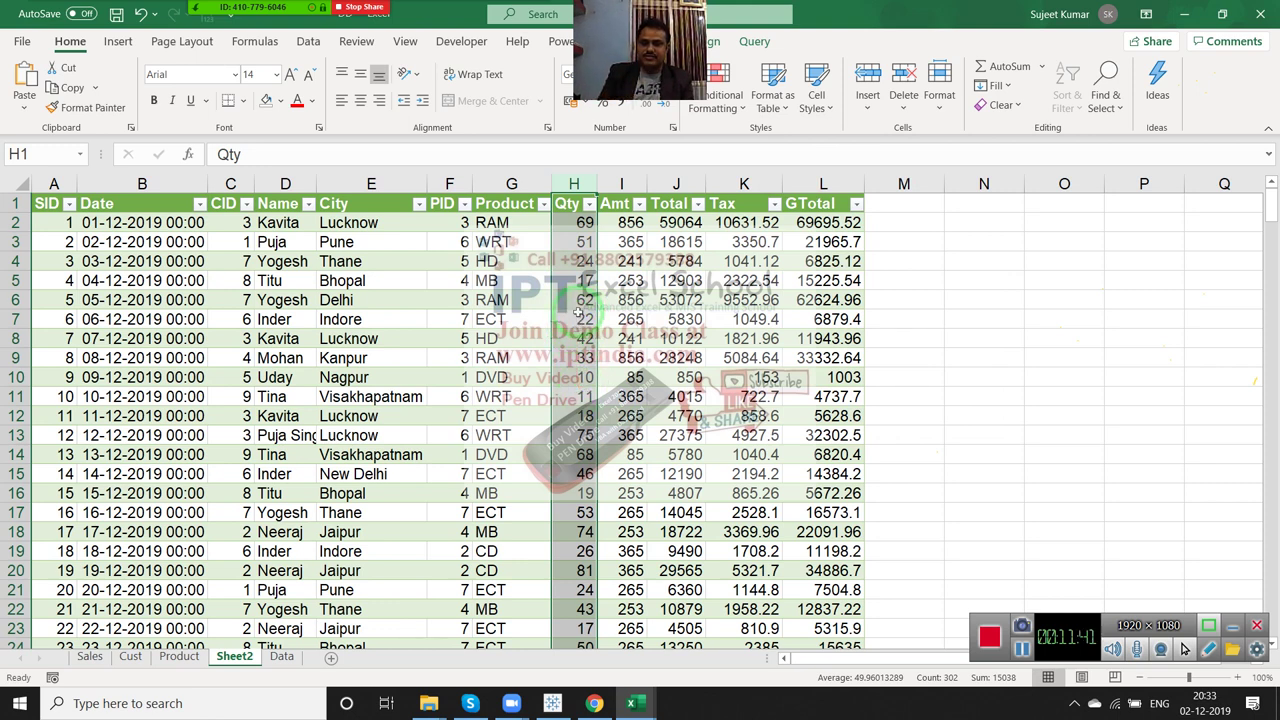
click(577, 301)
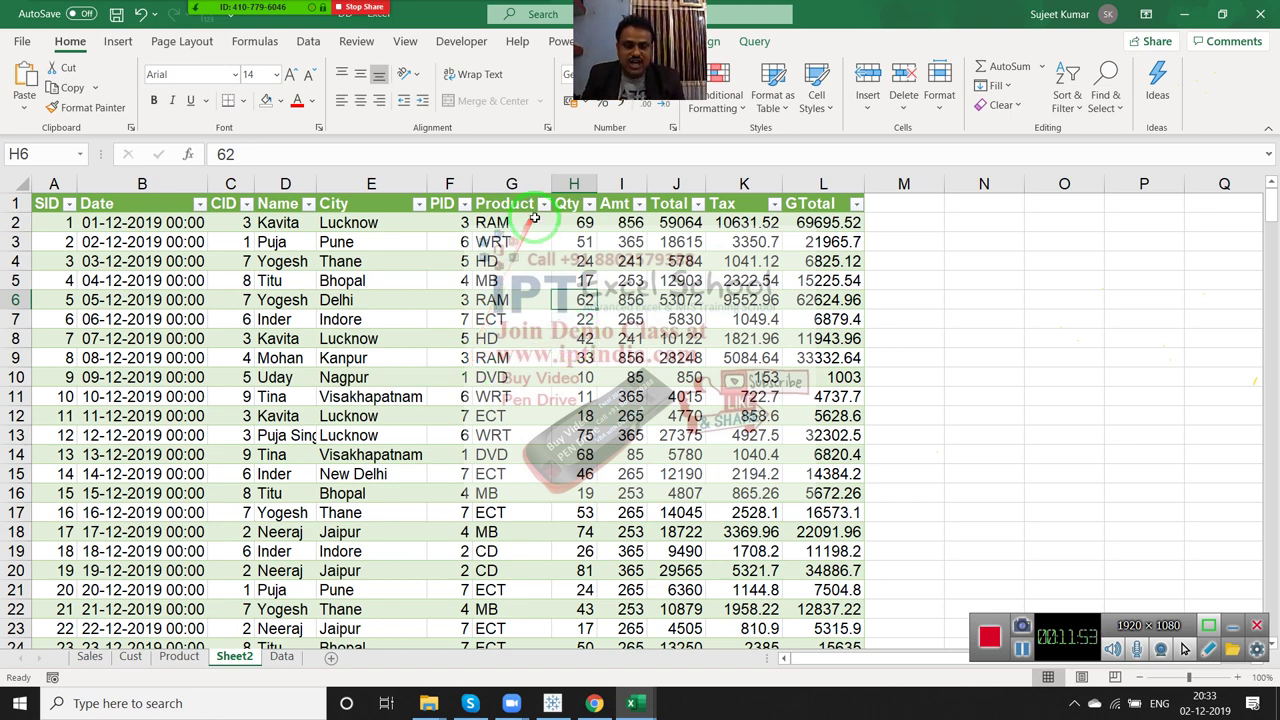
click(572, 183)
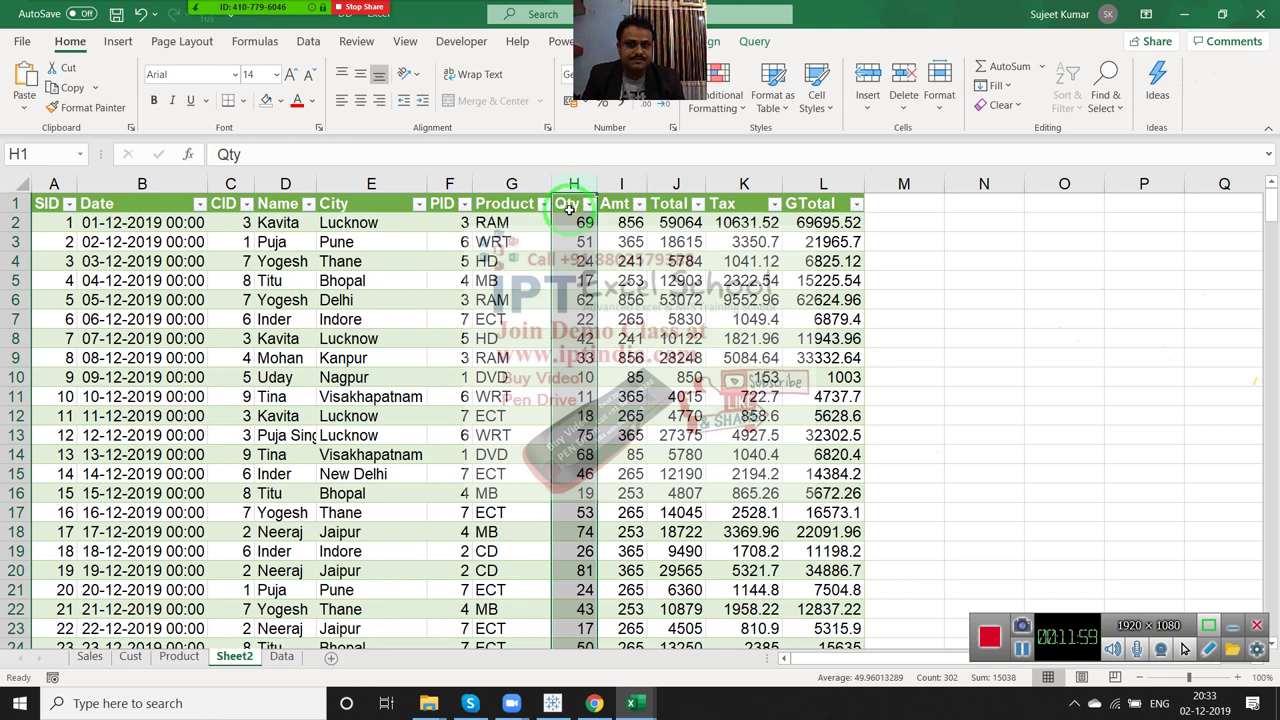
Apply Blue Data Bar gradient fill to the Qty column.
click(716, 100)
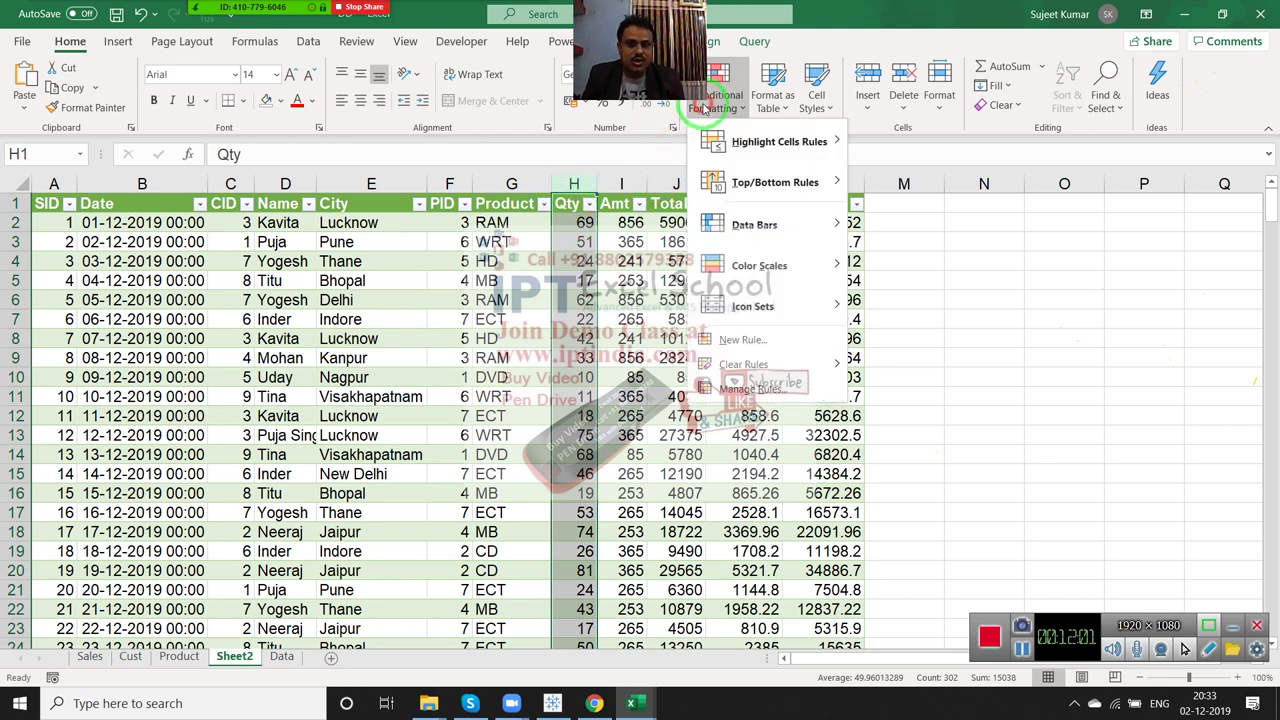
mouse_move(724, 222)
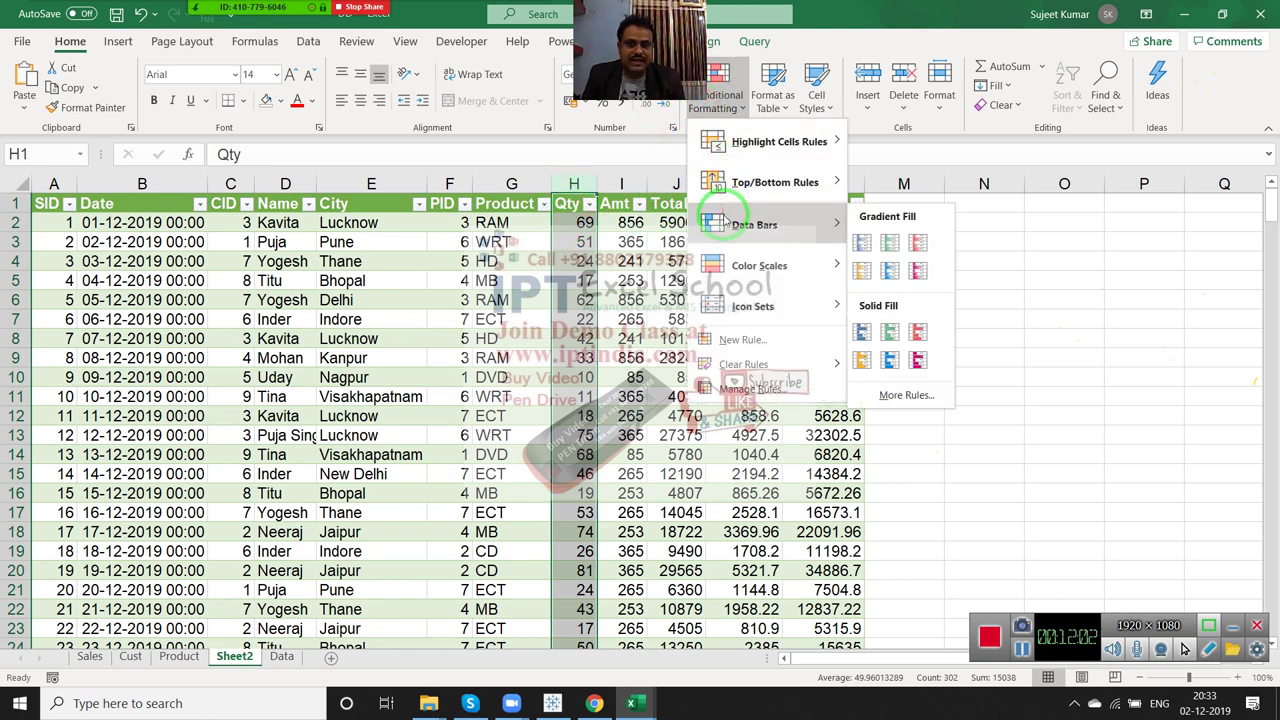
click(861, 242)
Widen column H to inspect the bars in H7, H4 and H3, then narrow it again.
drag(597, 184, 695, 184)
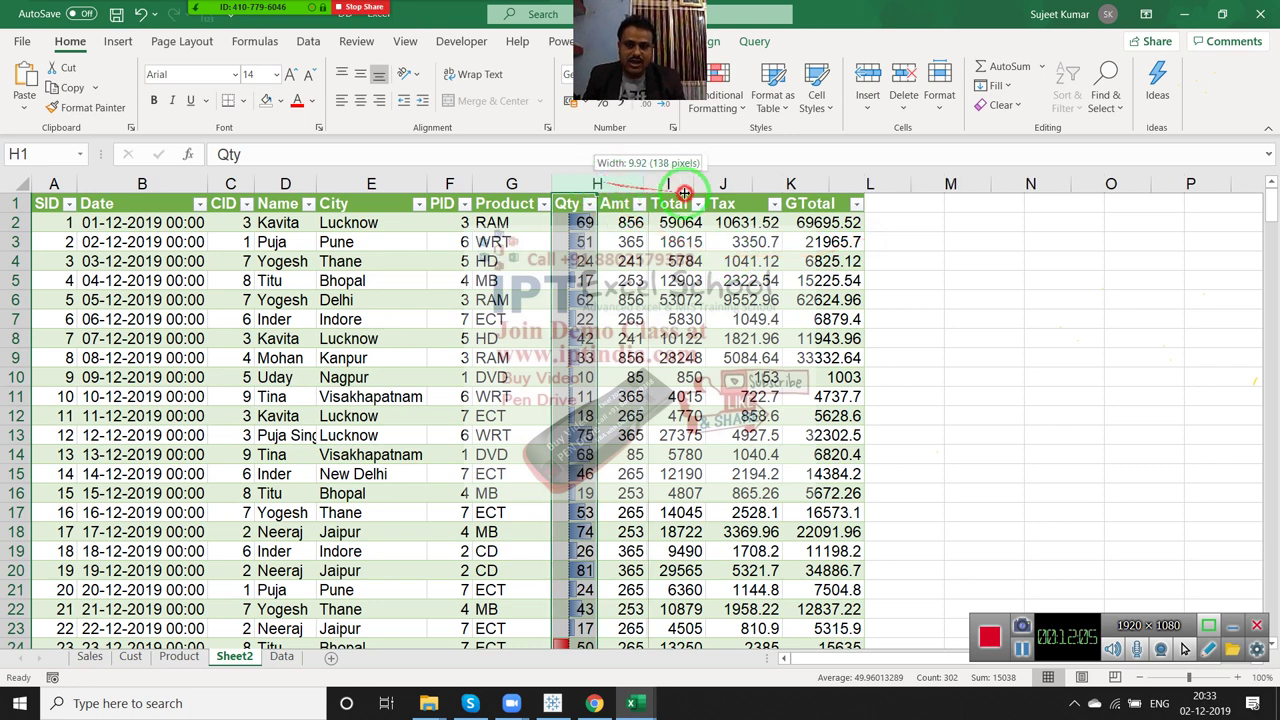
click(596, 319)
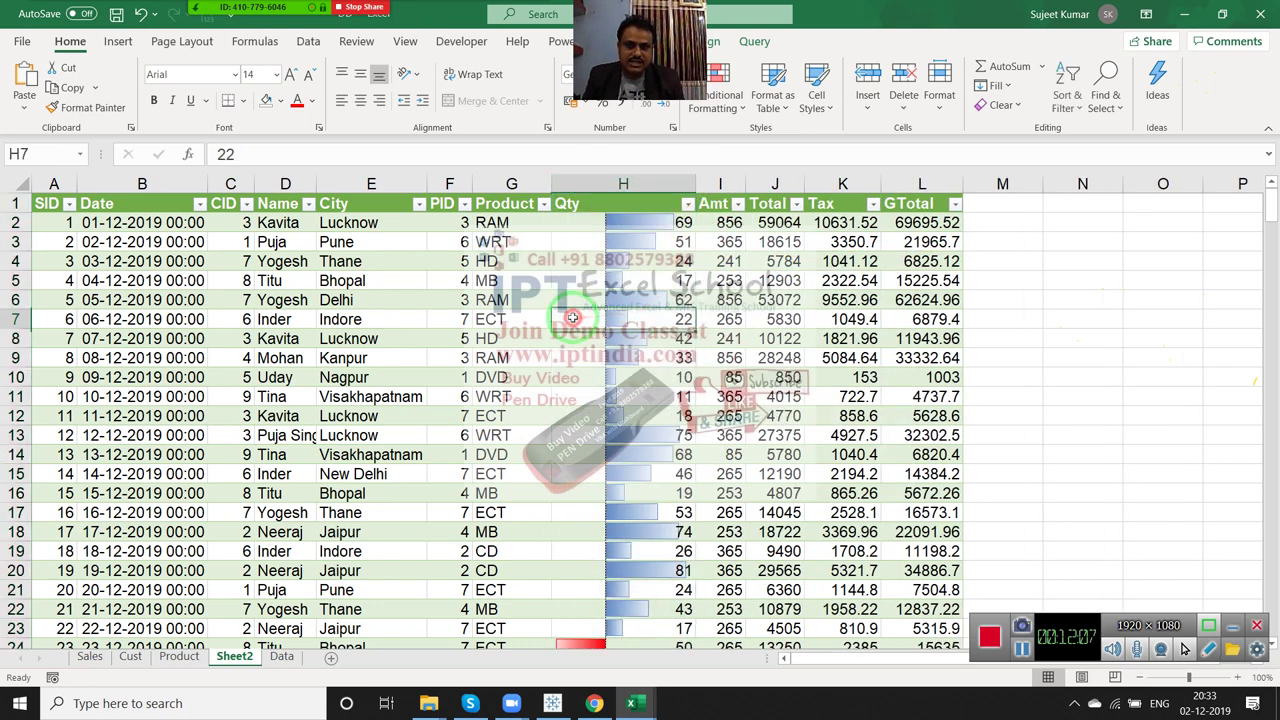
click(597, 260)
click(597, 242)
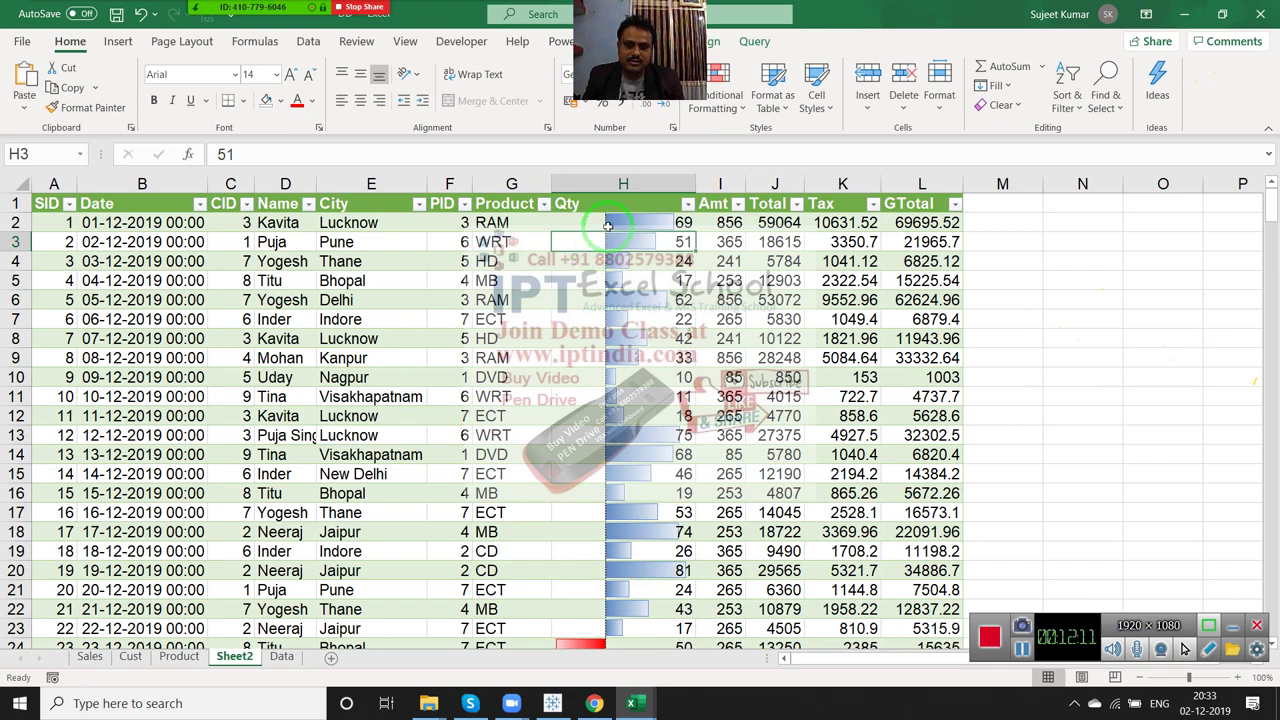
scroll(598, 400, down, 4)
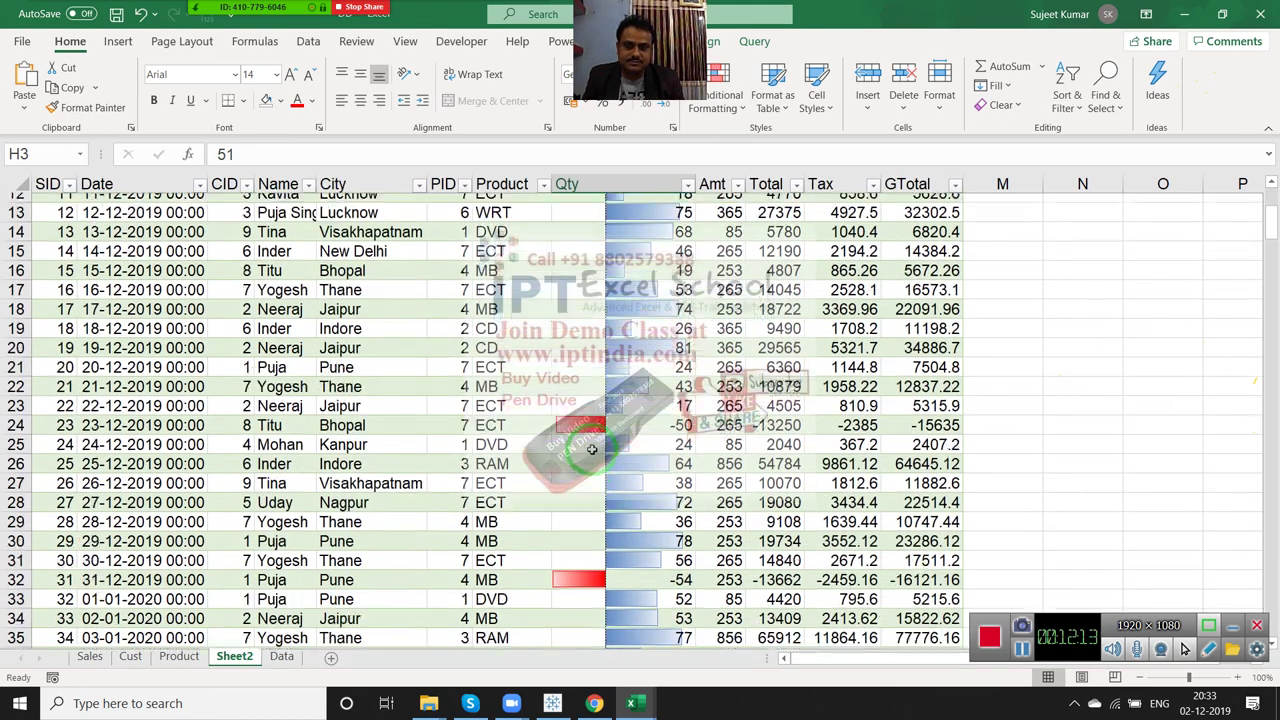
scroll(592, 449, up, 3)
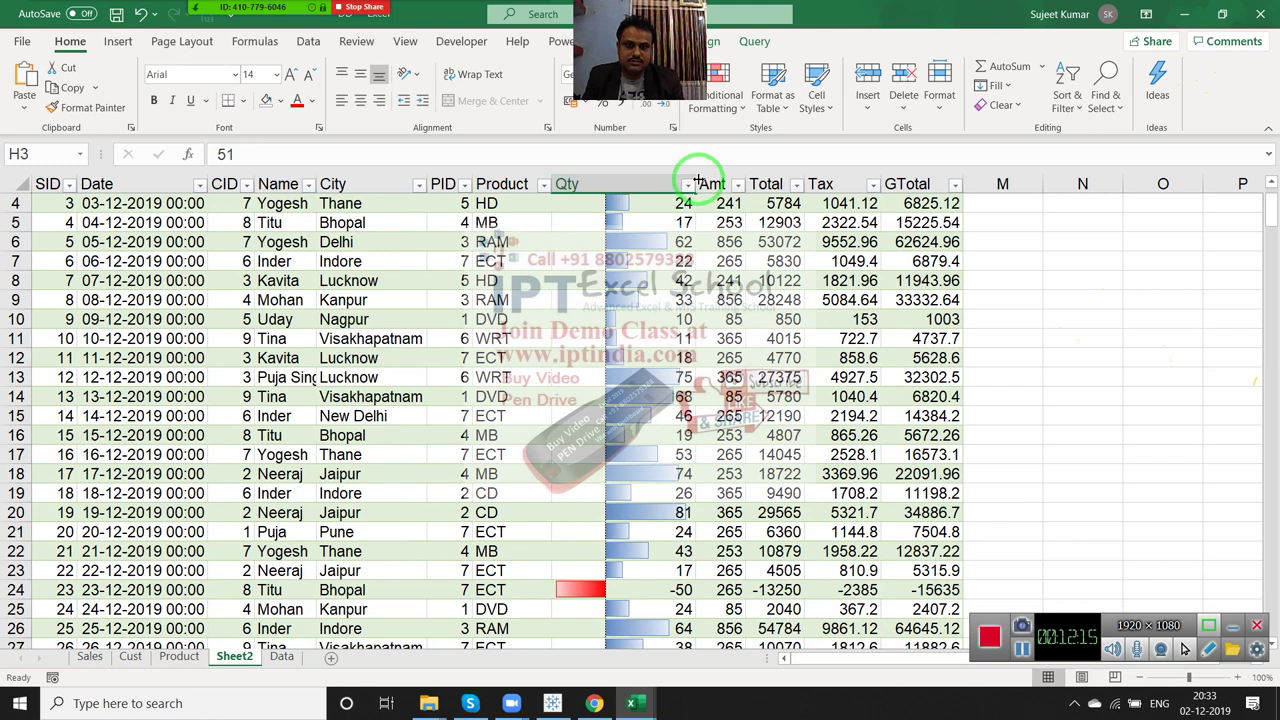
drag(698, 180, 601, 180)
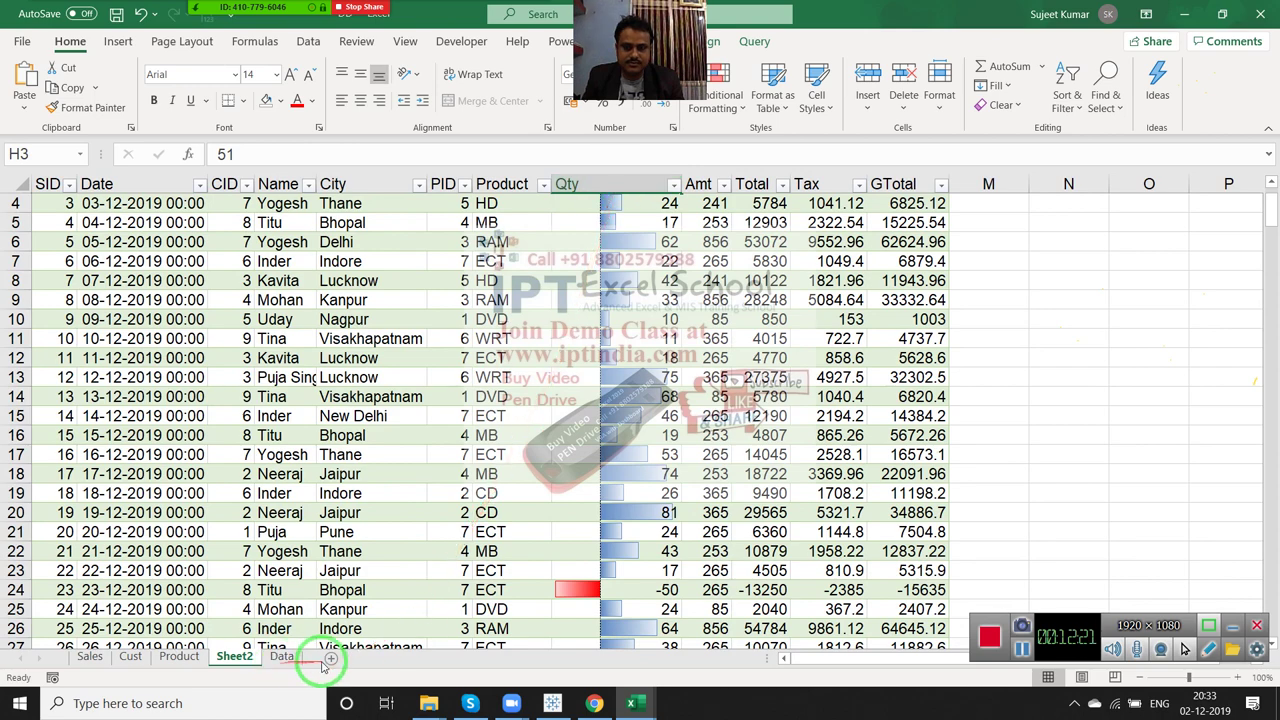
On Sheet1, enter a few trial values in A1:A3 and then clear them.
click(288, 656)
text(5)
key(Return)
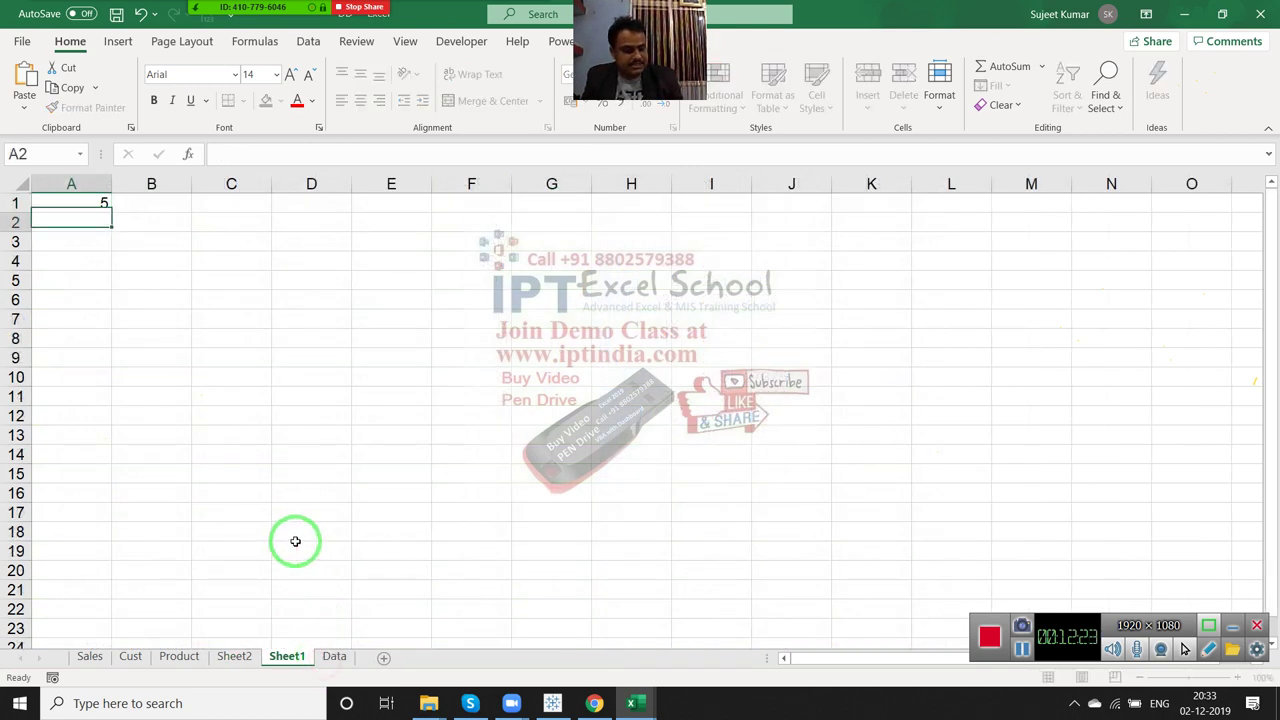
text(6)
key(Return)
text(5)
key(Return)
text(0)
key(Escape)
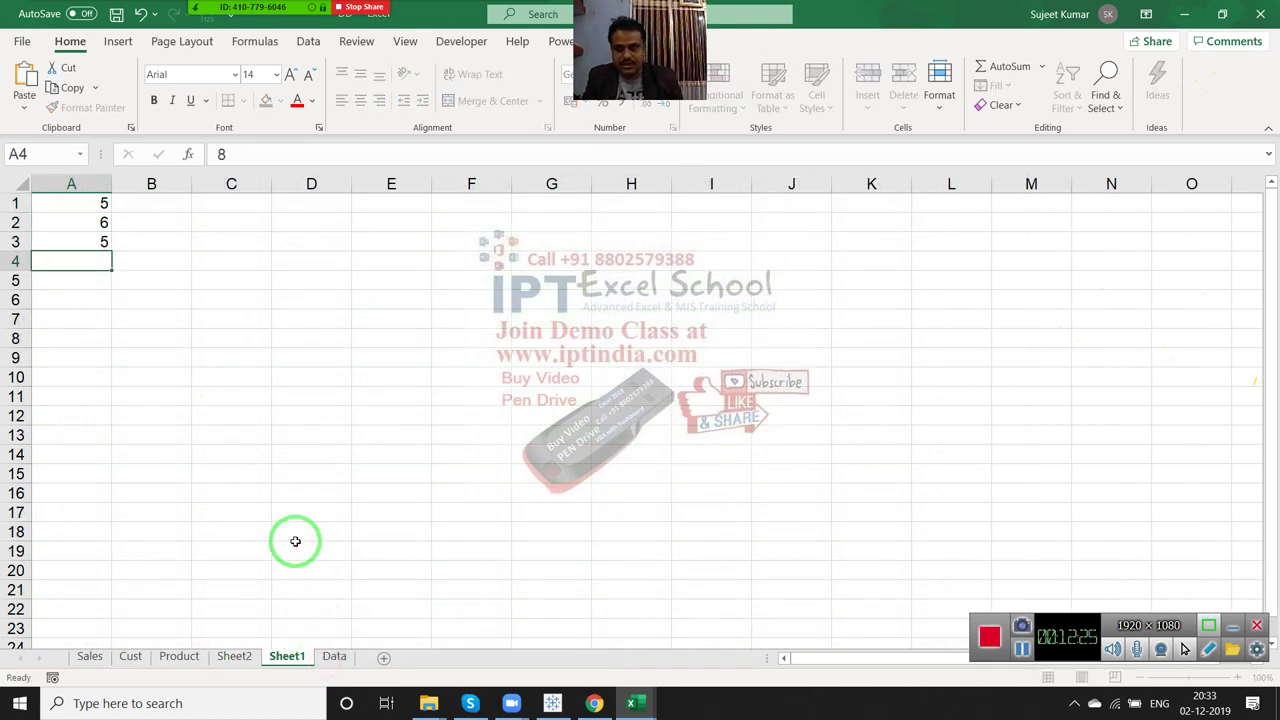
key(Up)
key(Up)
key(Up)
key(shift+Down)
key(shift+Down)
key(Delete)
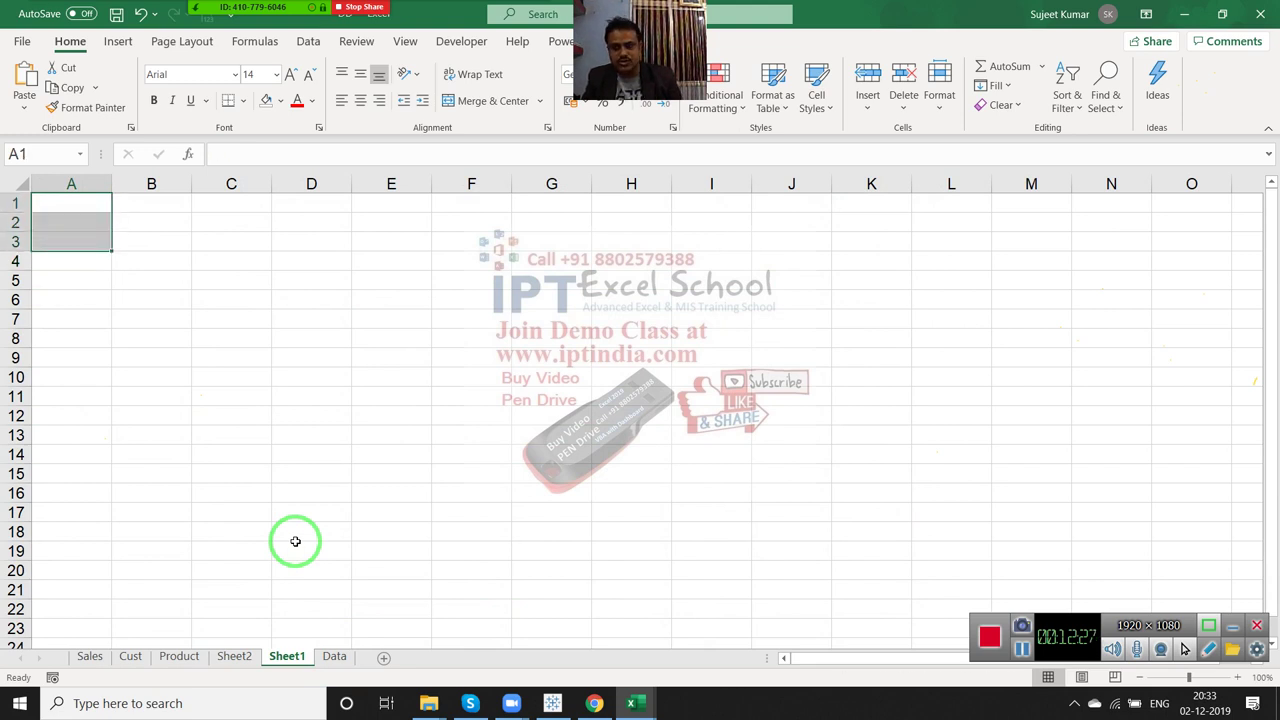
key(Up)
Enter 1 through 10 in A1:A10 and select them.
text(1 2 3)
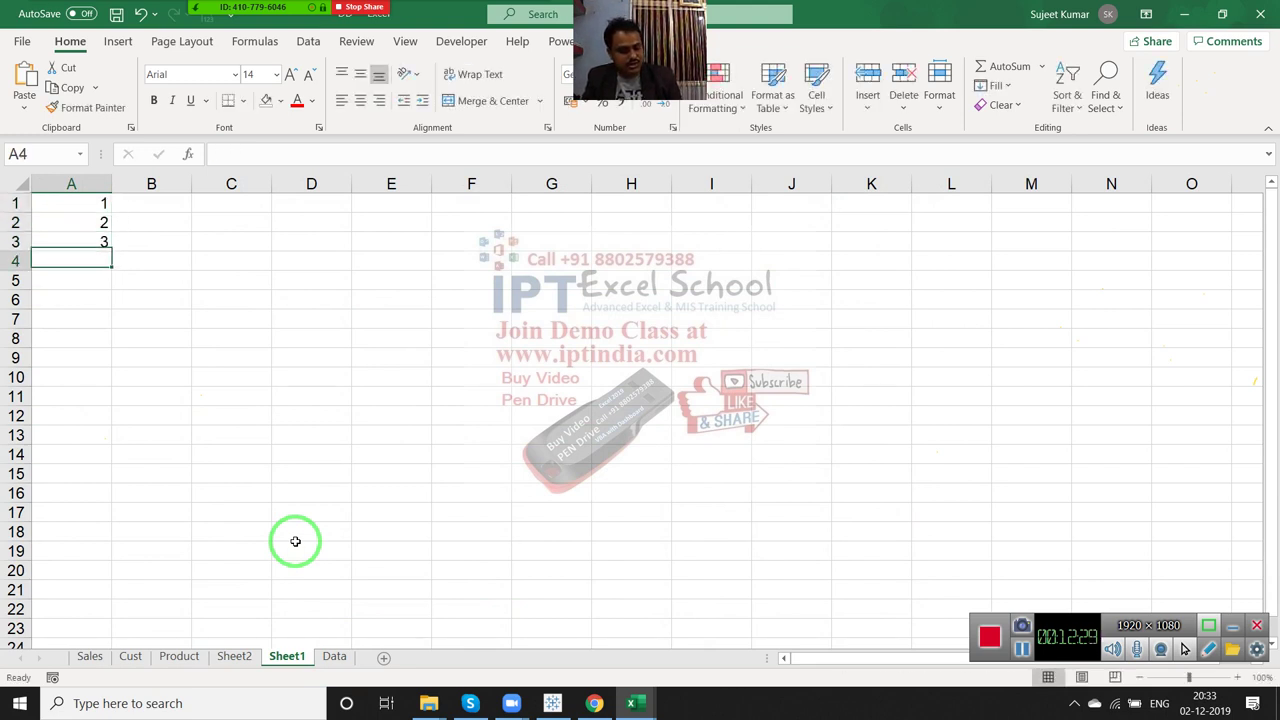
text( 4 5 6 7)
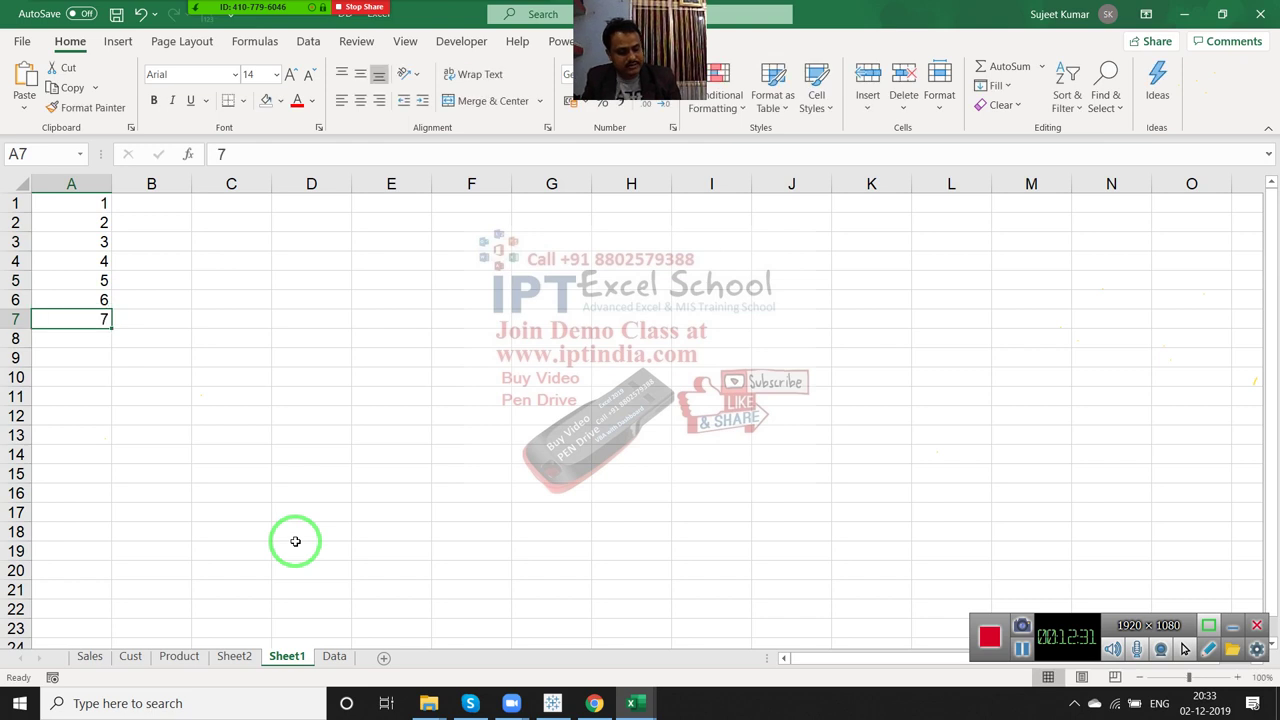
text( 8 9 10)
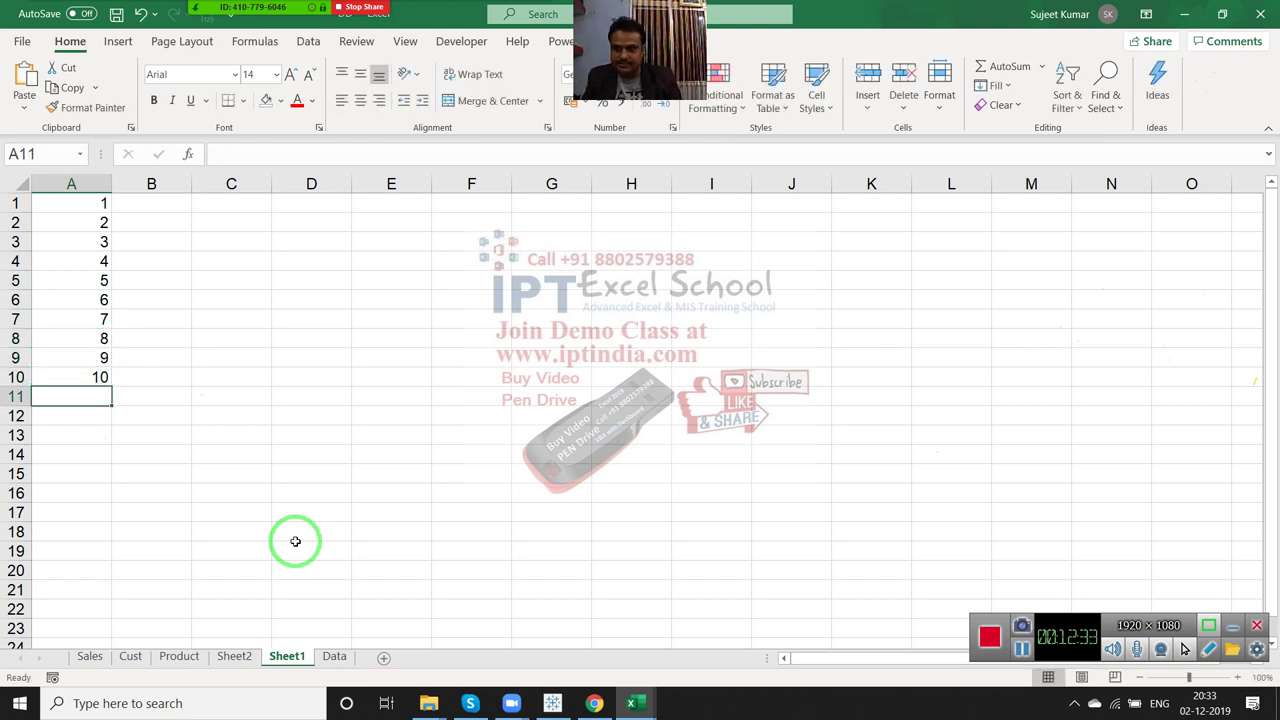
key(Up)
key(ctrl+shift+Up)
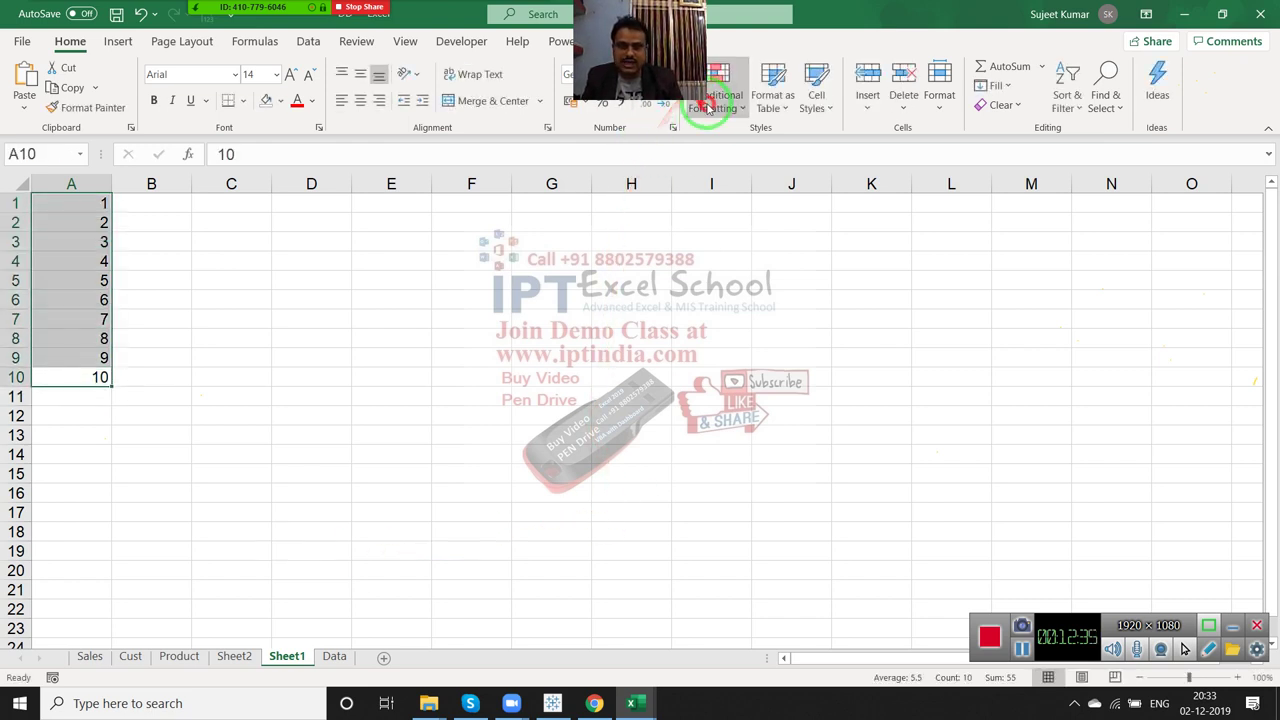
Preview Data Bars, Color Scales and Icon Sets on A1:A10.
click(712, 105)
mouse_move(810, 228)
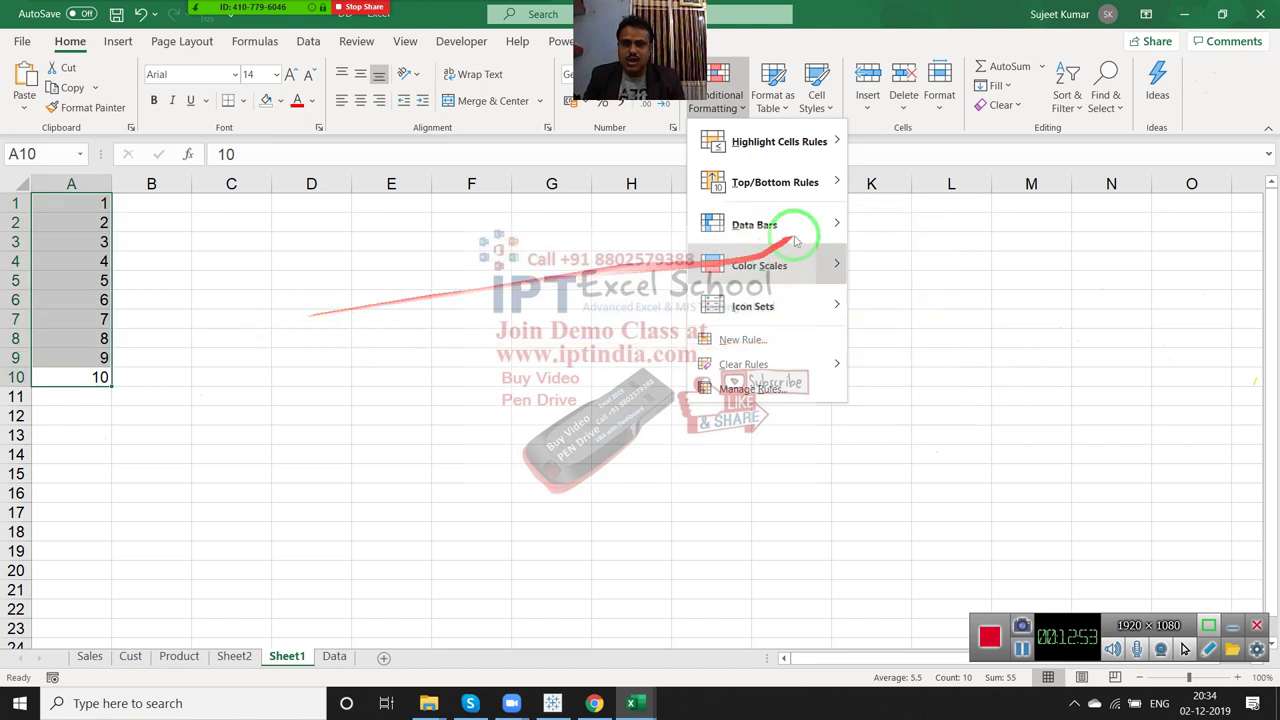
mouse_move(797, 255)
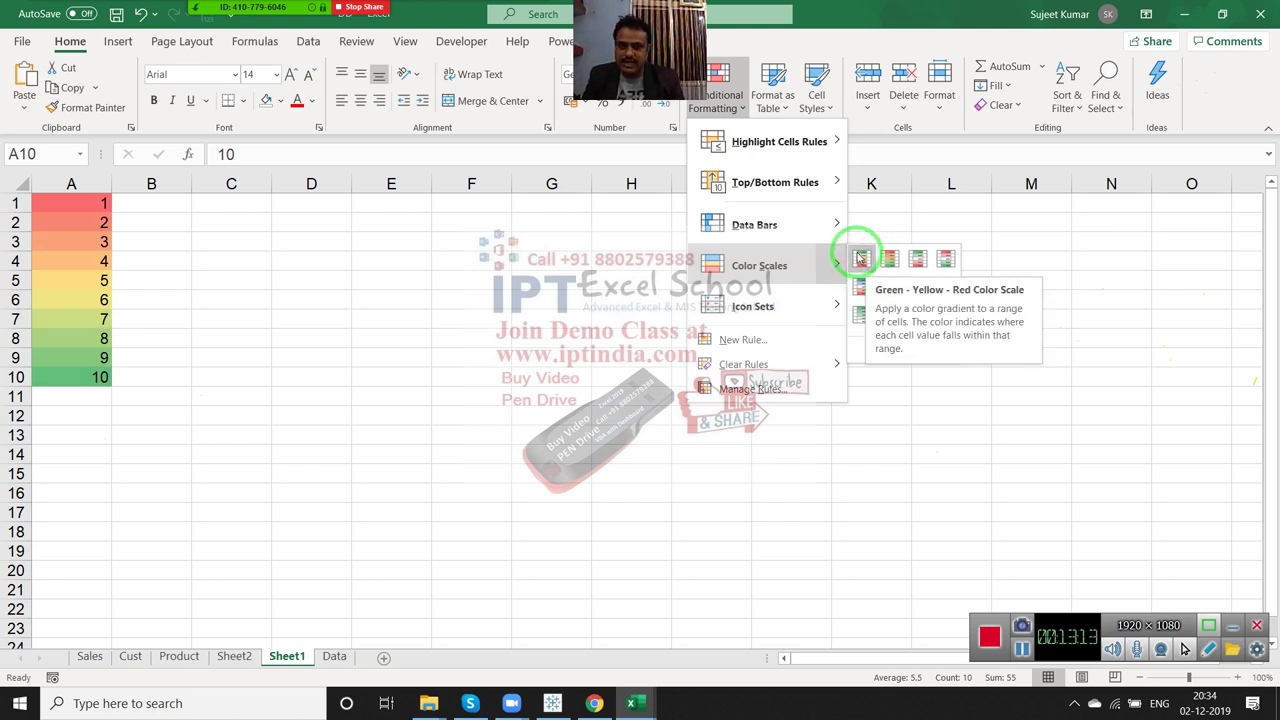
mouse_move(829, 300)
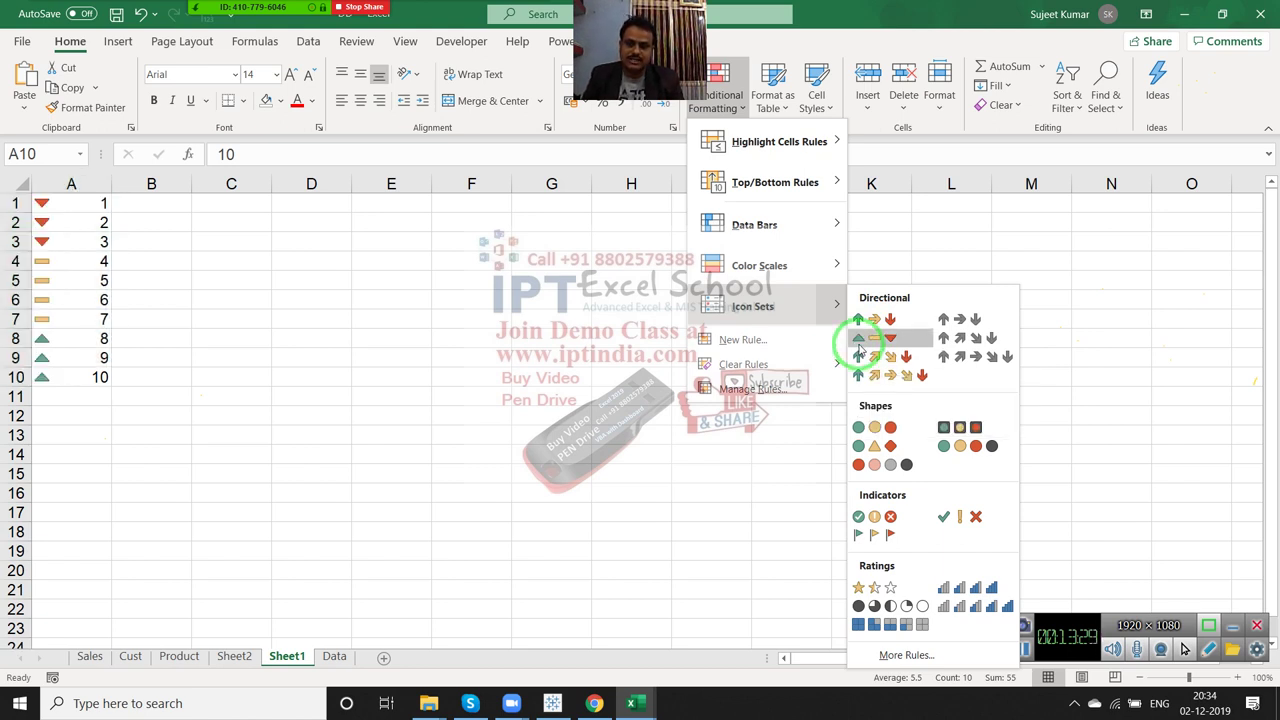
Dismiss the icon menu and enter headings Q1 in D5 and Q2 in E5.
click(380, 277)
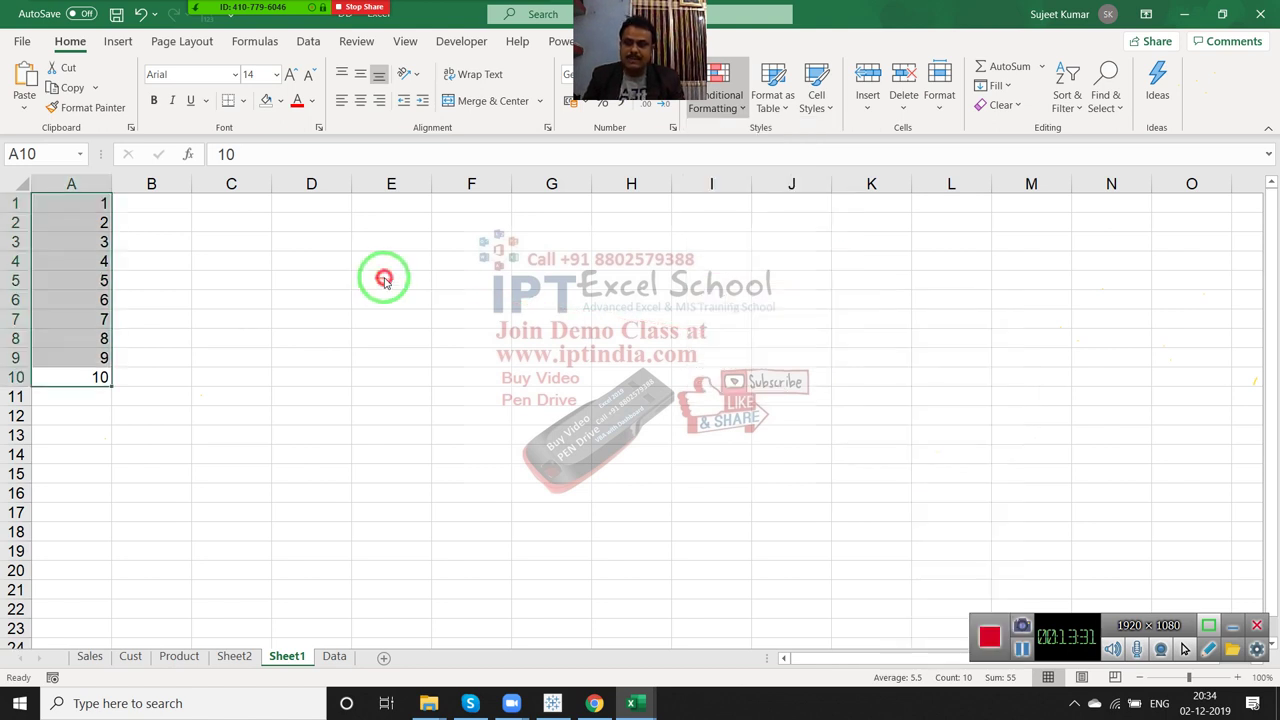
click(339, 285)
text(Q1)
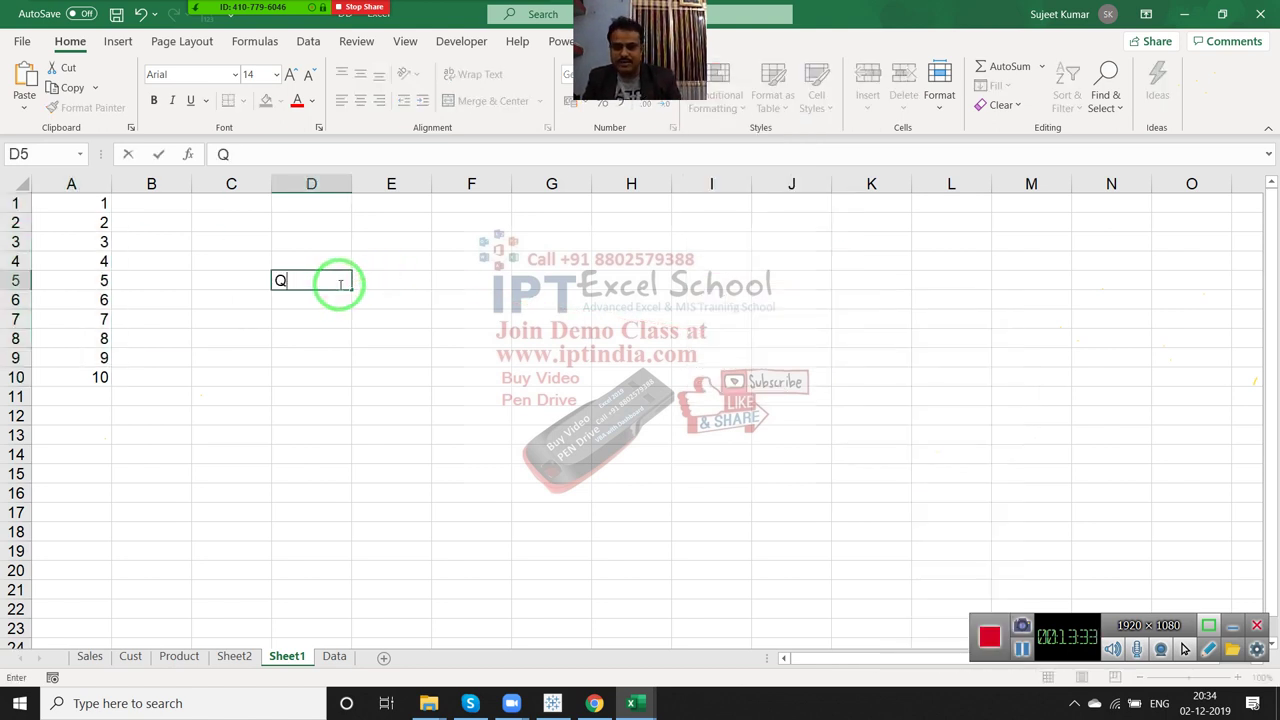
key(Tab)
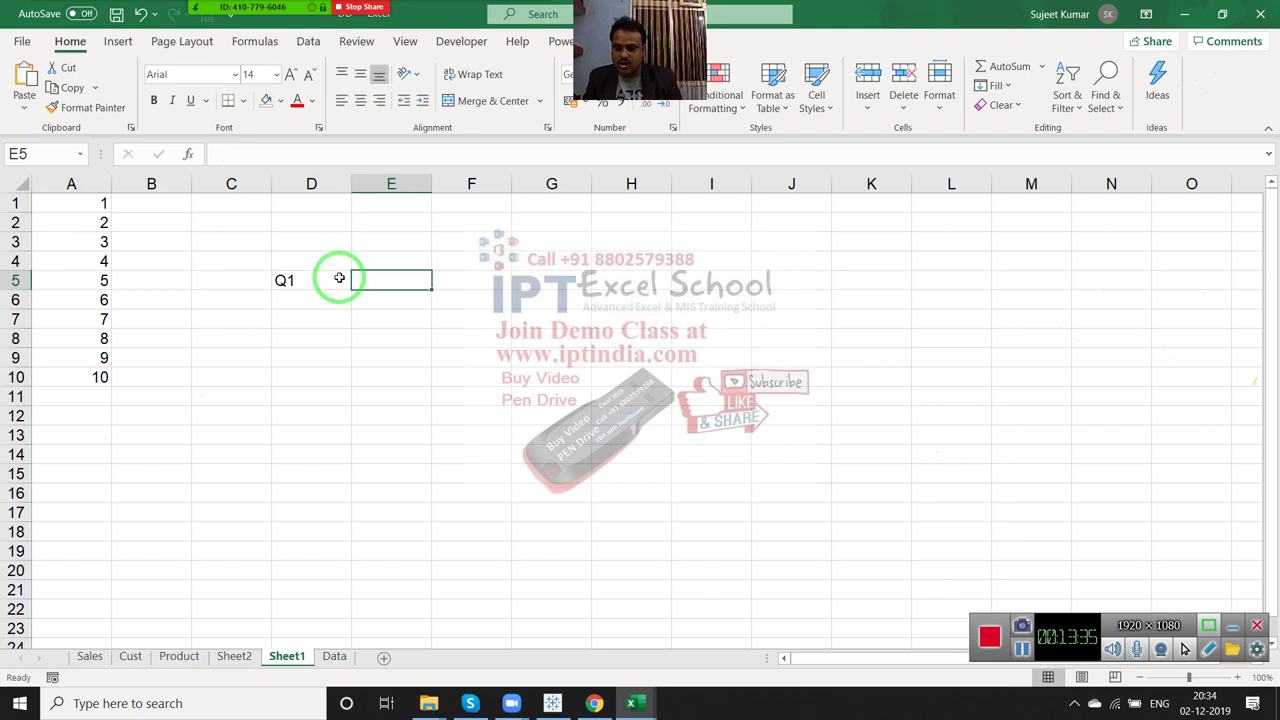
text(Q2)
key(Return)
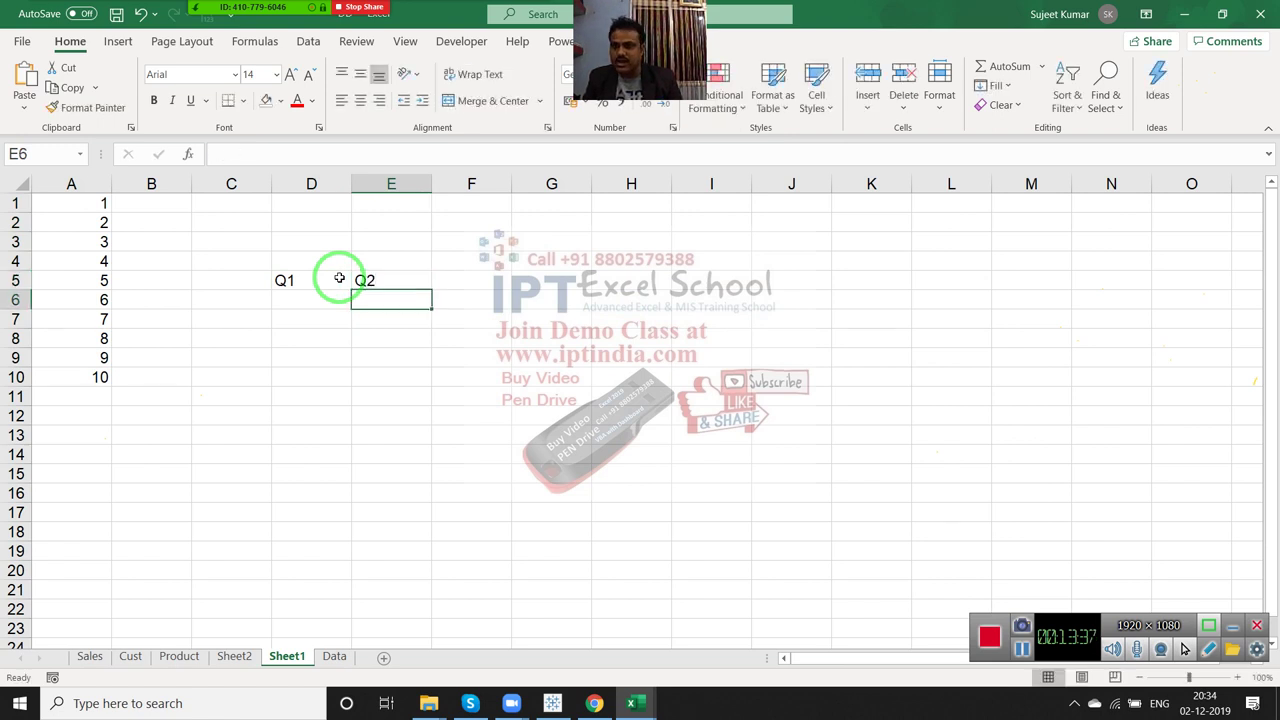
Enter 40 in D6 and 45 in E6, then select D6:E6.
key(Left)
text(40)
key(Tab)
text(45)
key(Tab)
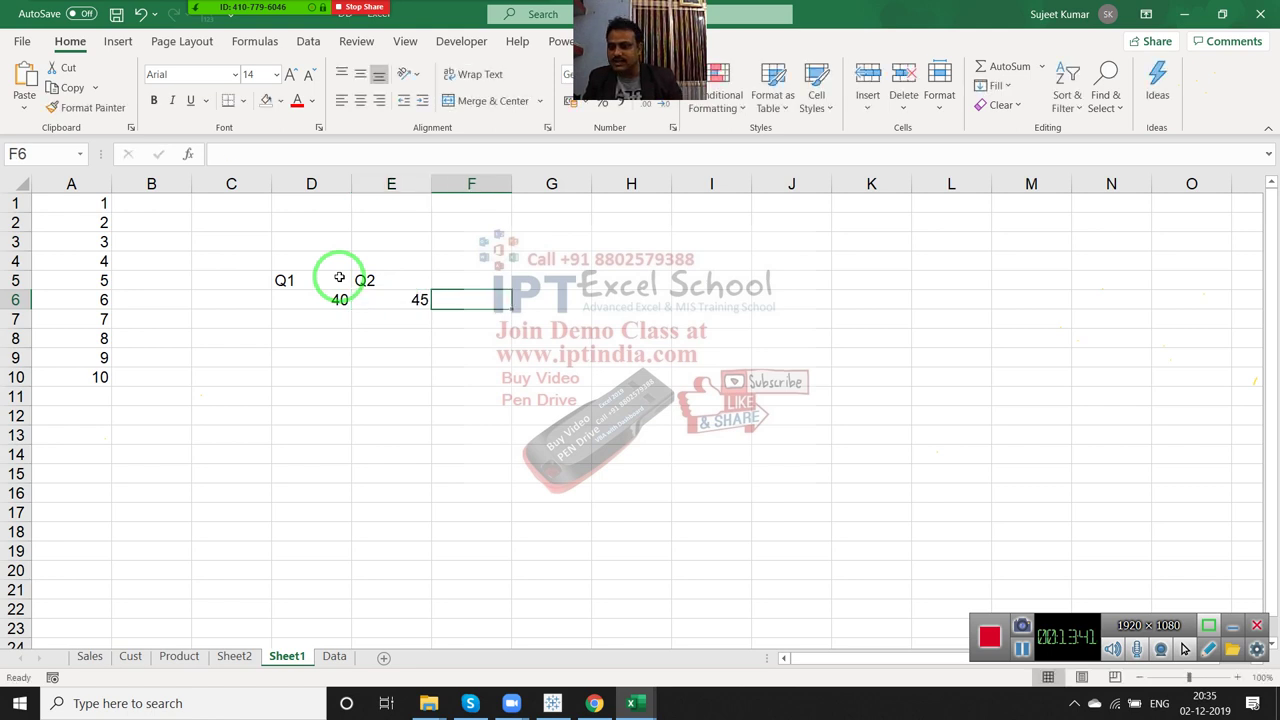
key(Left)
key(Left)
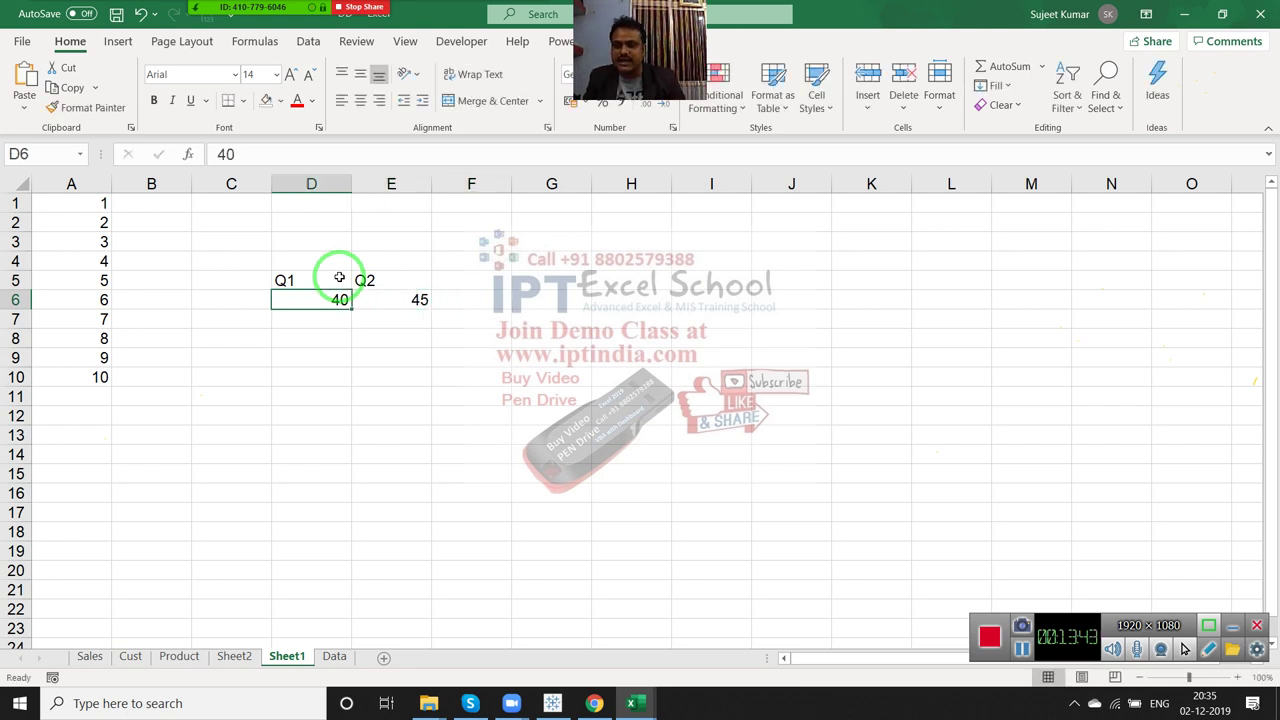
key(Right)
key(Right)
key(Left)
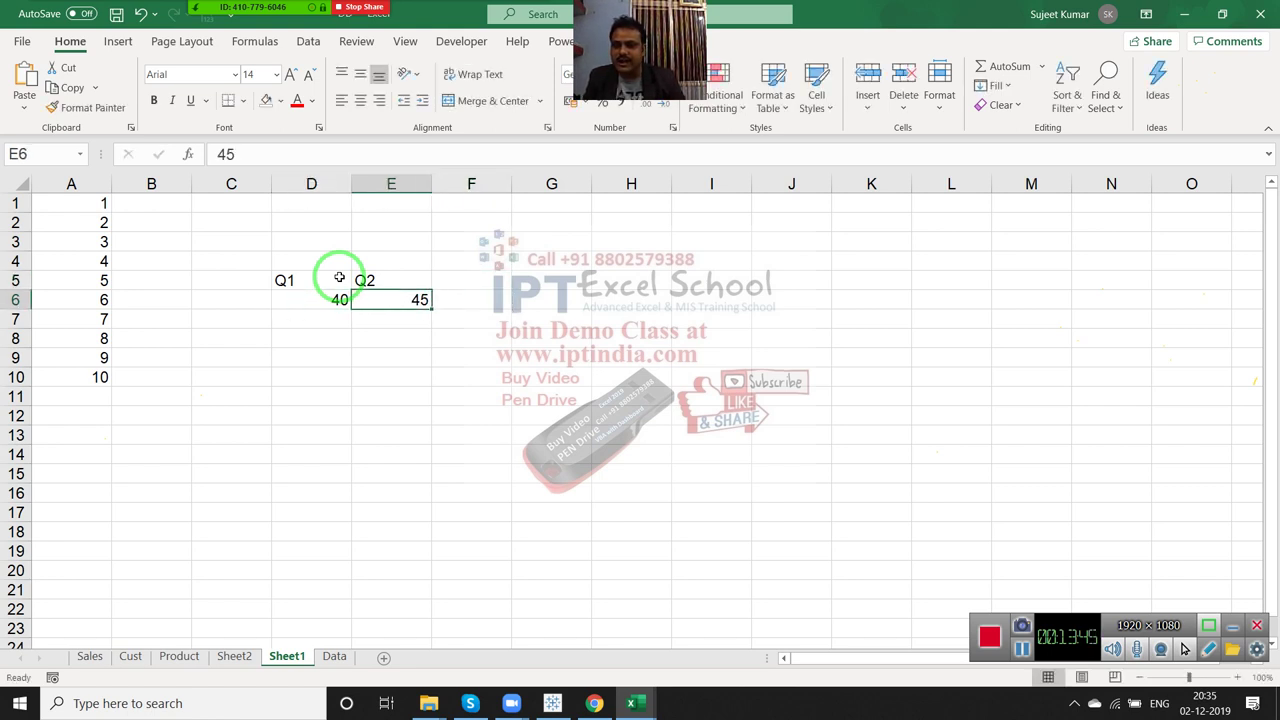
key(Left)
key(shift+Right)
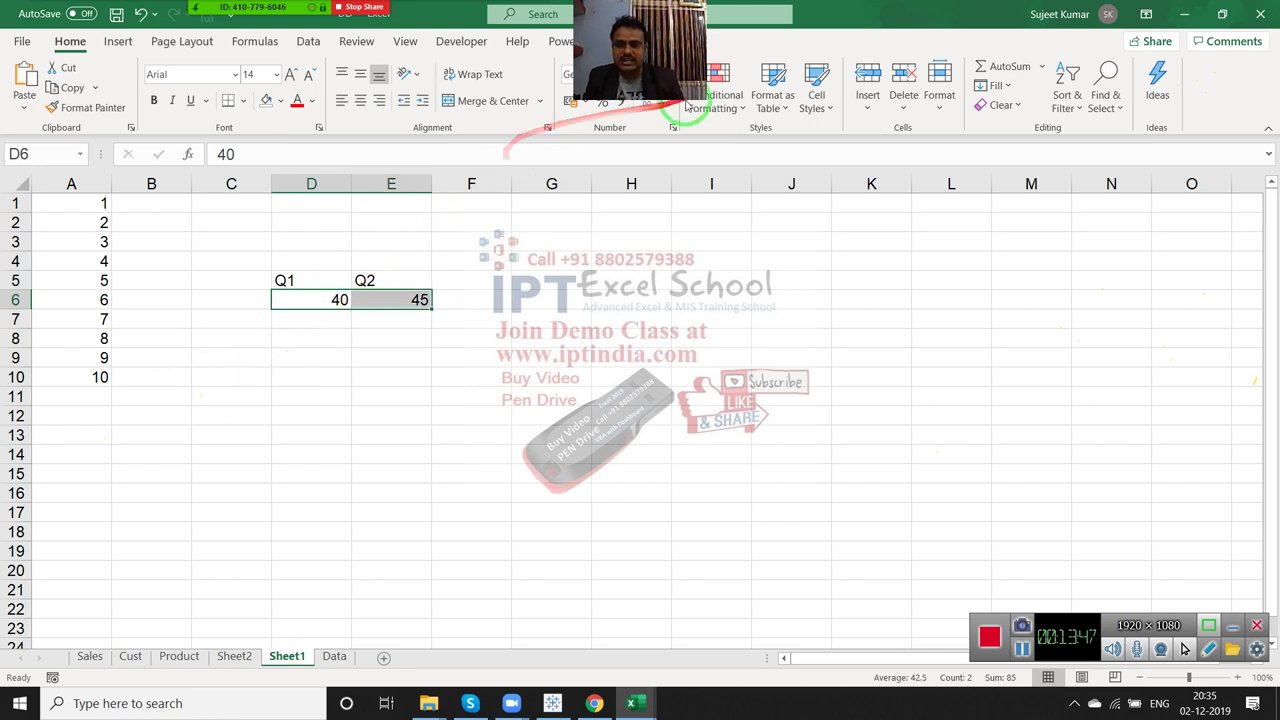
Apply the 3 Arrows icon set to the values in D6:E6.
click(700, 108)
mouse_move(790, 312)
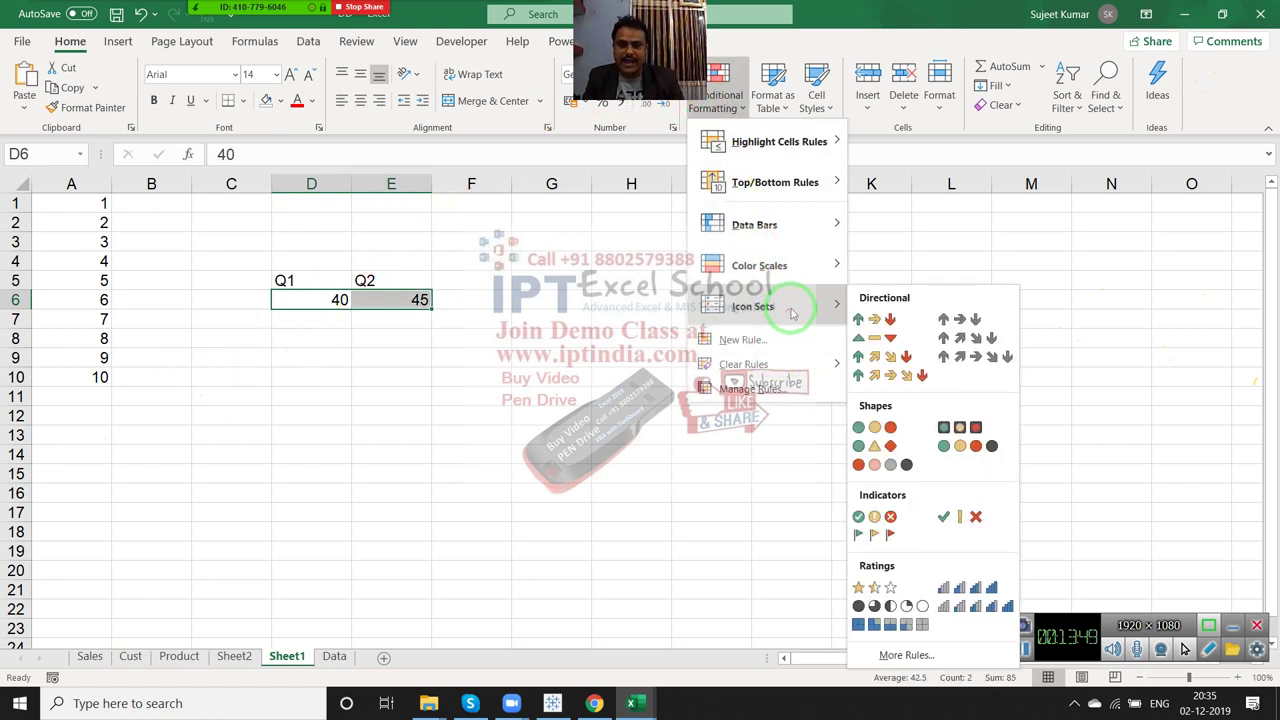
click(874, 318)
click(455, 368)
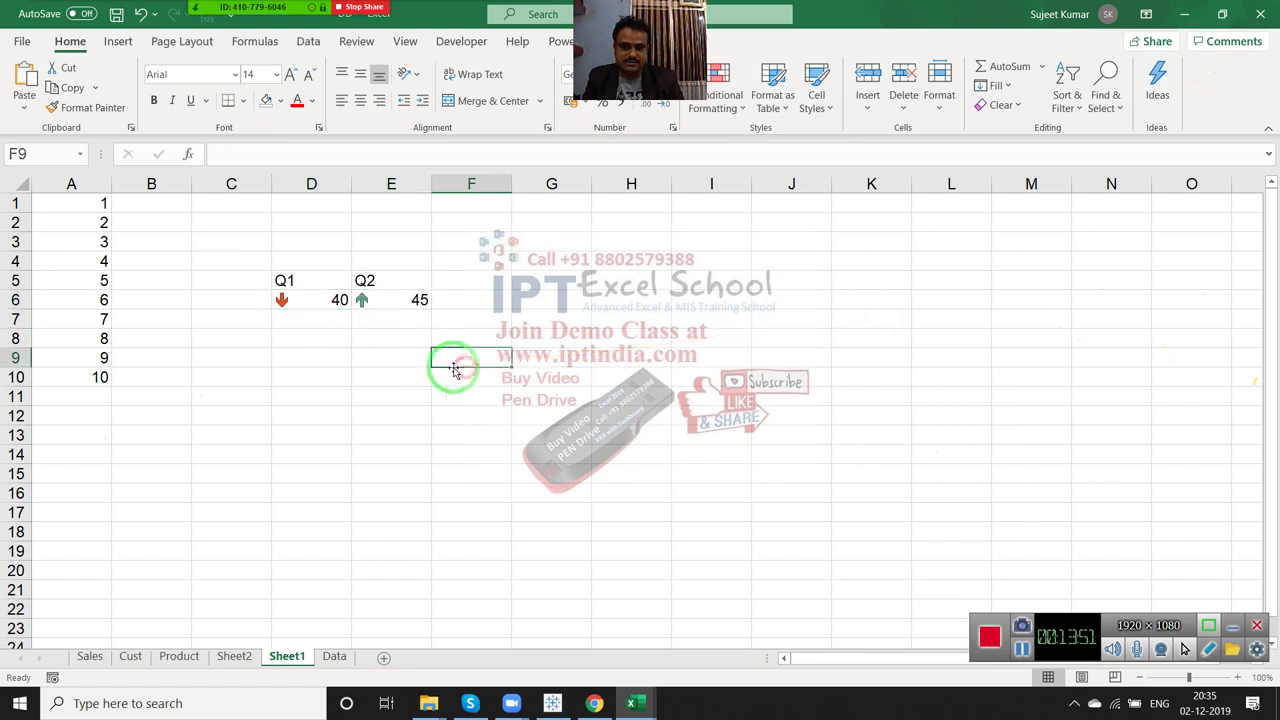
Change the Q2 value in E6 to 39 so the arrows flip.
click(402, 292)
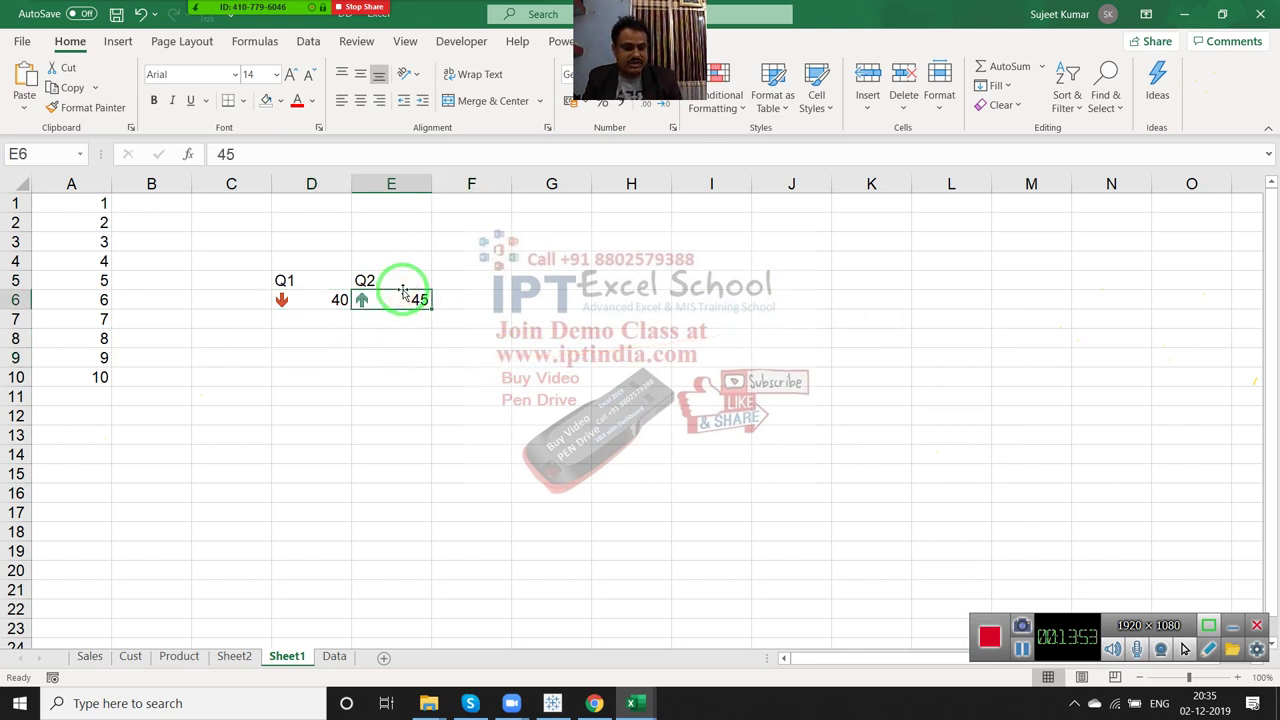
text(39)
key(Return)
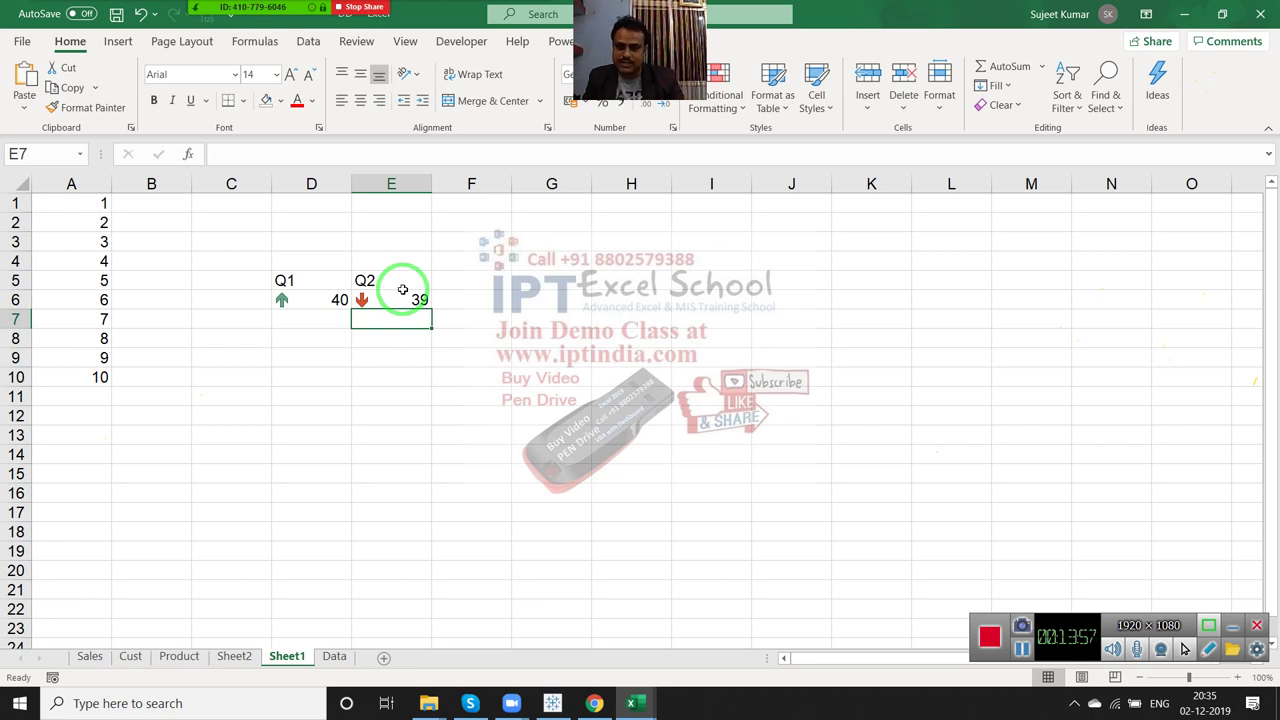
click(404, 287)
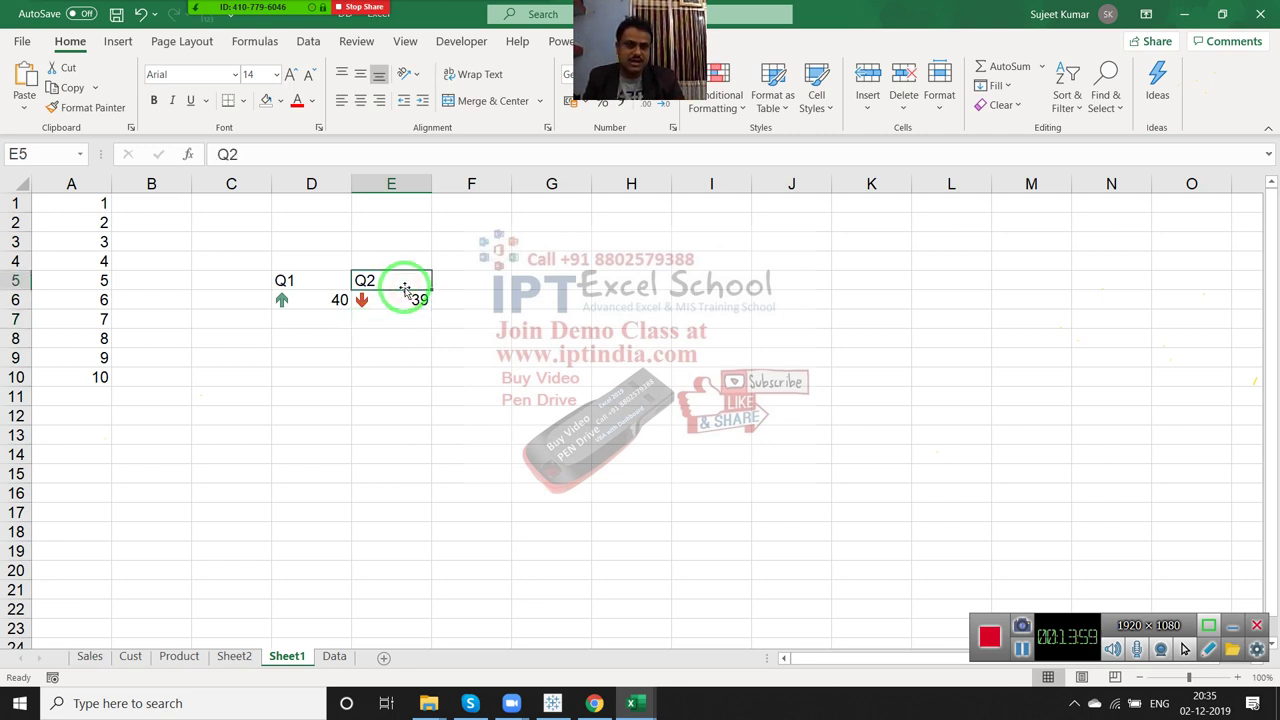
Browse the Conditional Formatting menu's Icon Sets, Highlight Cells Rules and Data Bars submenus.
click(716, 113)
mouse_move(763, 318)
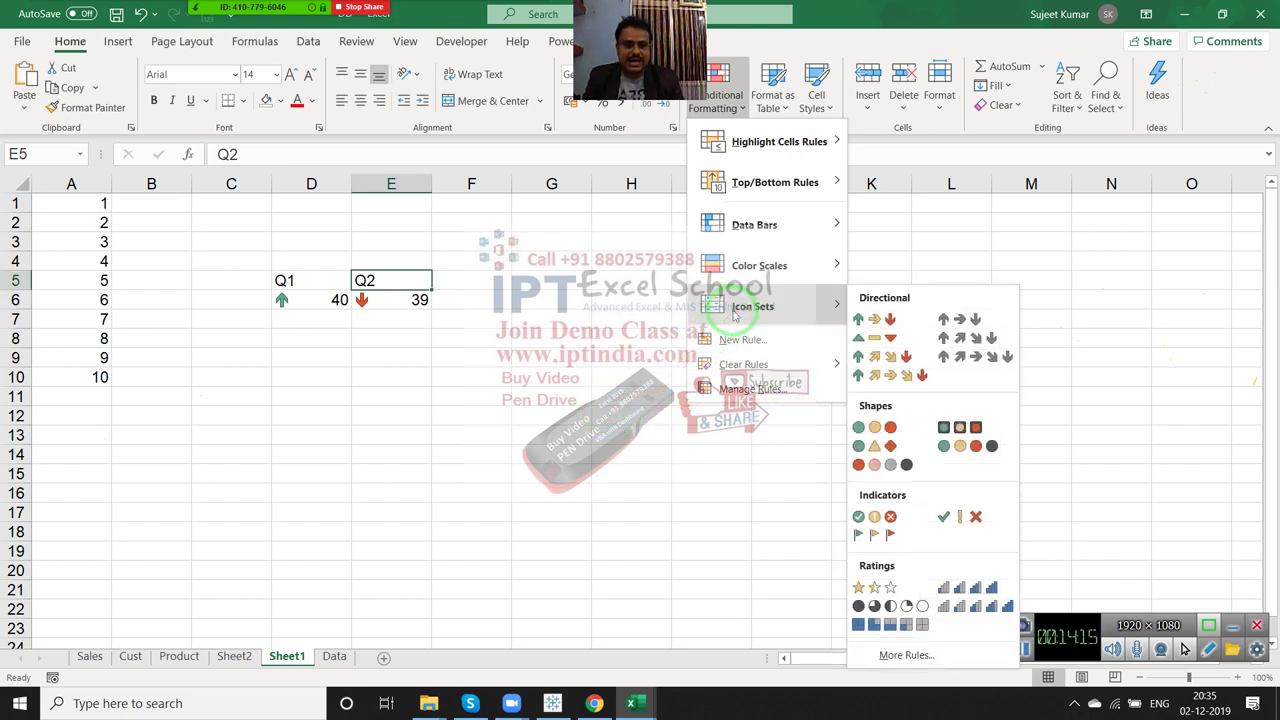
mouse_move(757, 132)
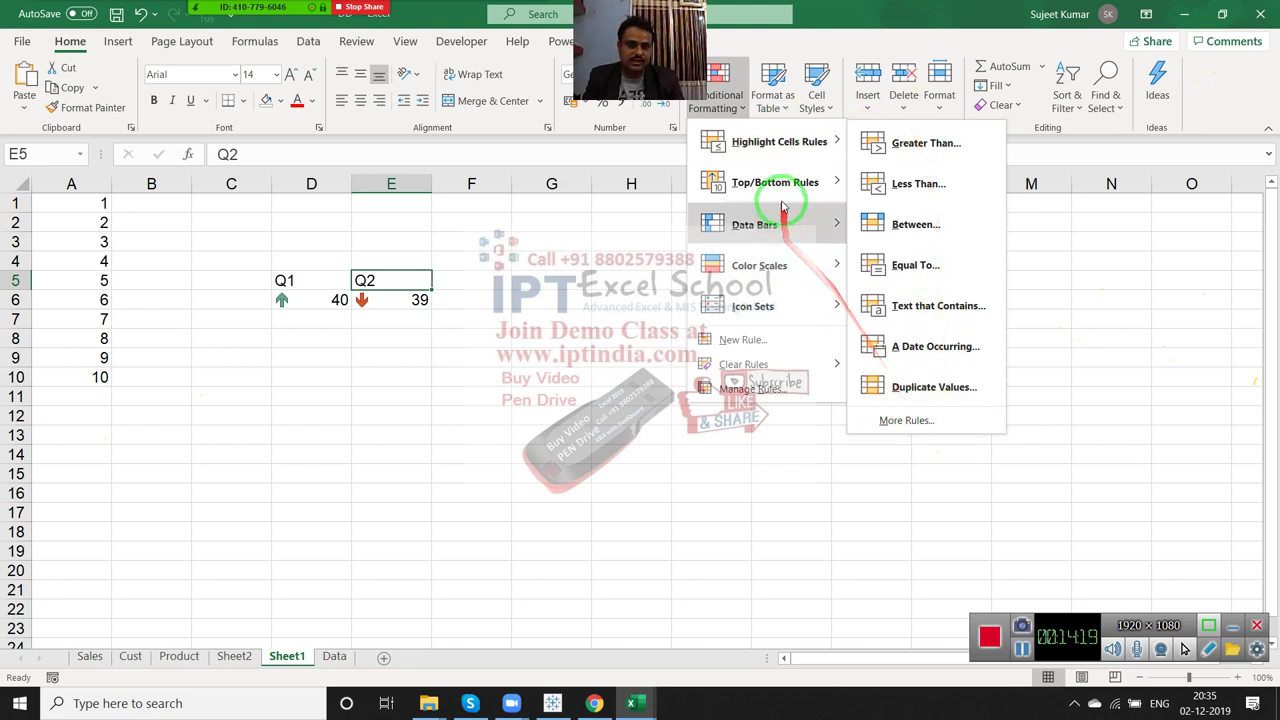
mouse_move(786, 220)
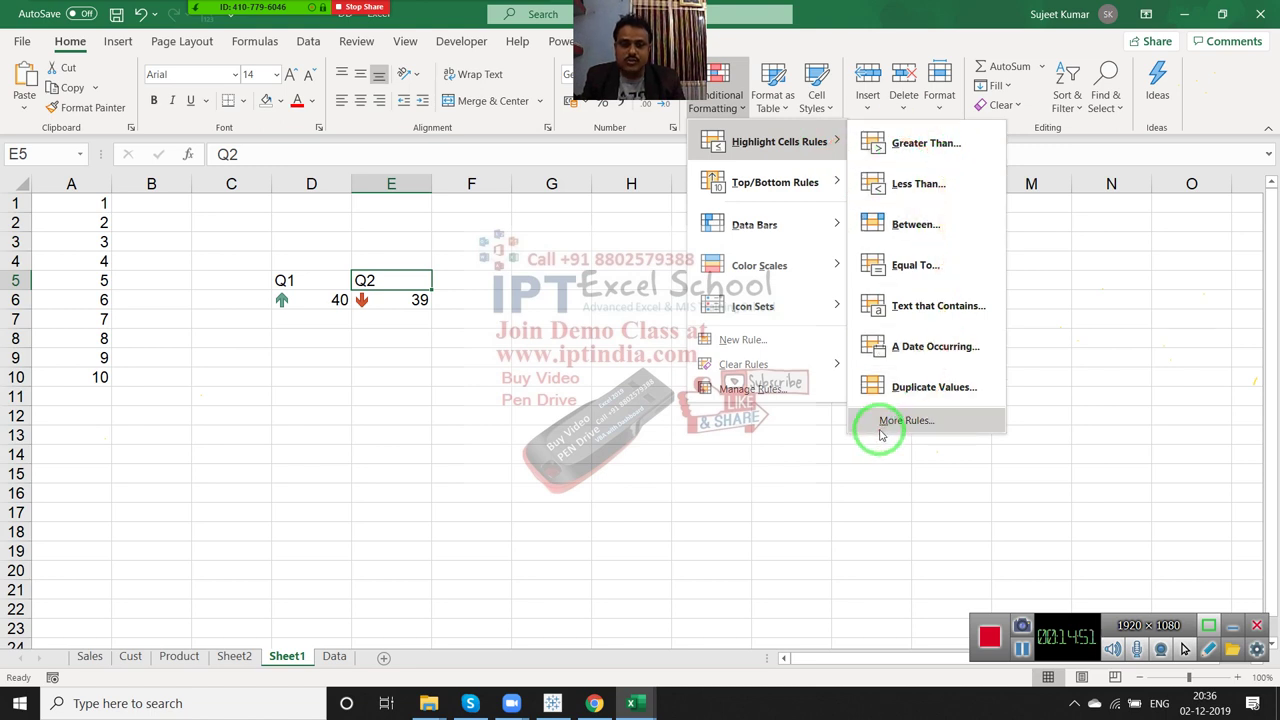
Draft a New Rule giving cells equal to 40 a green fill, then cancel it.
click(752, 340)
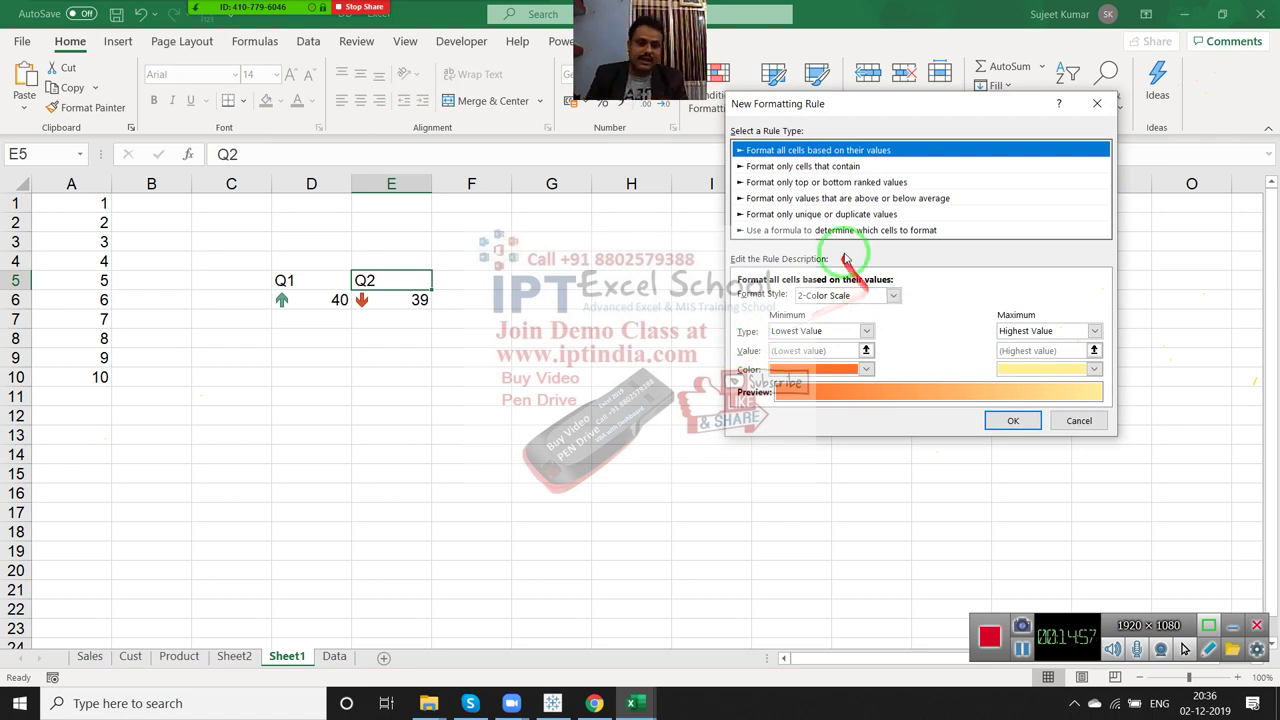
click(785, 166)
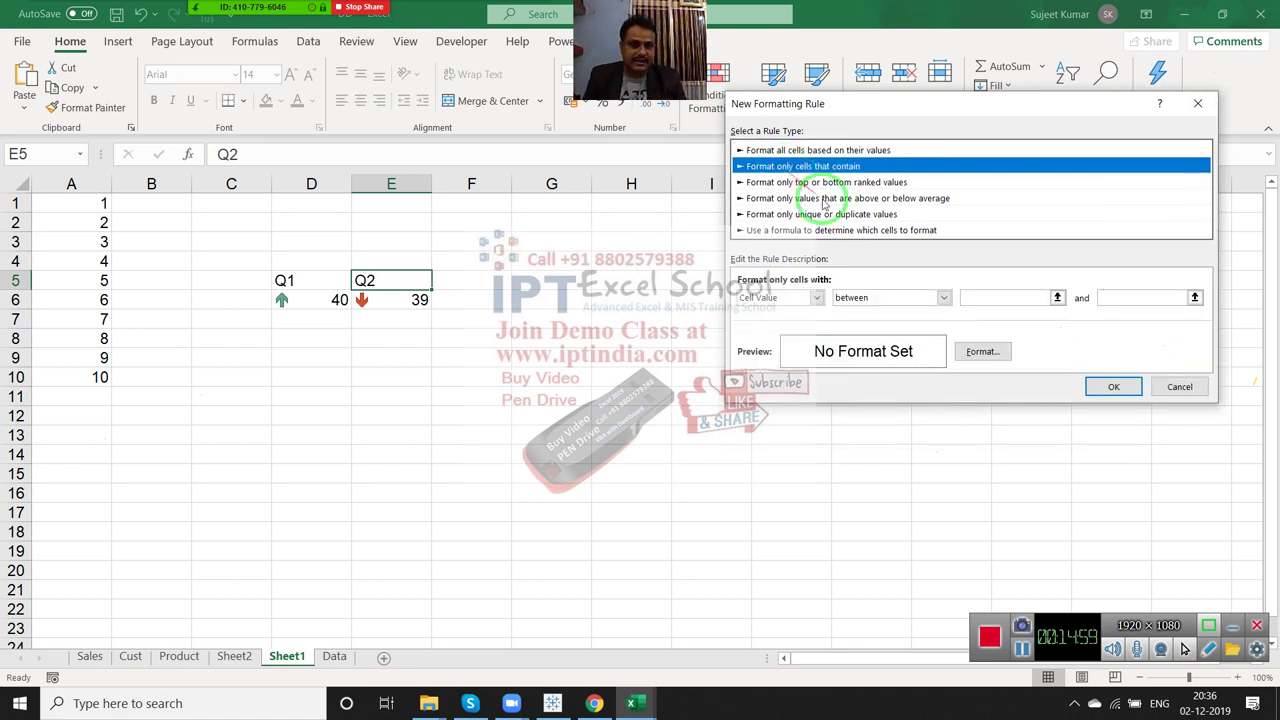
click(897, 298)
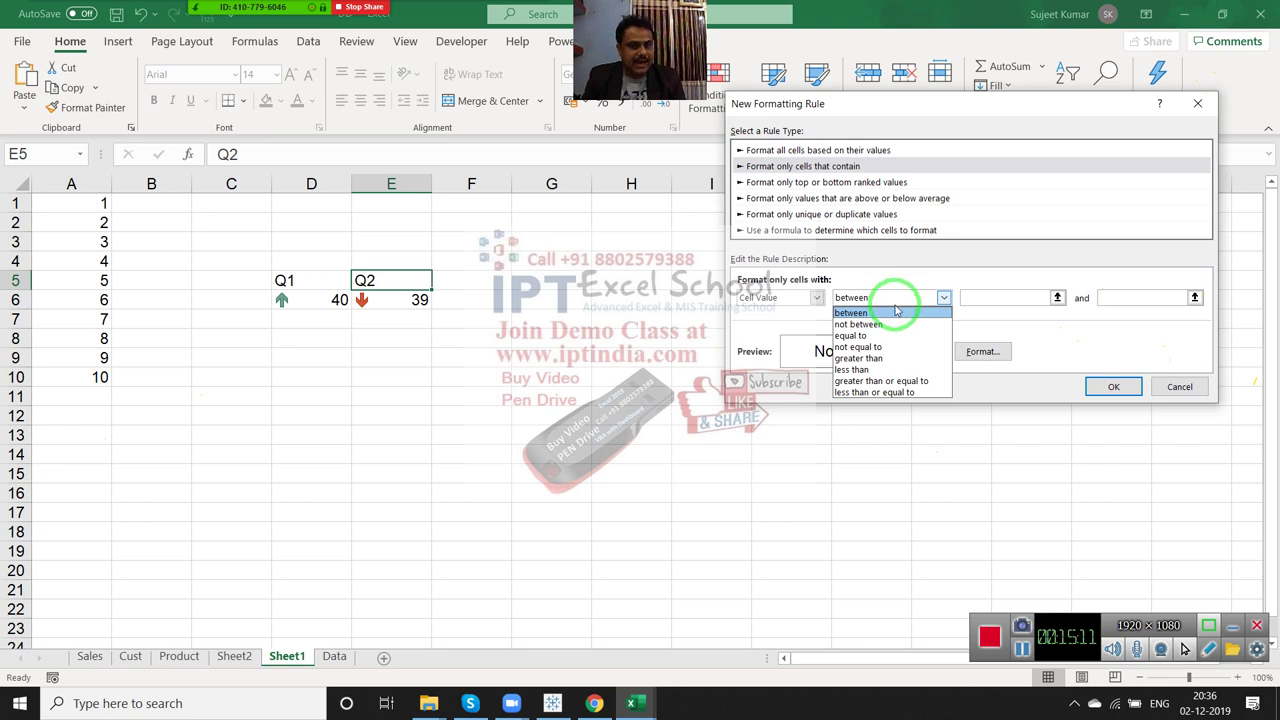
click(855, 335)
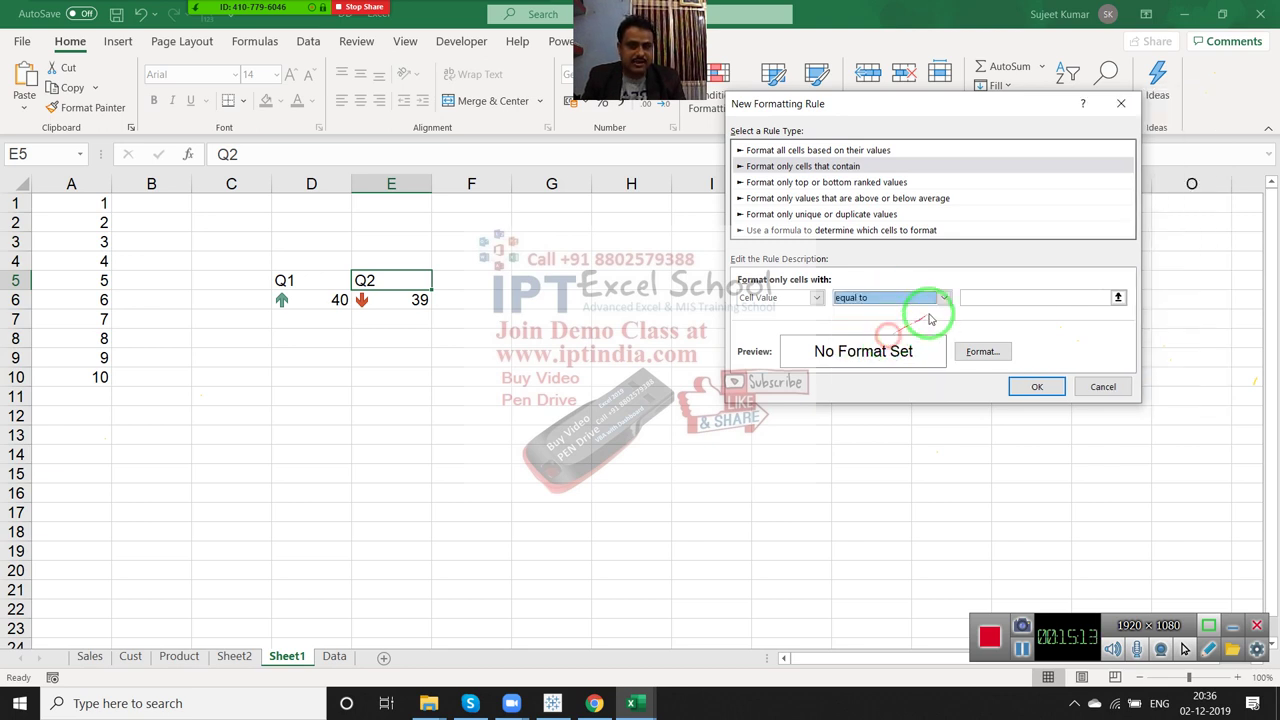
click(973, 302)
text(40)
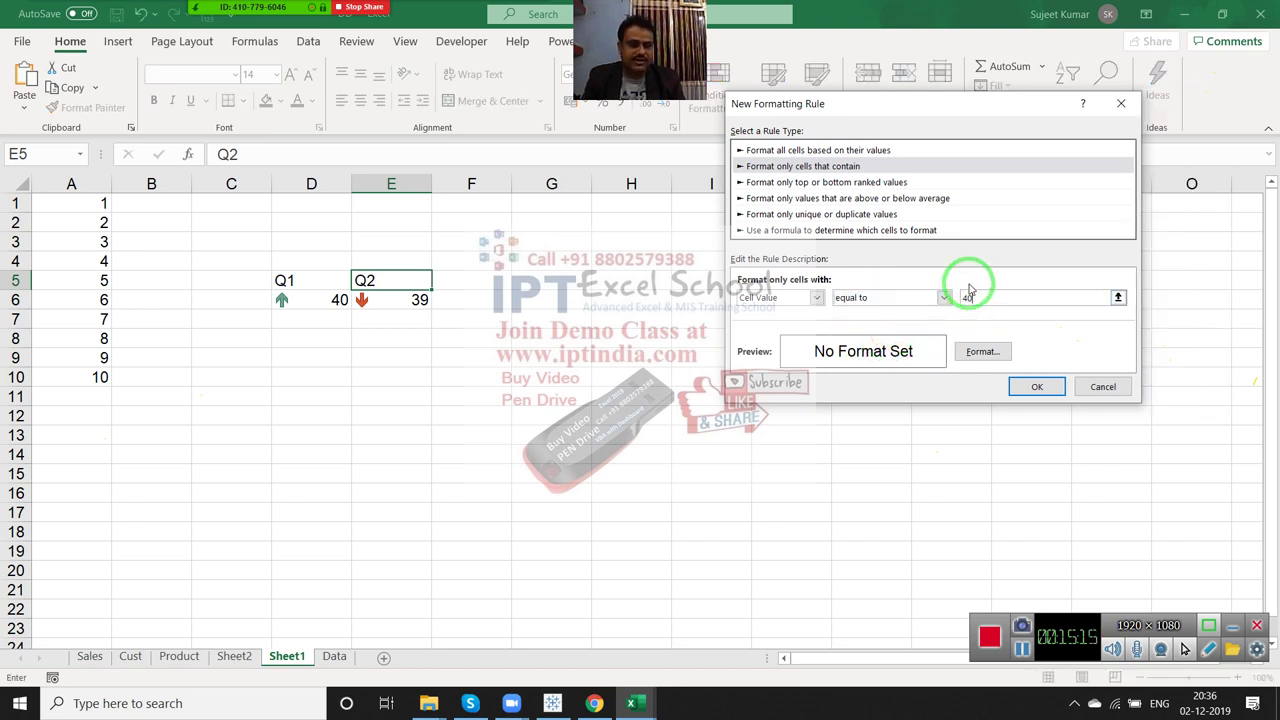
click(982, 352)
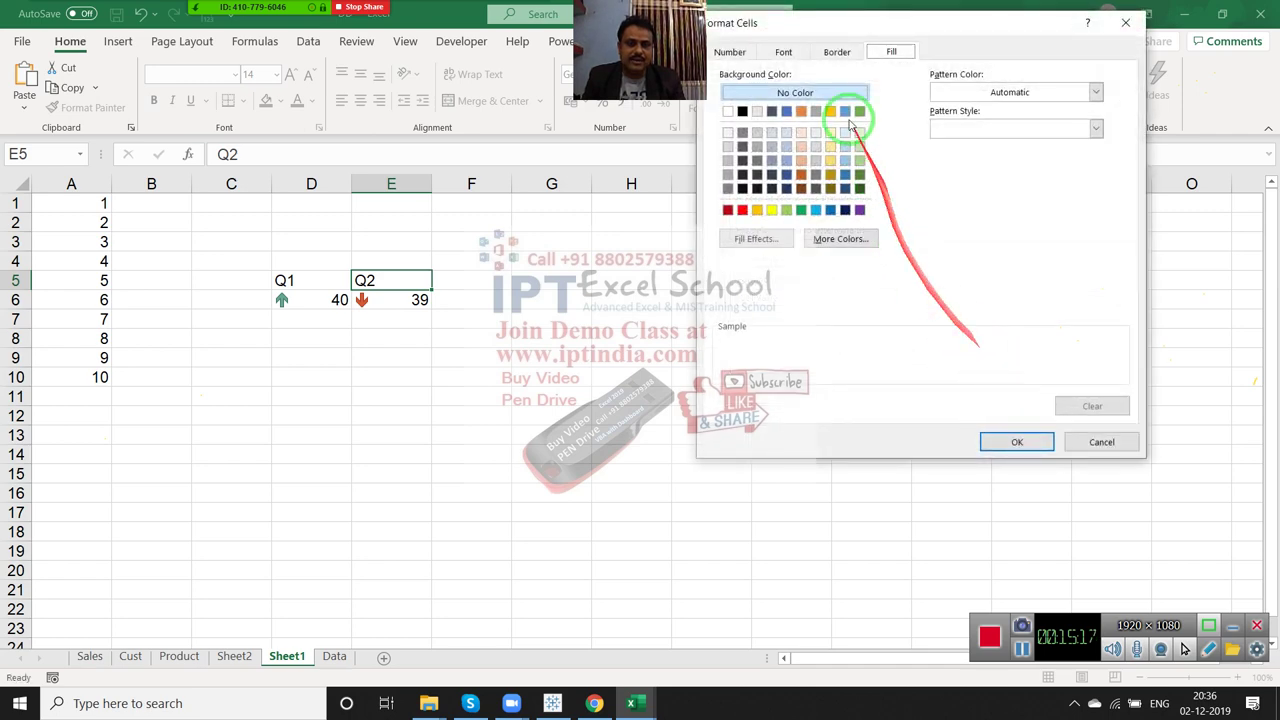
click(780, 212)
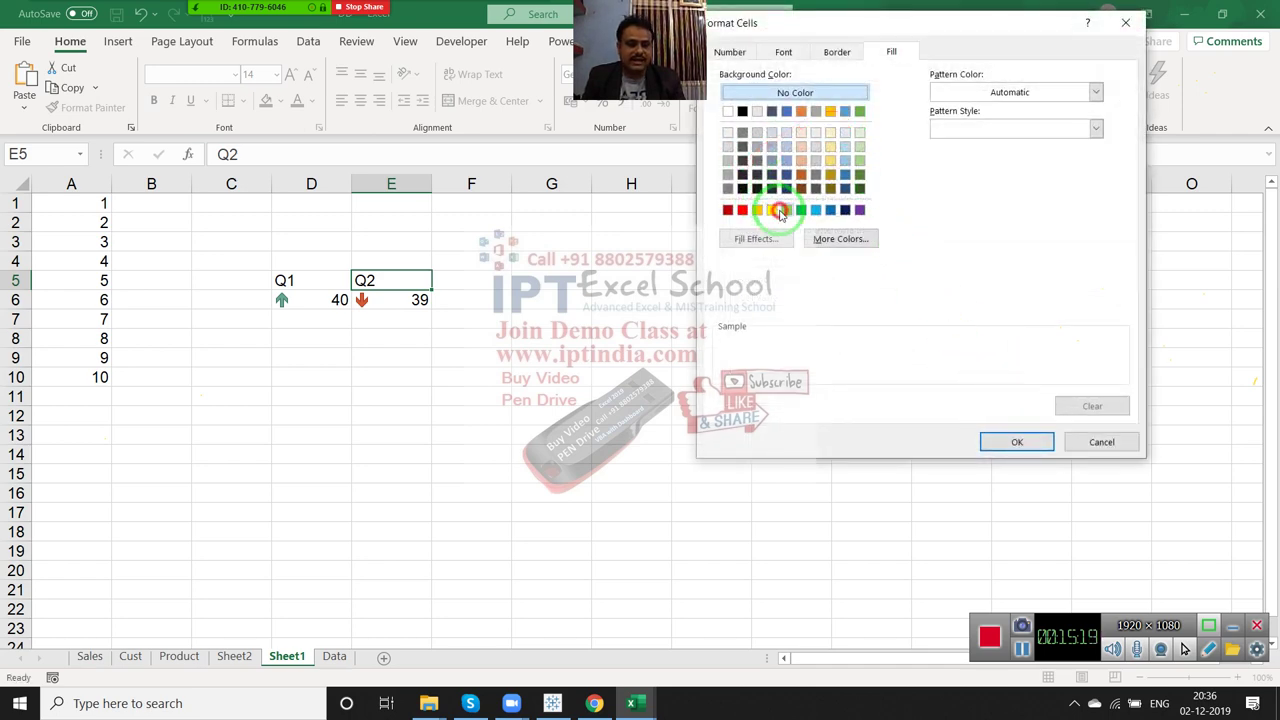
click(1017, 442)
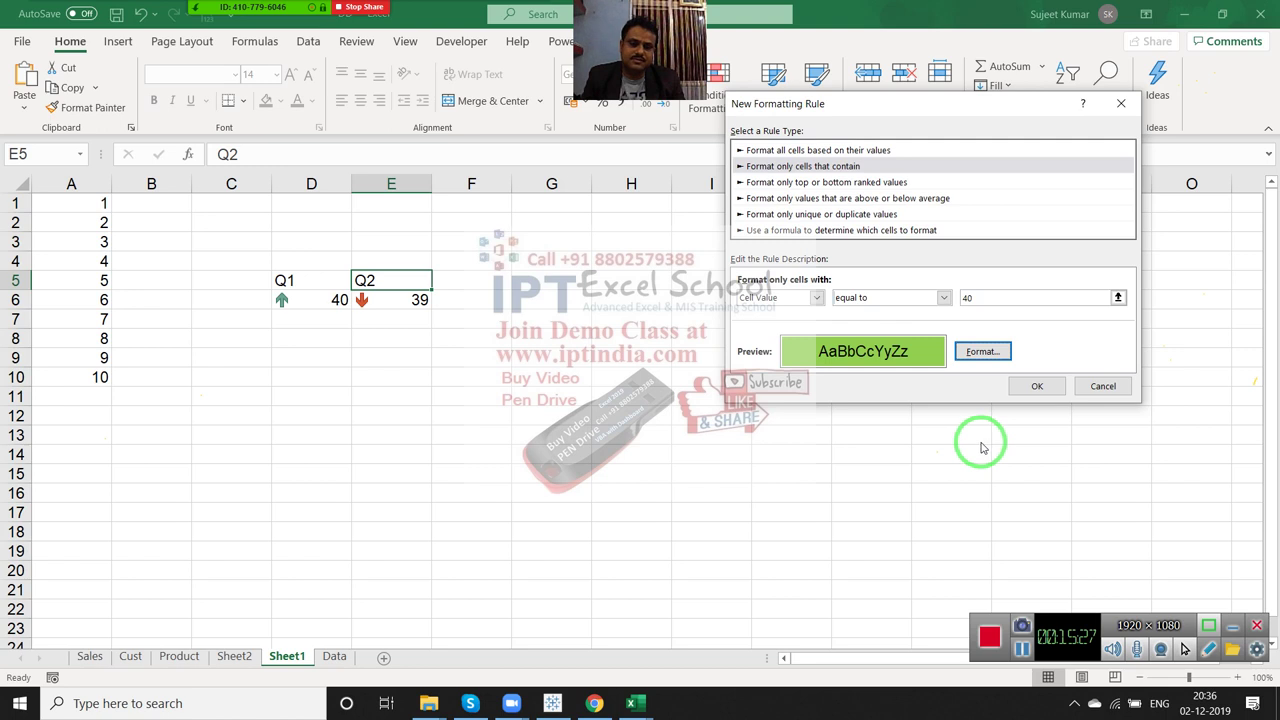
key(Escape)
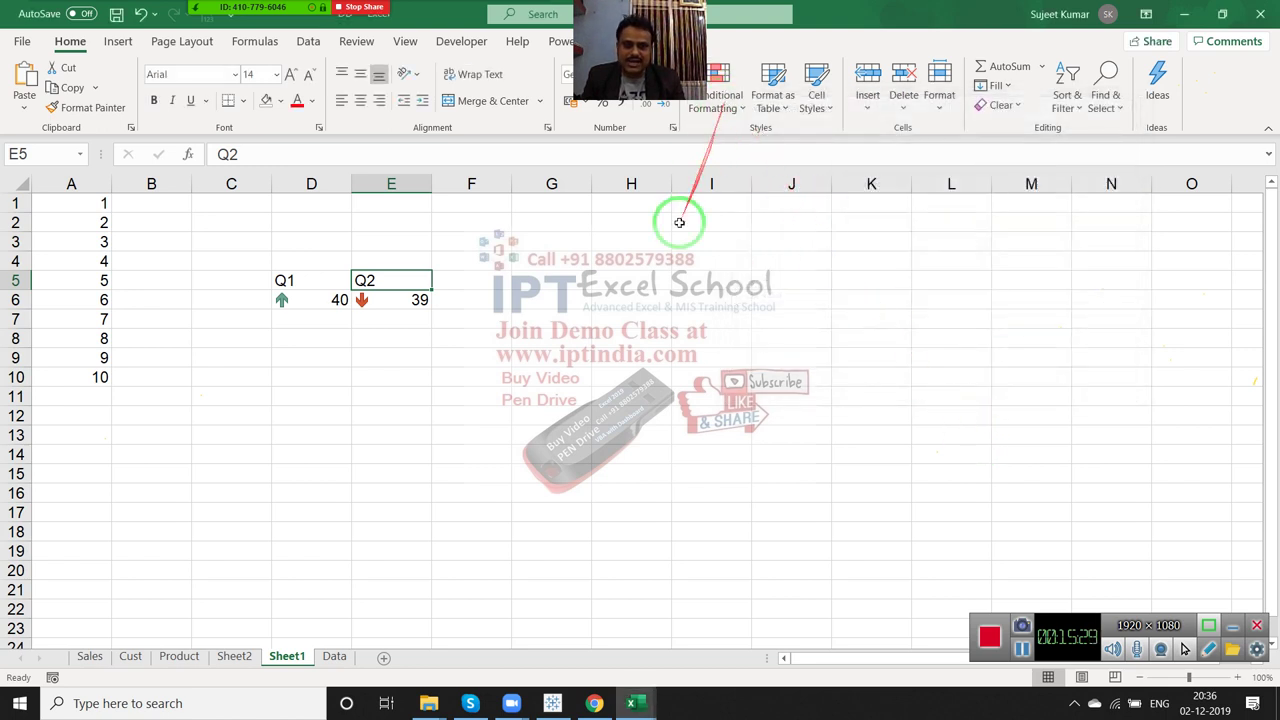
Deselect by clicking an empty cell and switch to the Data sheet.
click(453, 278)
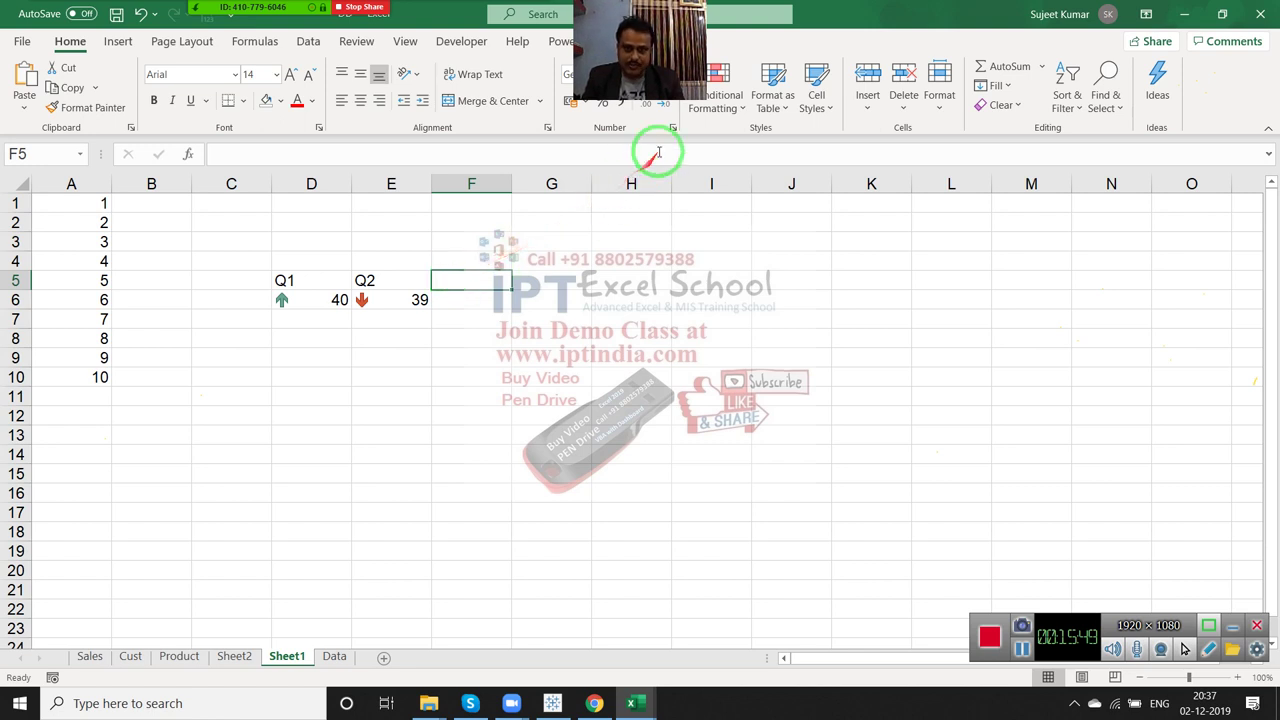
drag(673, 128, 556, 272)
click(551, 319)
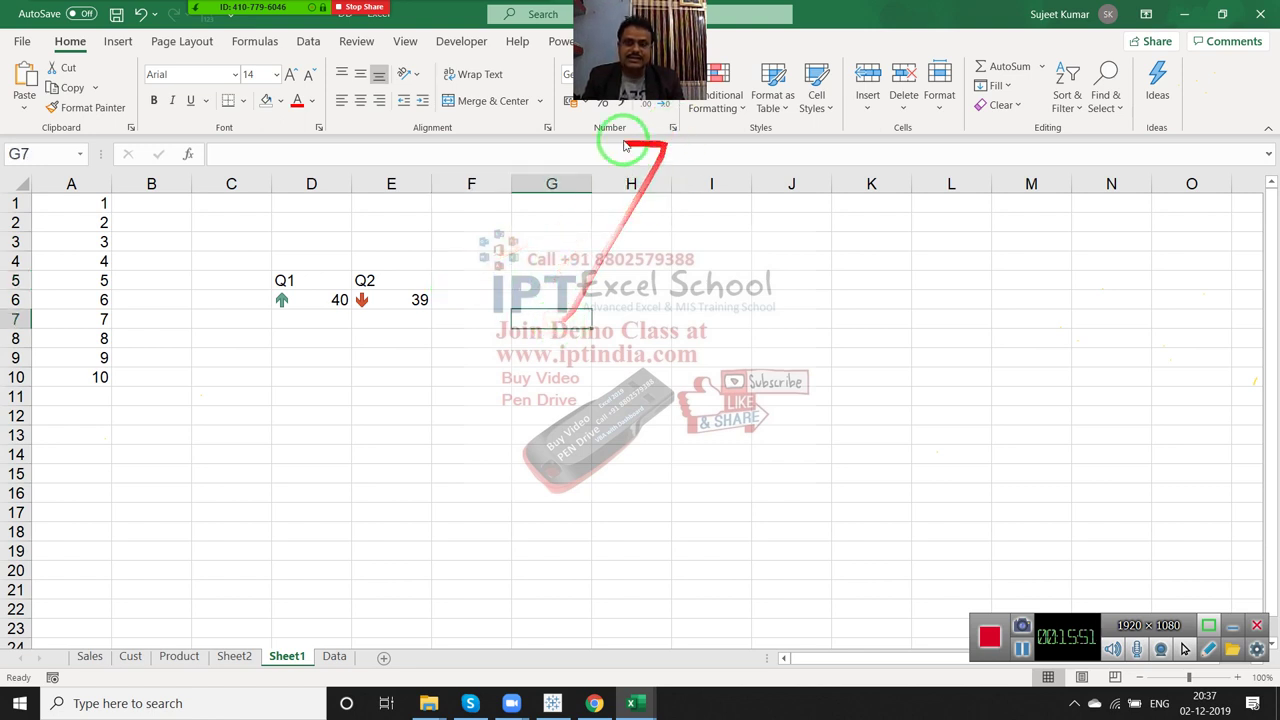
drag(283, 95, 434, 594)
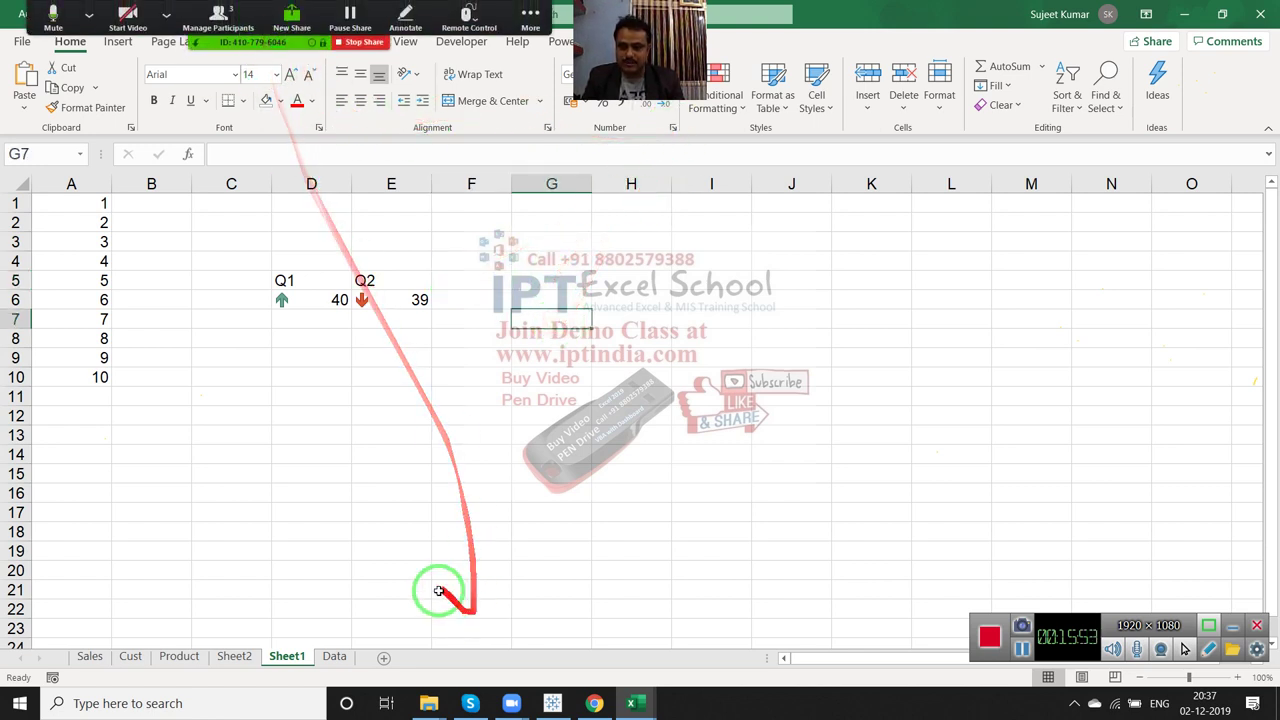
click(346, 664)
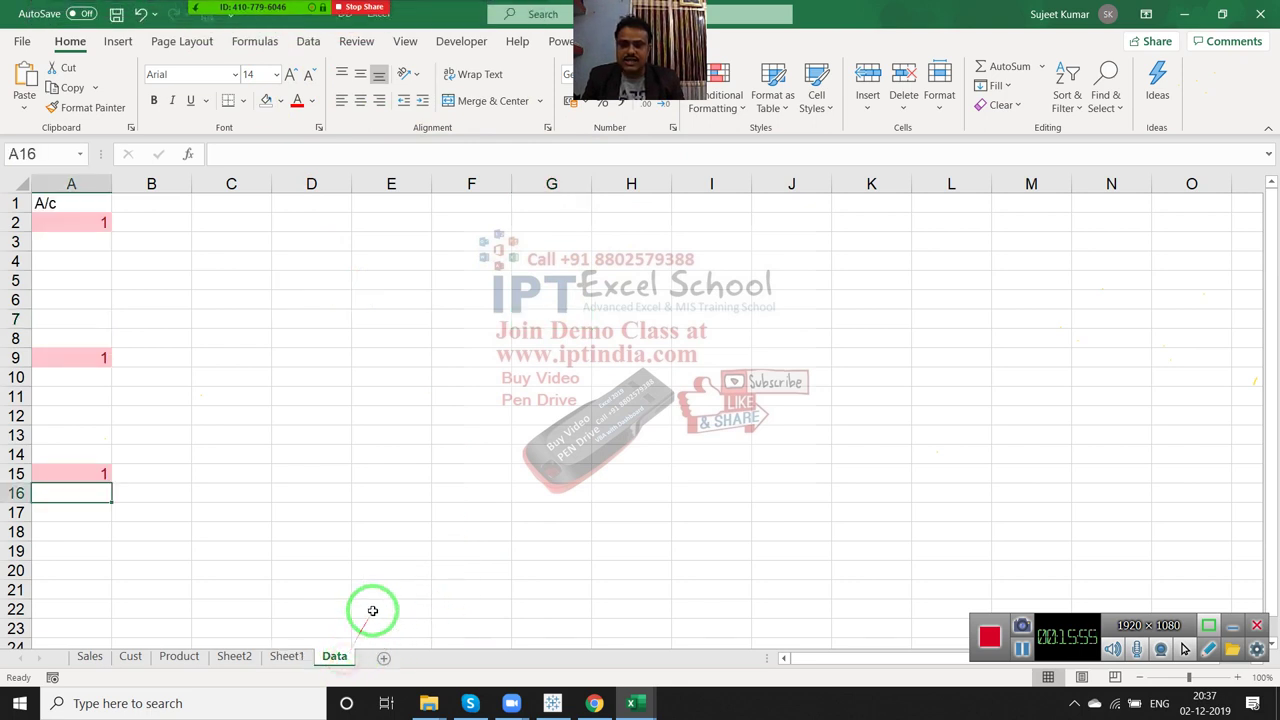
mouse_move(523, 400)
mouse_down()
mouse_move(449, 631)
mouse_move(449, 523)
mouse_up()
On a new worksheet, enter the Profit/Loss heading with 859, -850 and 0 in A2:A4.
click(385, 660)
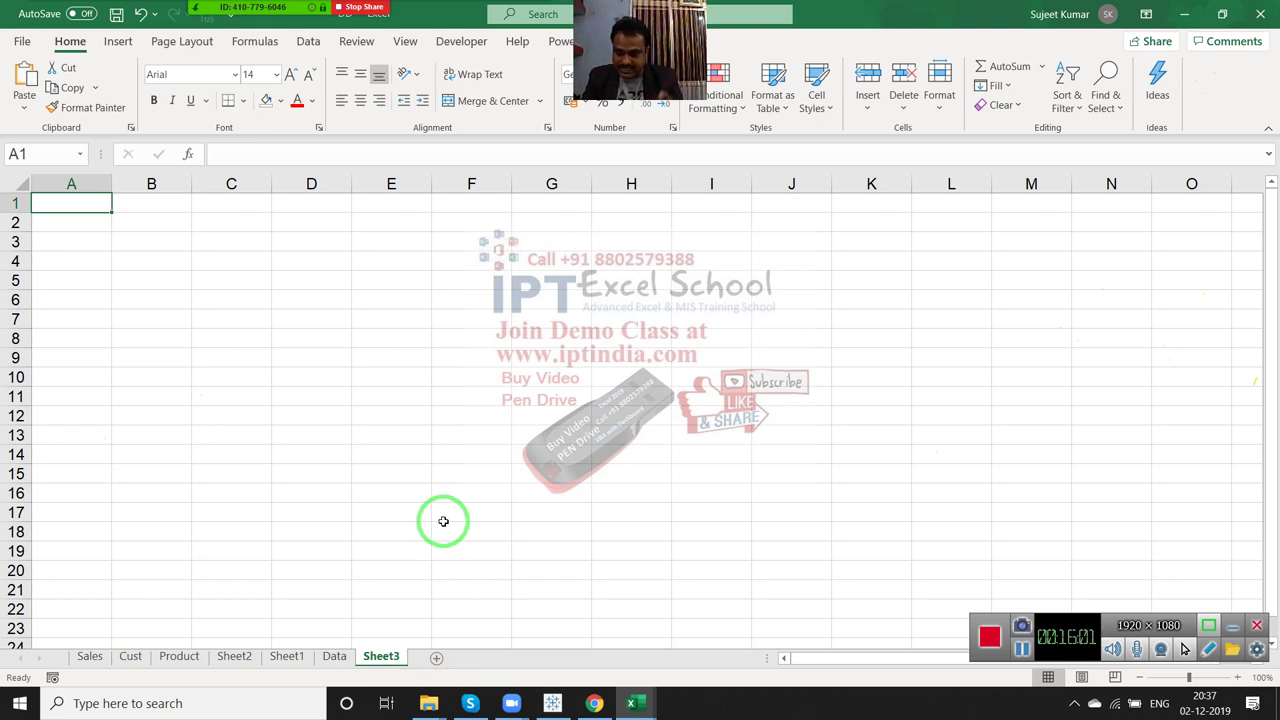
text(Profit/)
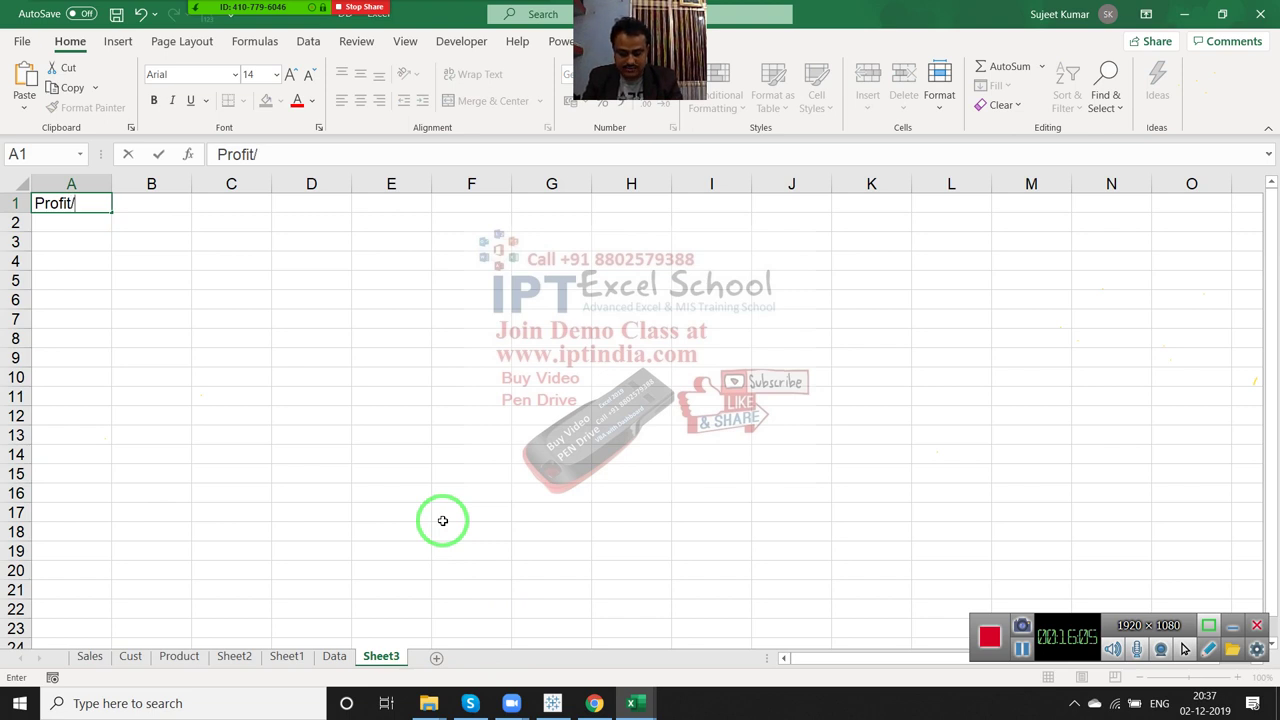
text(Loss)
key(Return)
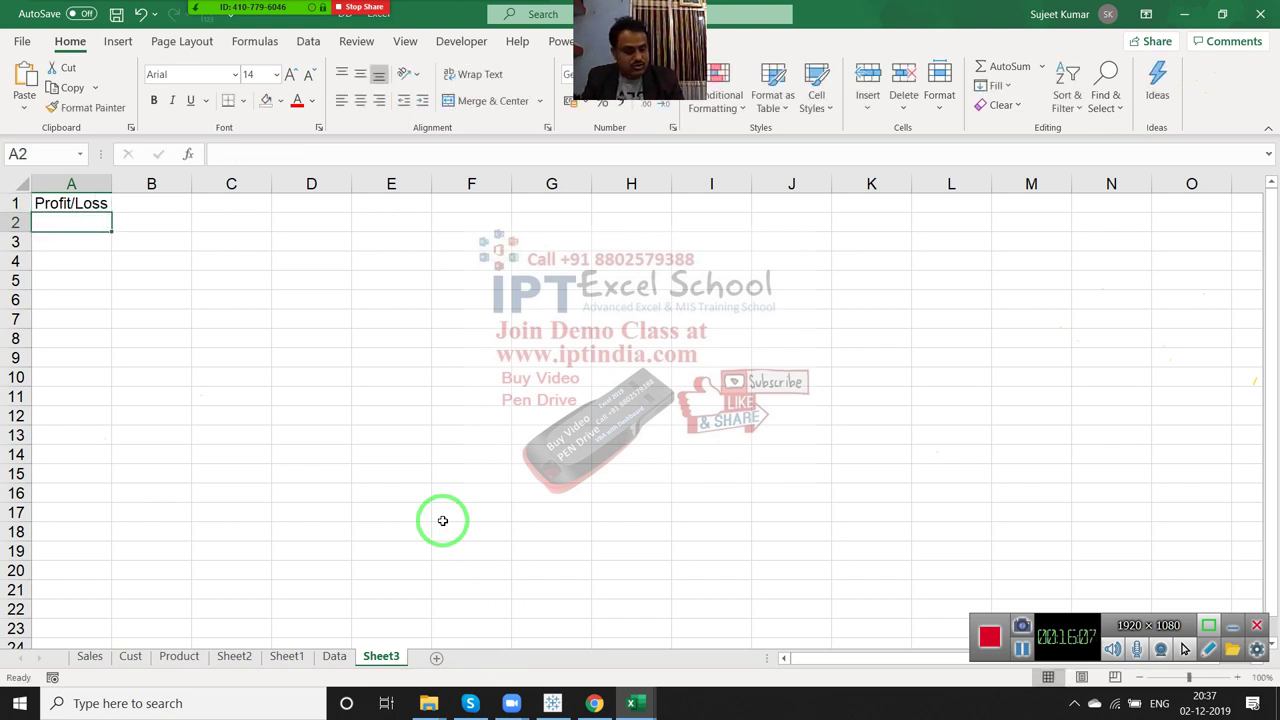
text(859)
key(Return)
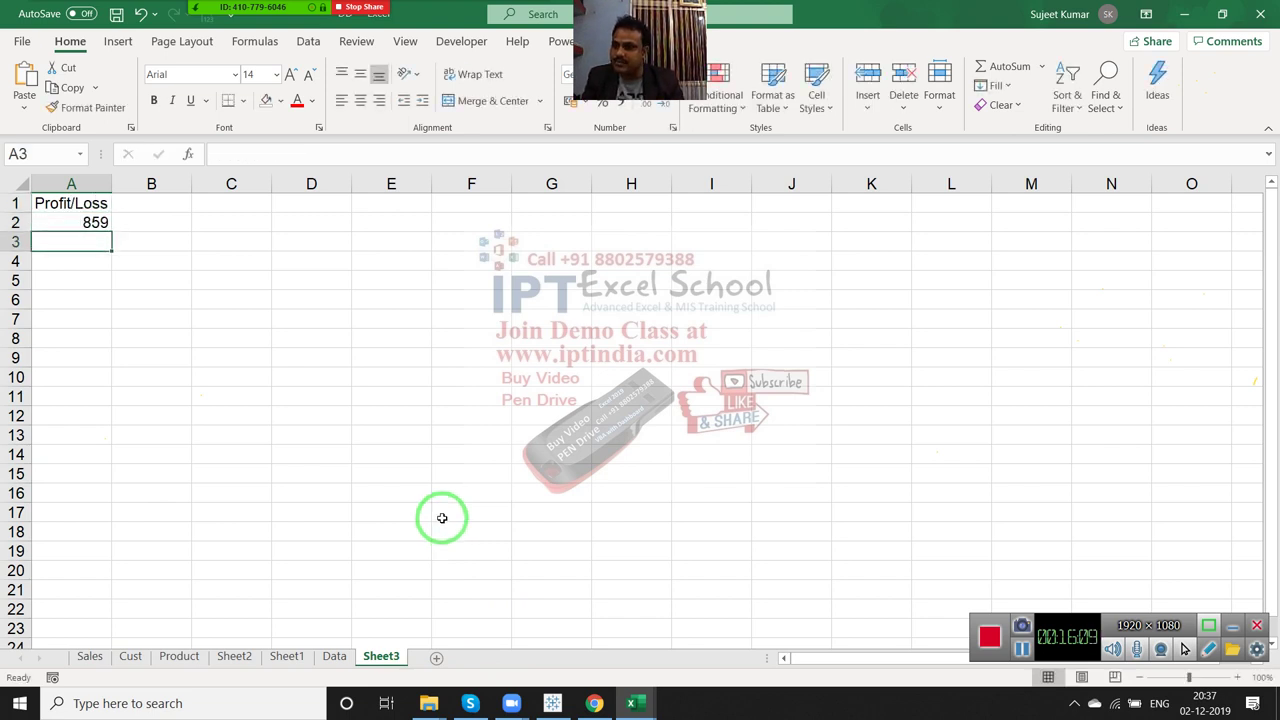
text(-8)
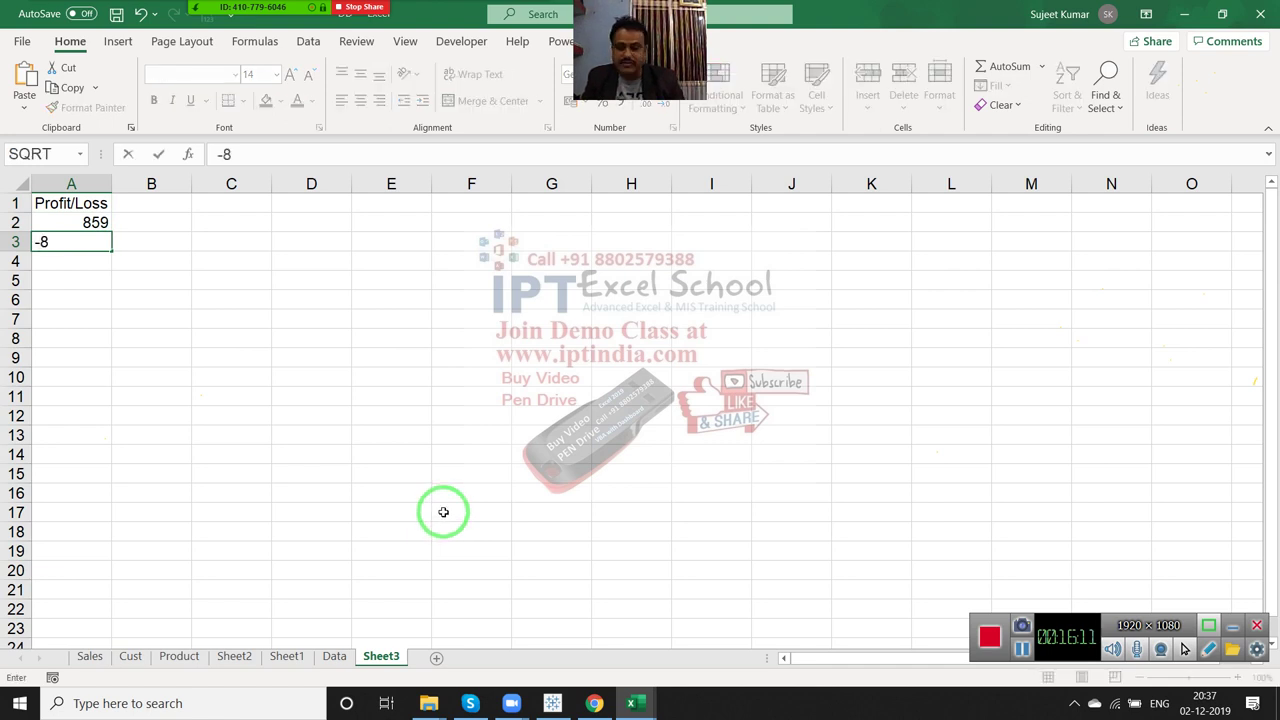
text(50)
key(Return)
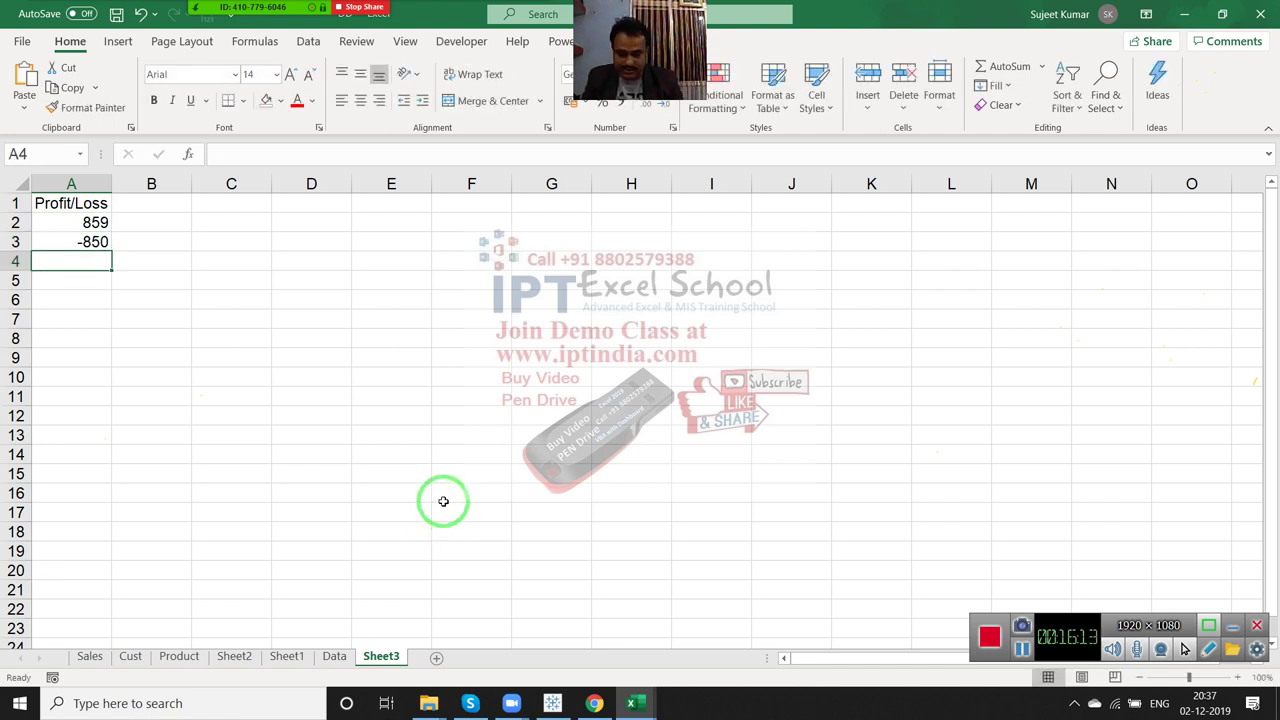
text(0)
key(Return)
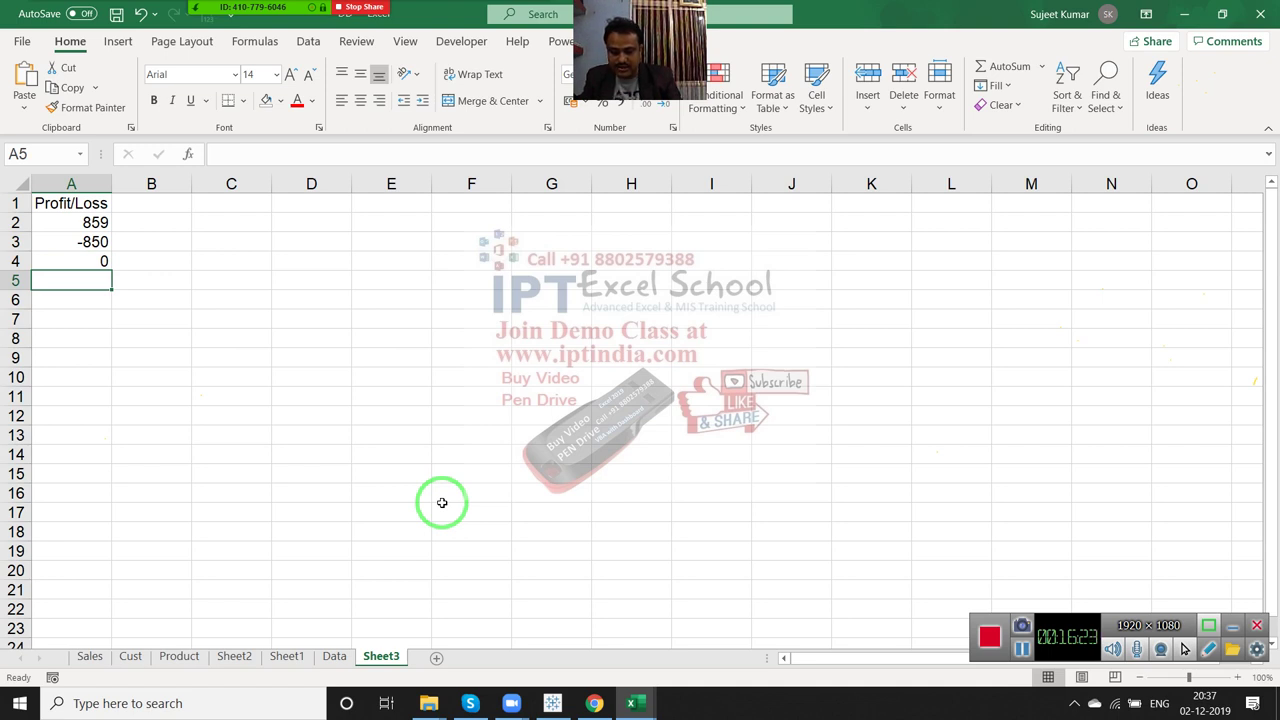
Enter the text Wait in A5, correcting the typos.
text(N)
key(BackSpace)
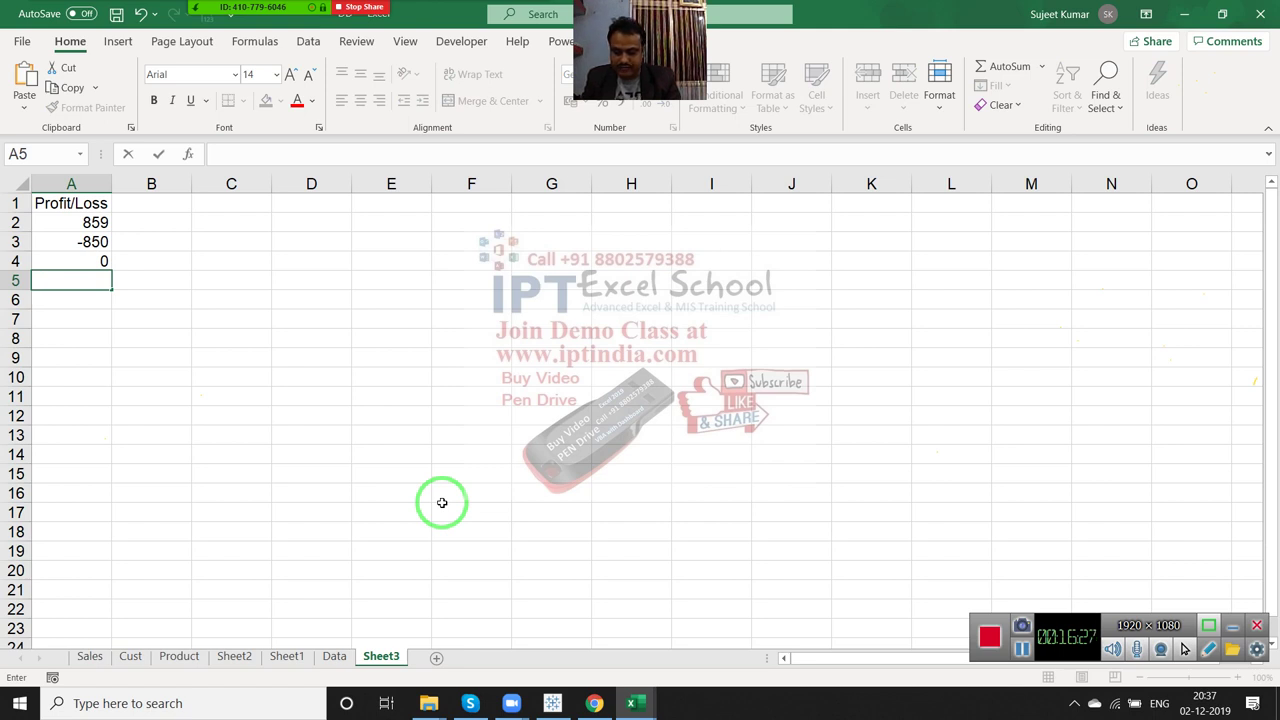
text(Wiat)
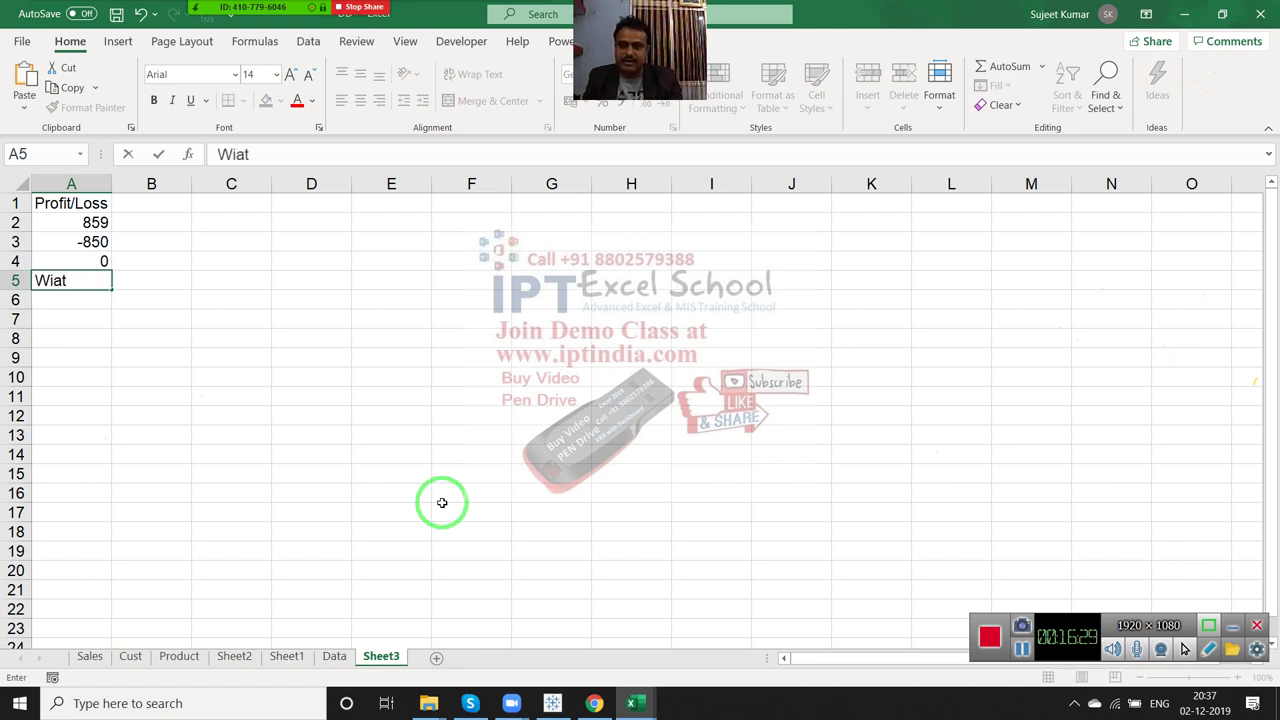
key(BackSpace)
key(BackSpace)
key(BackSpace)
text(ai)
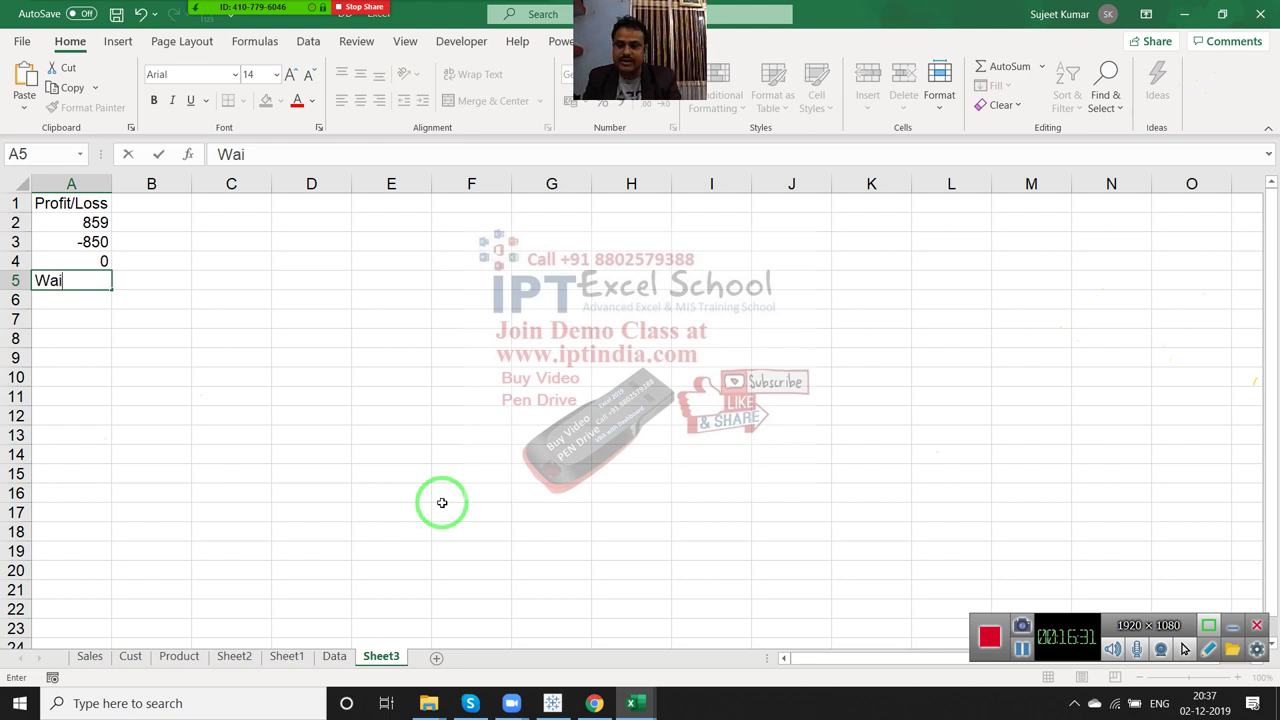
text(t)
key(Return)
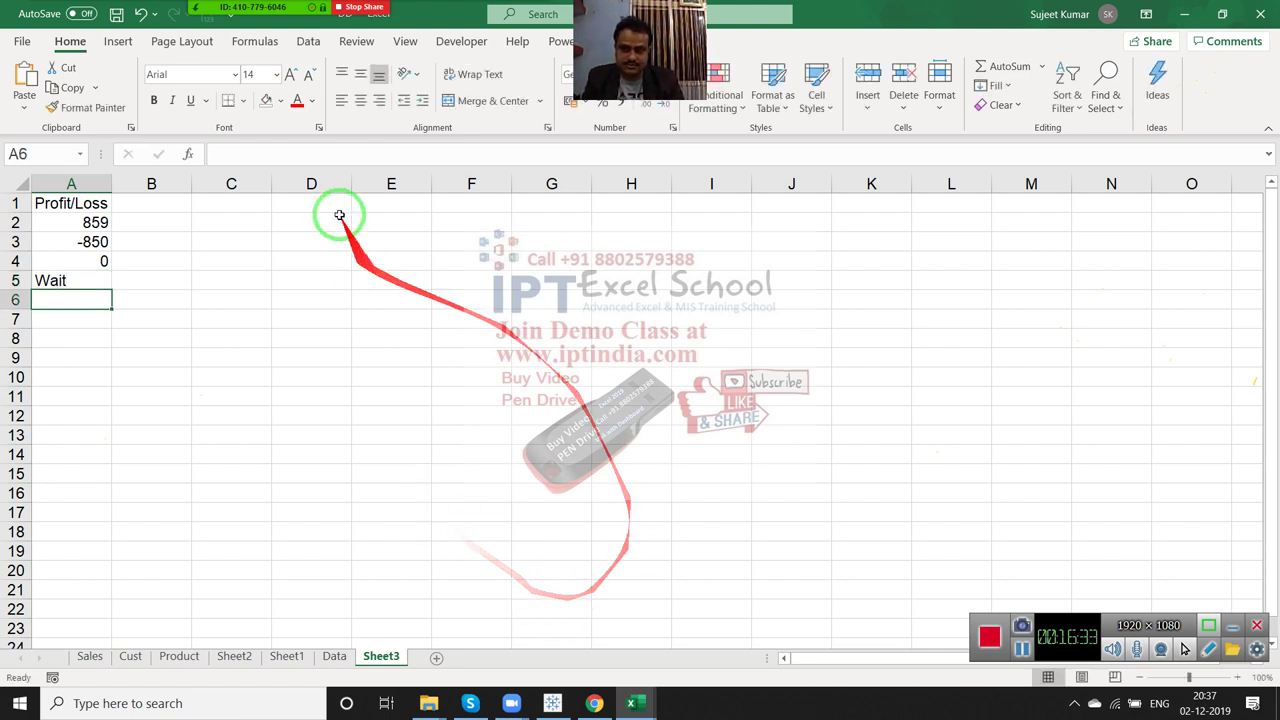
Put a + sign in D2 to begin the legend.
click(335, 220)
text(+)
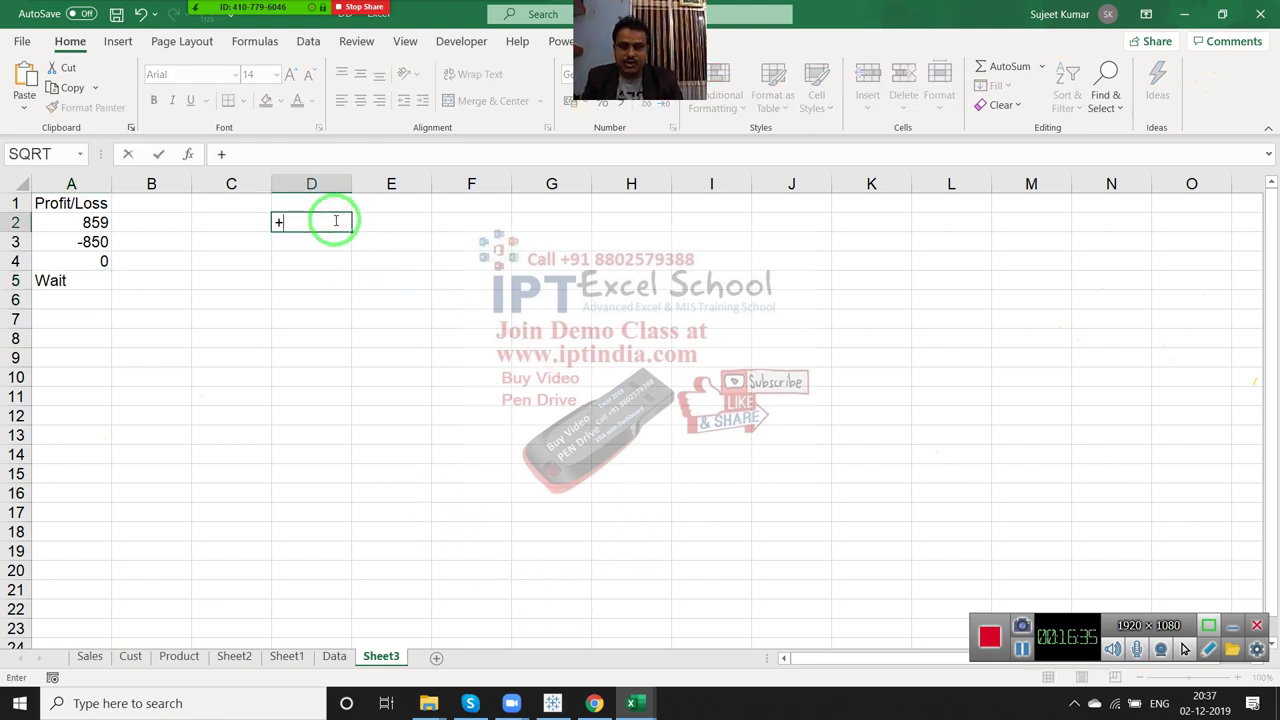
key(Return)
key(Up)
key(Right)
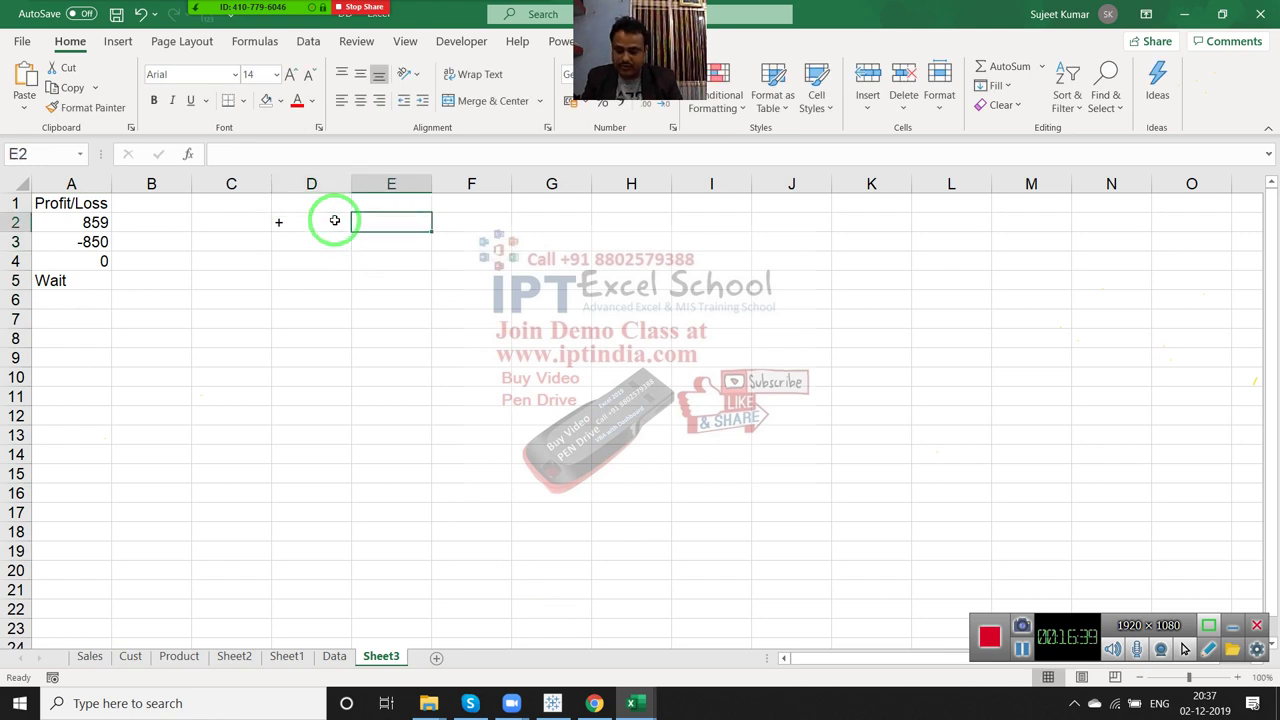
Enter Profit in E2, then pair - in D3 with Loss in E3.
text(Profit)
key(Return)
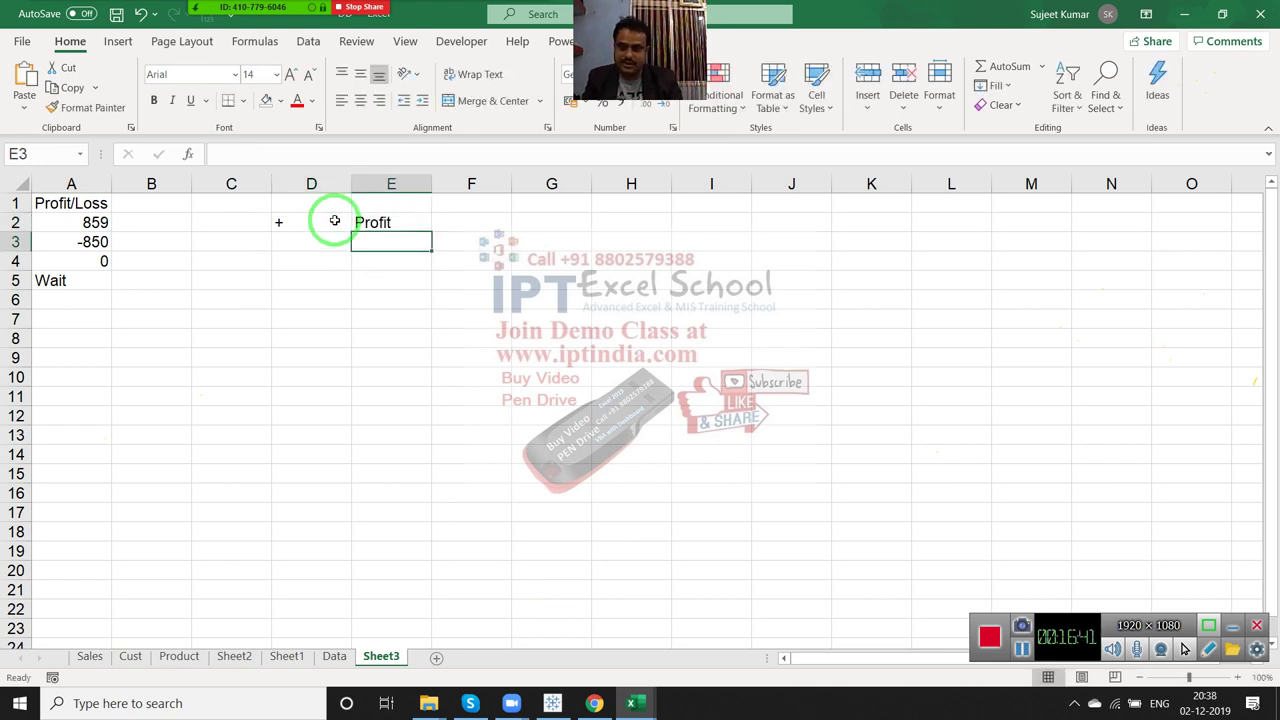
key(Left)
text(-)
key(Return)
text(1)
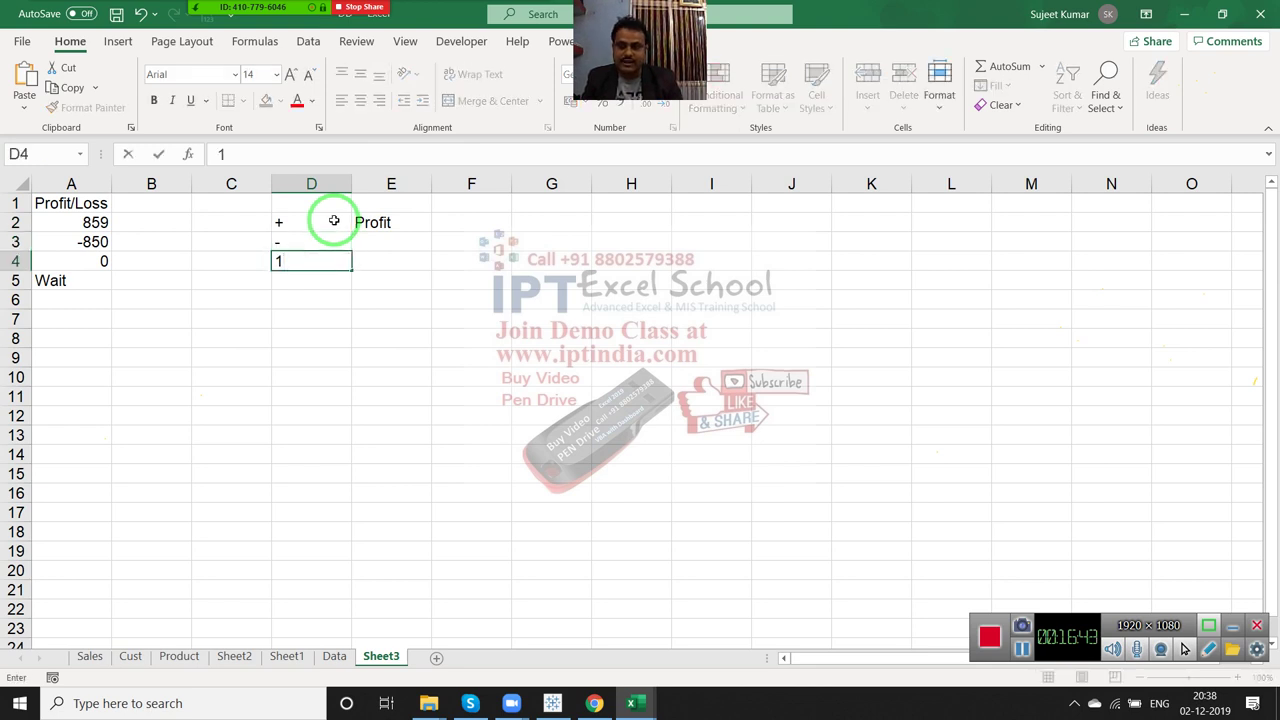
key(BackSpace)
key(Up)
key(Right)
text(Lo)
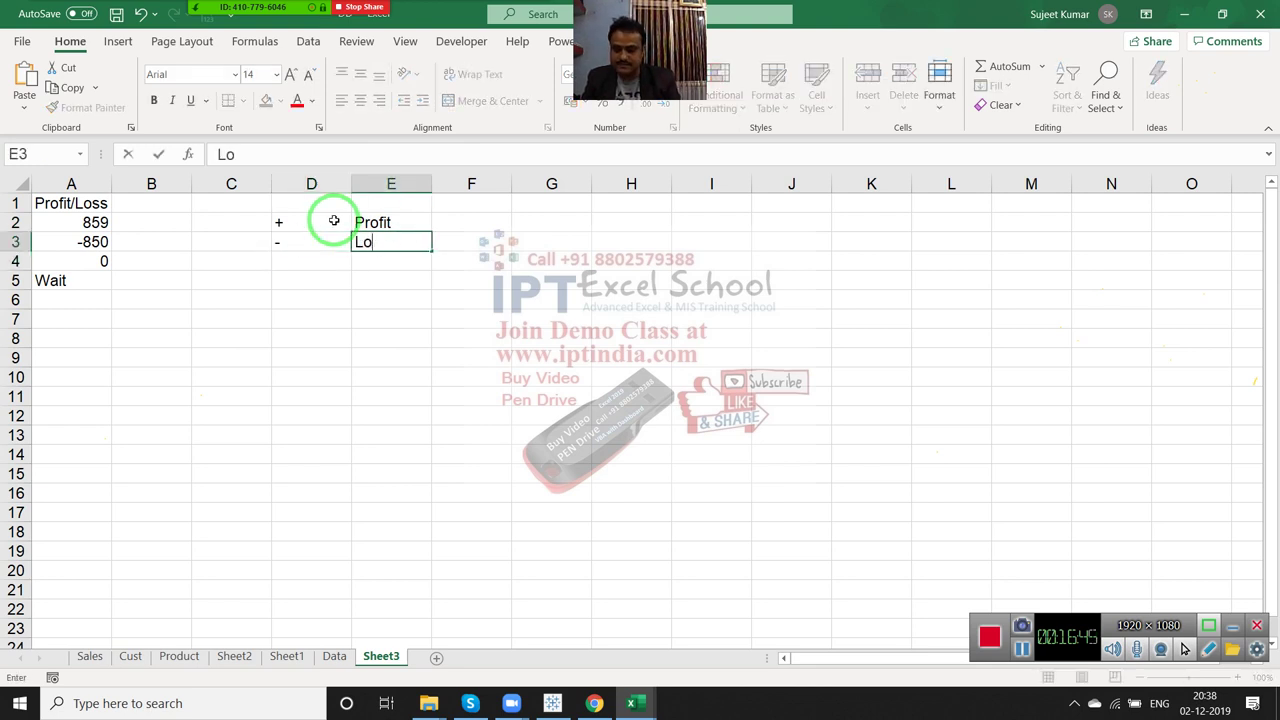
text(ss)
key(Return)
Pair 0 in D4 with the label NPNL in E4.
key(Left)
text(N)
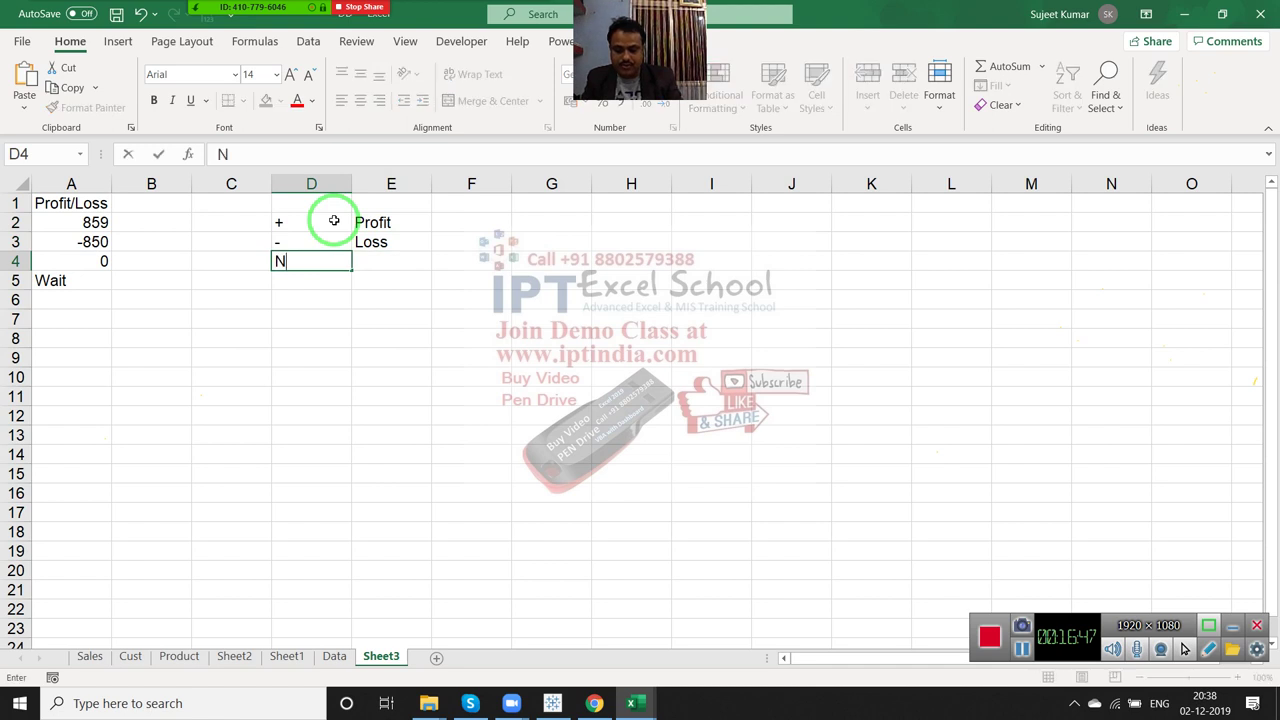
text(P)
key(Escape)
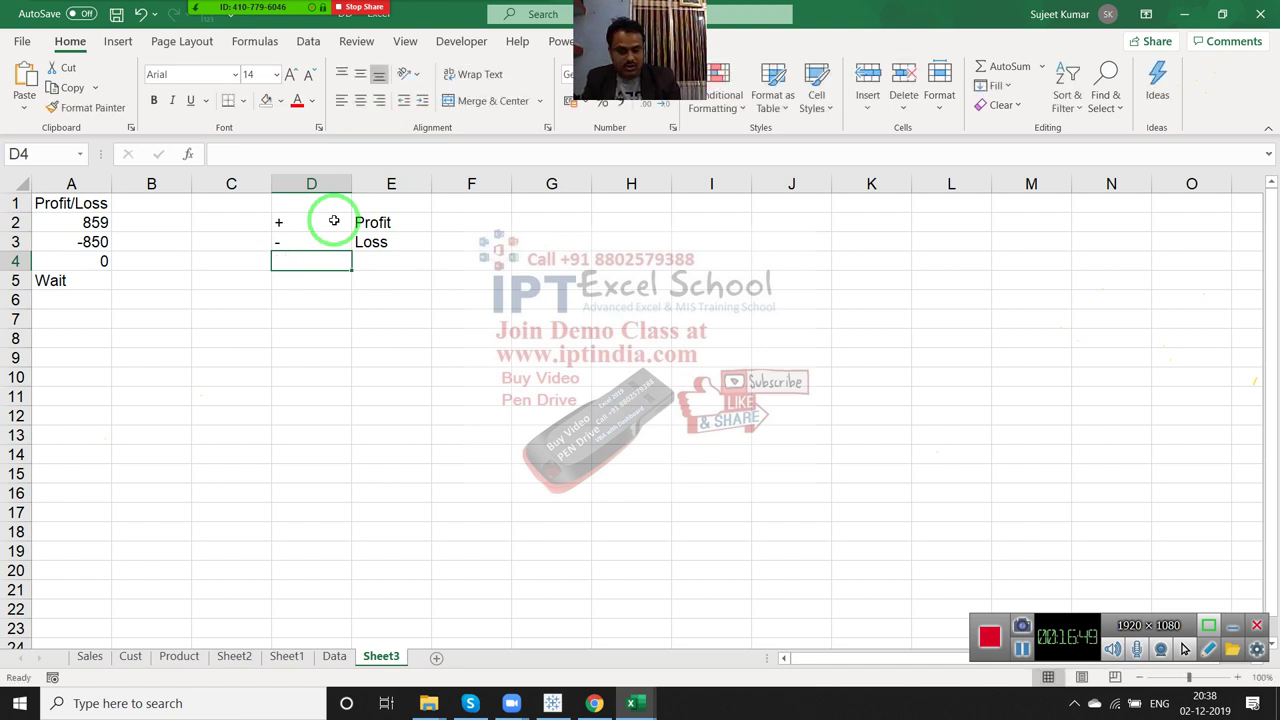
text(0)
key(Right)
text(N)
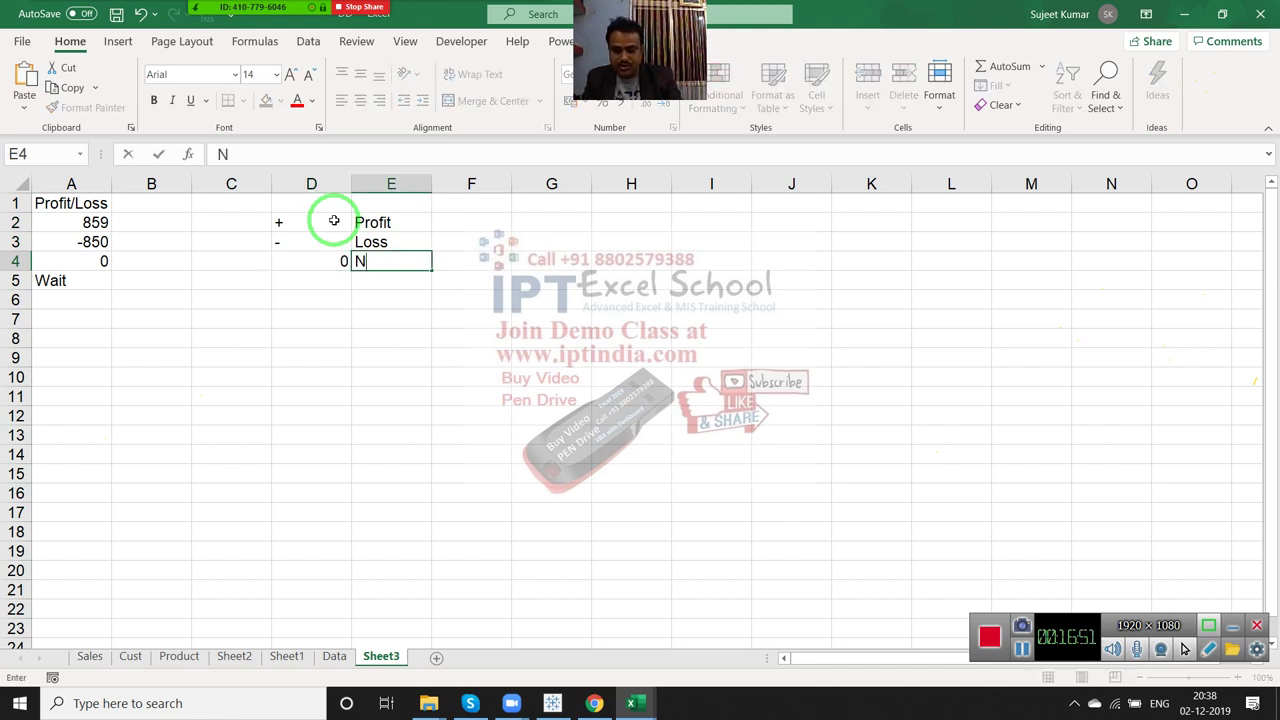
text(PNL)
key(Return)
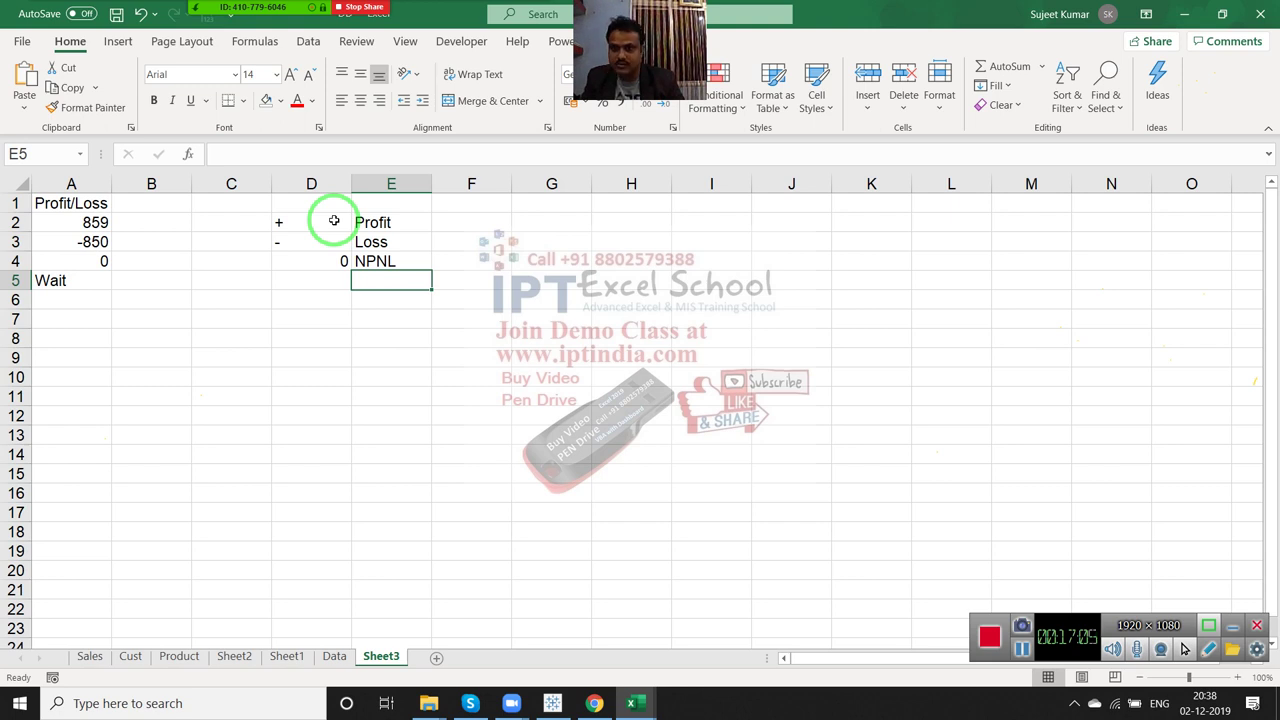
Check the labels, then pair Text in D5 with NU in E5.
key(Up)
key(Up)
key(Up)
key(Down)
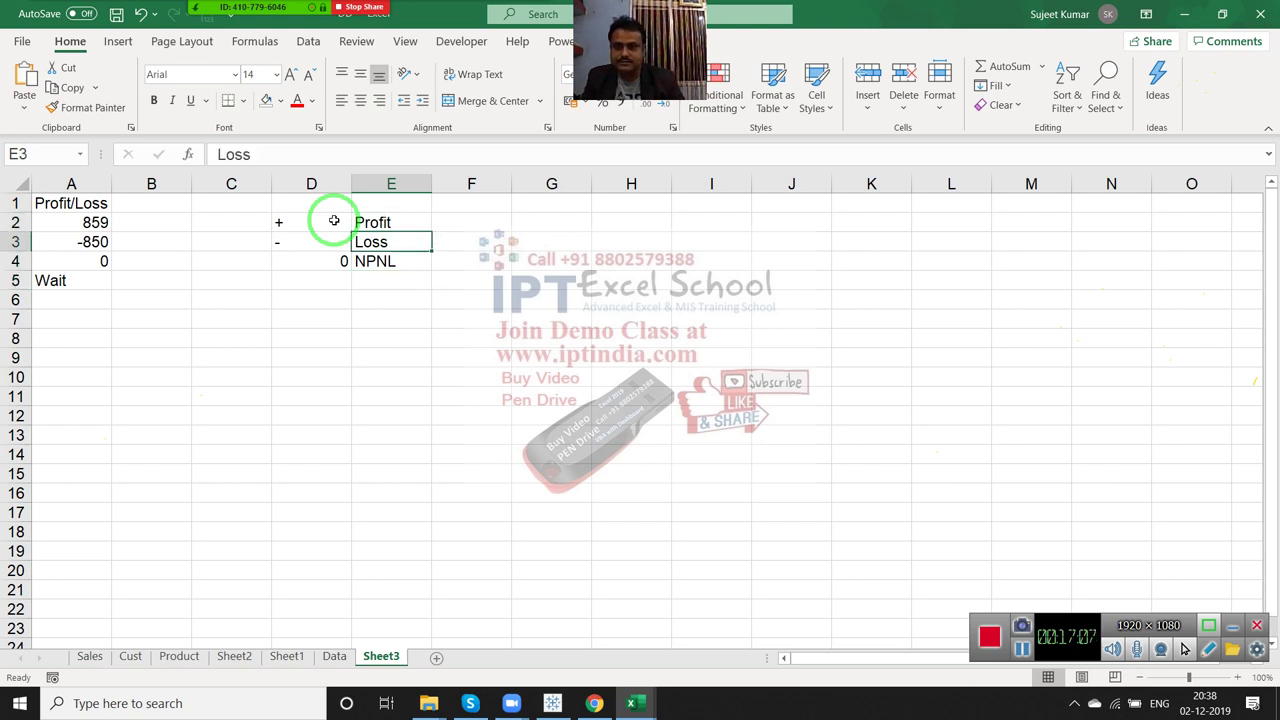
key(Down)
key(Down)
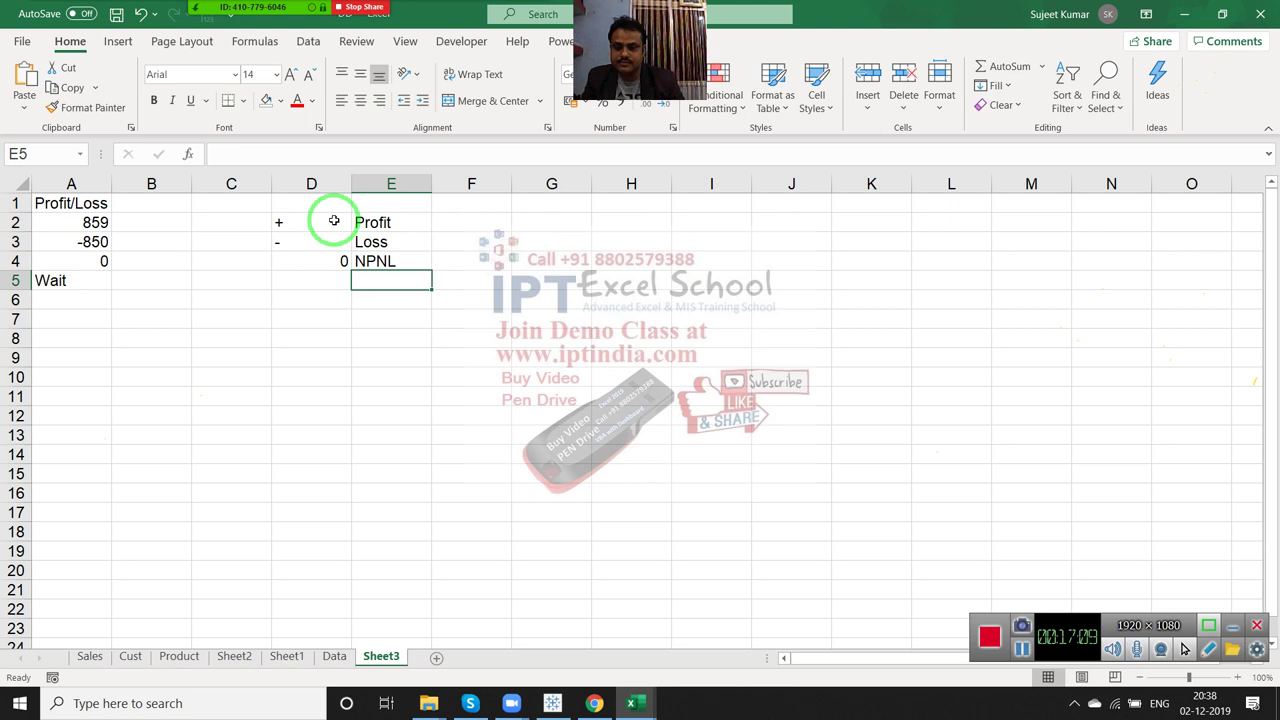
key(Up)
key(Down)
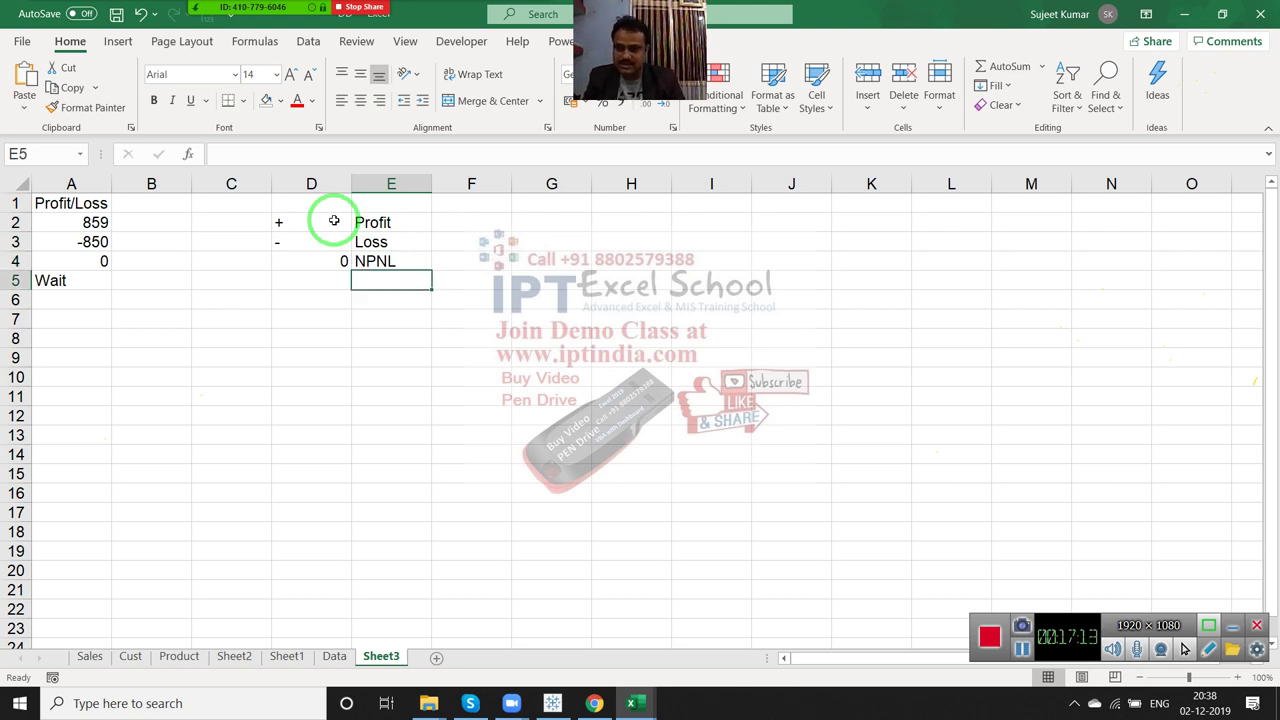
key(Left)
text(TE)
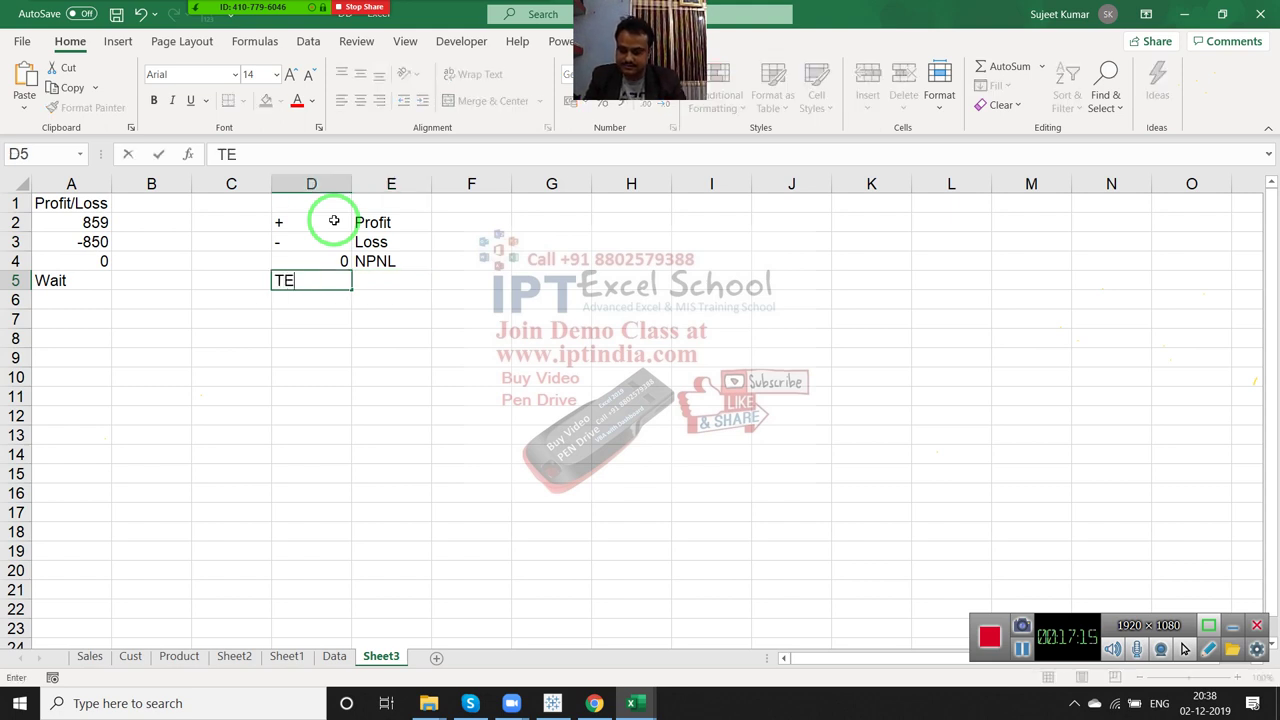
text(xt)
key(Right)
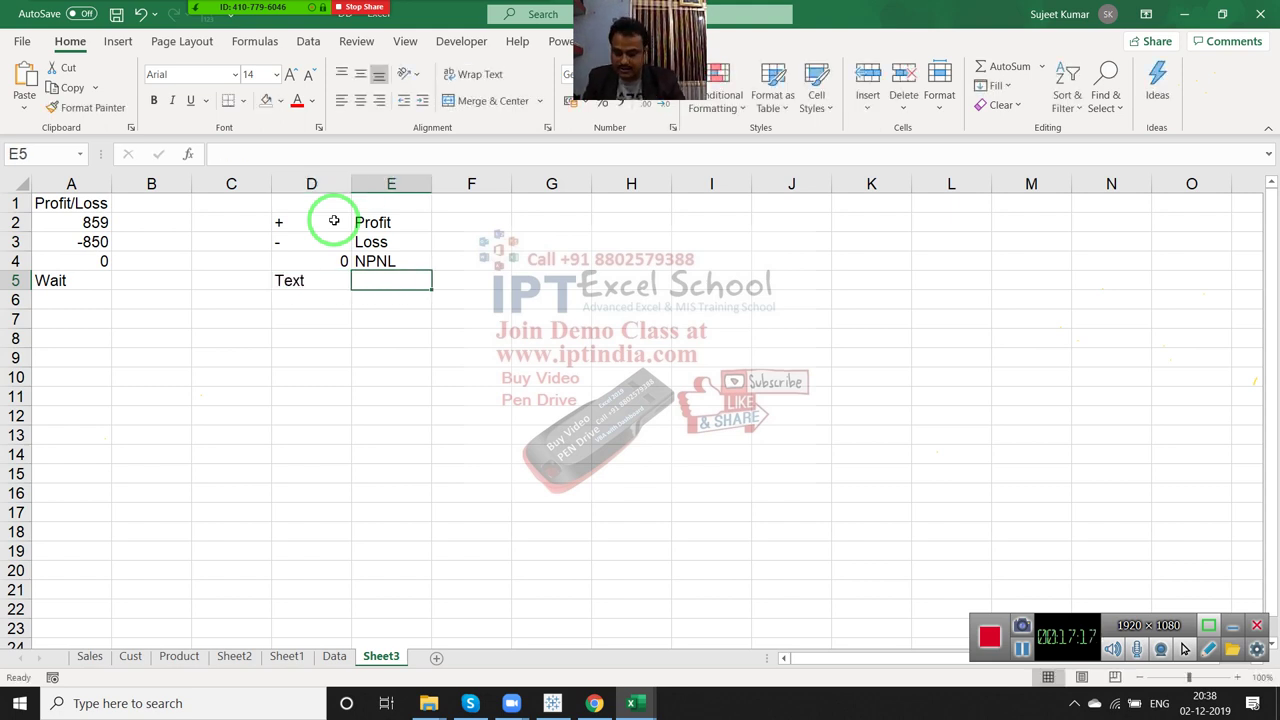
text(NU)
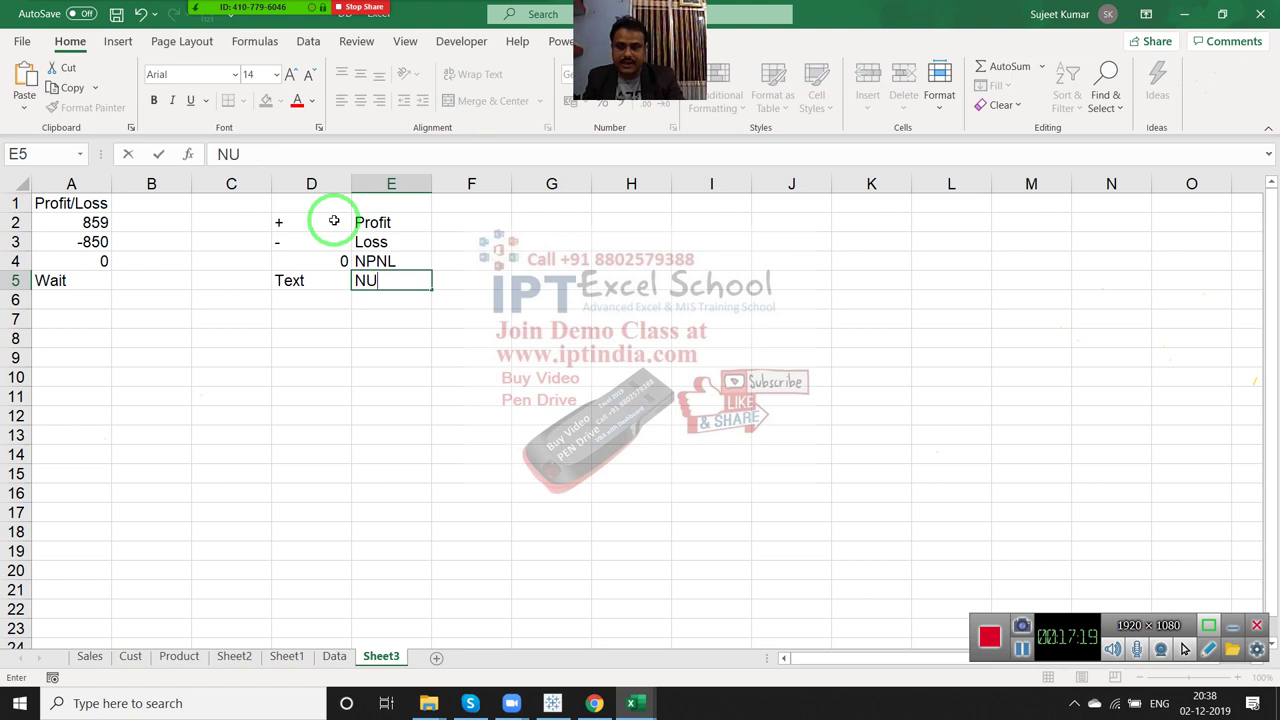
key(Return)
key(Up)
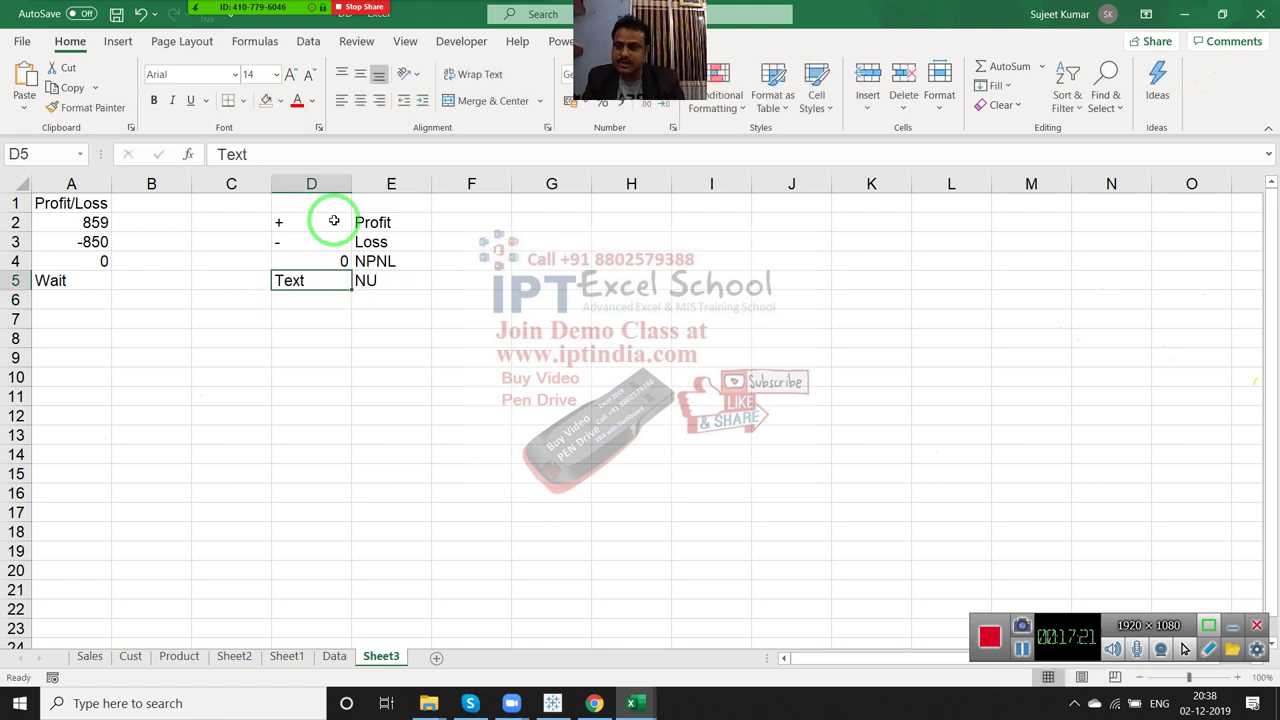
Give A2:A5 the custom number format "Profit";"Loss";"NPNL";"NU".
mouse_move(286, 214)
mouse_down()
mouse_move(151, 222)
mouse_move(90, 277)
mouse_up()
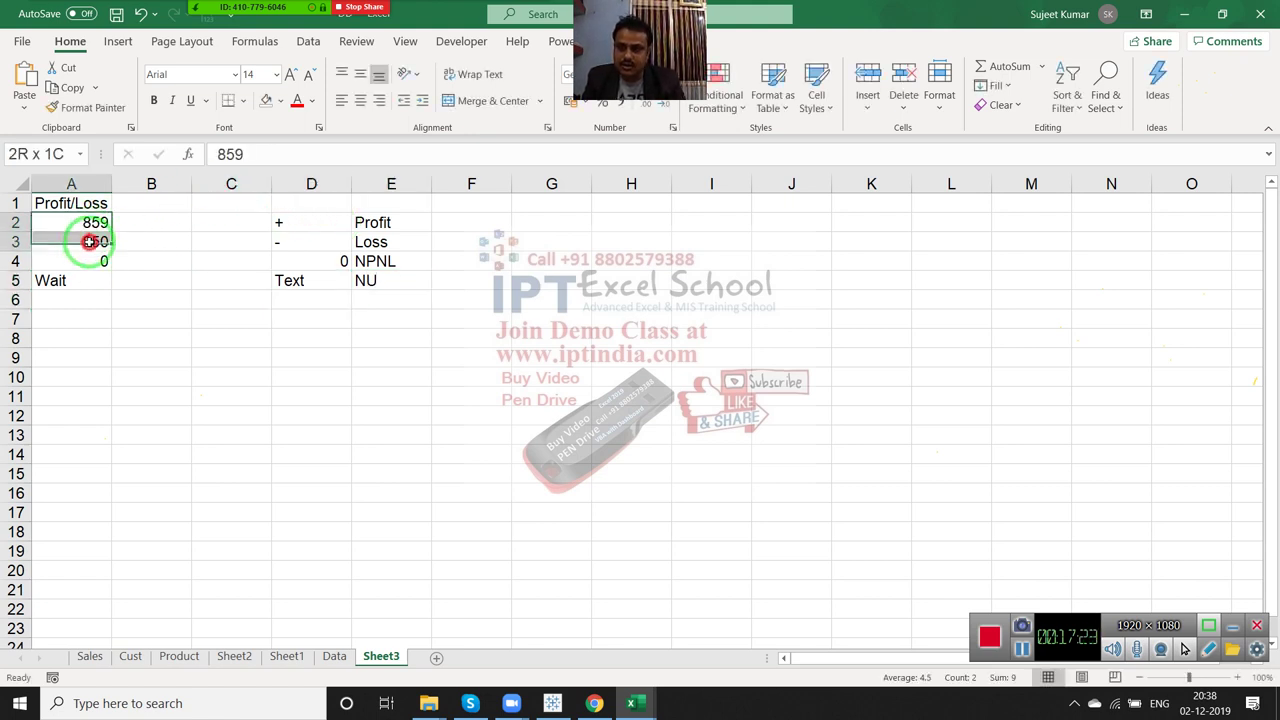
click(673, 127)
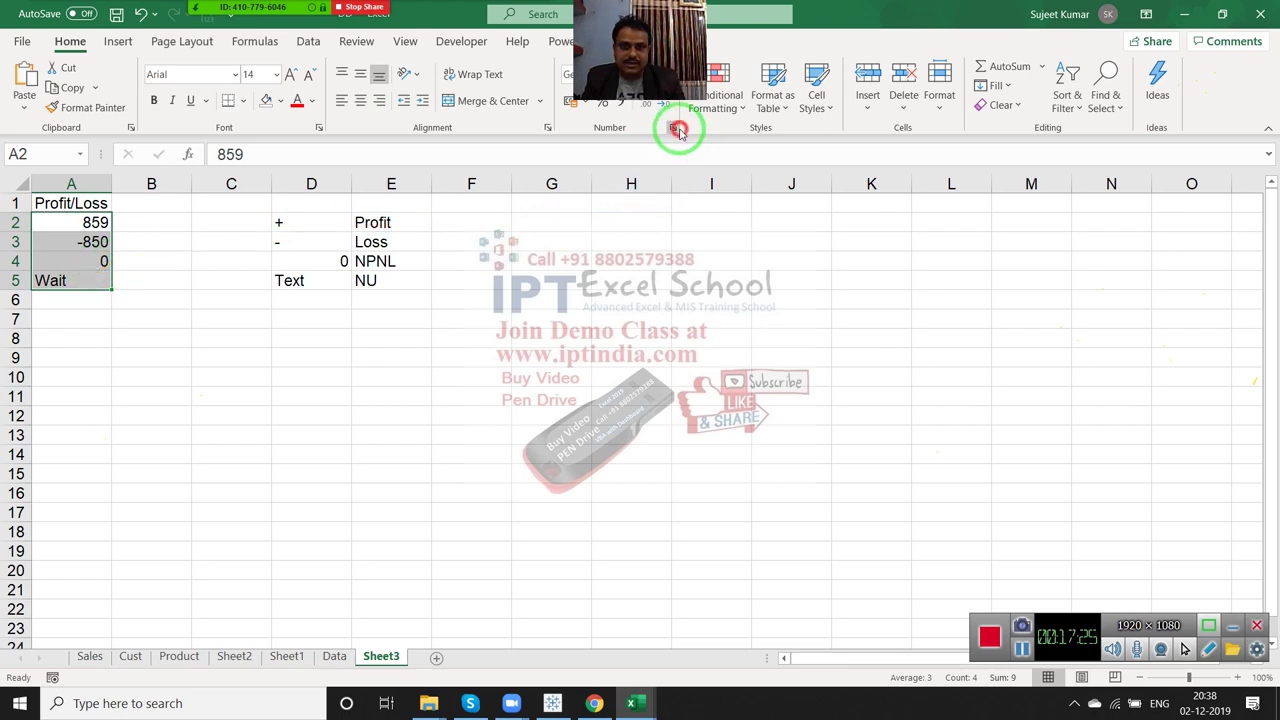
click(742, 213)
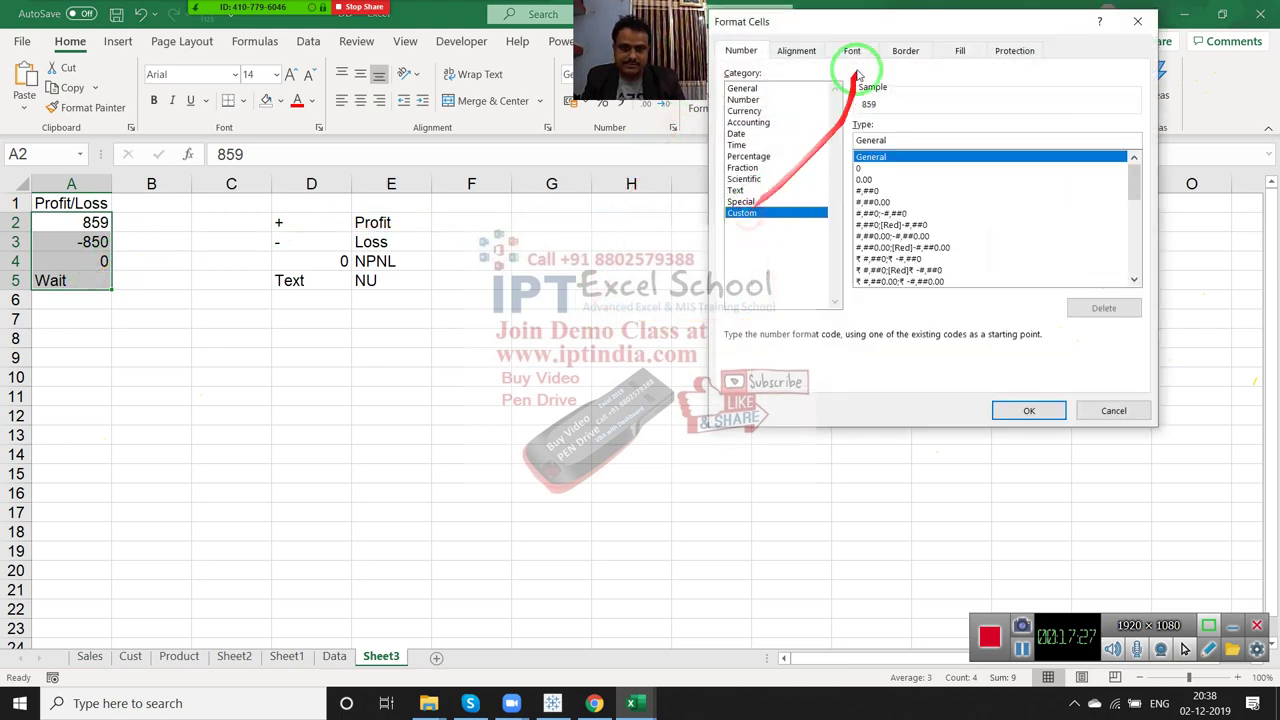
drag(845, 31, 604, 118)
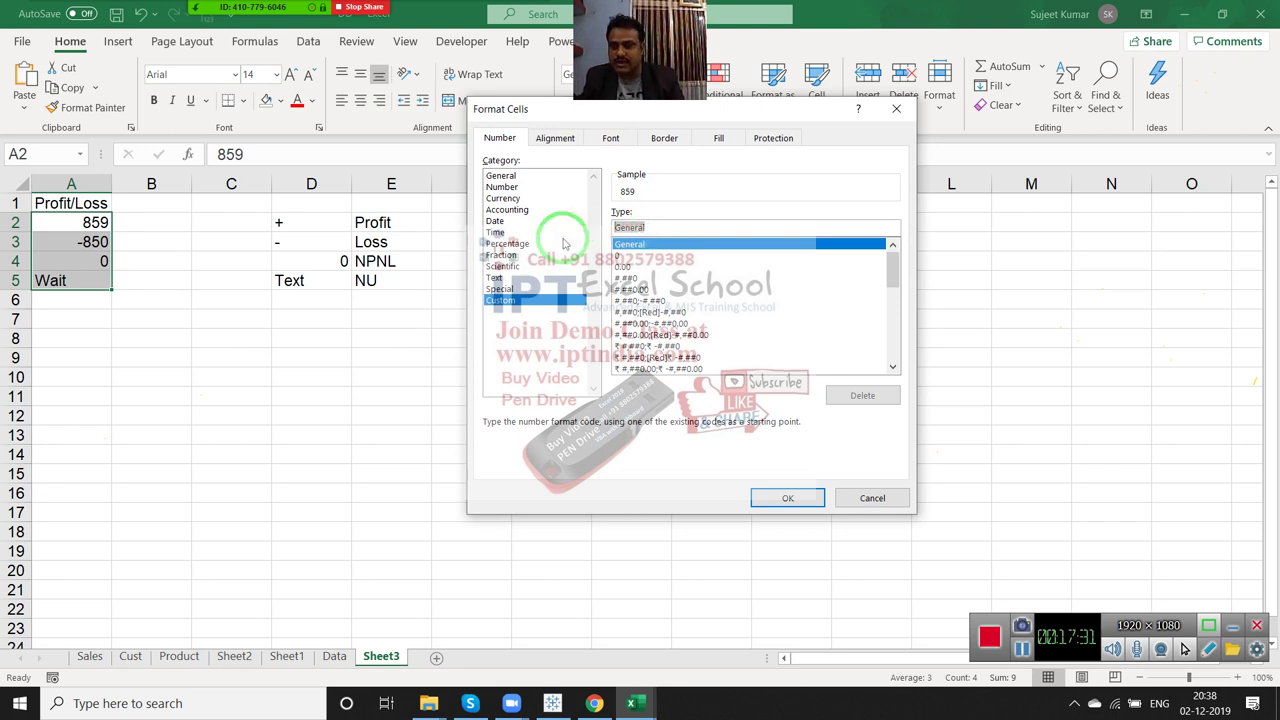
key(BackSpace)
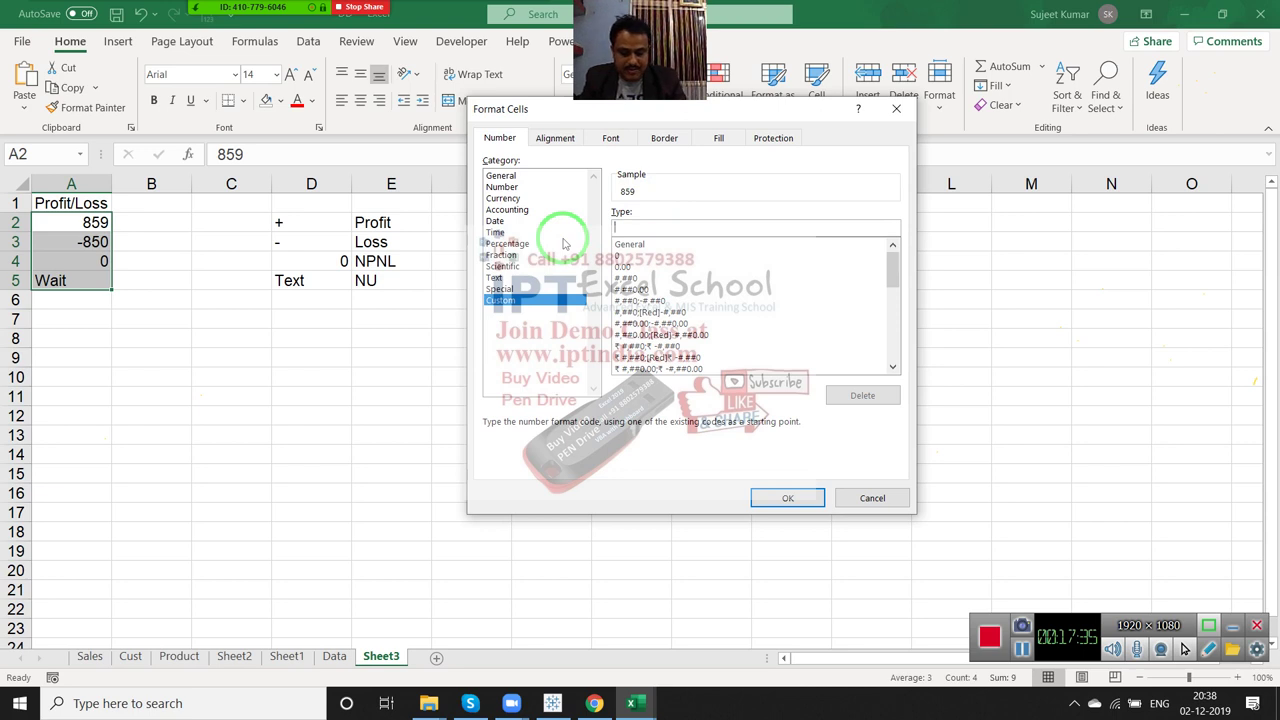
text("P)
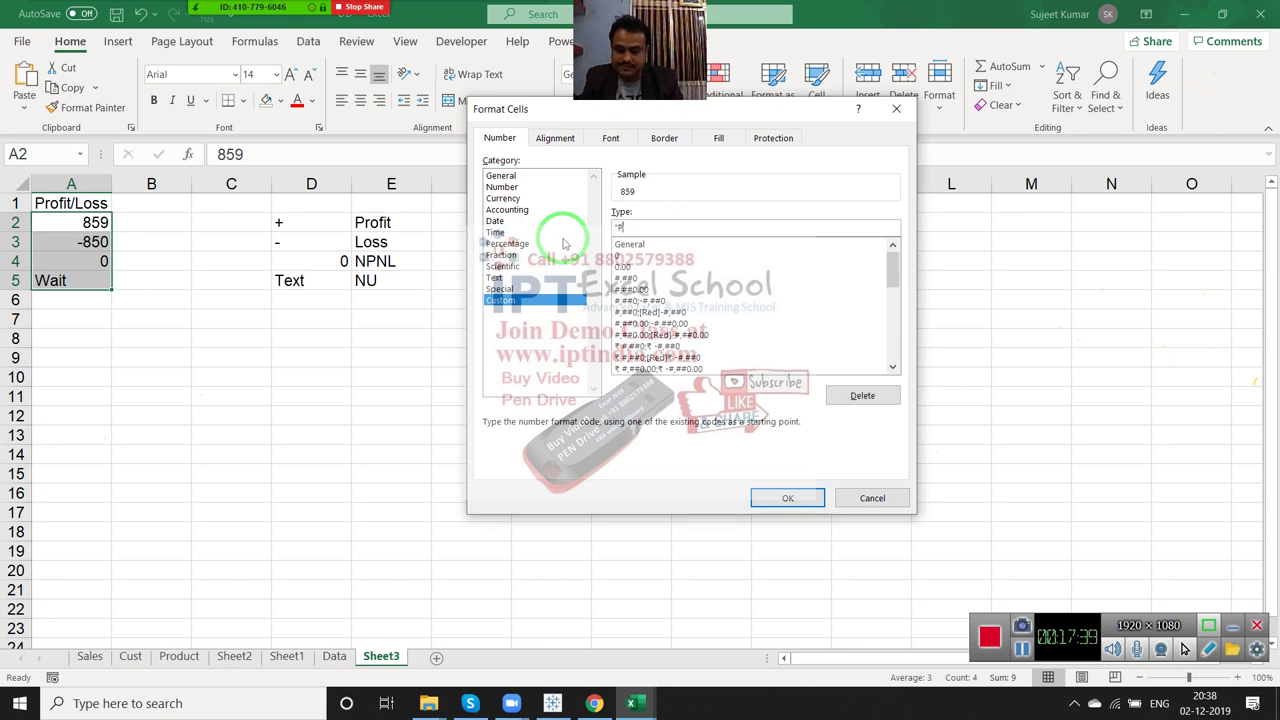
text(rofi)
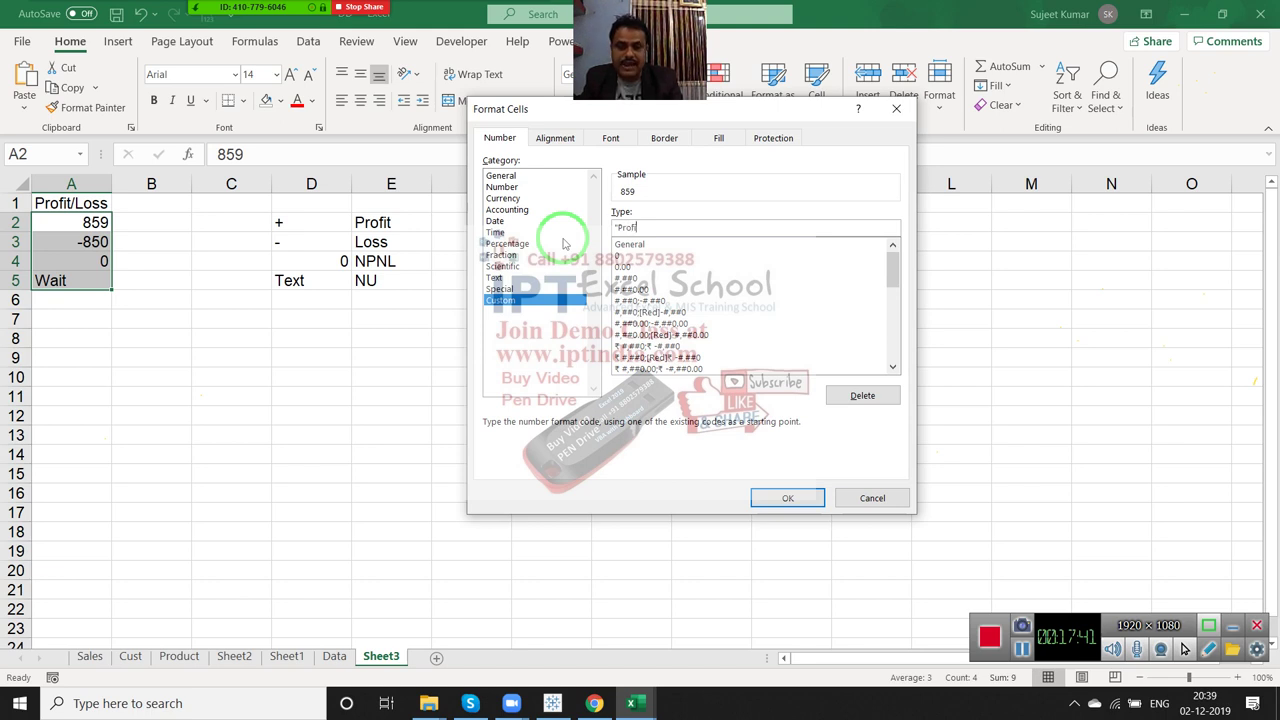
text(le)
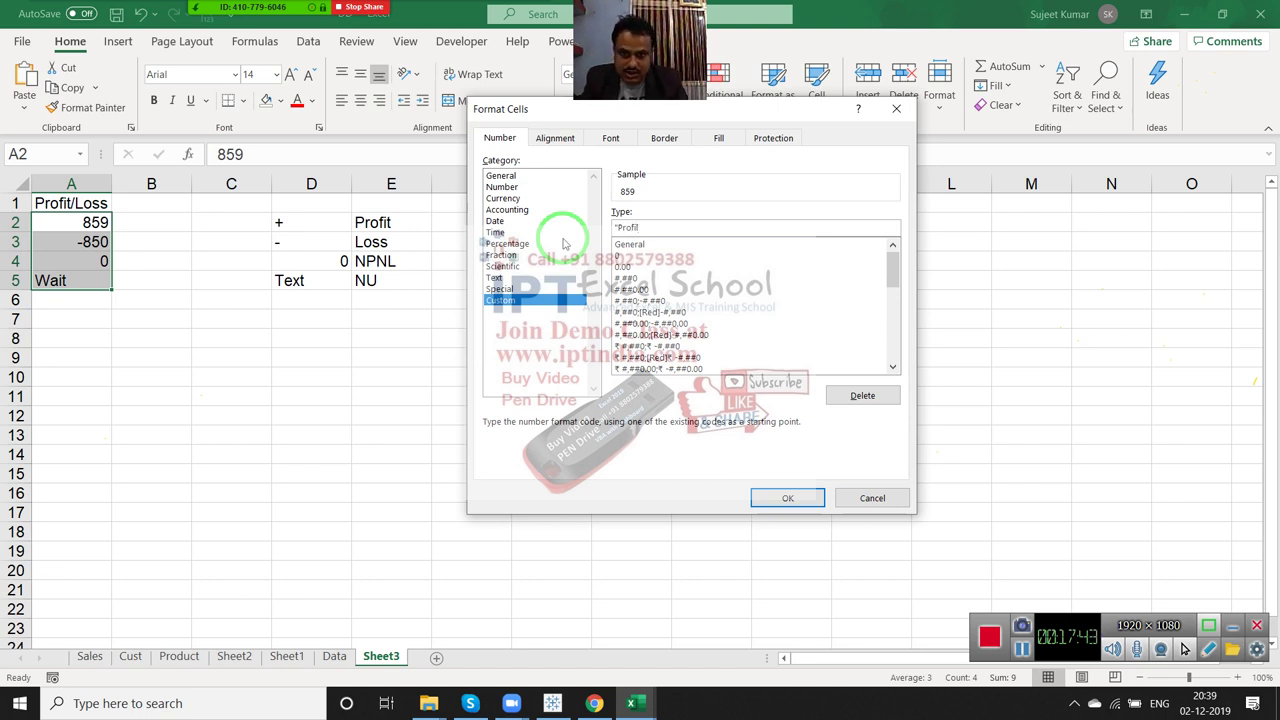
text(")
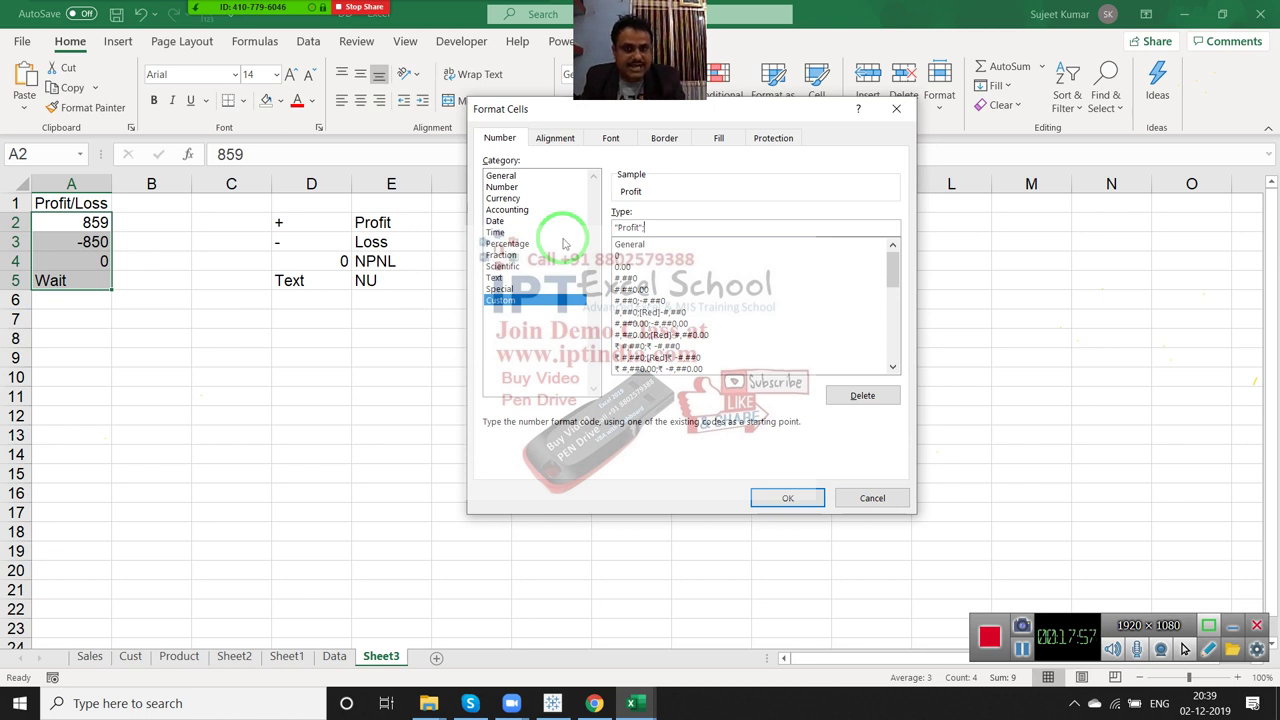
text(")
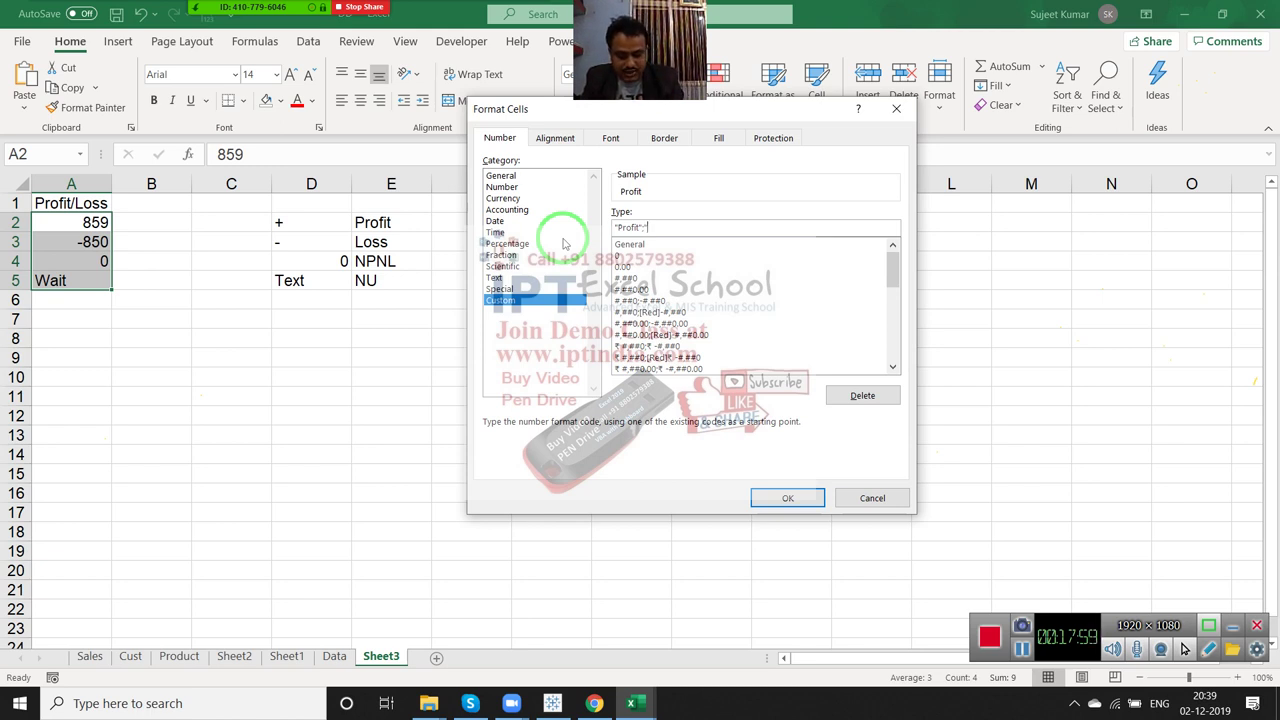
text(Loss)
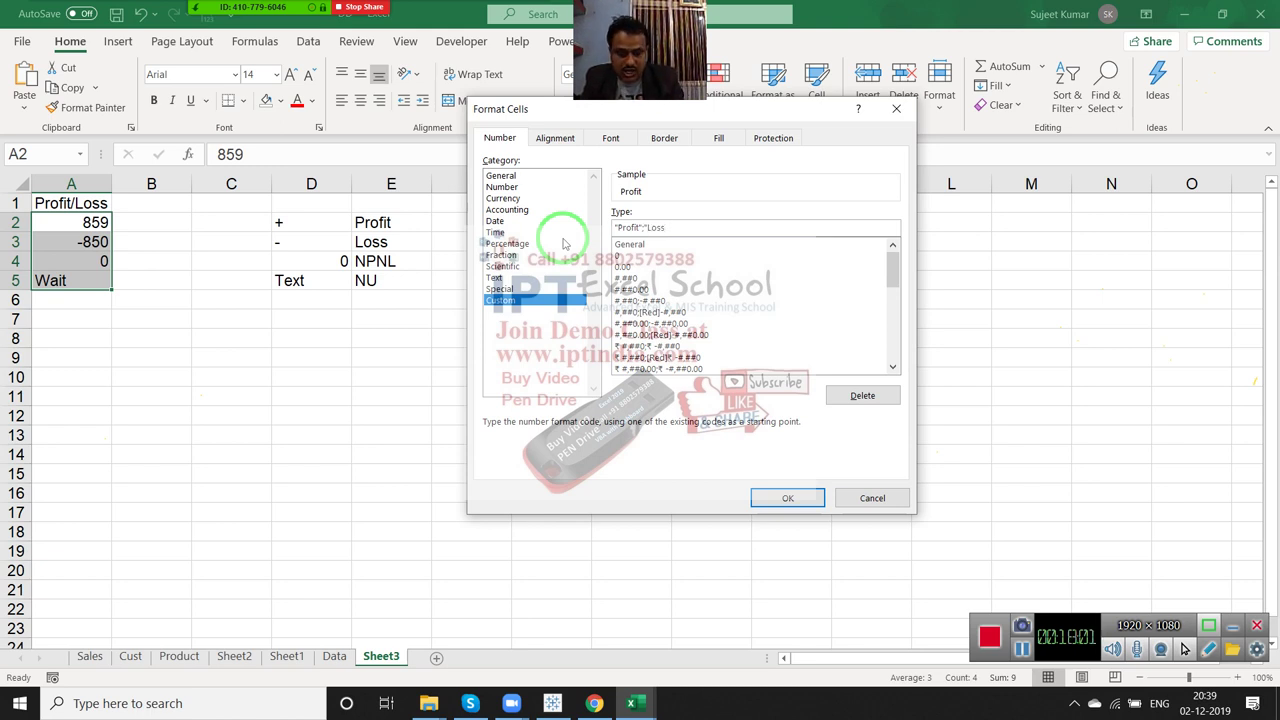
text(";")
text(N)
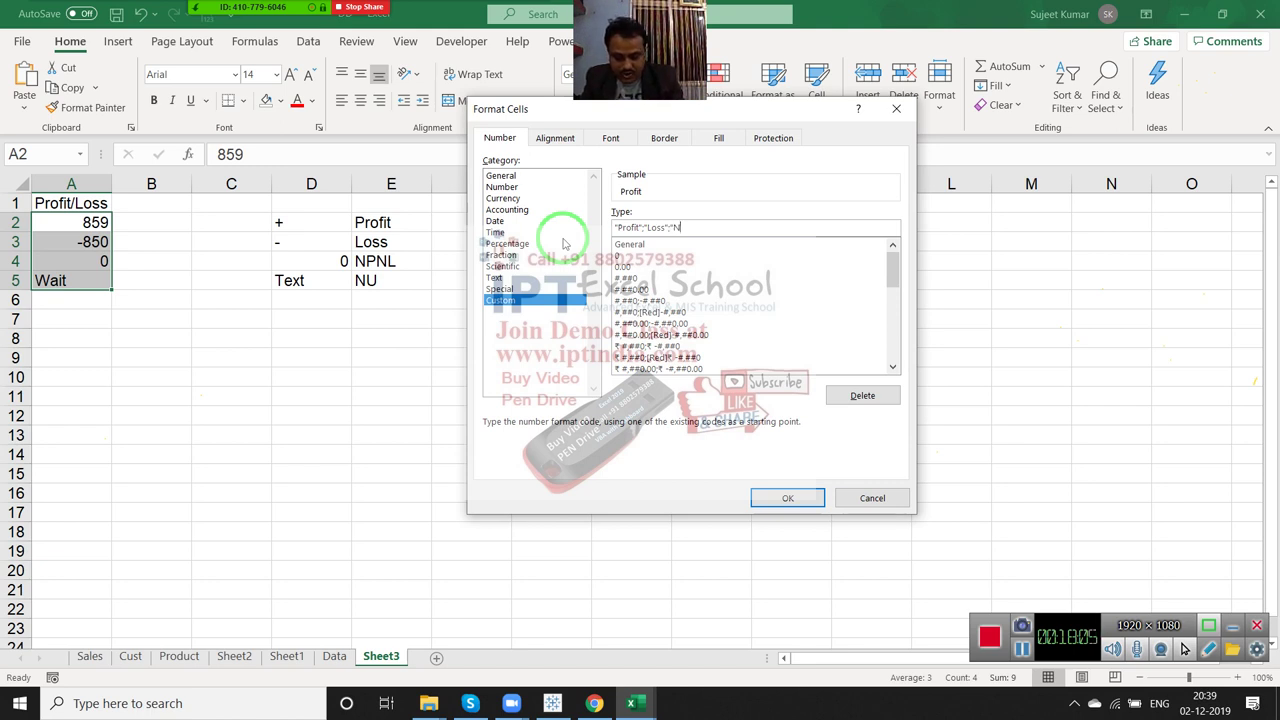
text(PNL)
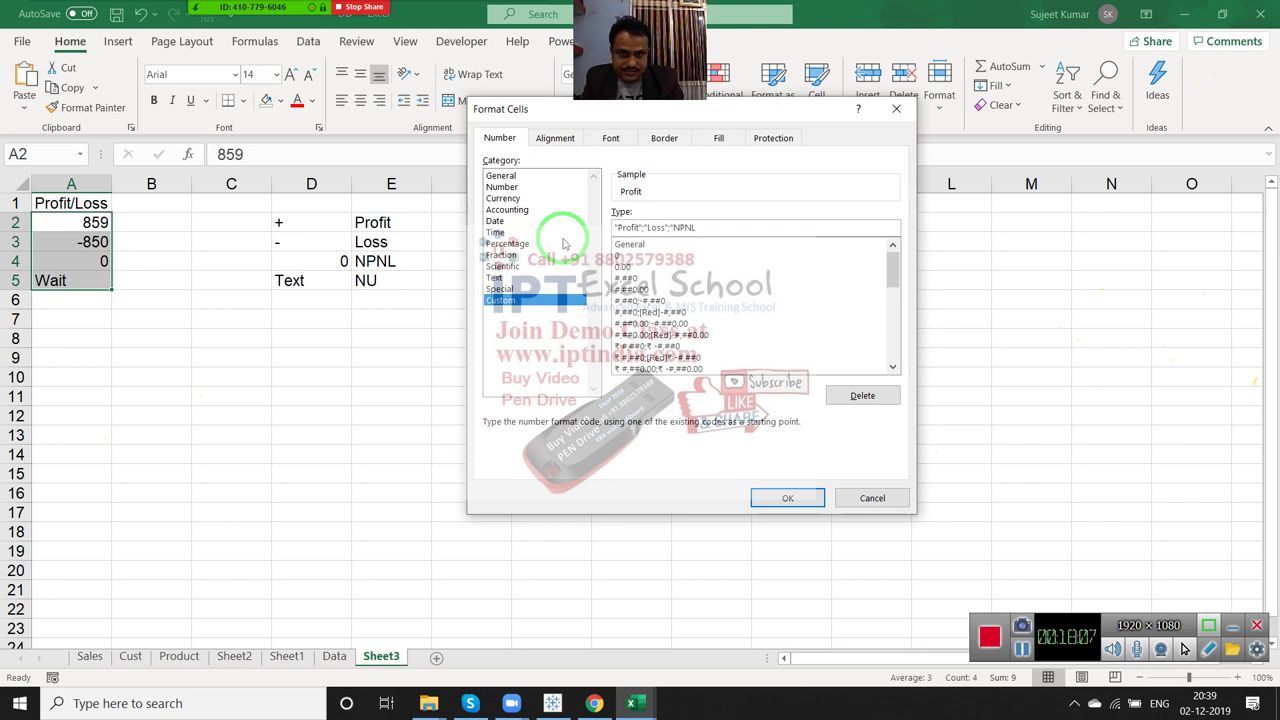
text(";)
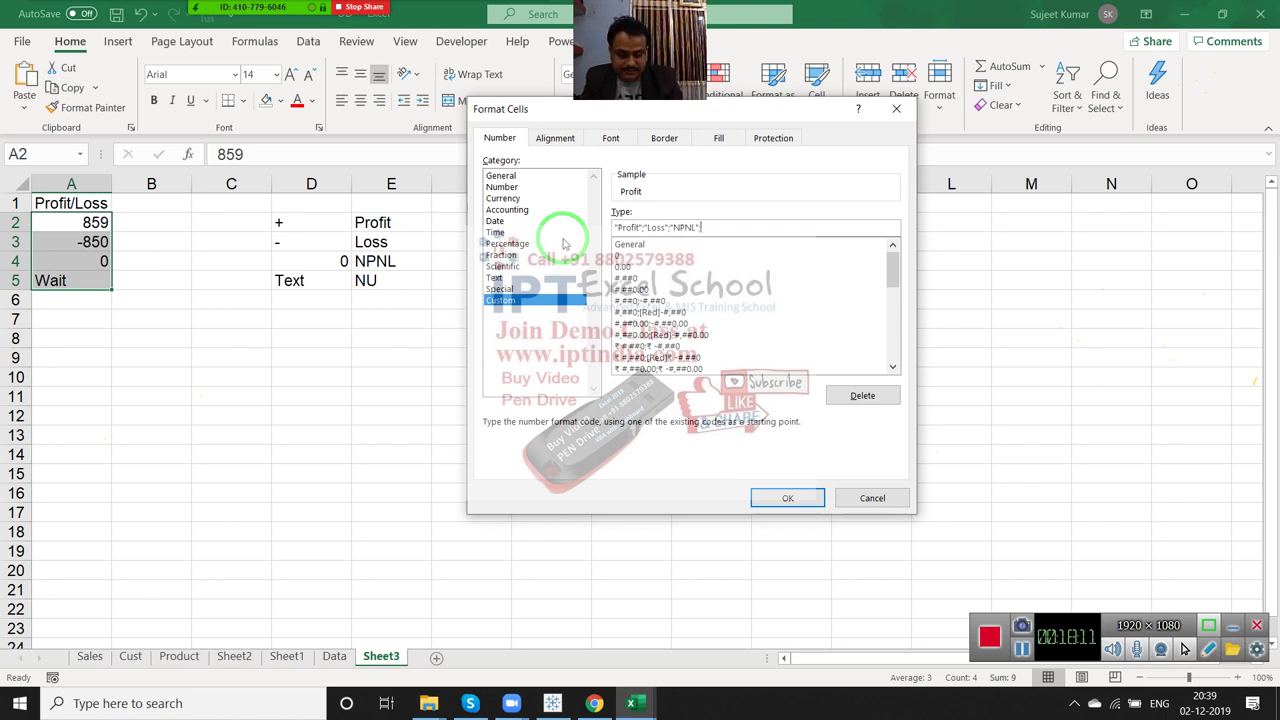
text(")
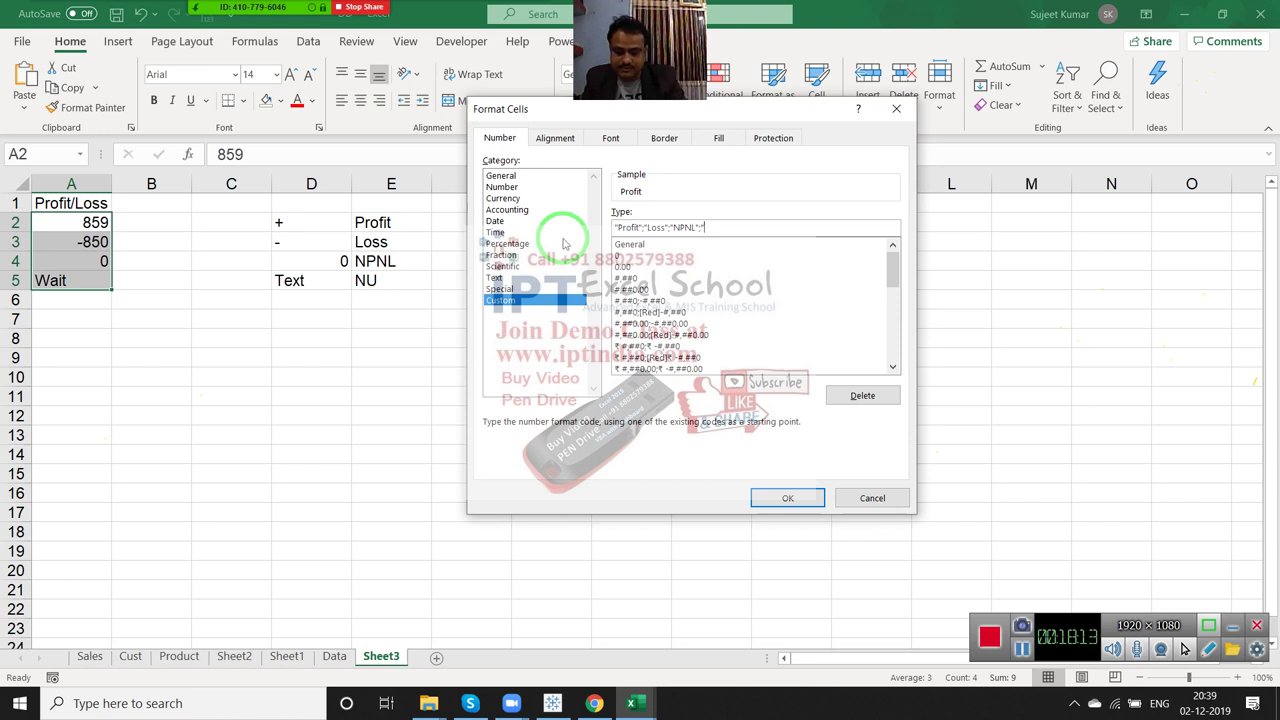
text(NU)
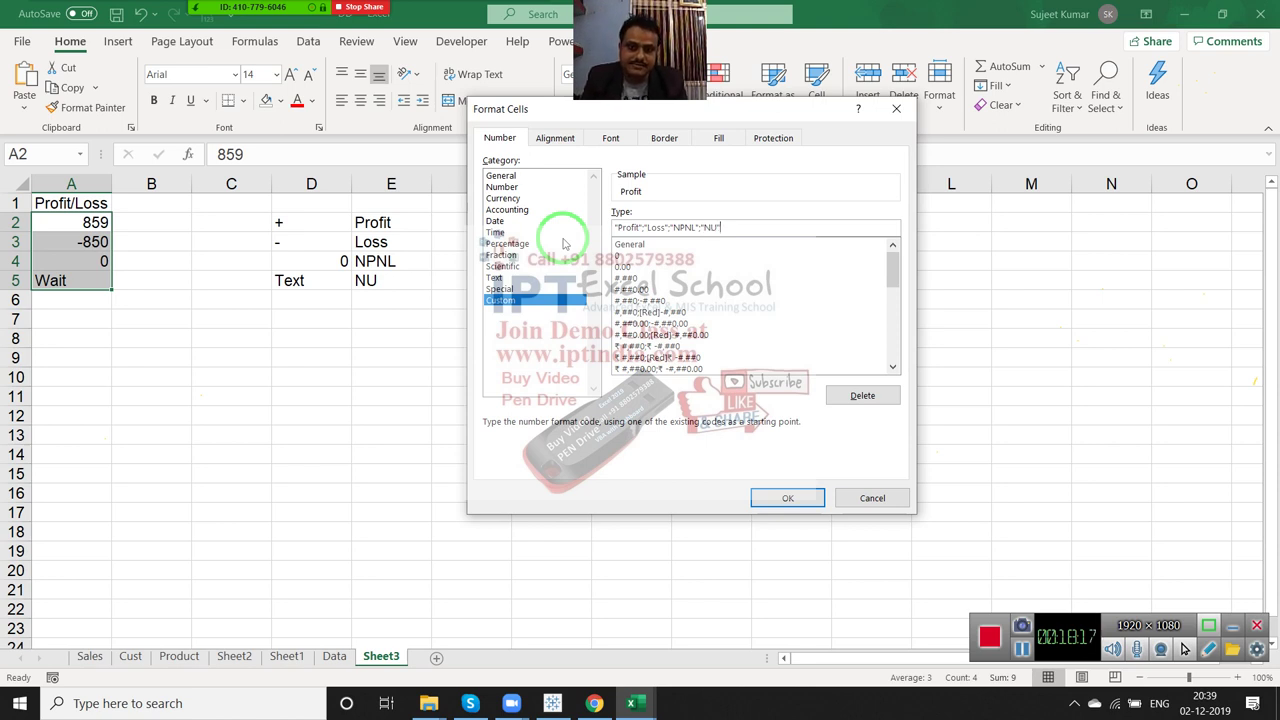
click(789, 499)
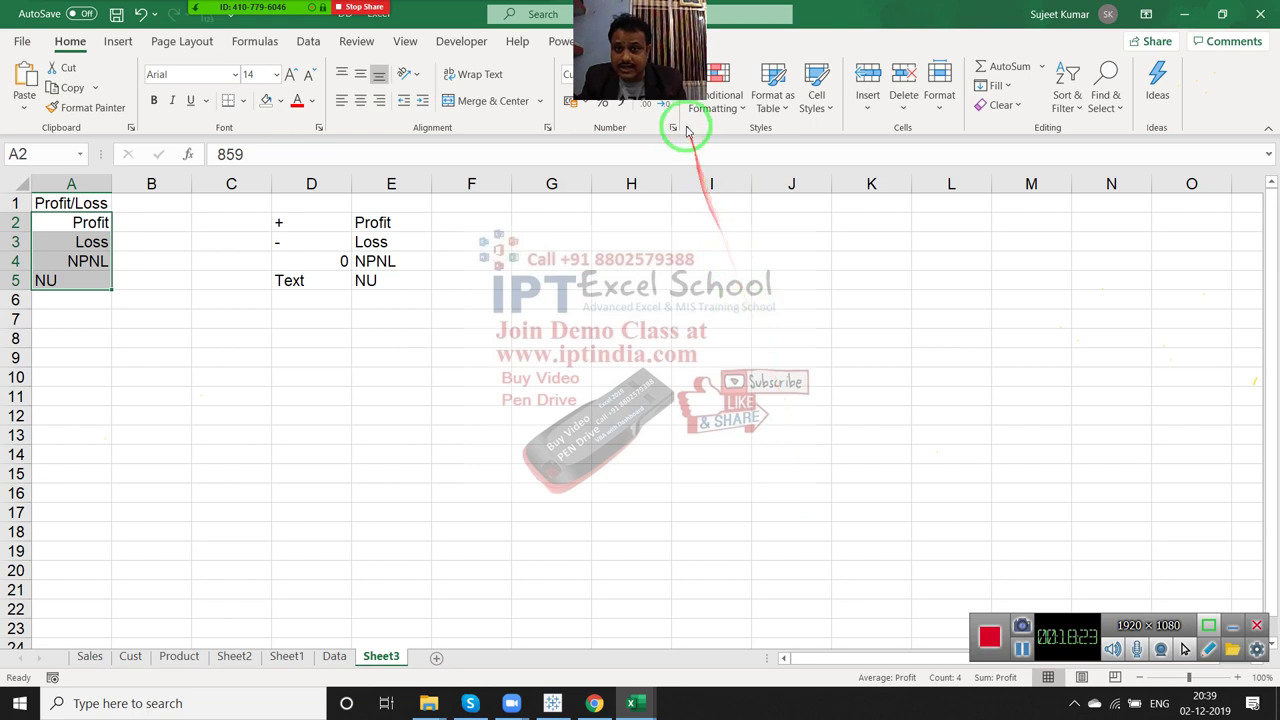
Edit the custom format code to "Profit" 0;"Loss" 0;"NPNL" 0;"NU" @.
key(ctrl+1)
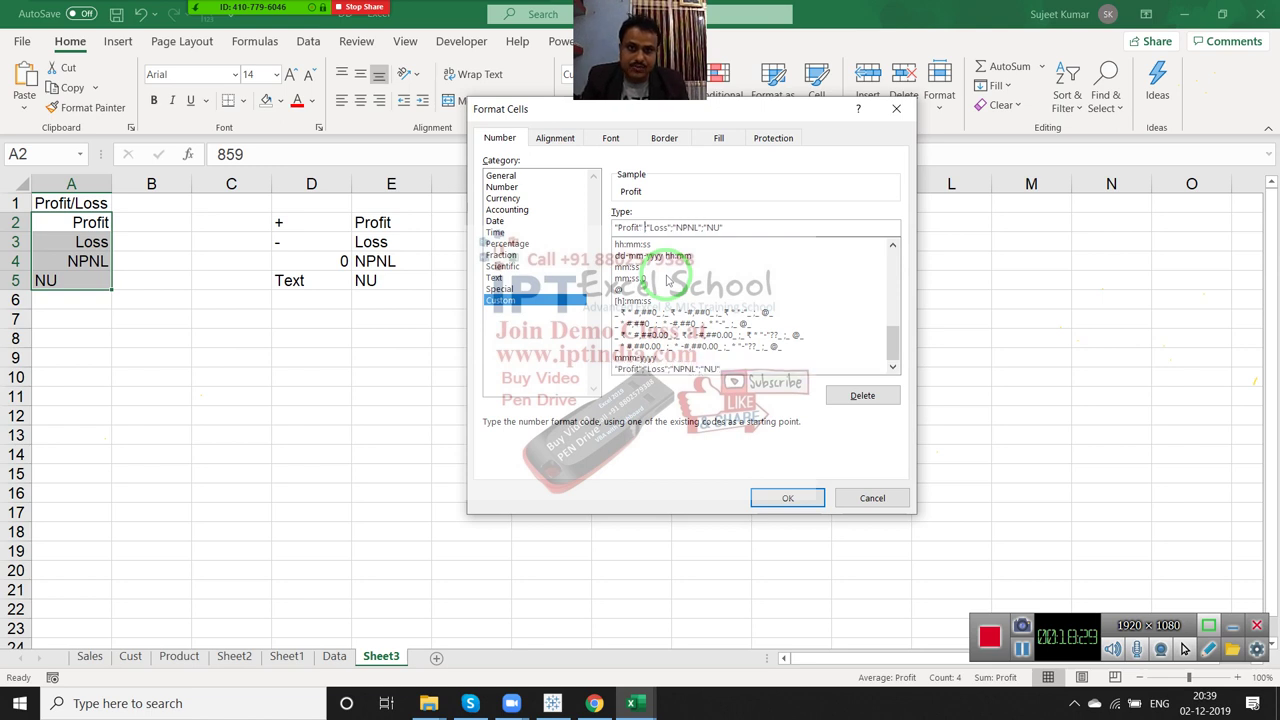
text(0)
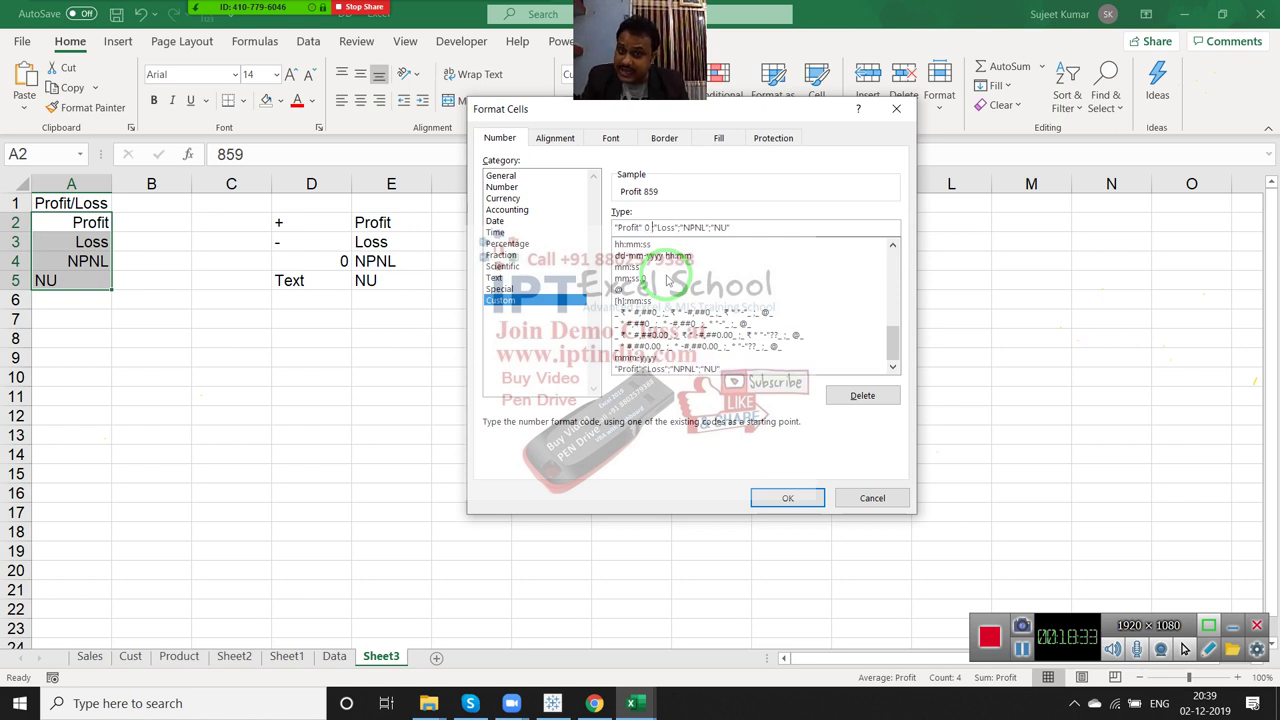
key(Right)
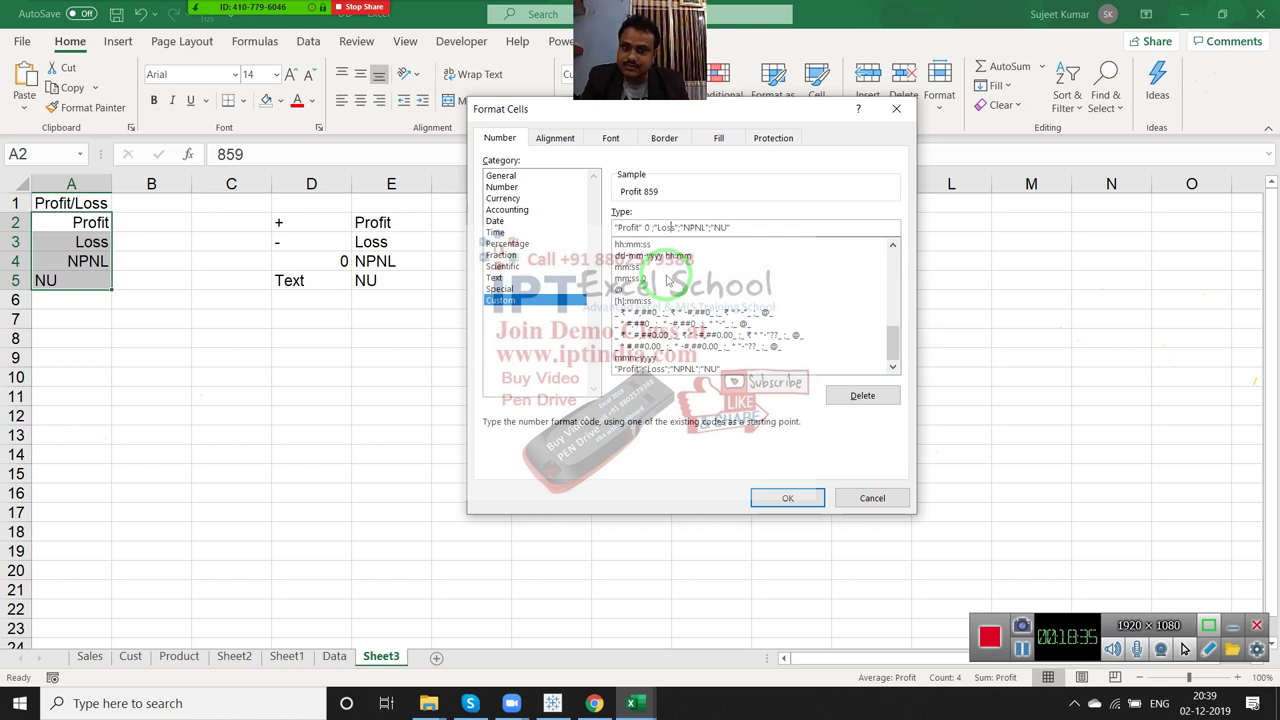
text(0)
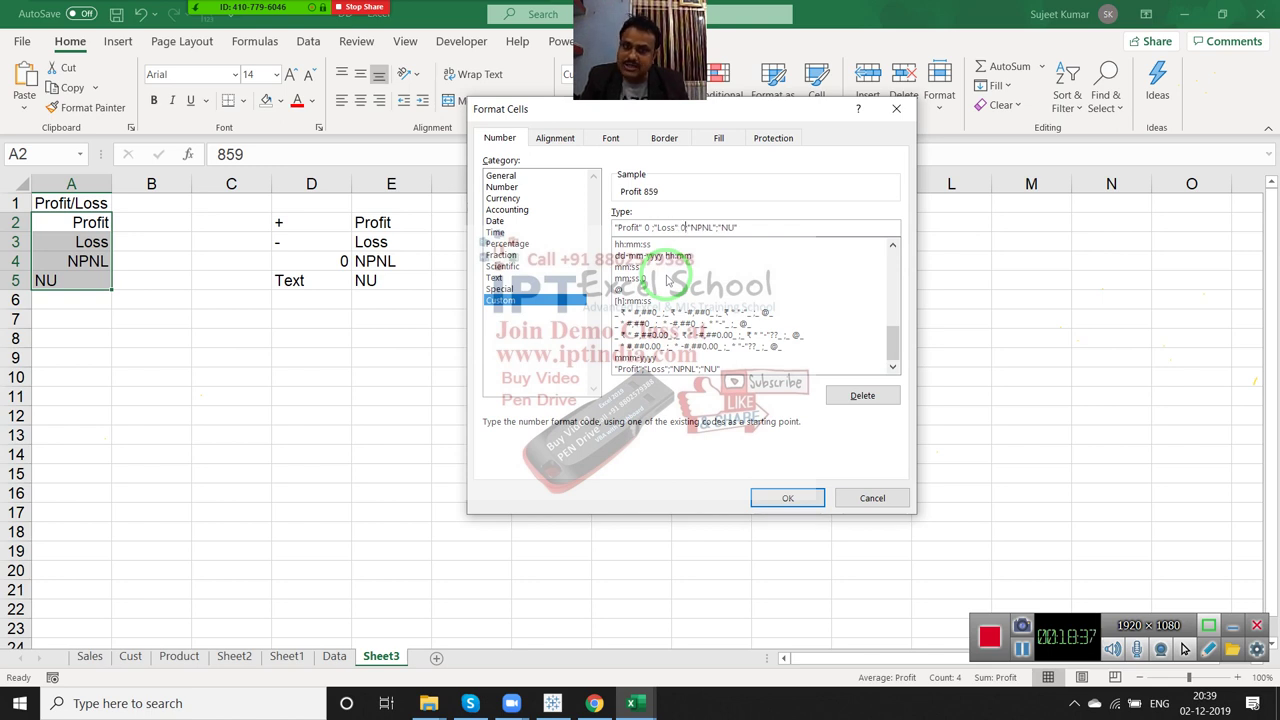
text( ; "NPNL)
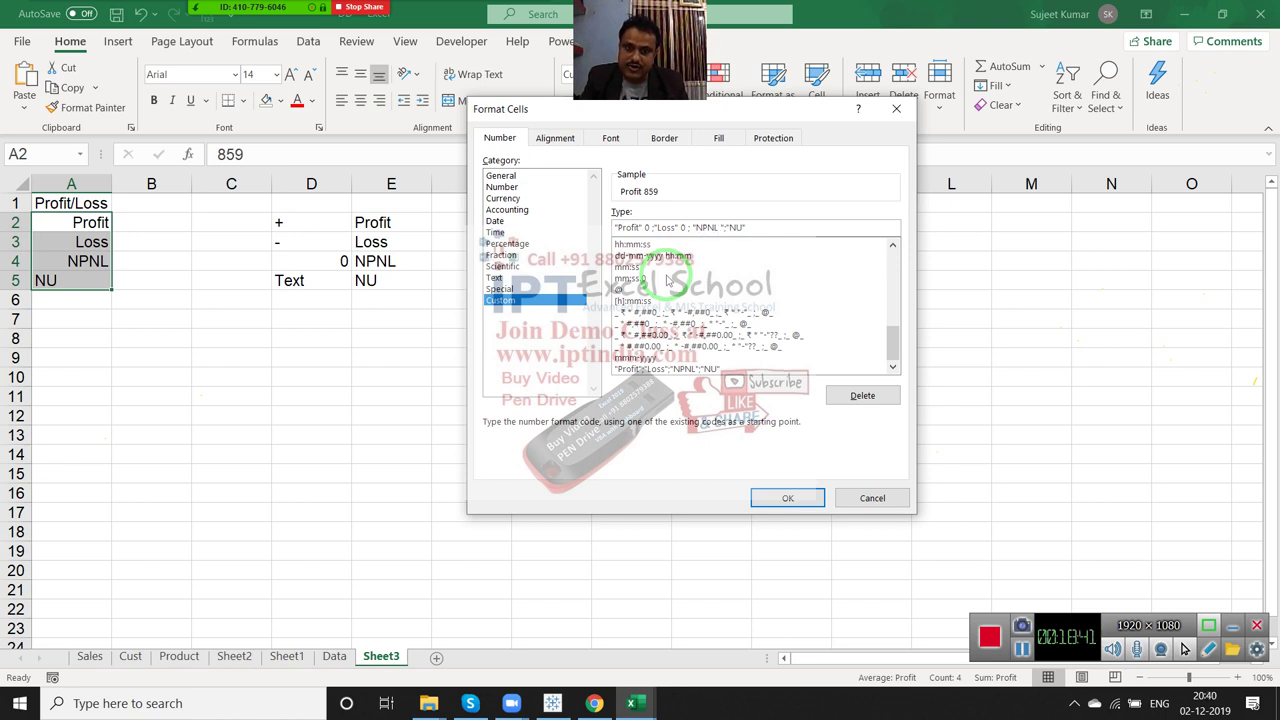
text( 0)
text(")
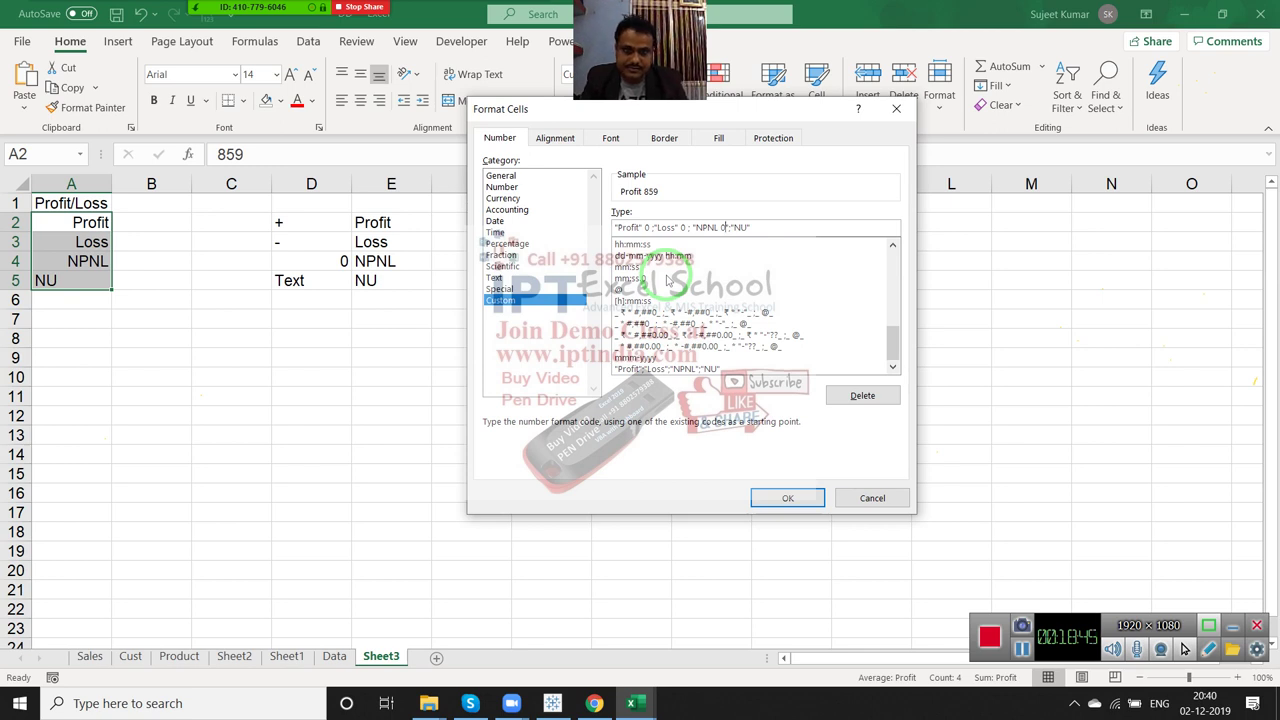
key(BackSpace)
key(BackSpace)
text(")
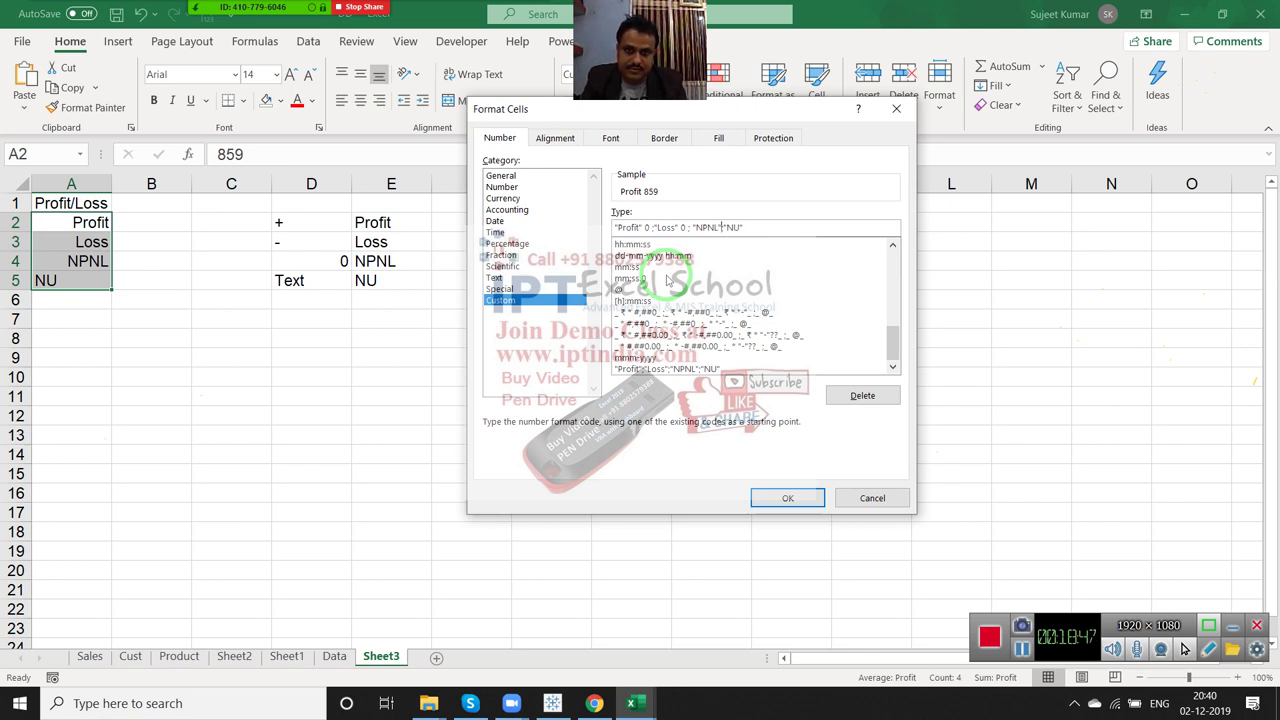
text(0 )
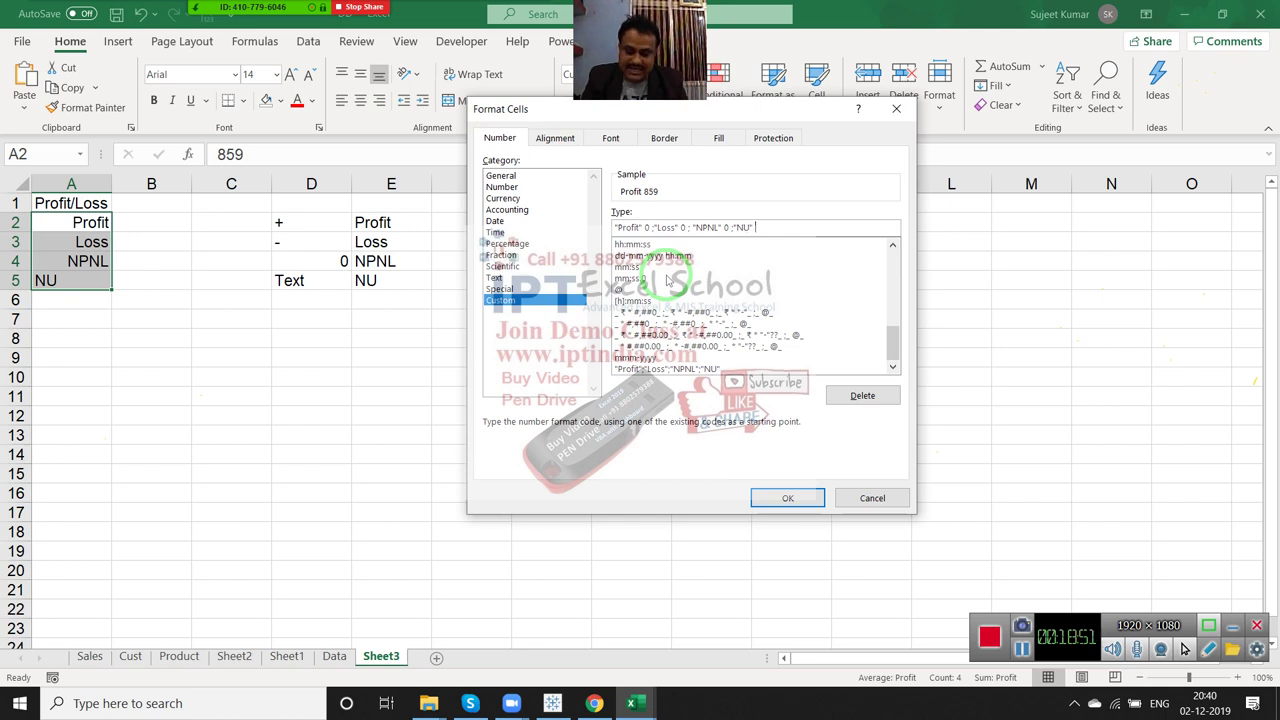
text(@)
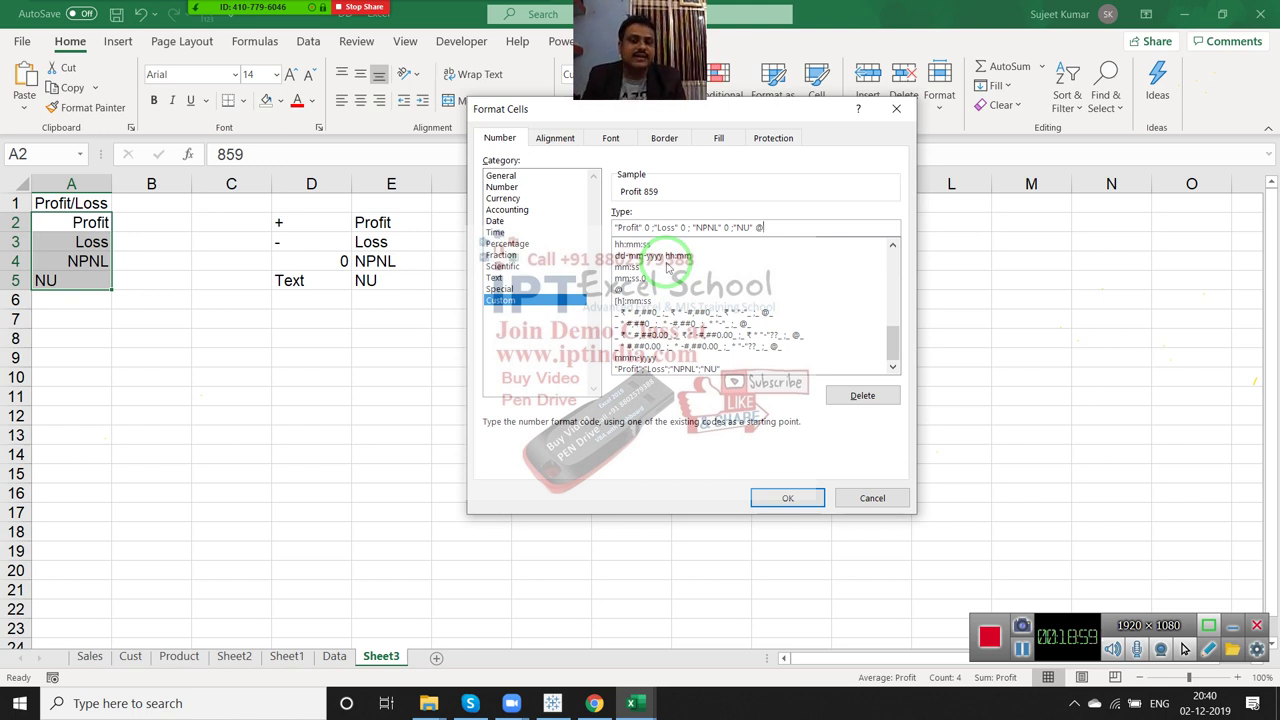
Apply the label-plus-value format, then minimise Excel to show the desktop.
click(790, 497)
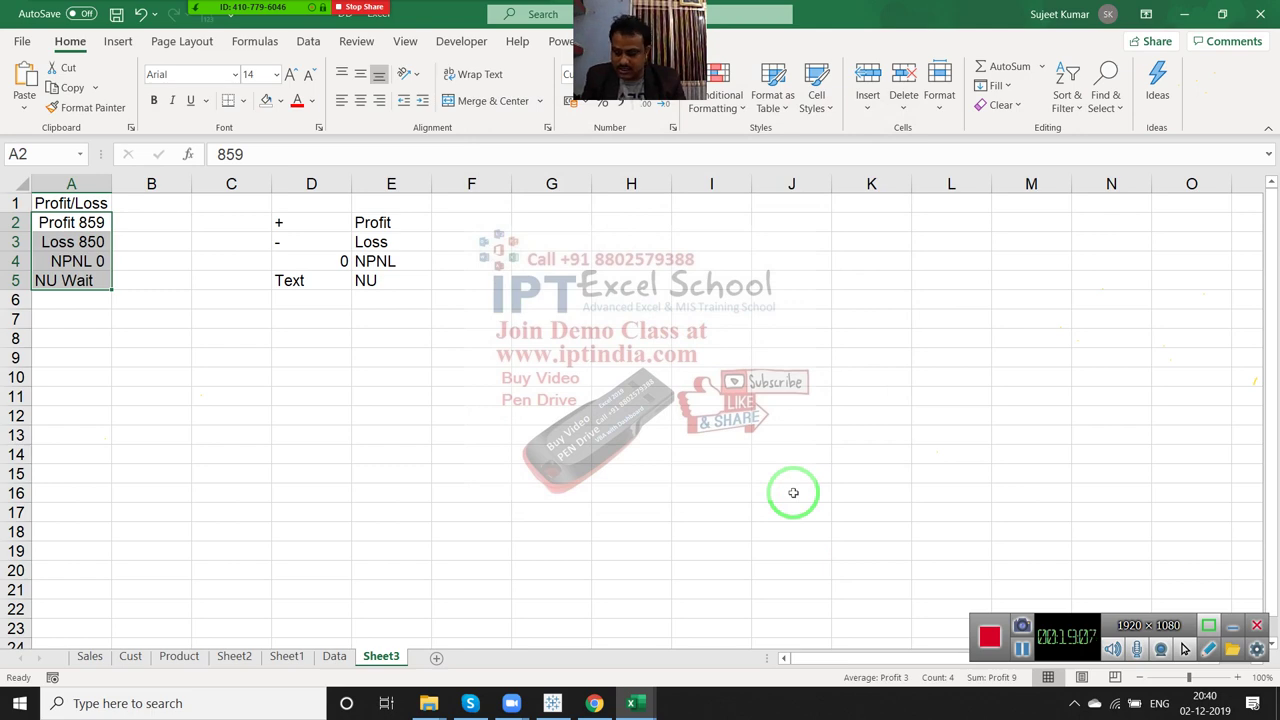
key(super+d)
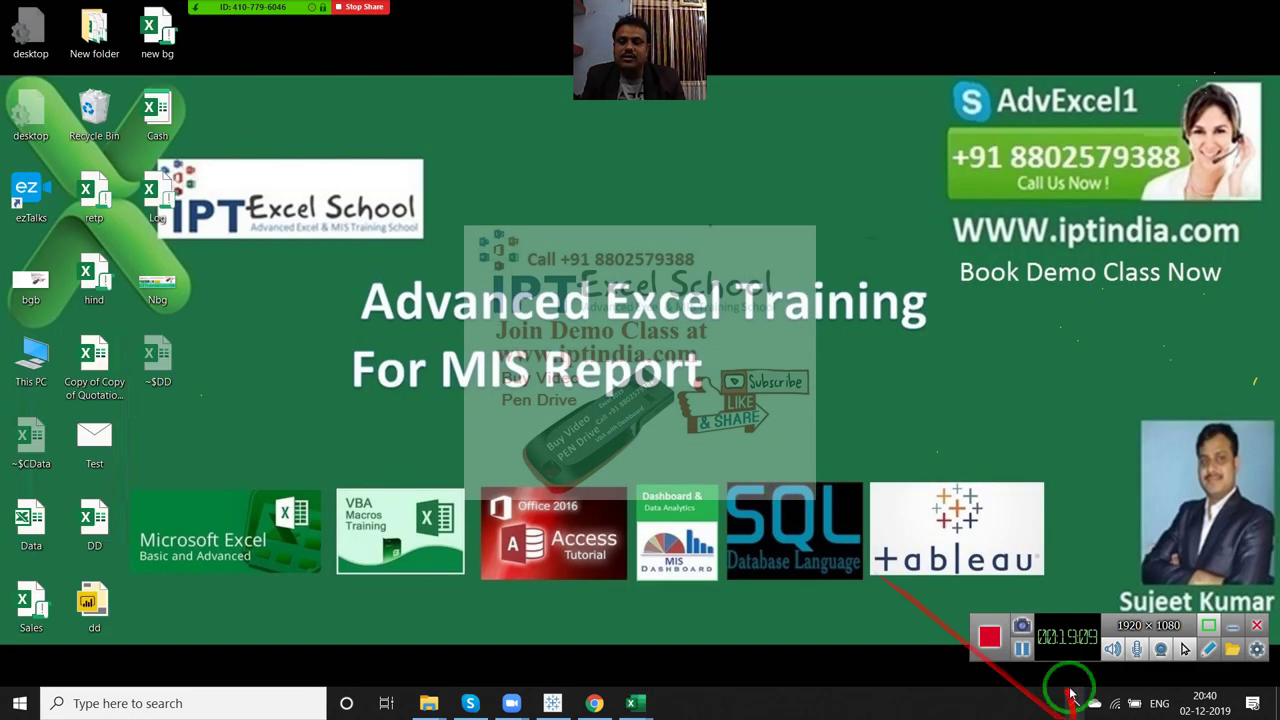